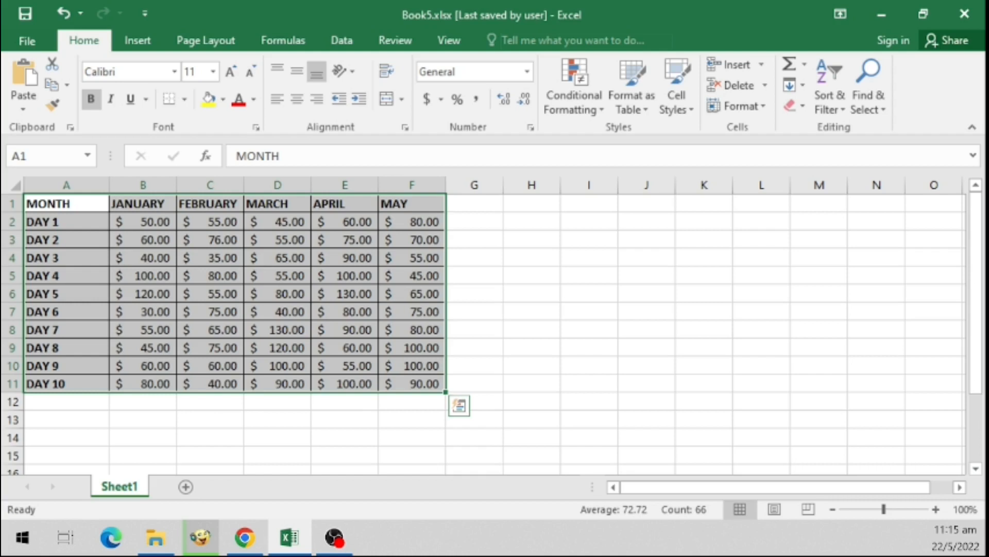
- Insert a clustered column chart of the MONTH table and move it beside the data
left_click(137, 40)
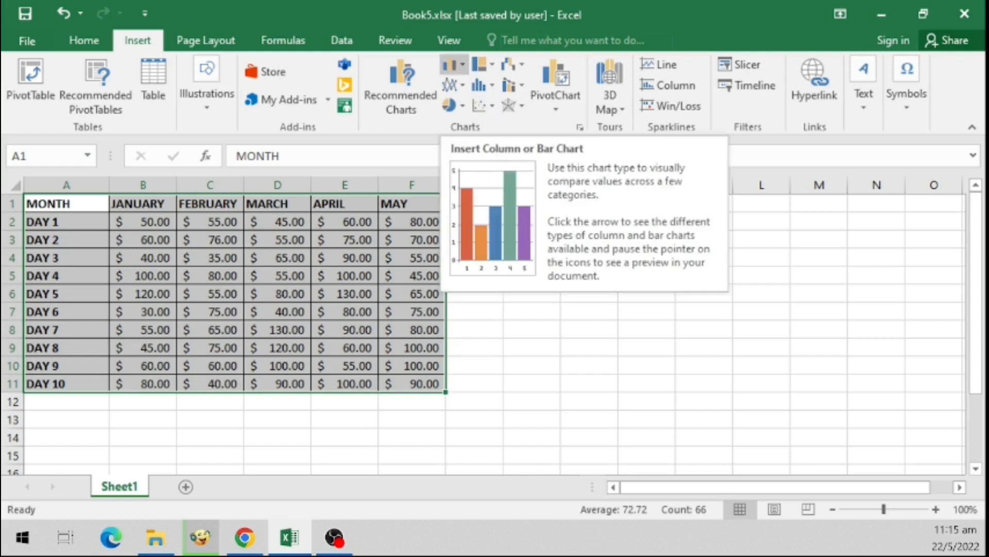
left_click(453, 64)
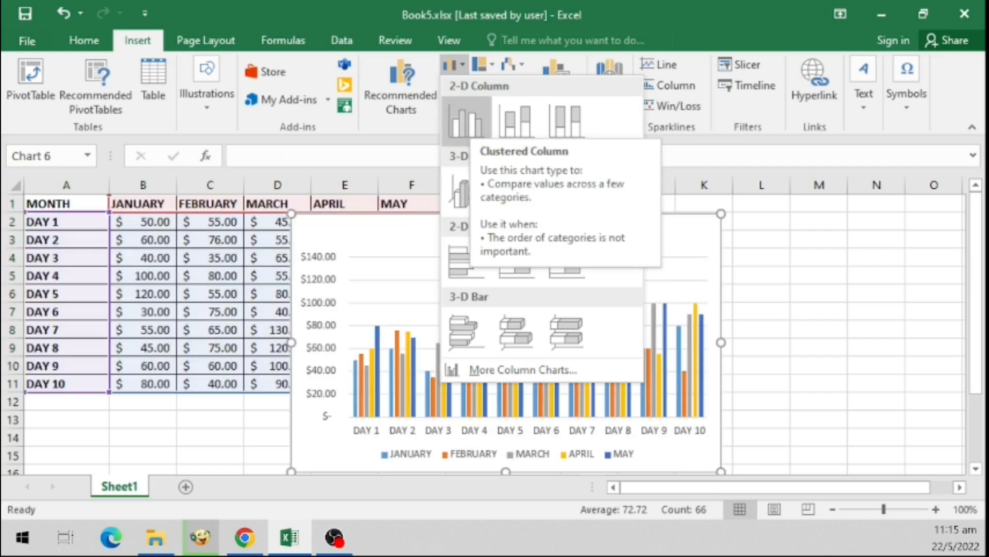
left_click(466, 118)
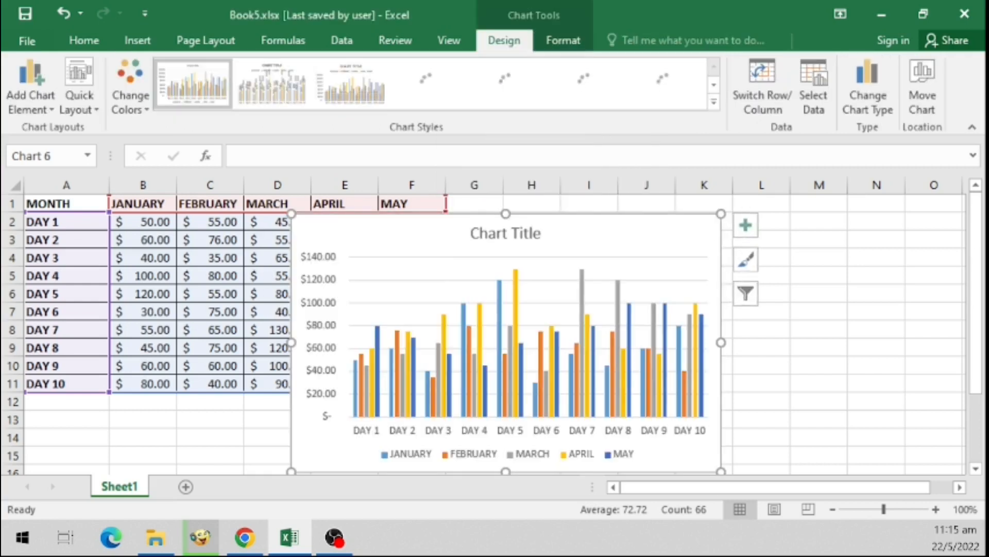
left_click_drag(443, 232, 614, 218)
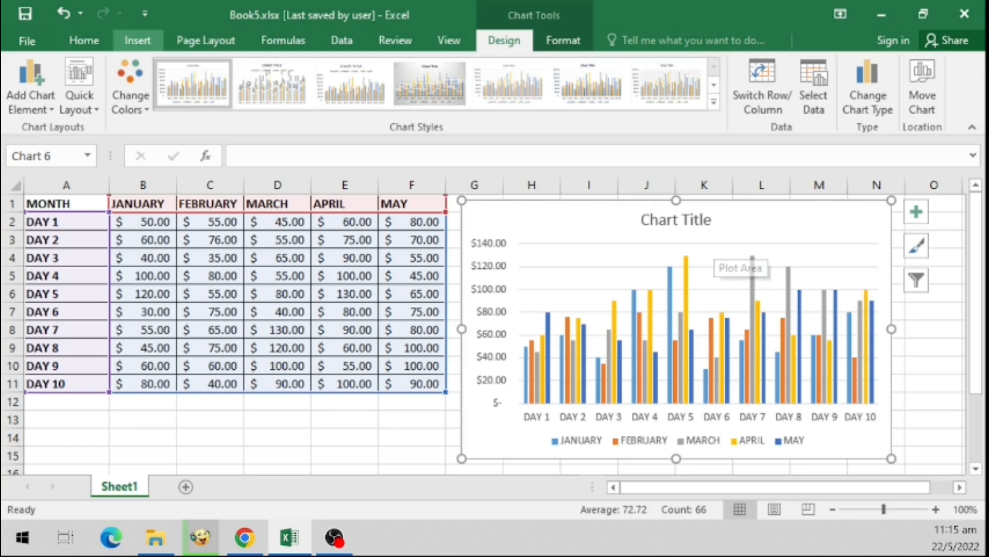
- Browse the recommended chart types for the data without applying any
left_click(137, 40)
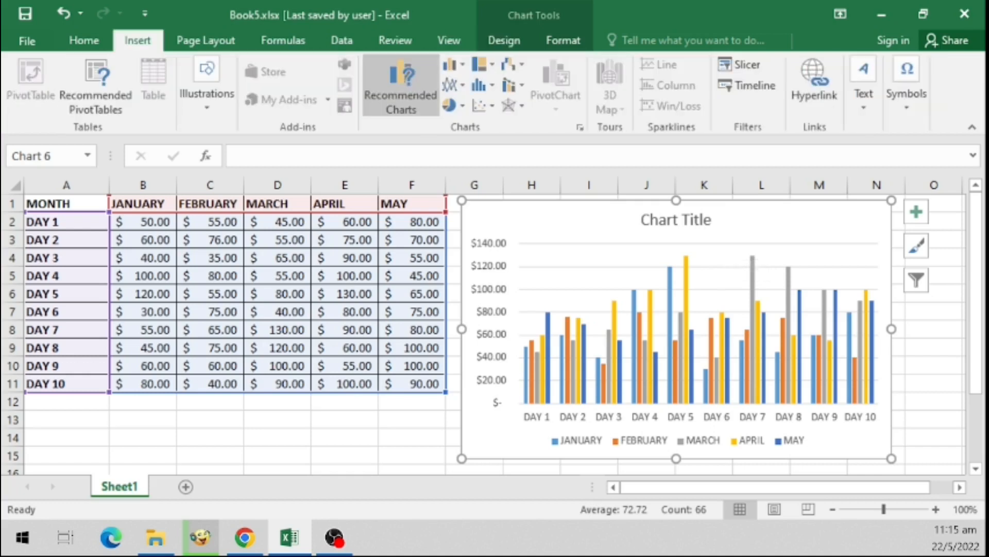
left_click(401, 85)
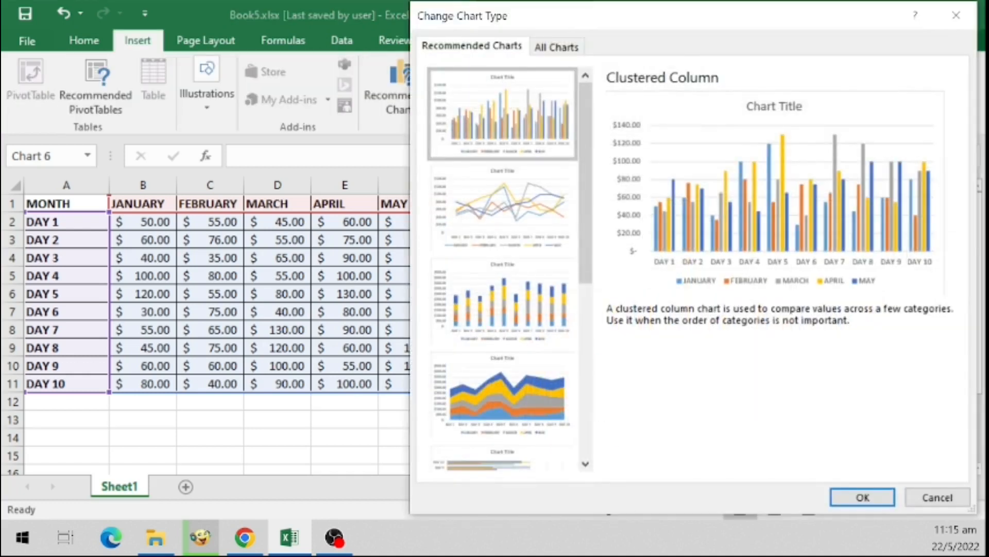
left_click_drag(644, 16, 455, 17)
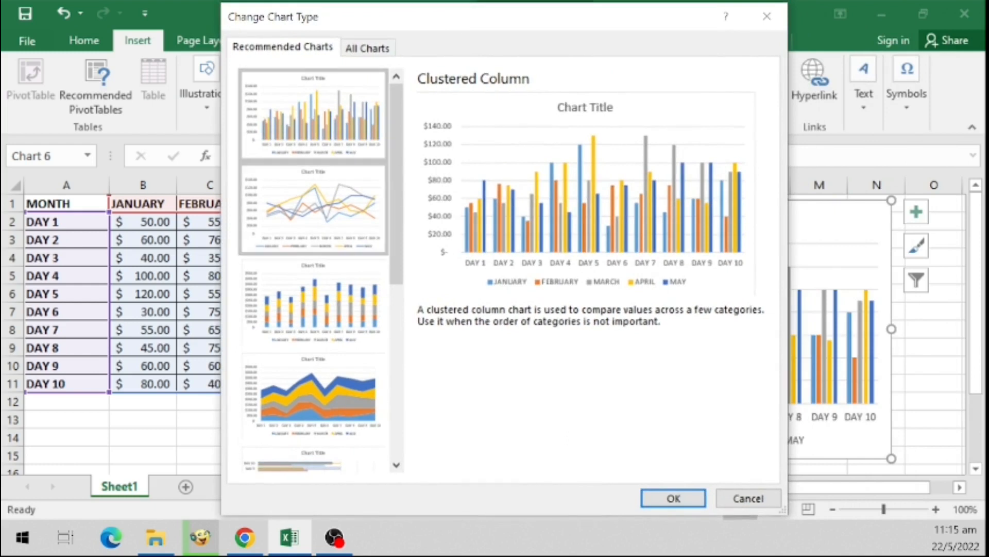
left_click_drag(397, 206, 396, 379)
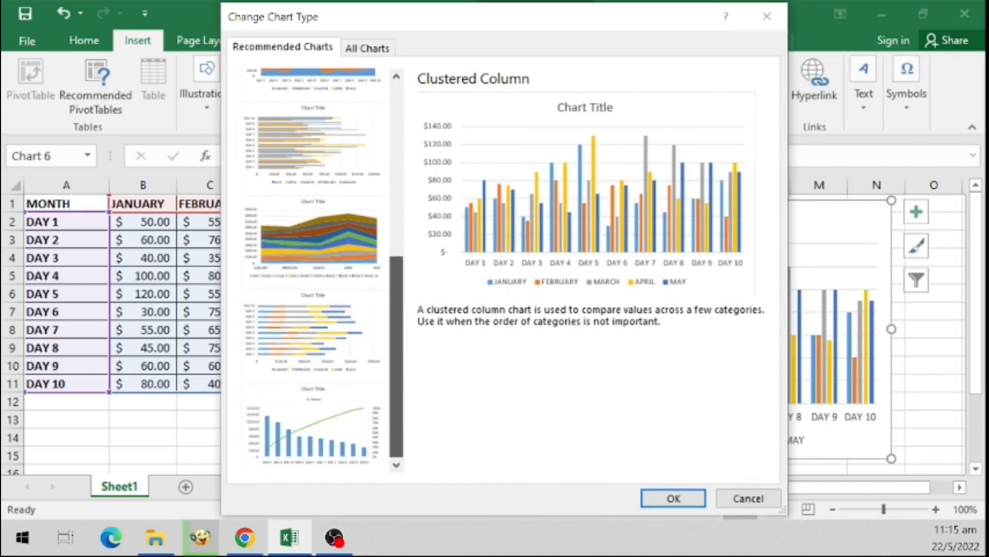
scroll(315, 268, "up", 10)
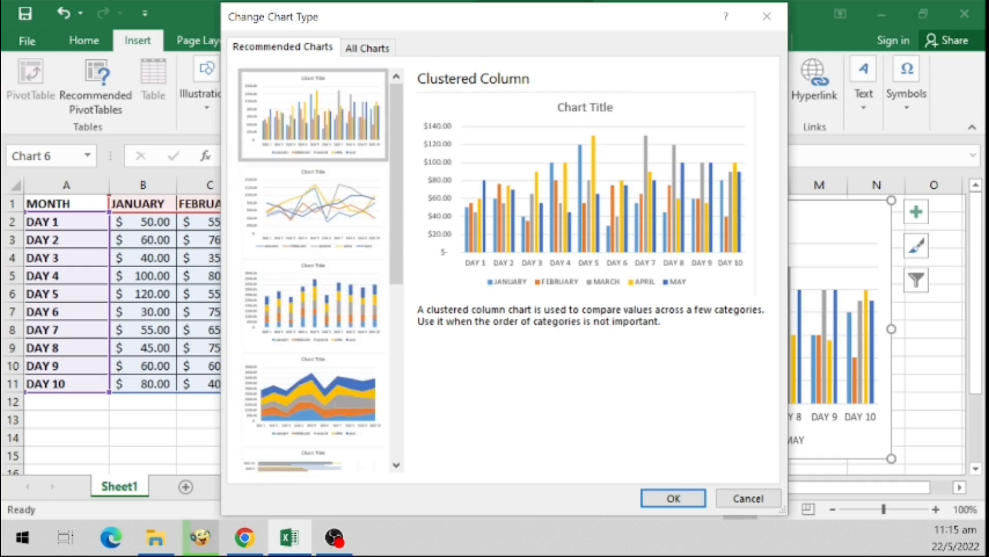
left_click(748, 498)
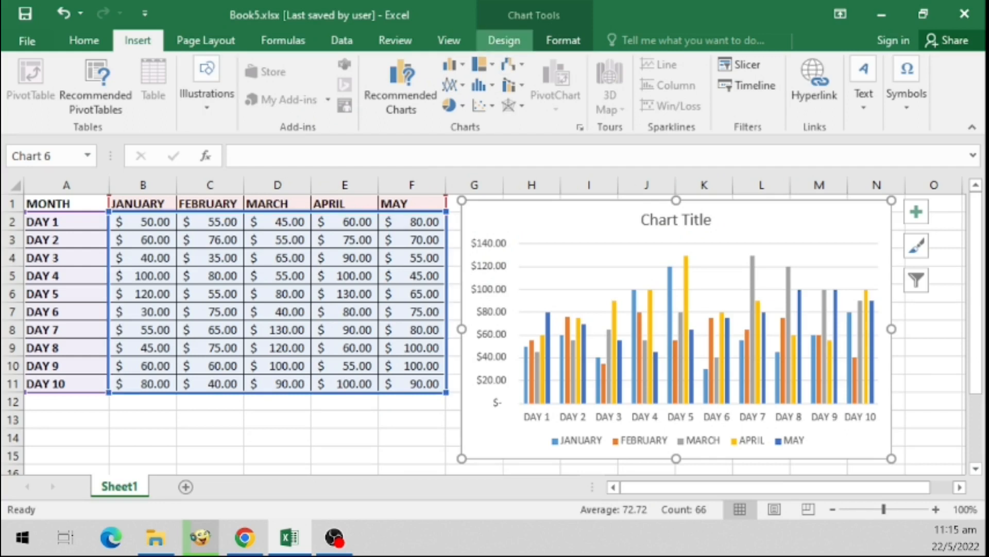
- Examine the Add Chart Element options for axes and axis titles
left_click(504, 40)
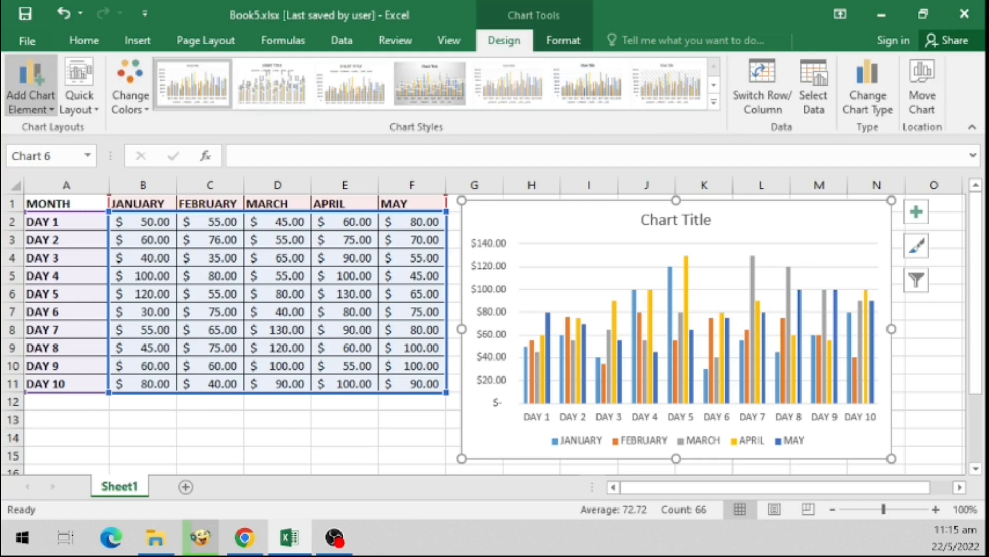
left_click(30, 85)
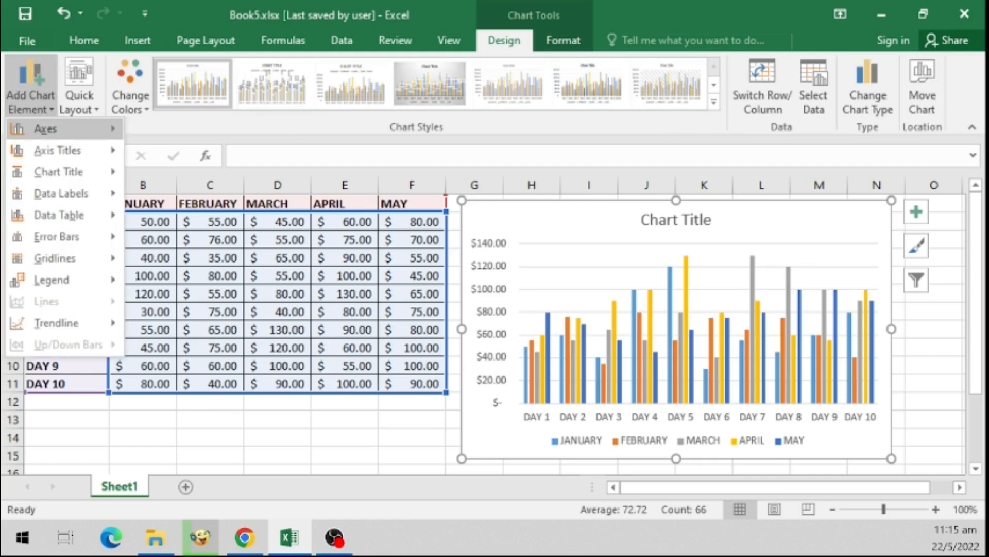
mouse_move(51, 128)
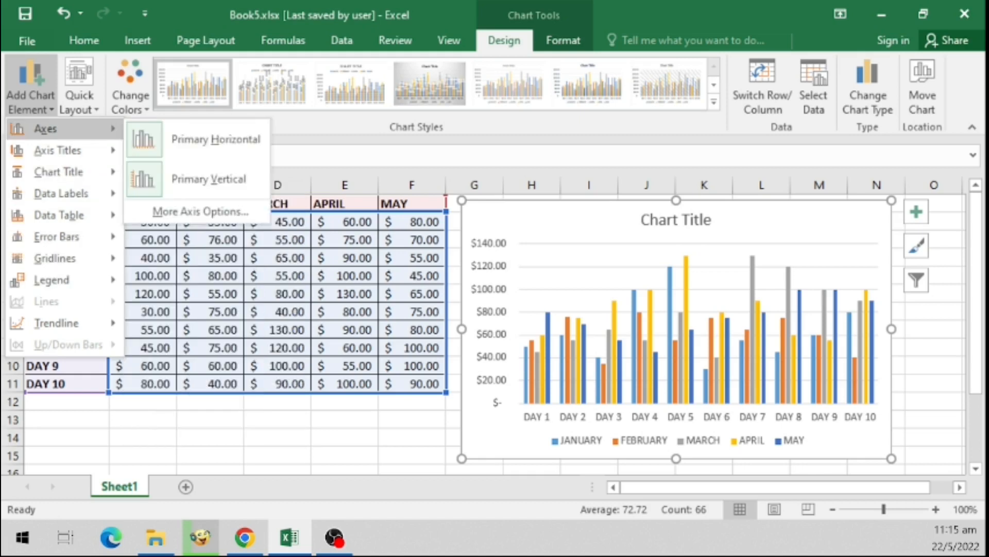
mouse_move(58, 150)
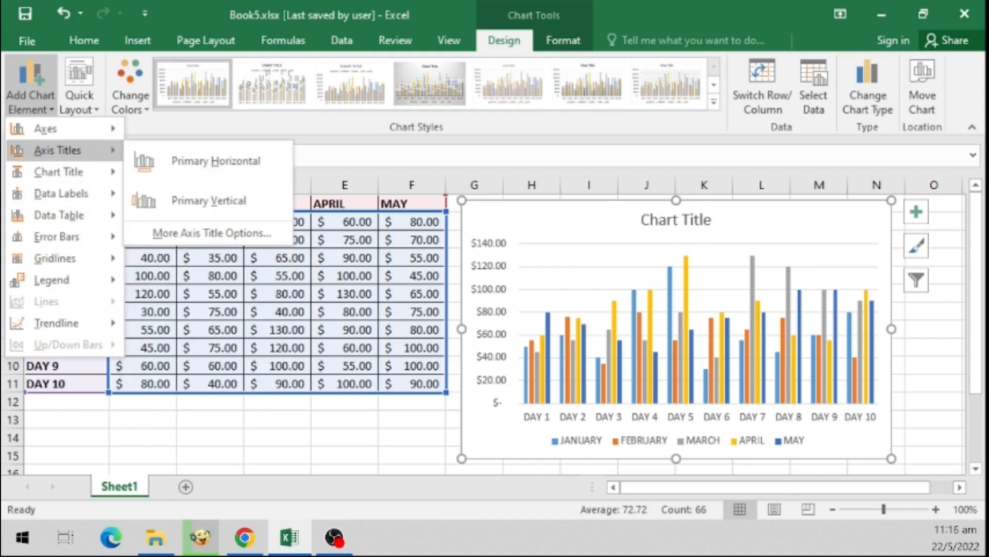
left_click(511, 154)
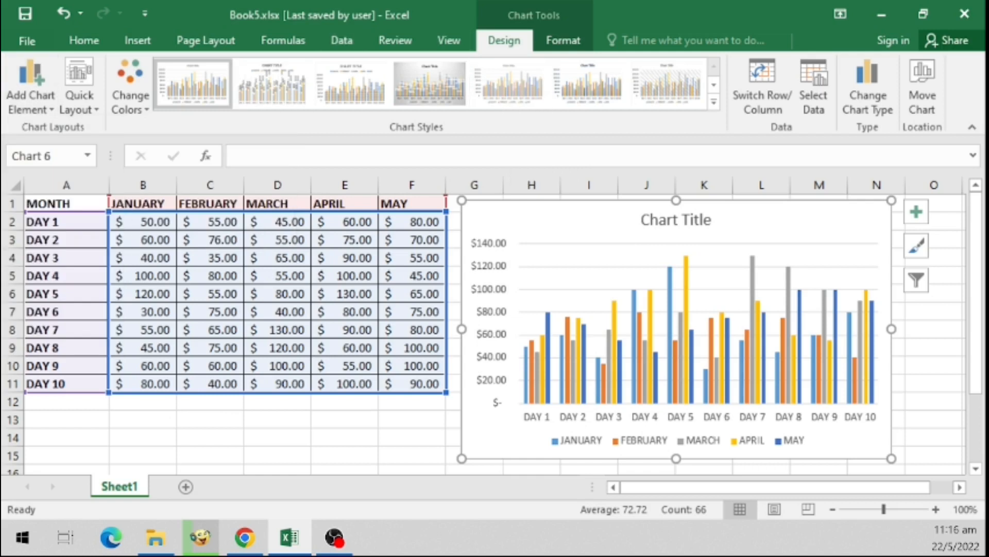
- Set the chart title to appear above the chart
left_click(30, 80)
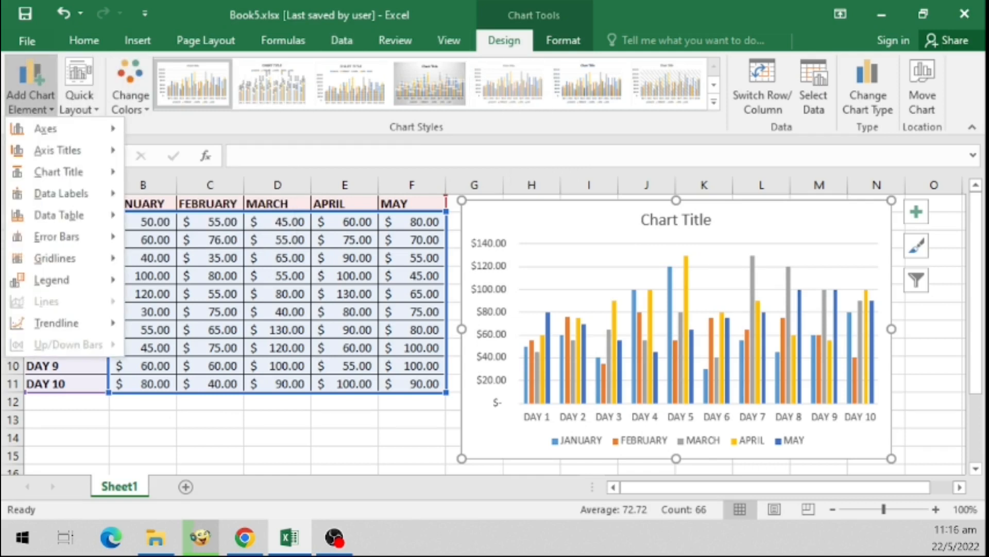
mouse_move(58, 172)
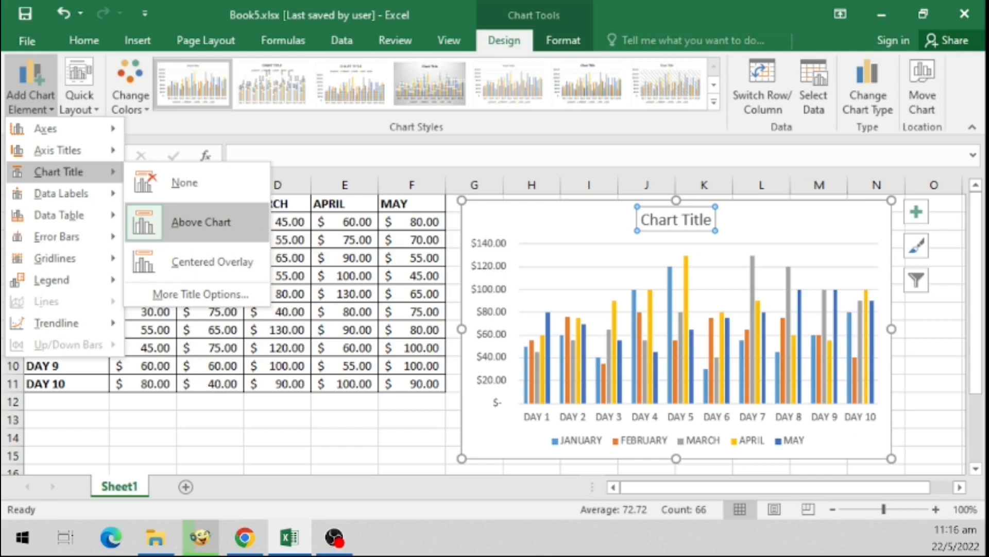
left_click(201, 222)
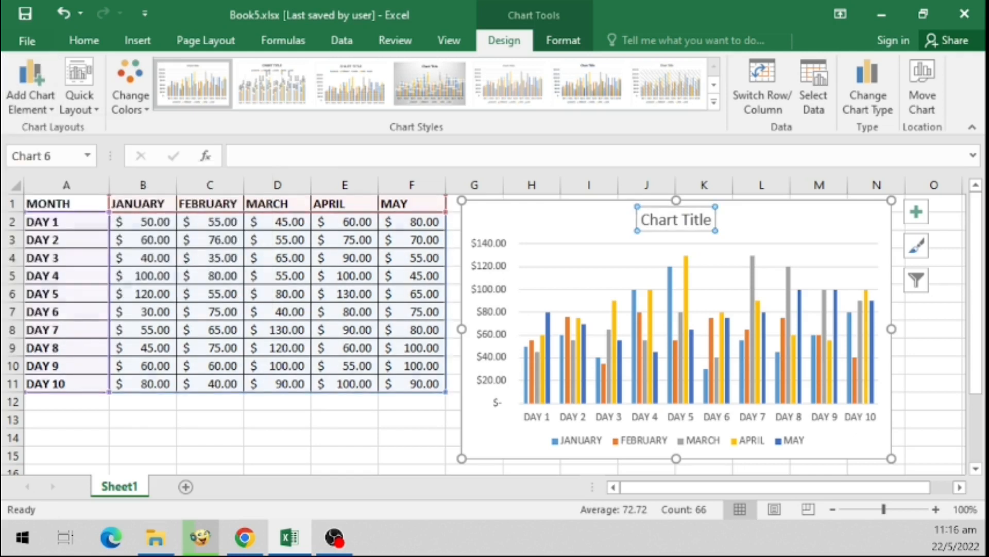
left_click(689, 220)
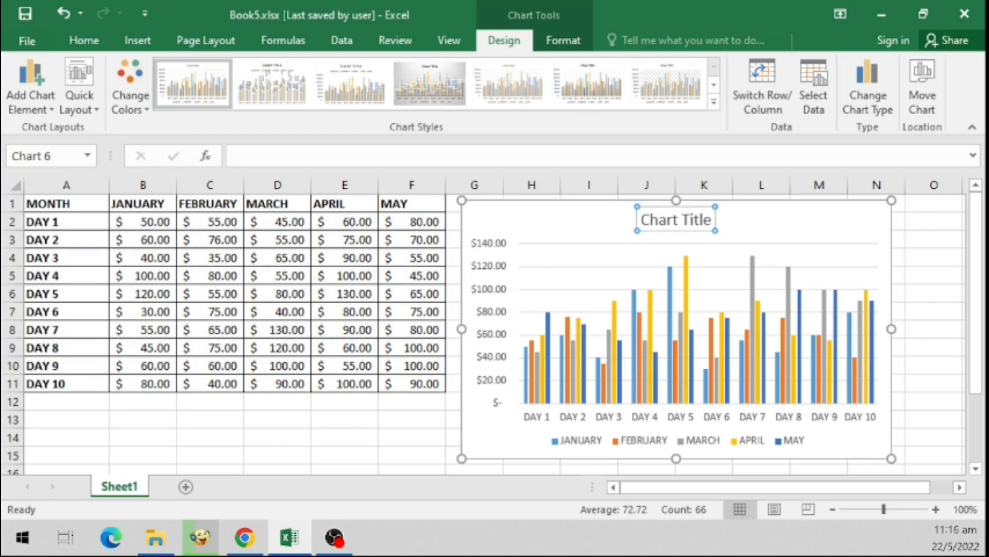
- Apply Quick Layout 11 to the chart
left_click(345, 419)
left_click(473, 217)
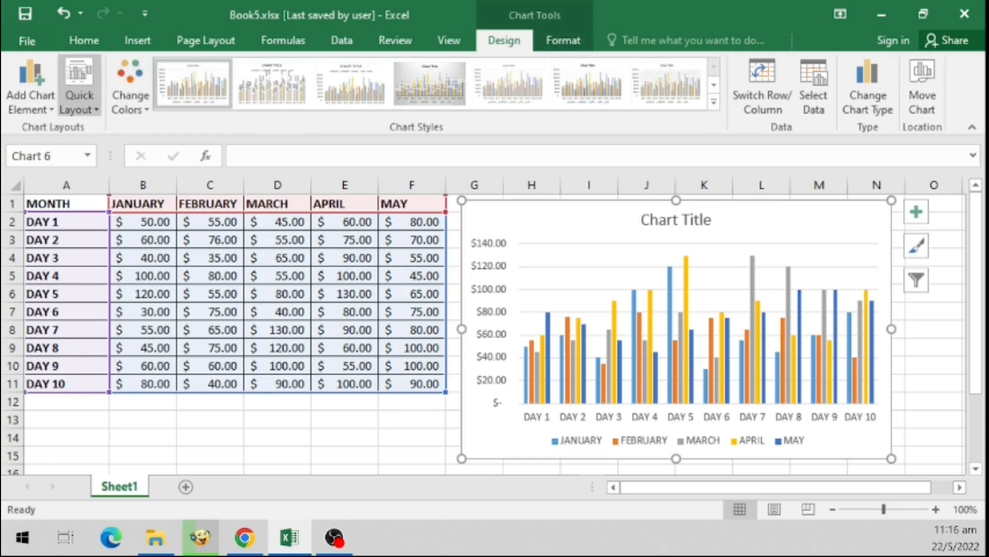
left_click(79, 101)
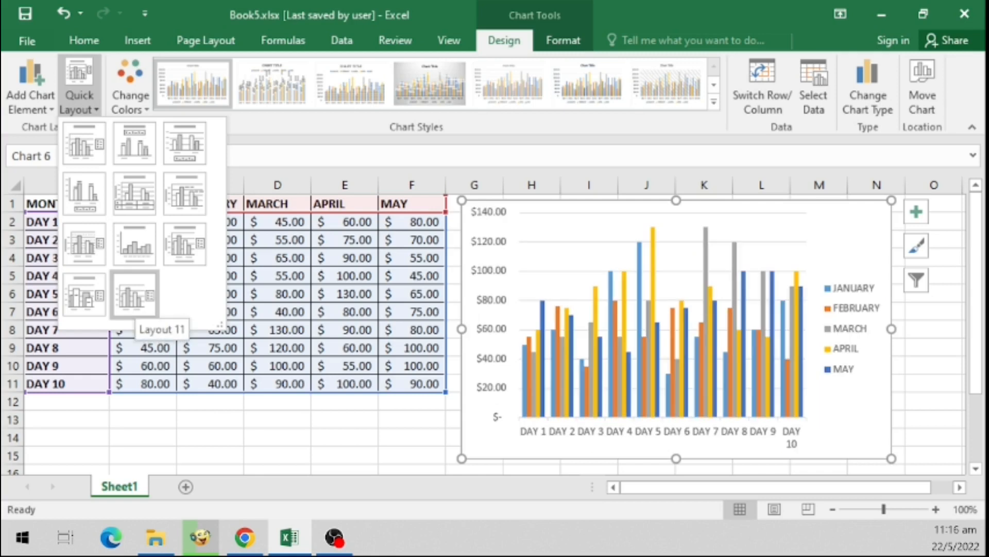
left_click(135, 295)
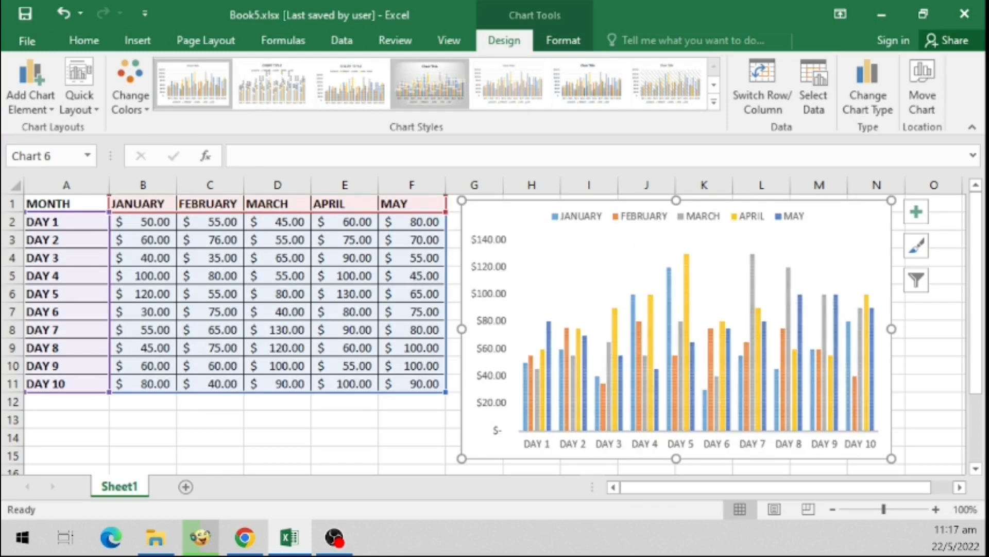
- Apply the chart style with data labels and a gradient background
left_click(430, 84)
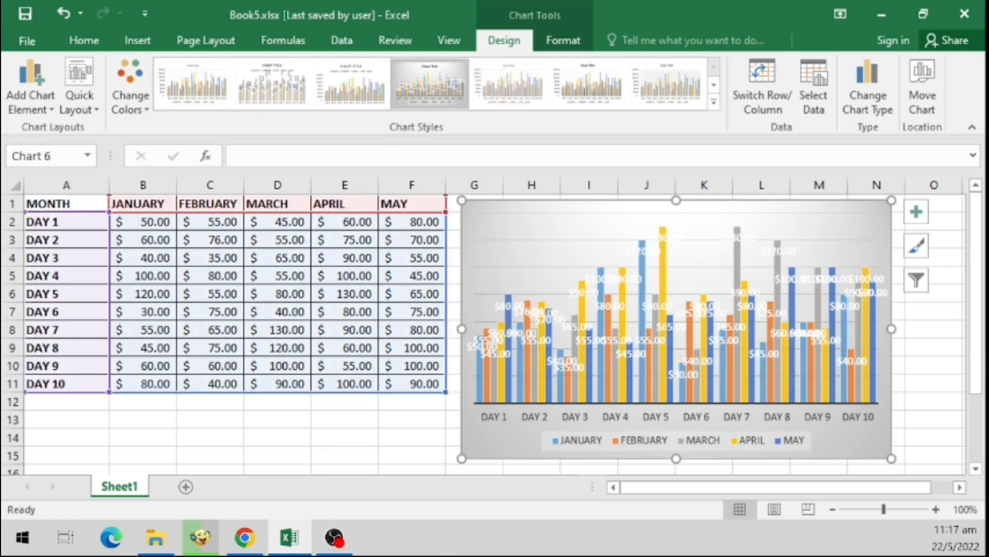
left_click(713, 101)
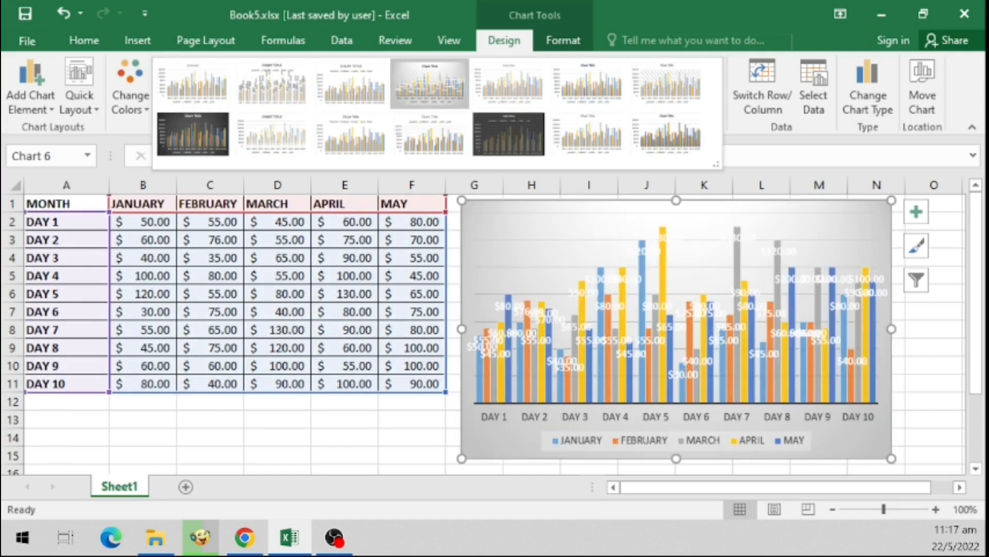
key("Escape")
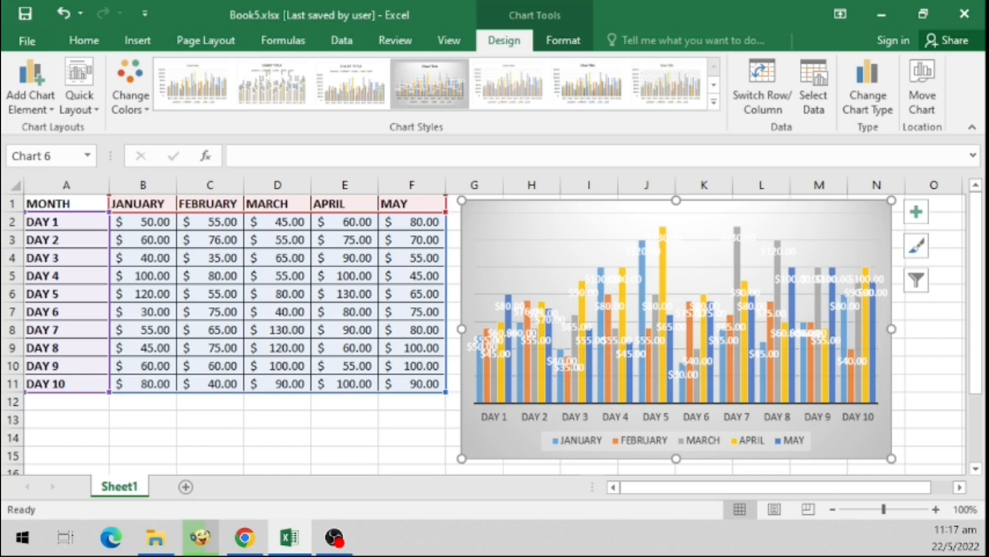
- Switch the chart's rows and columns so the days become the series
left_click(345, 419)
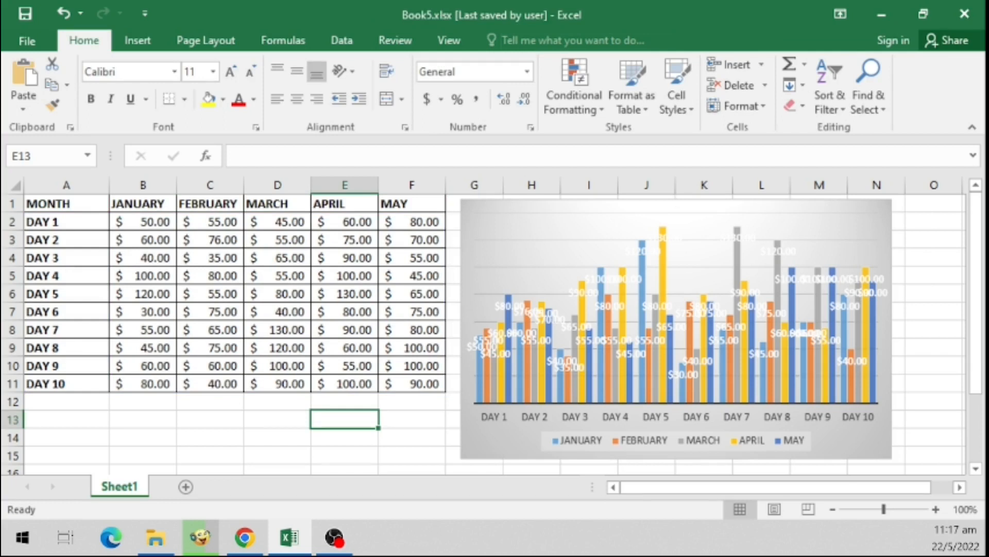
left_click(696, 258)
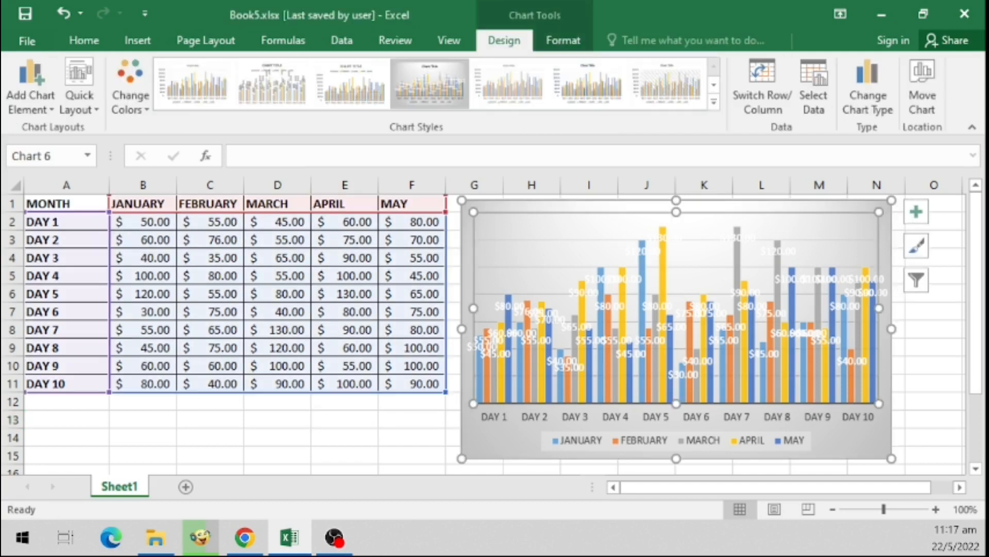
left_click(849, 440)
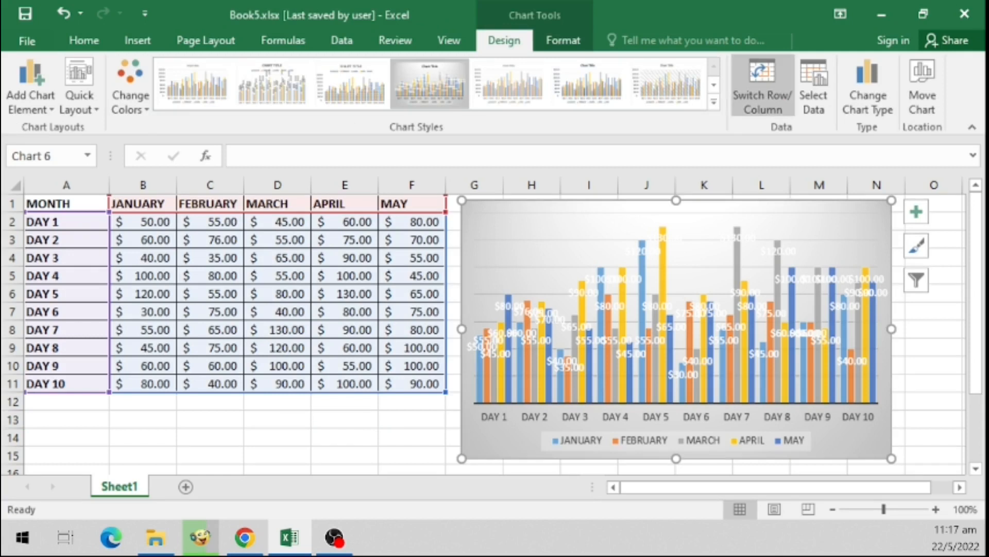
left_click(763, 85)
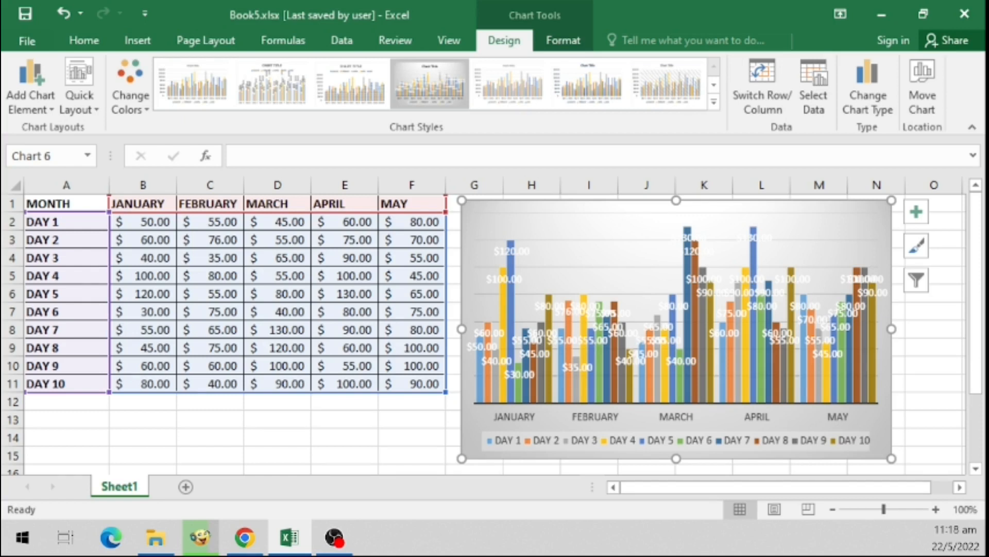
- Change the chart type to a Line chart
left_click(345, 419)
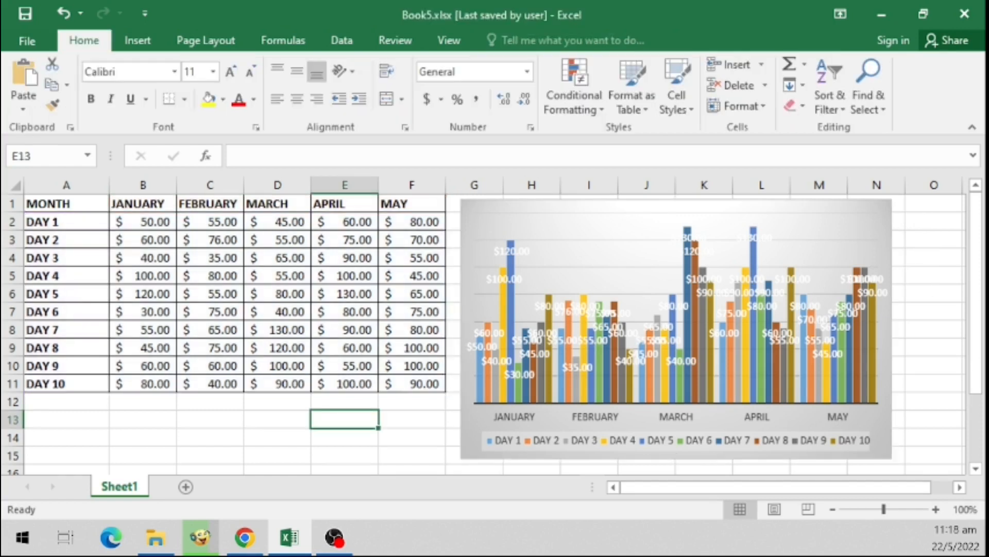
left_click(618, 219)
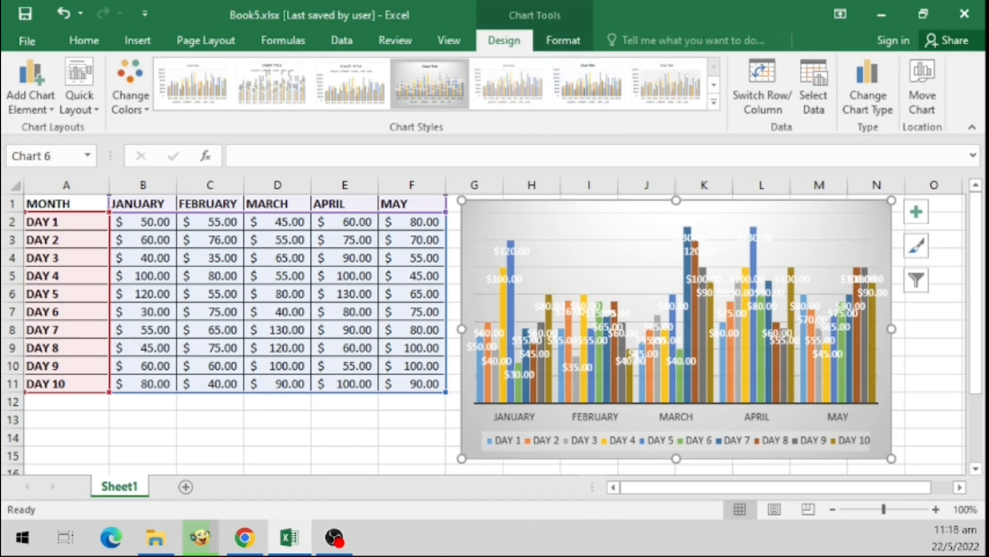
left_click(868, 87)
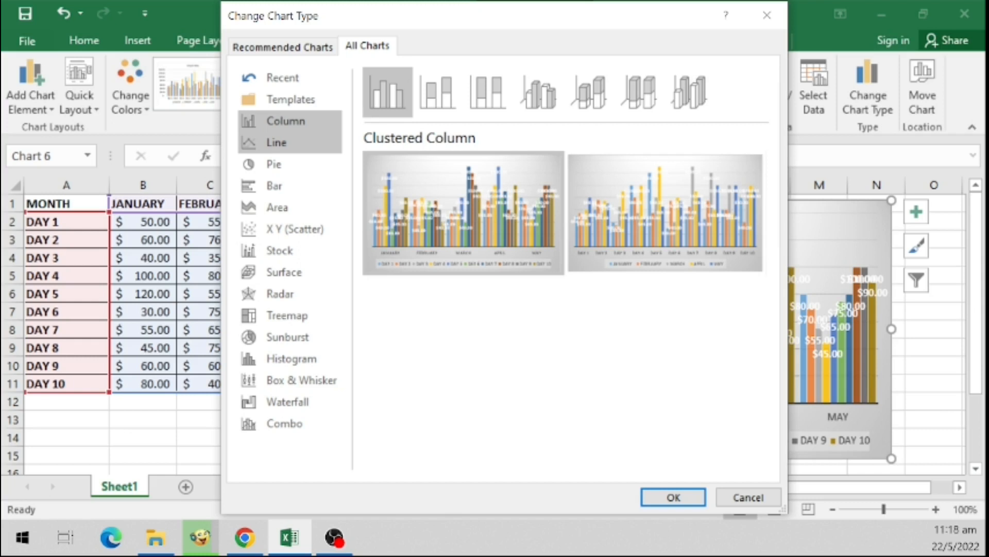
left_click(276, 143)
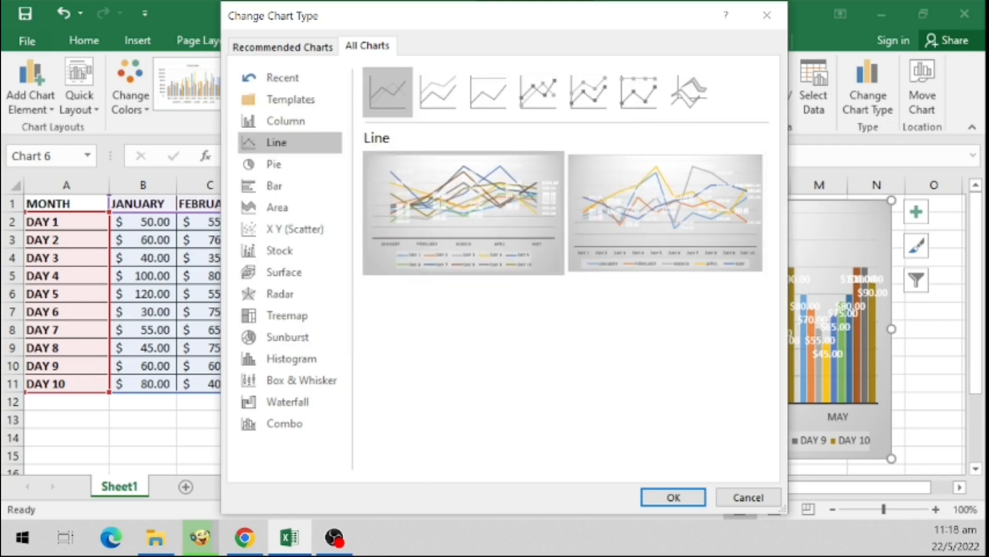
left_click(673, 497)
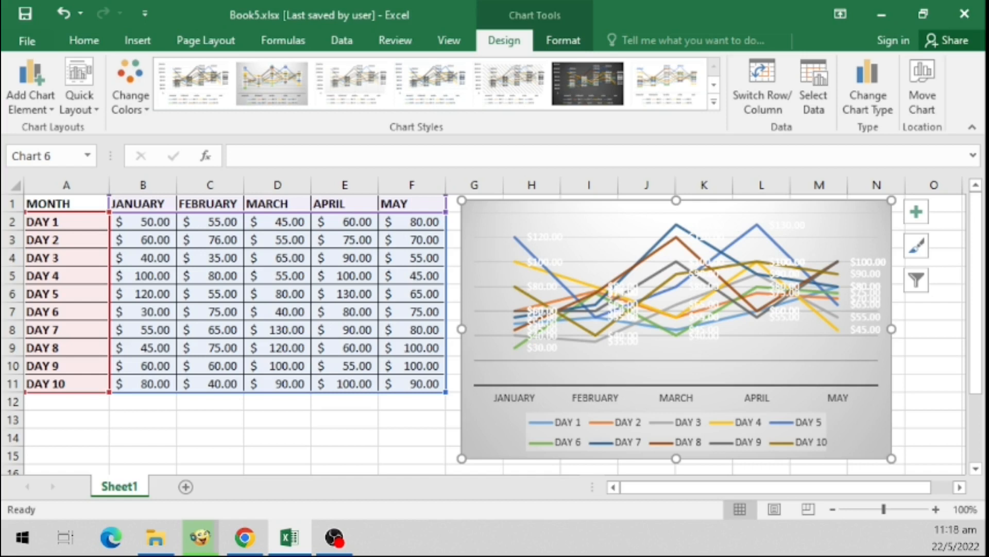
- Move the chart onto a new chart sheet named Chart3
left_click(921, 85)
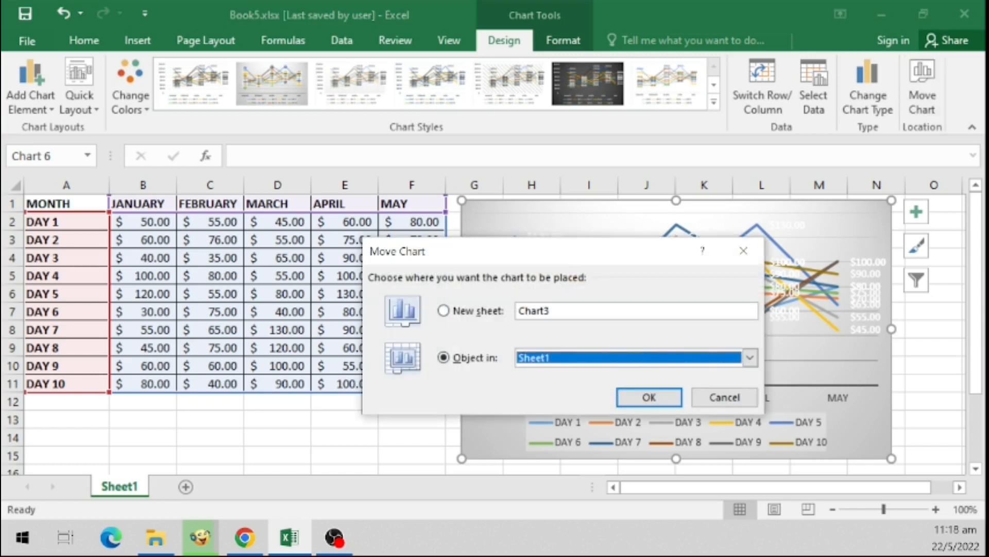
left_click_drag(464, 251, 306, 208)
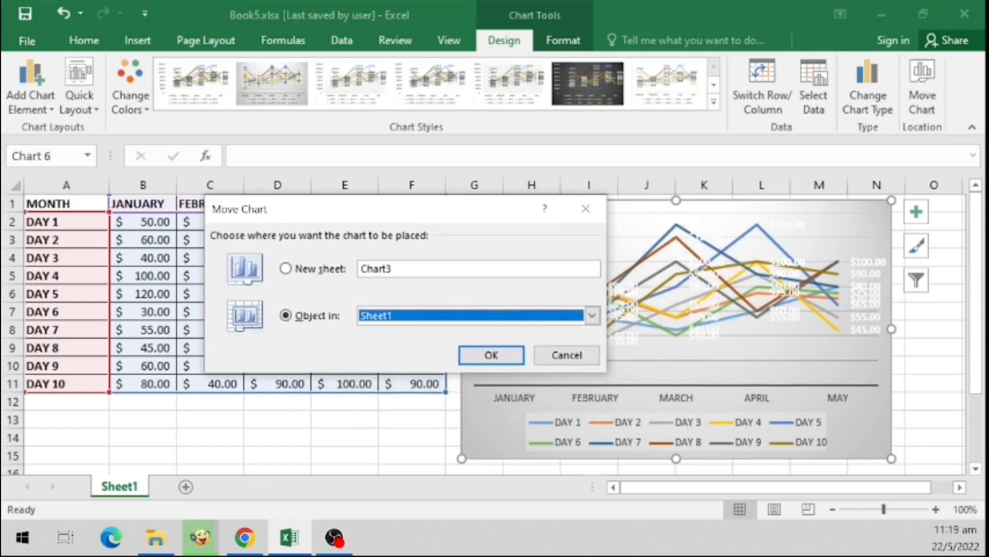
left_click(286, 268)
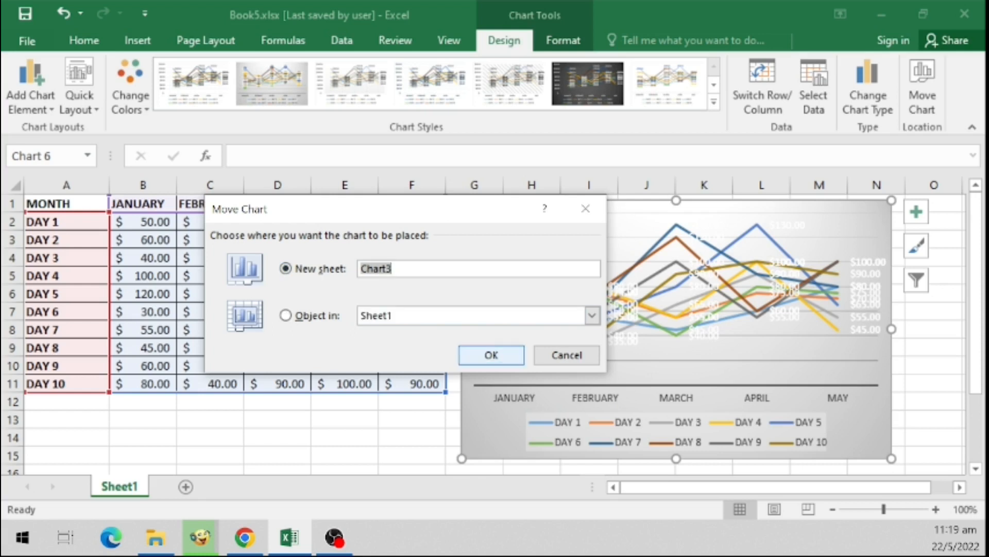
left_click(491, 354)
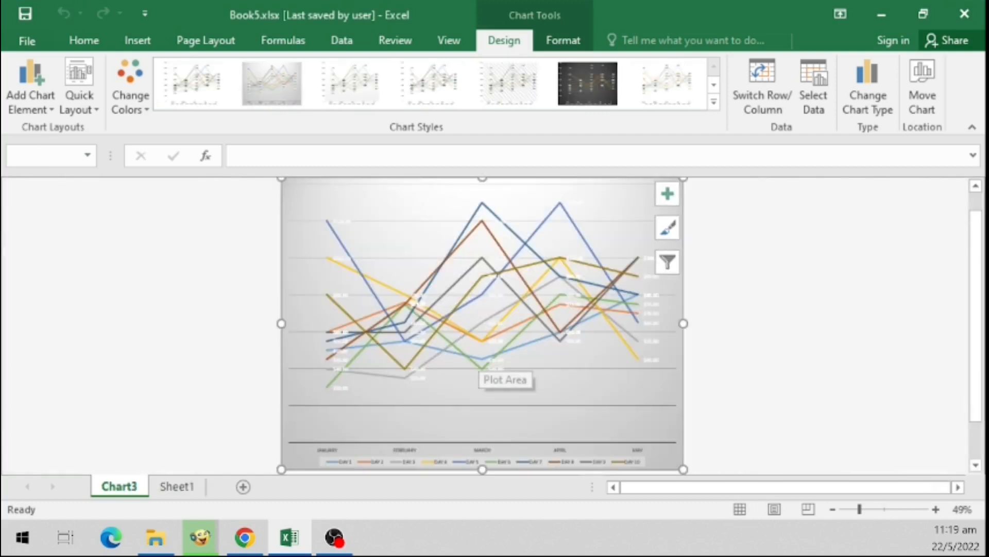
key("Escape")
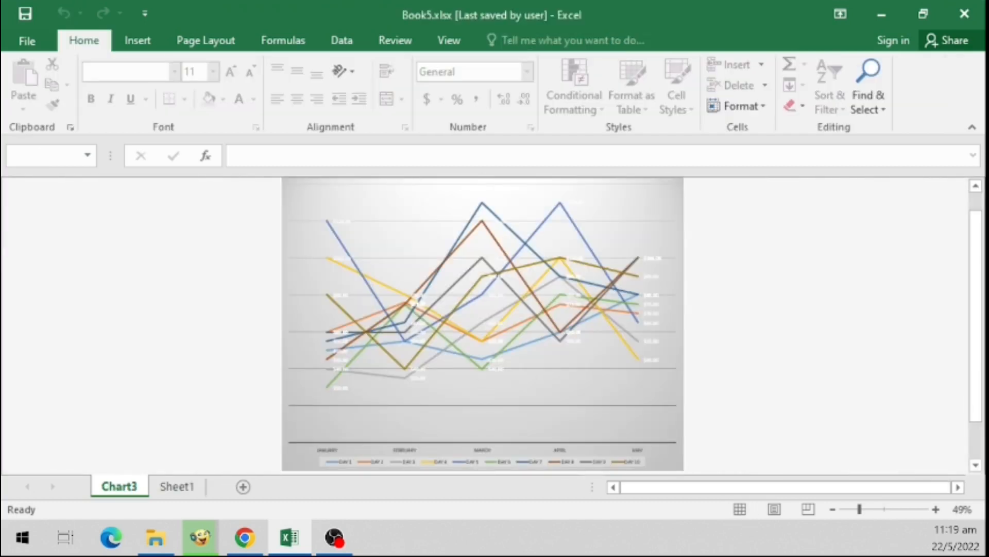
- Move the chart from the Chart3 sheet back into Sheet1 as an embedded object
left_click(177, 487)
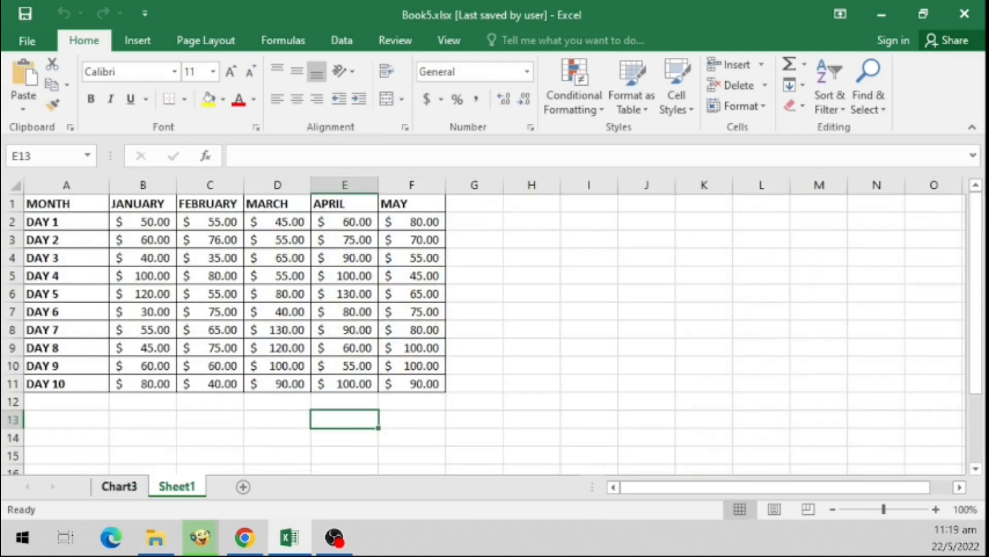
left_click(119, 486)
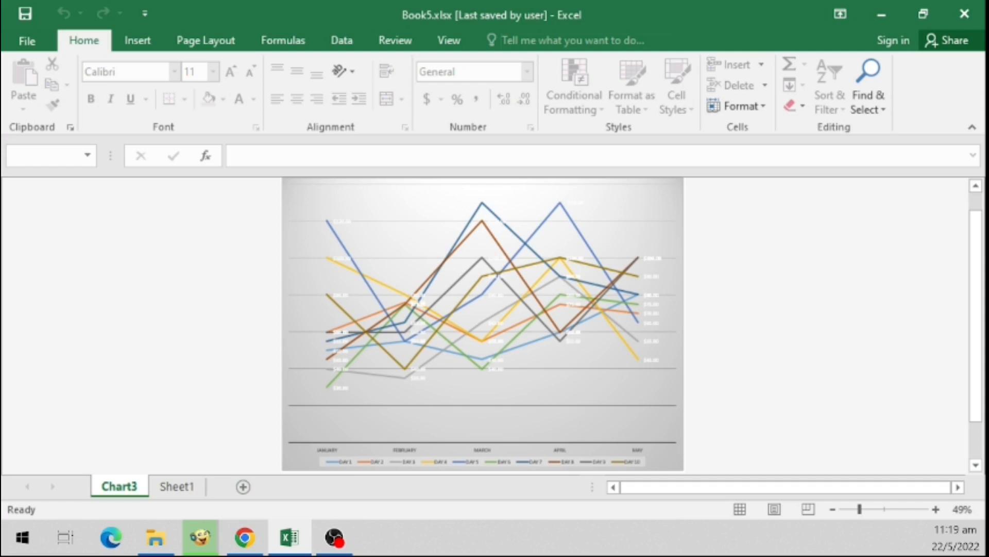
left_click(292, 462)
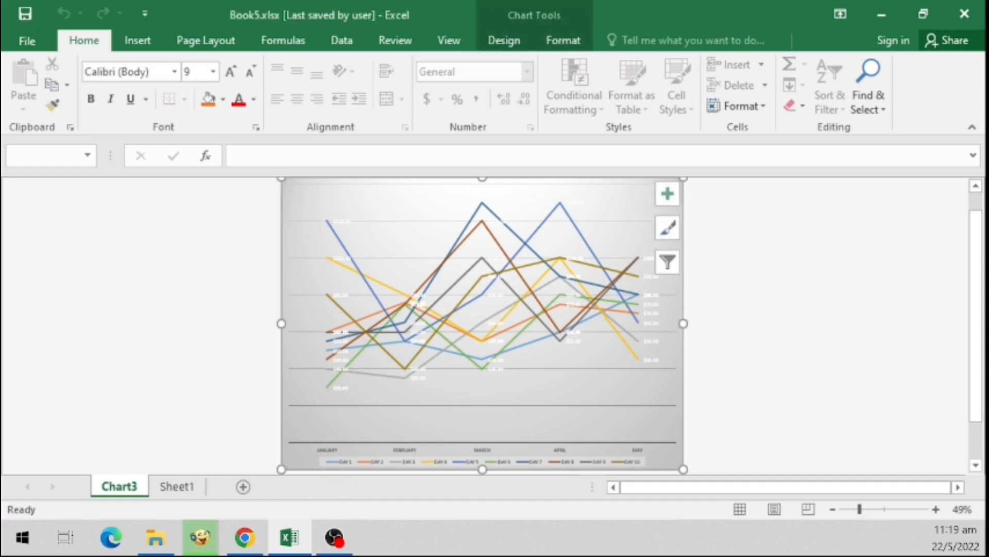
left_click(504, 40)
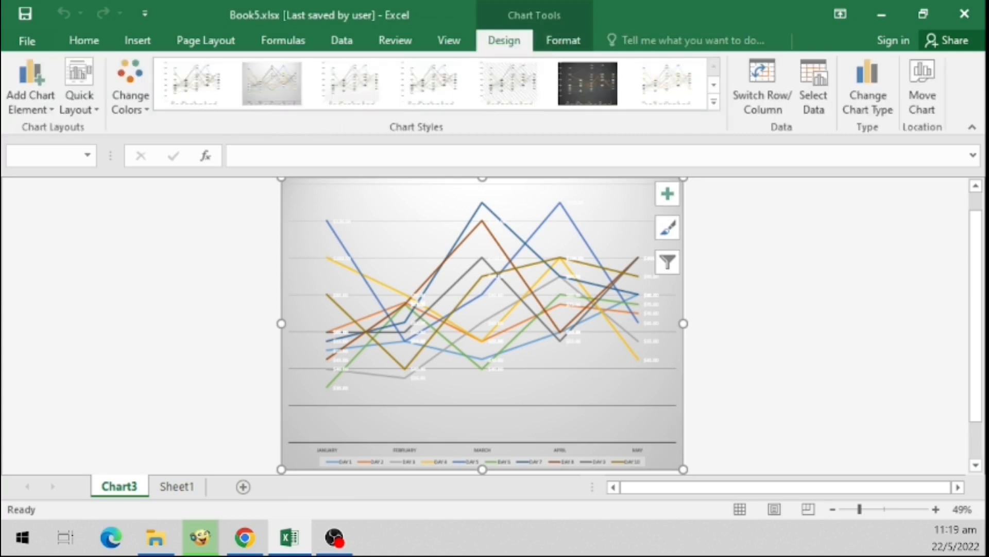
left_click(922, 88)
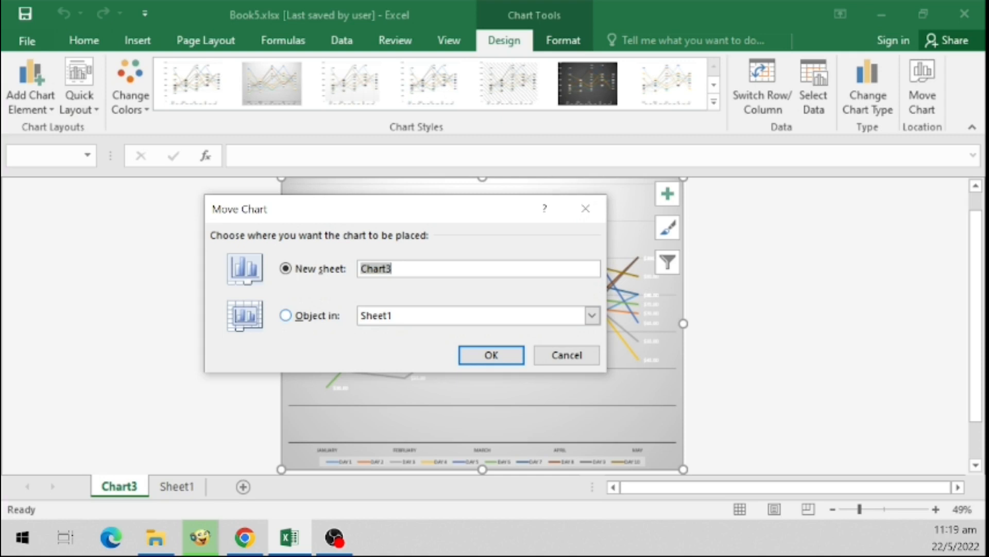
left_click(286, 315)
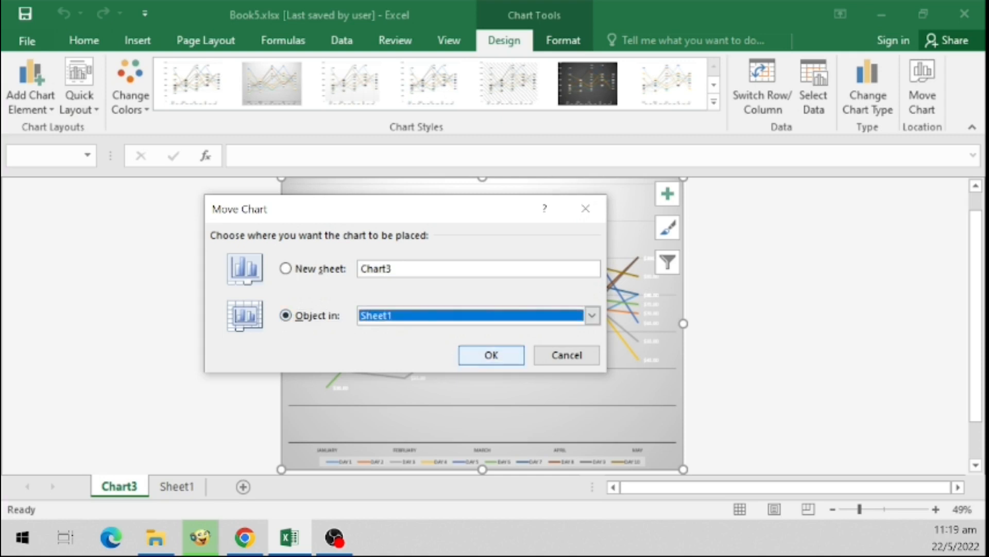
left_click(492, 355)
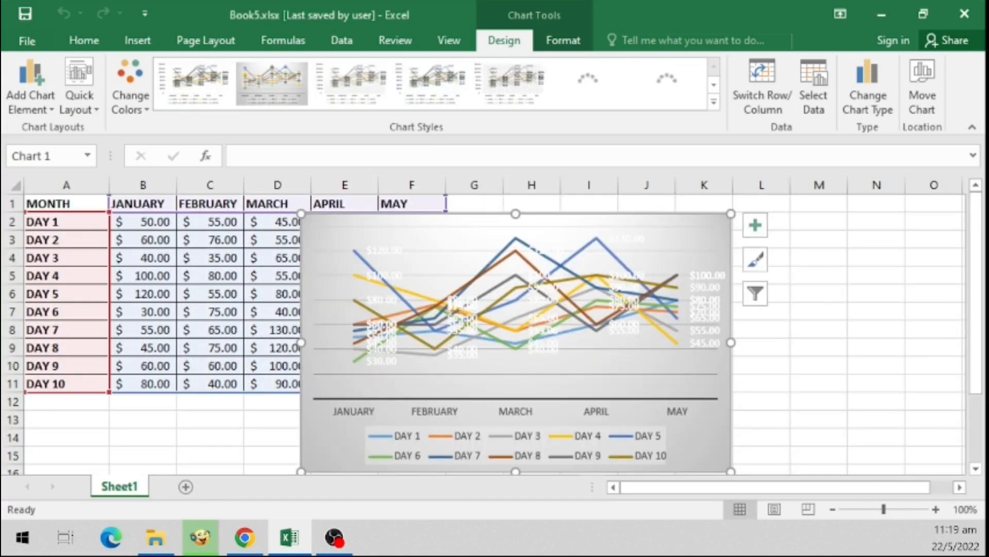
- Reposition the chart to sit beside the data table on Sheet1
left_click_drag(714, 454, 874, 446)
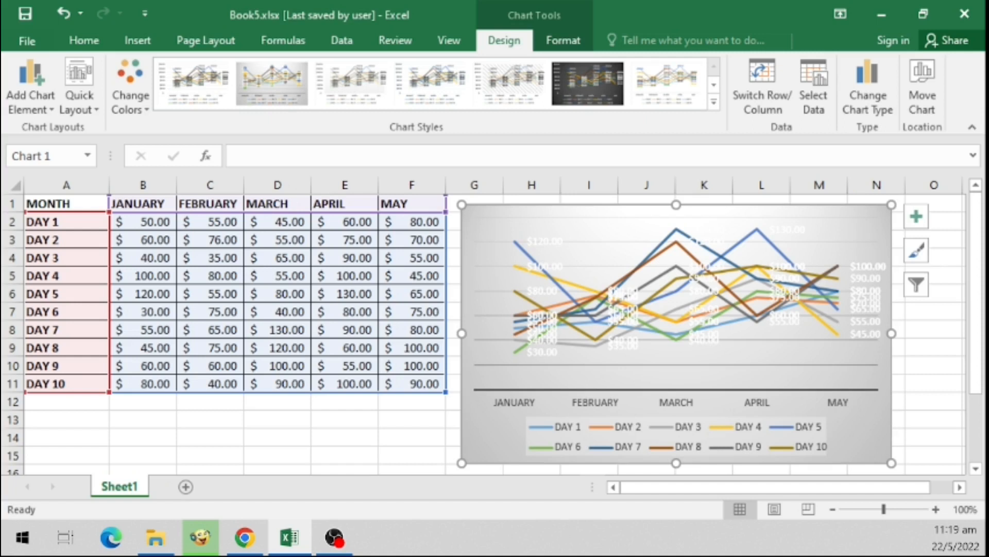
left_click(345, 437)
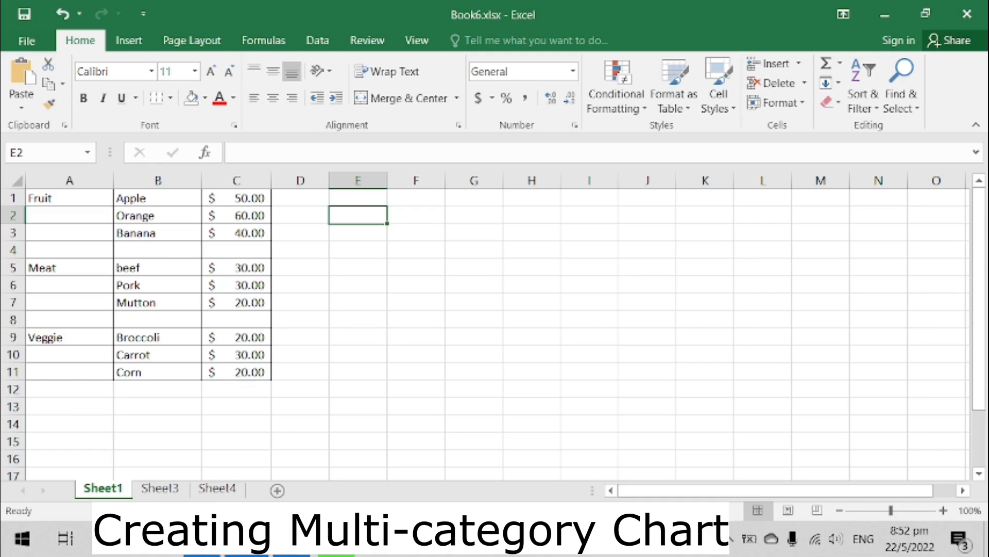
- Select the whole fruit, meat and veggie table and insert a 2-D Clustered Bar chart
key("ctrl+Home")
key("ctrl+Down")
key("ctrl+Down")
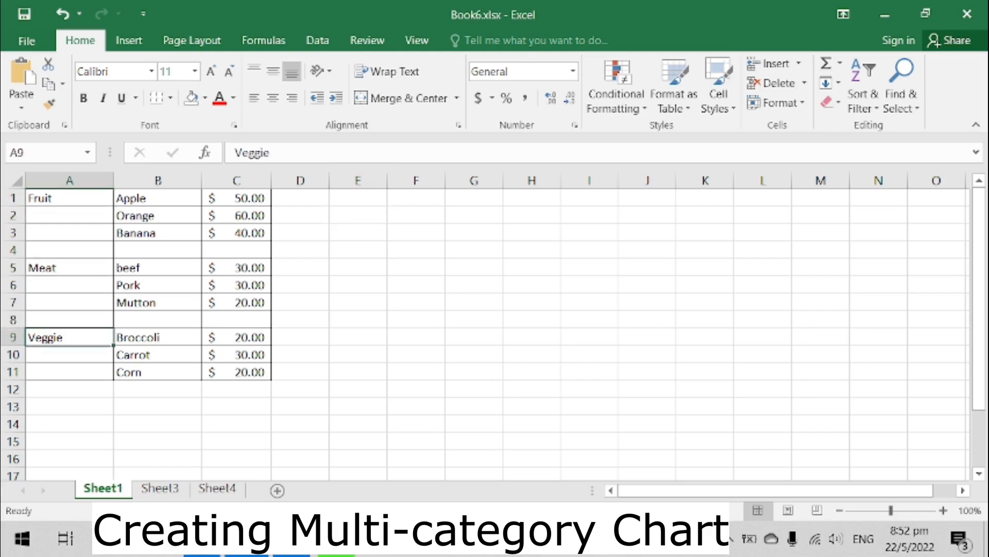
key("ctrl+Home")
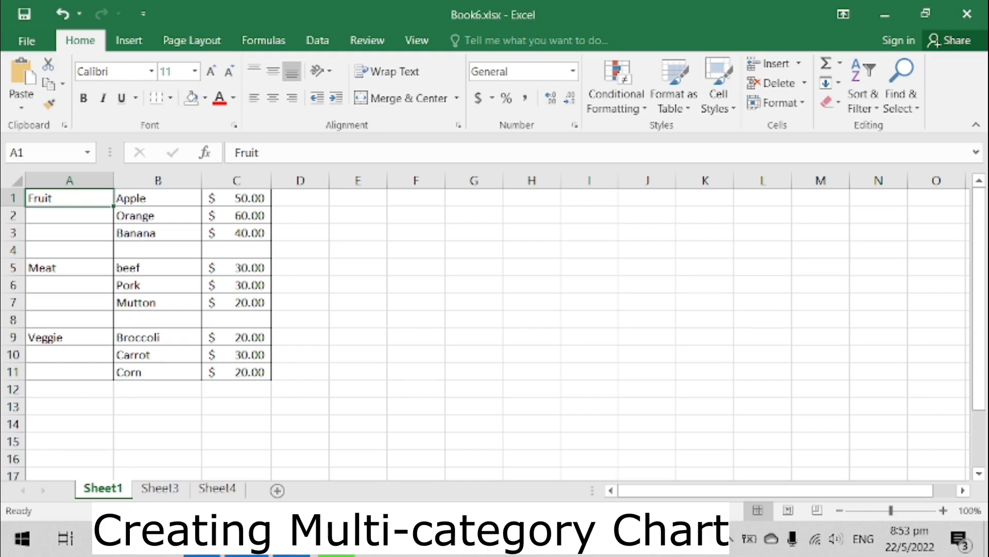
key("ctrl+a")
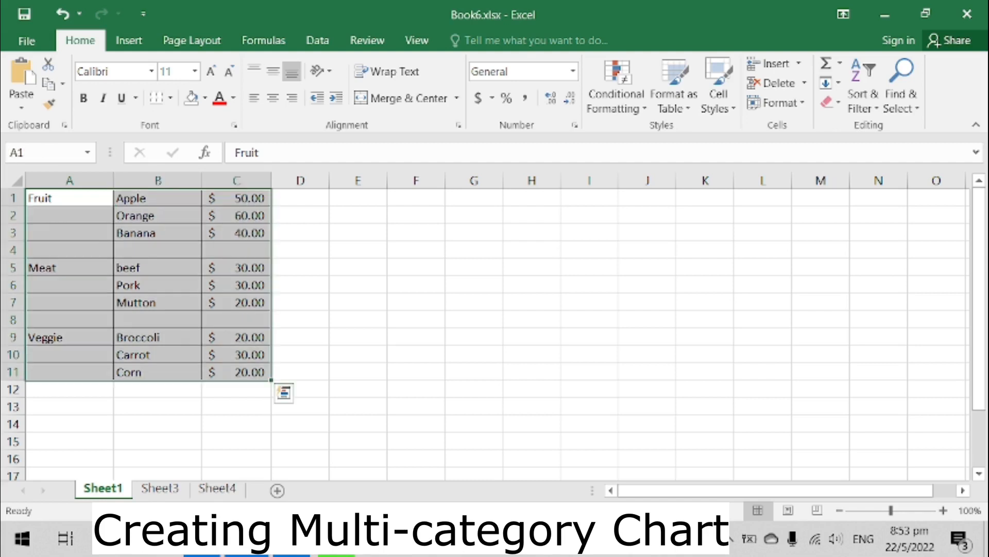
left_click(128, 40)
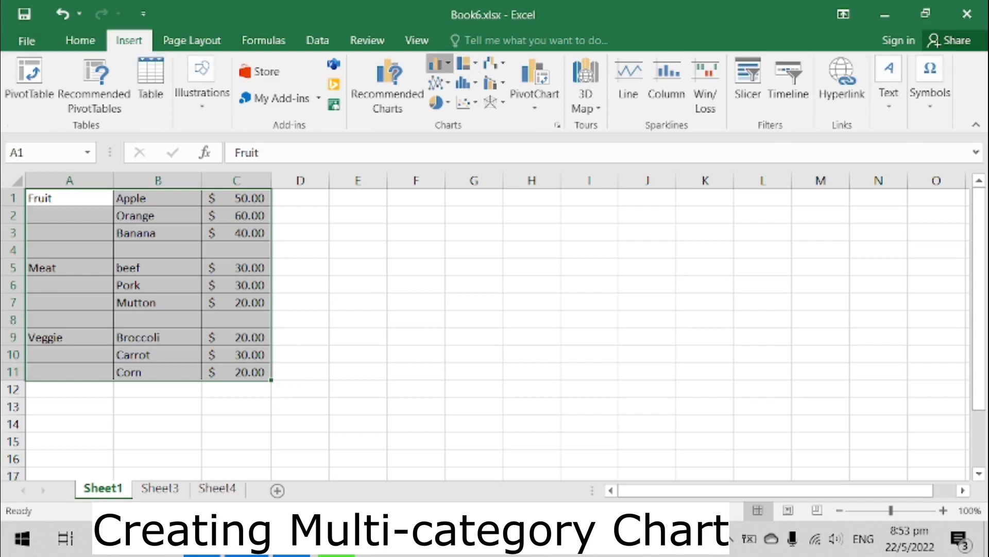
left_click(438, 63)
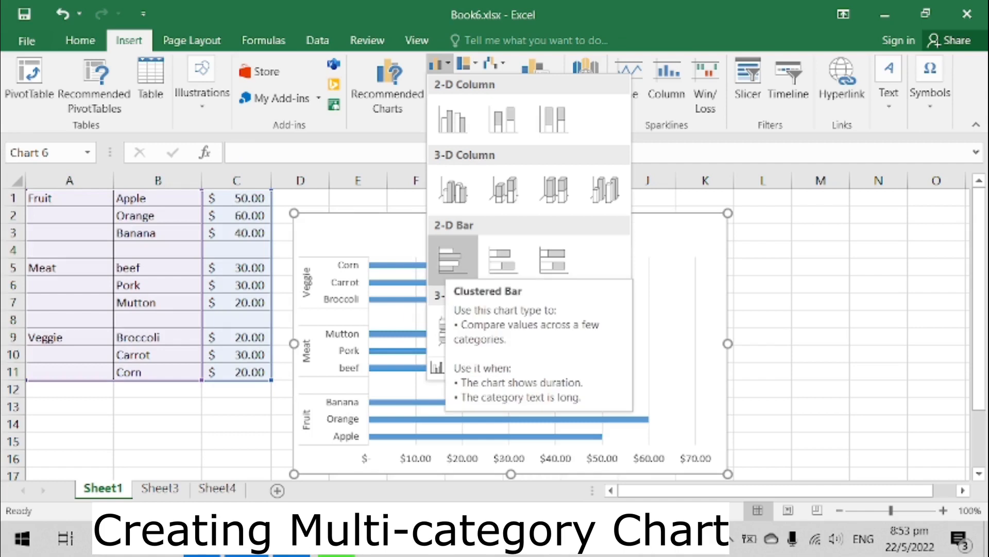
left_click(452, 260)
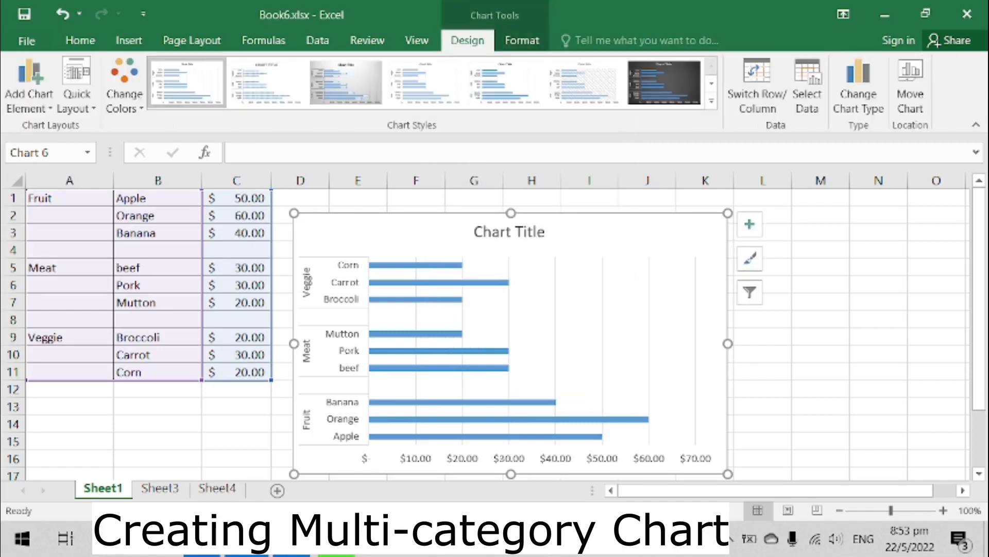
- Apply a gradient fill to the chart area
left_click(821, 215)
double_click(669, 232)
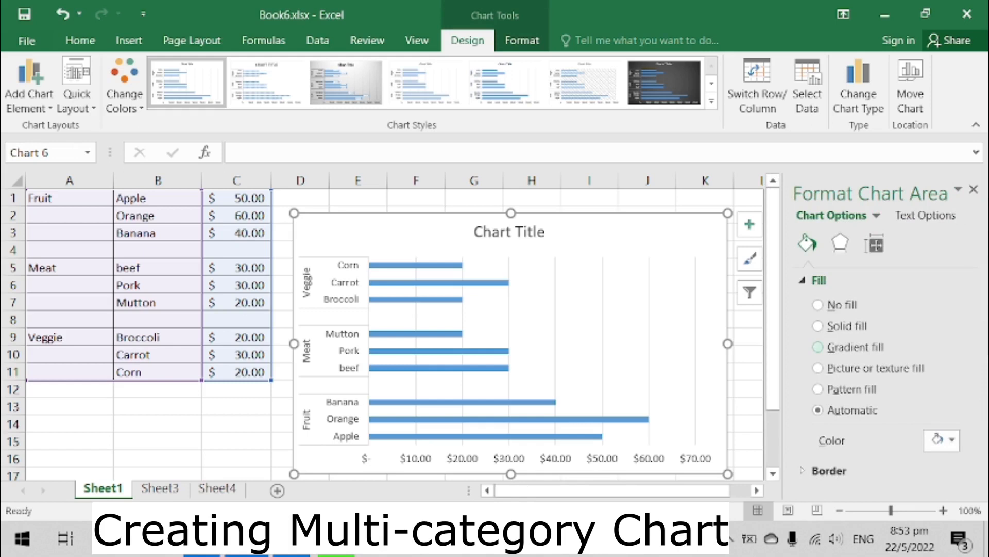
left_click(818, 347)
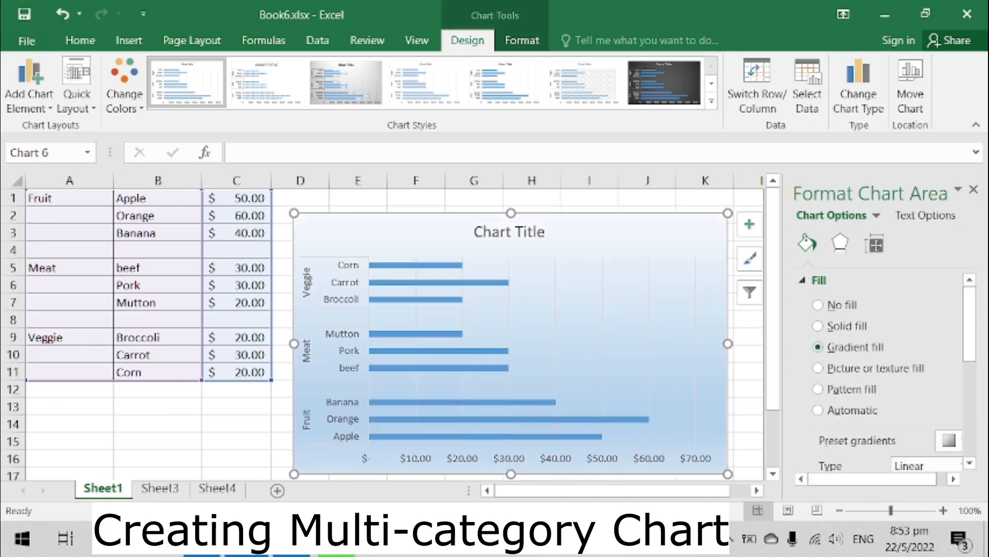
left_click(973, 190)
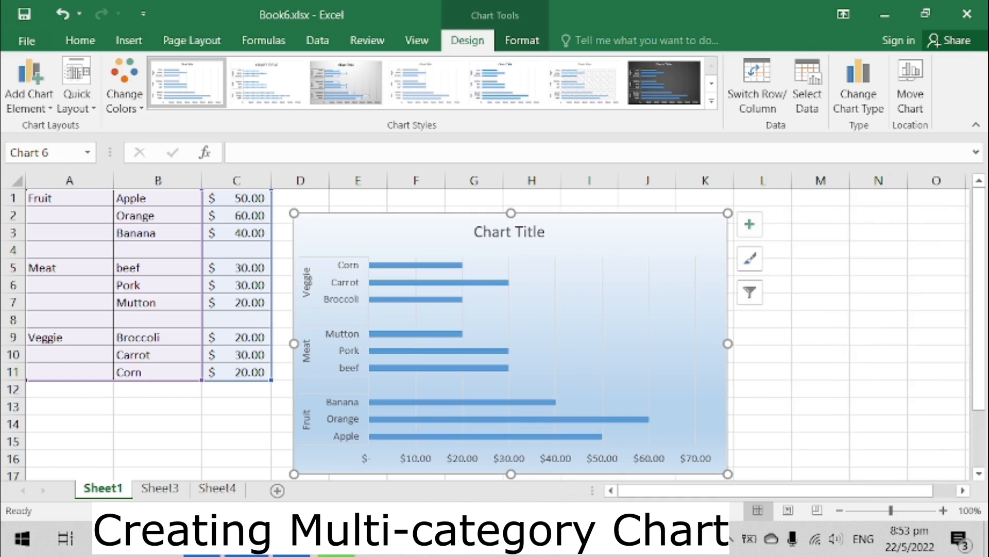
- Add data labels to the chart and remove its gridlines
left_click(750, 224)
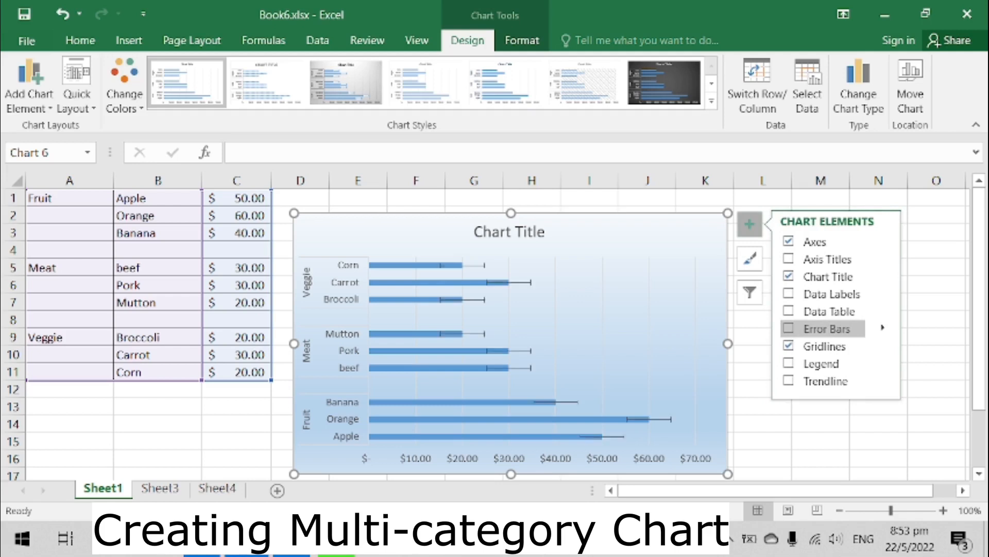
left_click(788, 293)
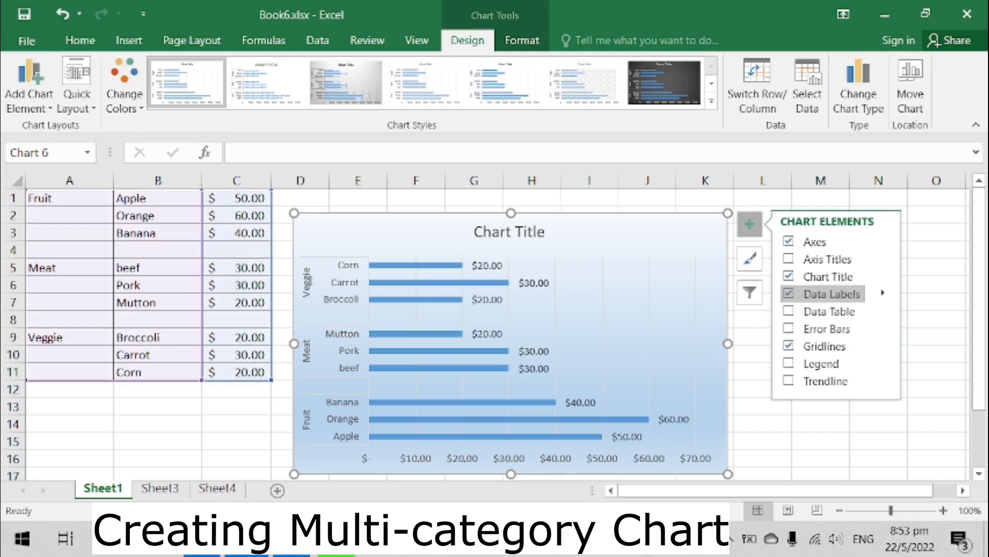
left_click(788, 346)
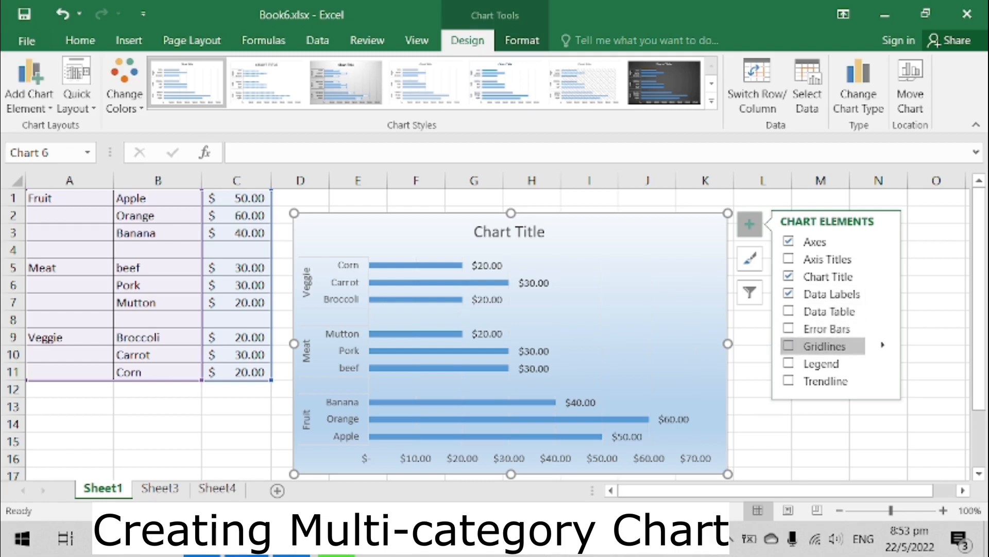
left_click(936, 215)
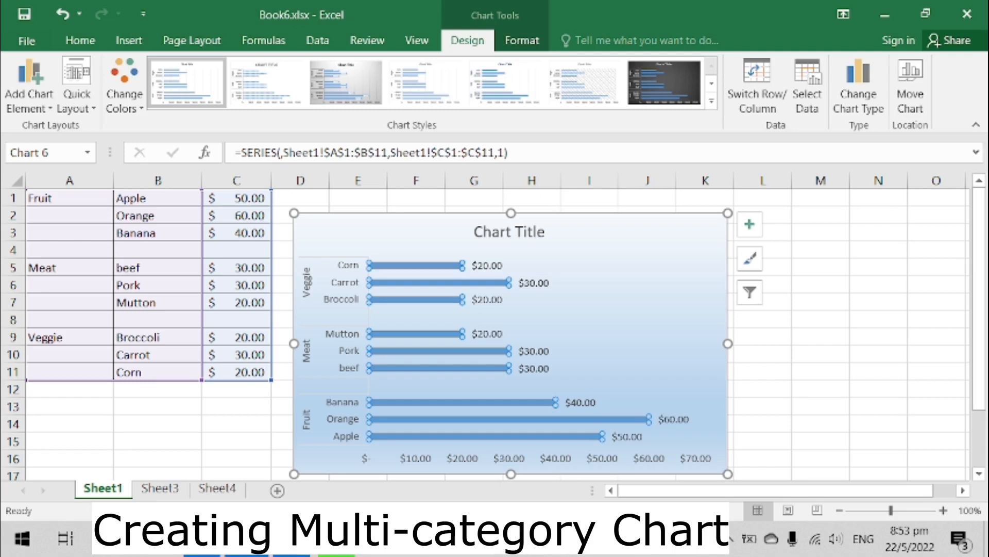
- Fill the Corn, Carrot and Broccoli bars with a green solid colour
double_click(416, 265)
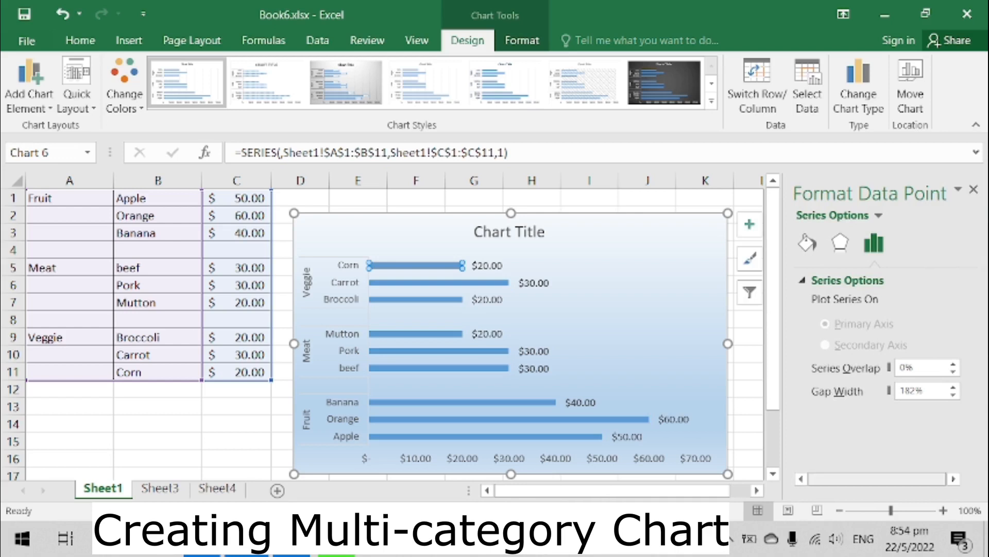
left_click(808, 242)
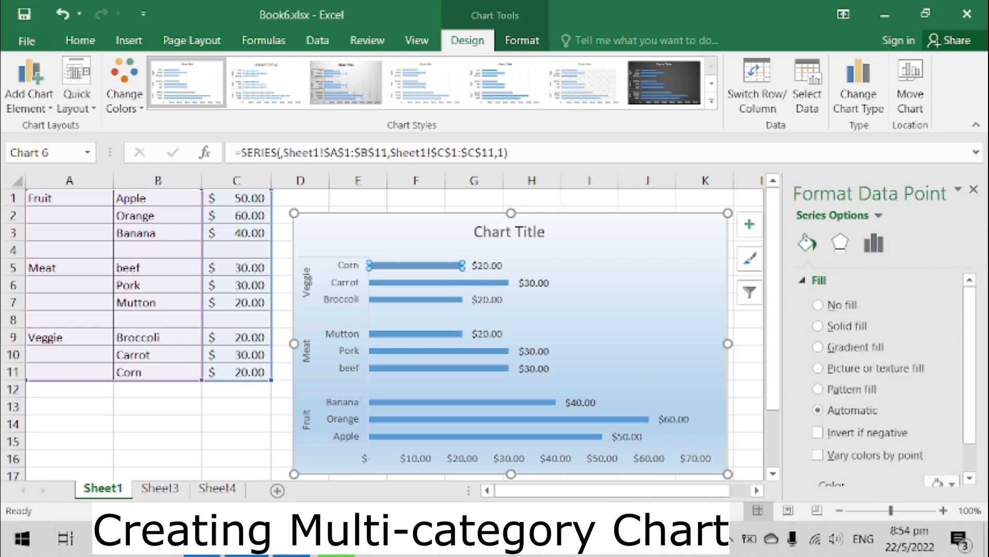
left_click(940, 483)
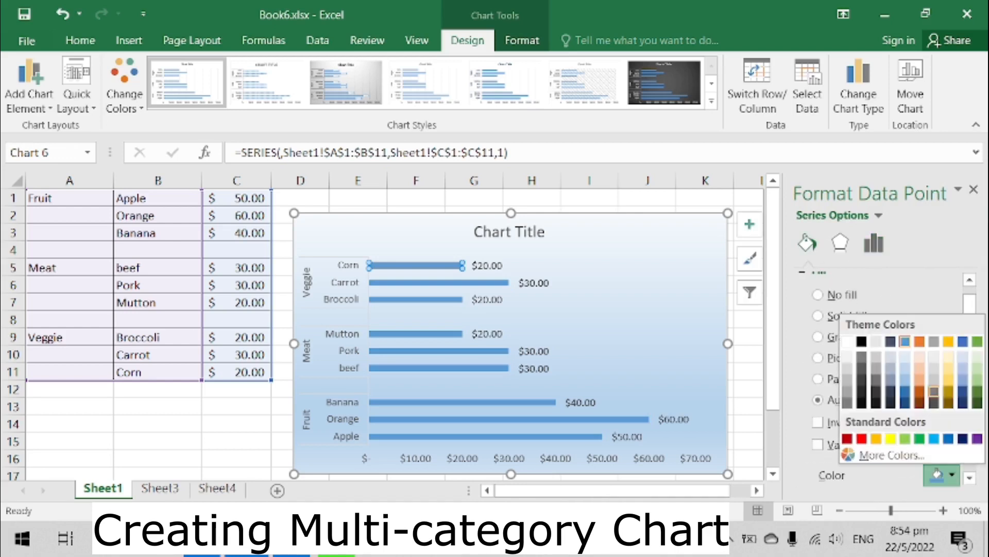
left_click(977, 341)
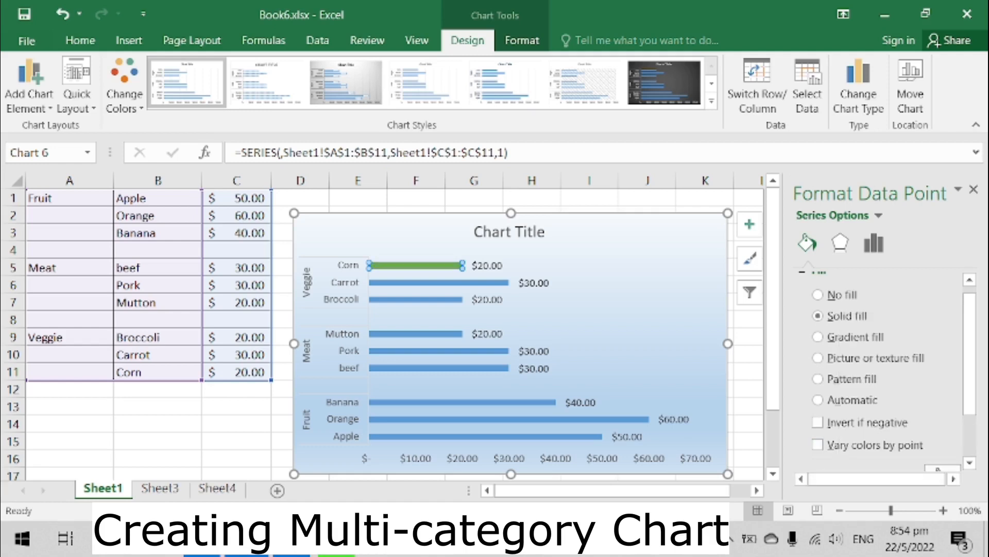
left_click(440, 283)
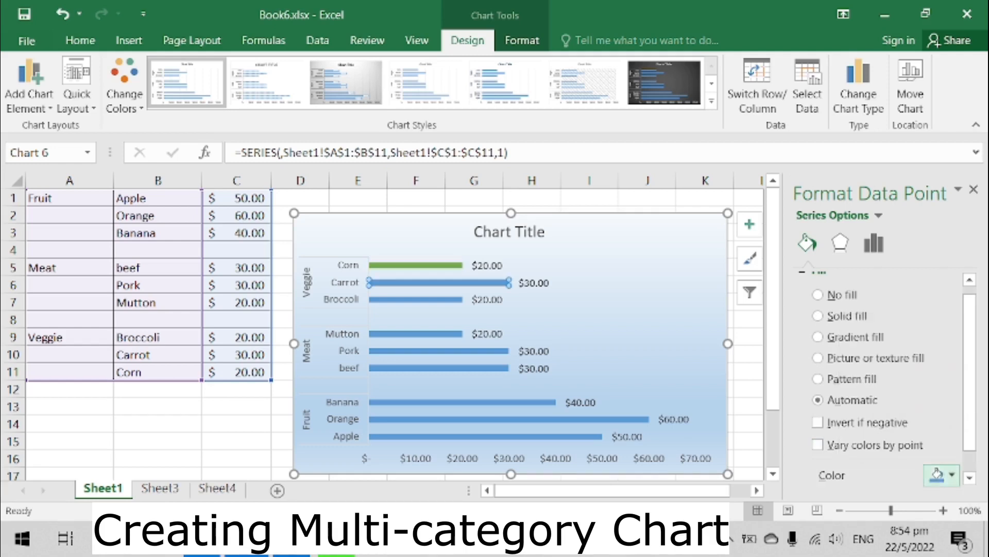
left_click(942, 475)
left_click(977, 341)
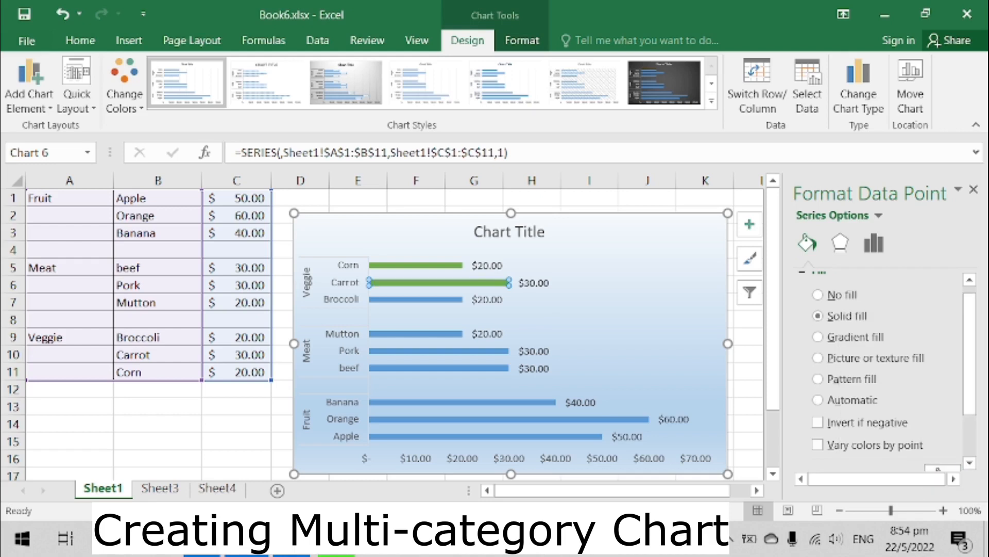
left_click(415, 299)
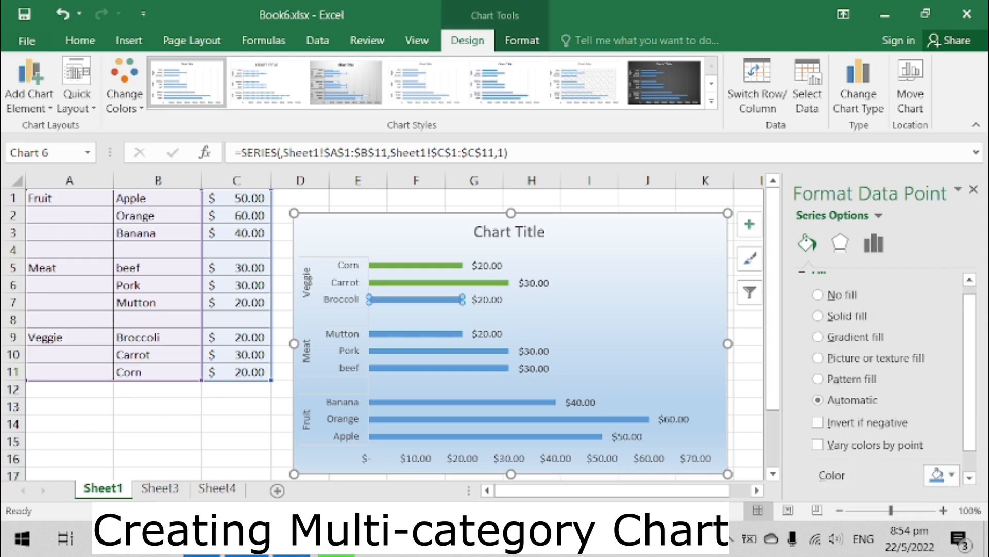
left_click(942, 475)
left_click(977, 341)
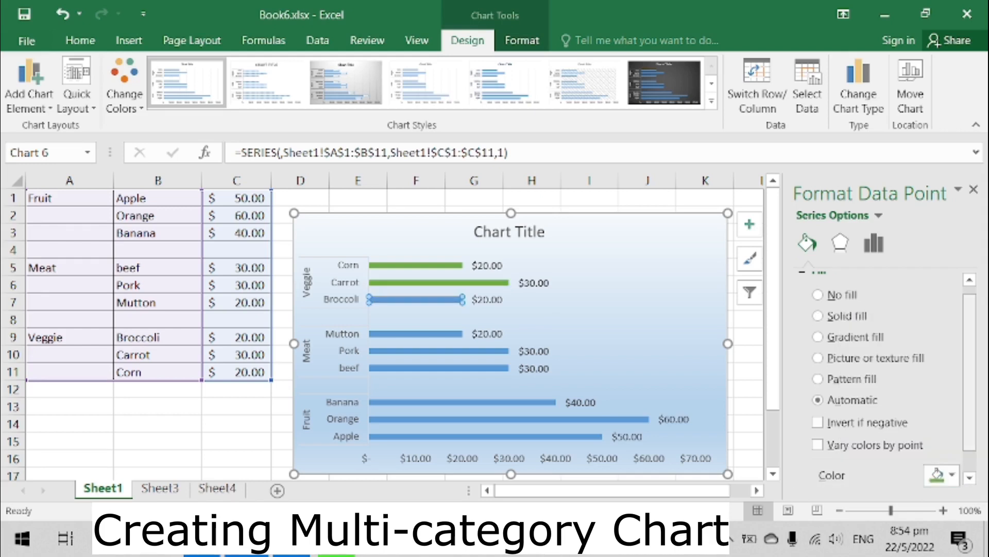
- Fill the Mutton, Pork and beef bars with an orange solid colour
left_click(415, 333)
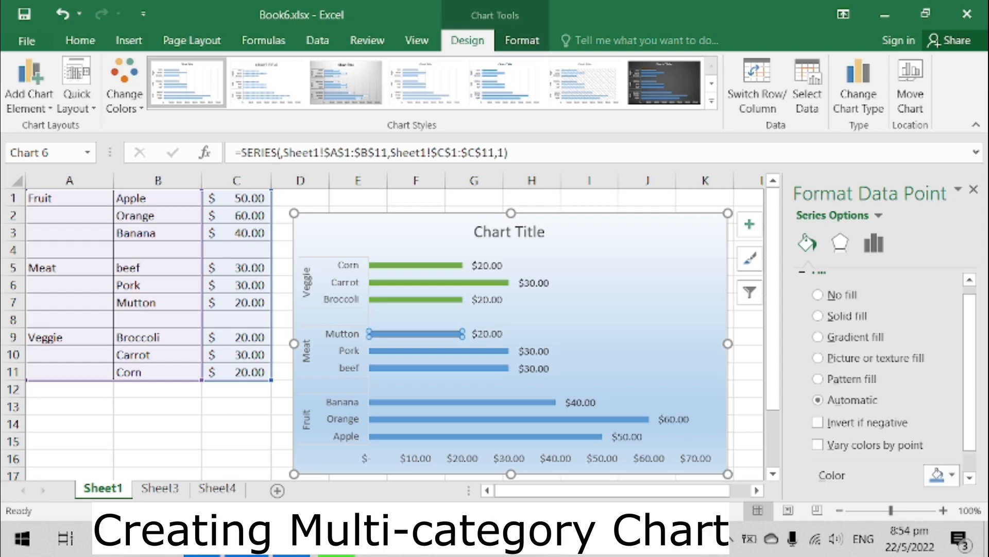
left_click(942, 475)
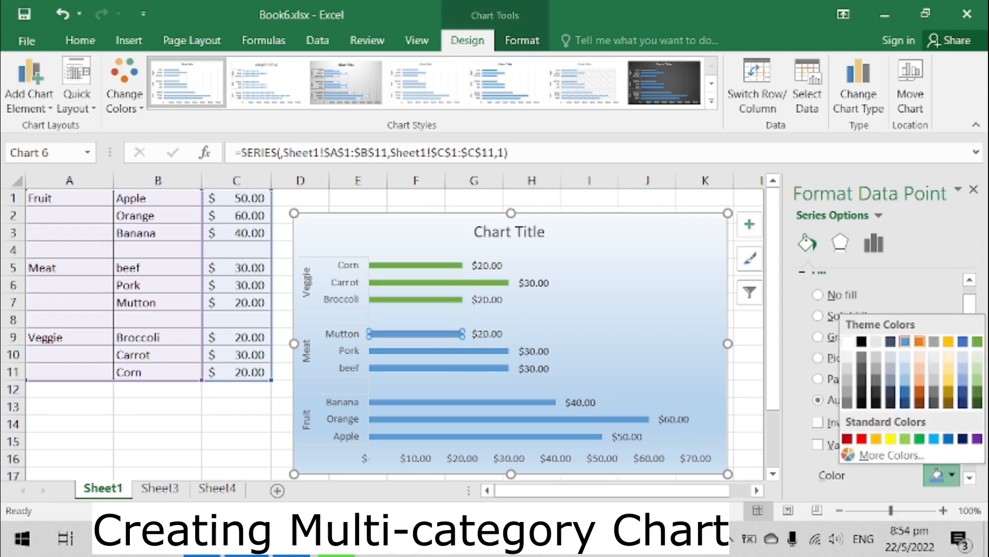
left_click(920, 342)
left_click(436, 351)
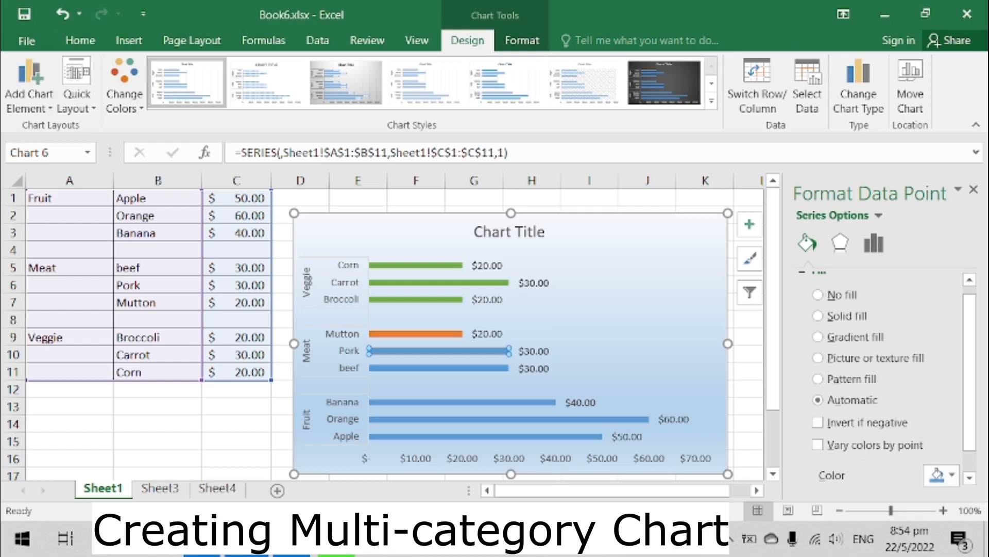
left_click(941, 475)
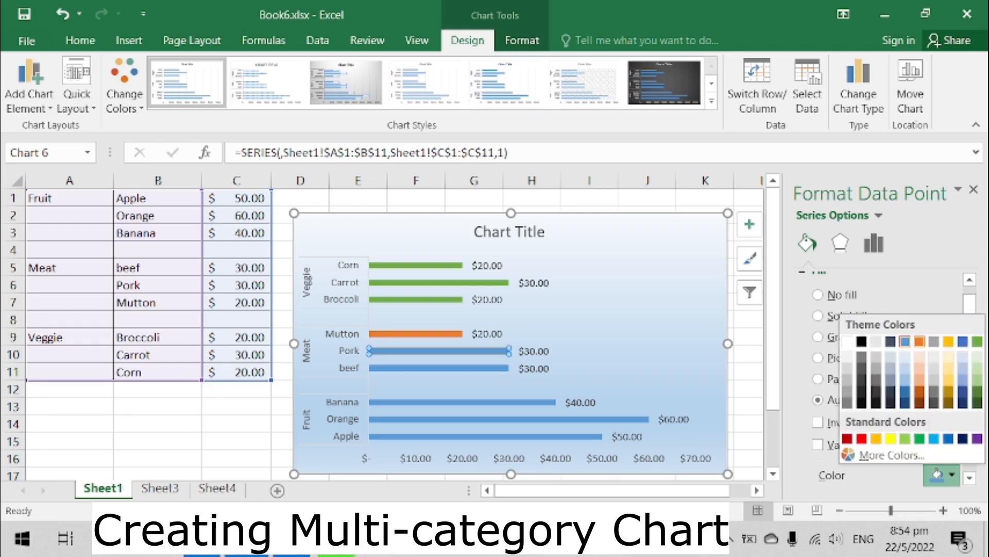
left_click(920, 341)
left_click(438, 368)
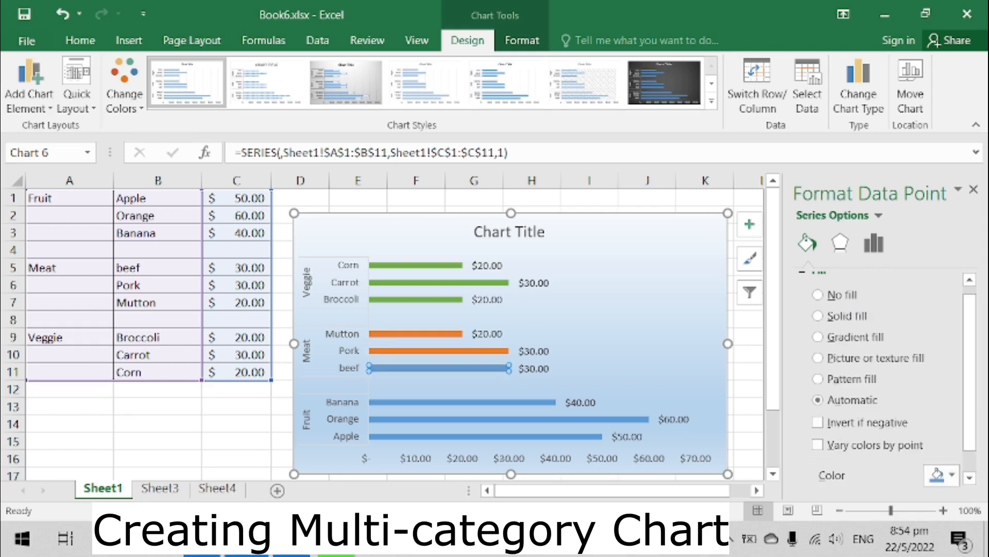
left_click(939, 475)
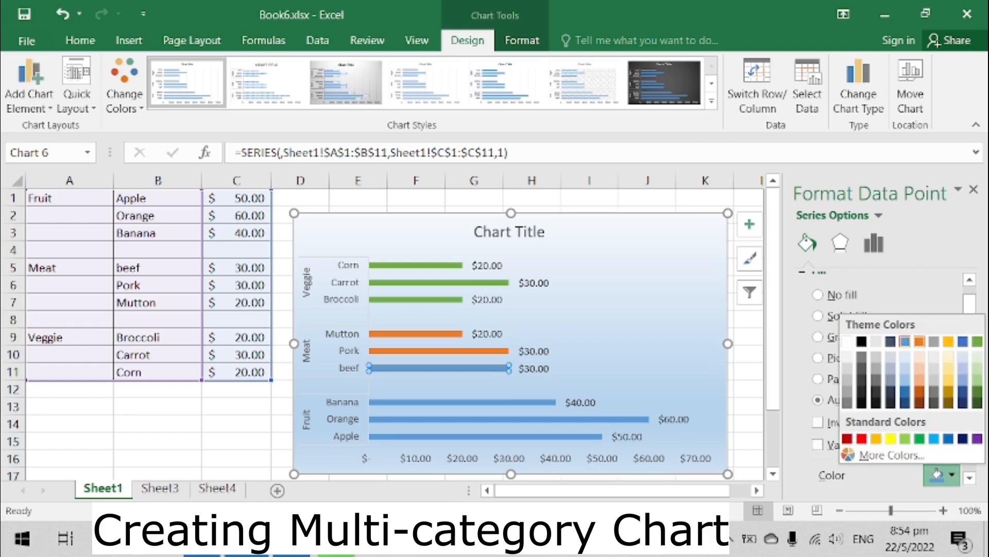
left_click(920, 341)
left_click(974, 189)
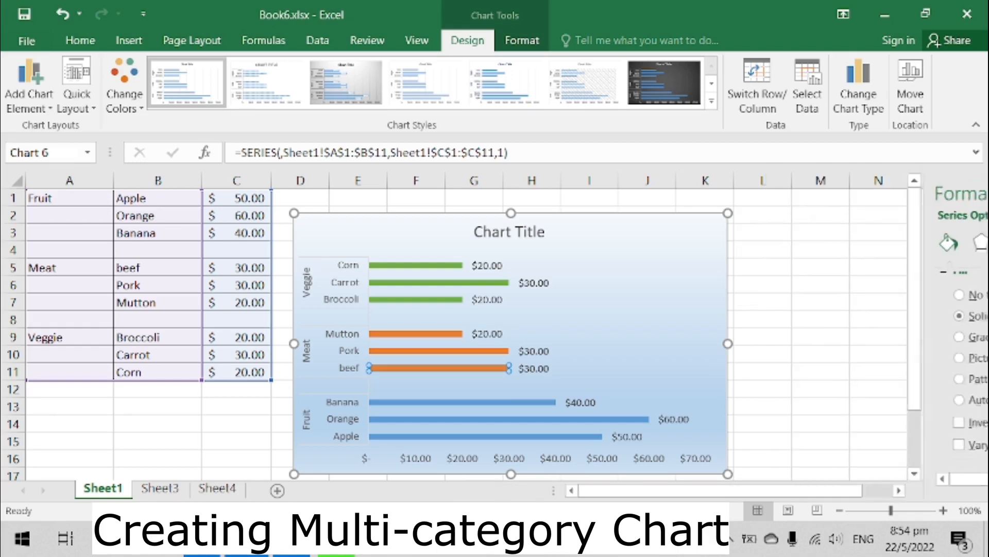
left_click(763, 354)
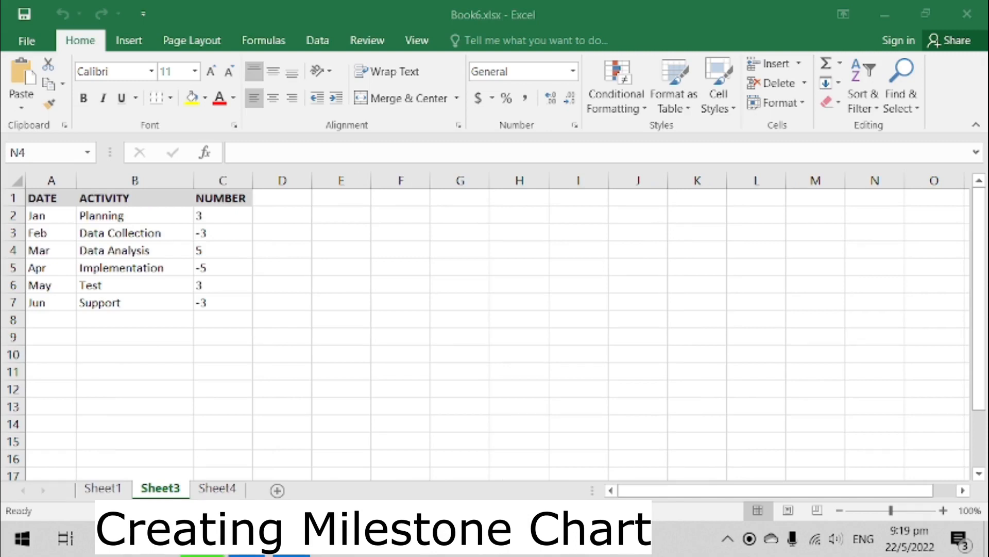
left_click(282, 216)
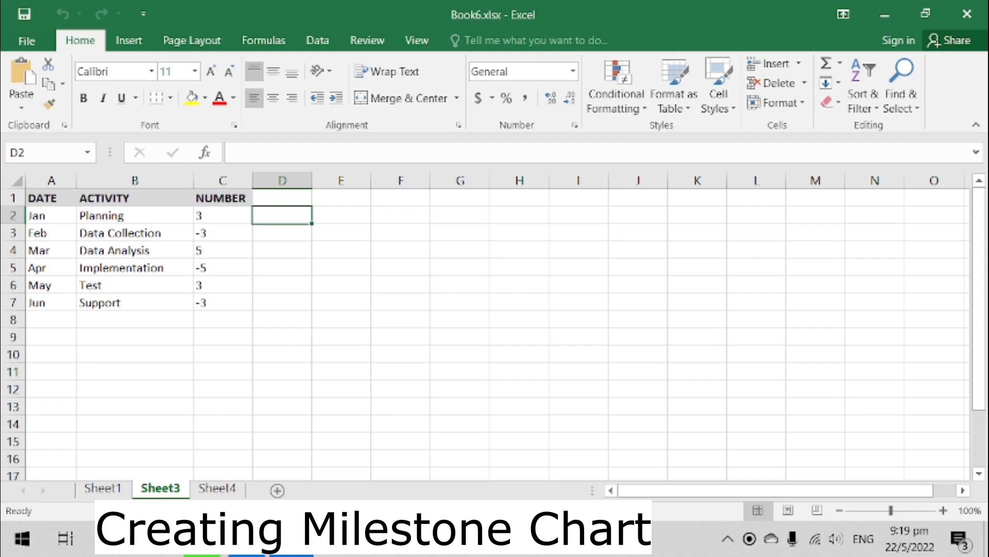
left_click(51, 180)
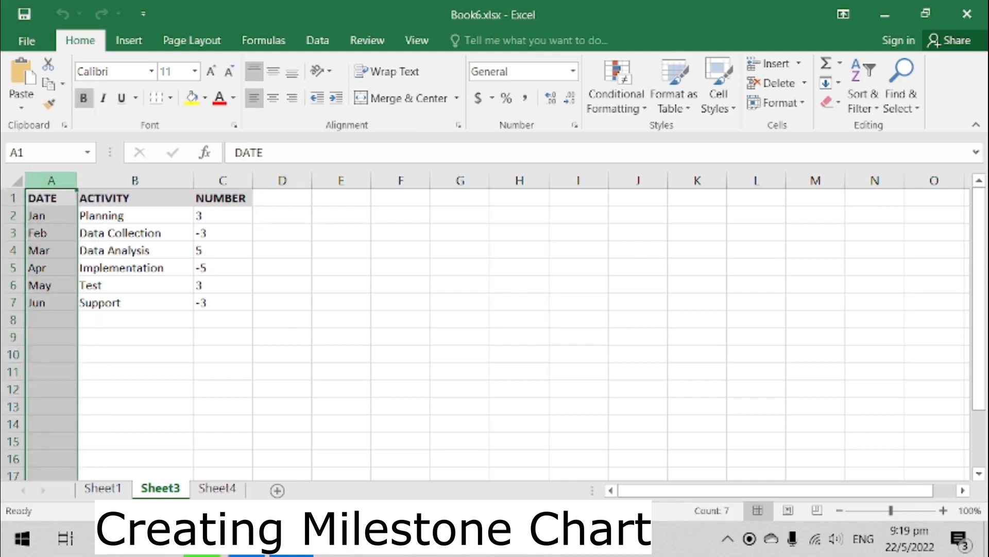
left_click(135, 180)
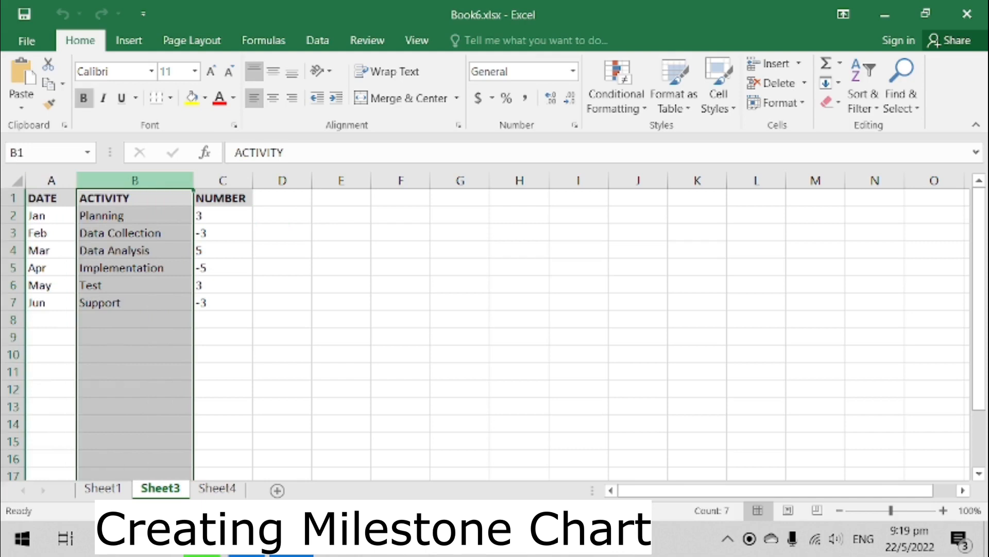
left_click(222, 181)
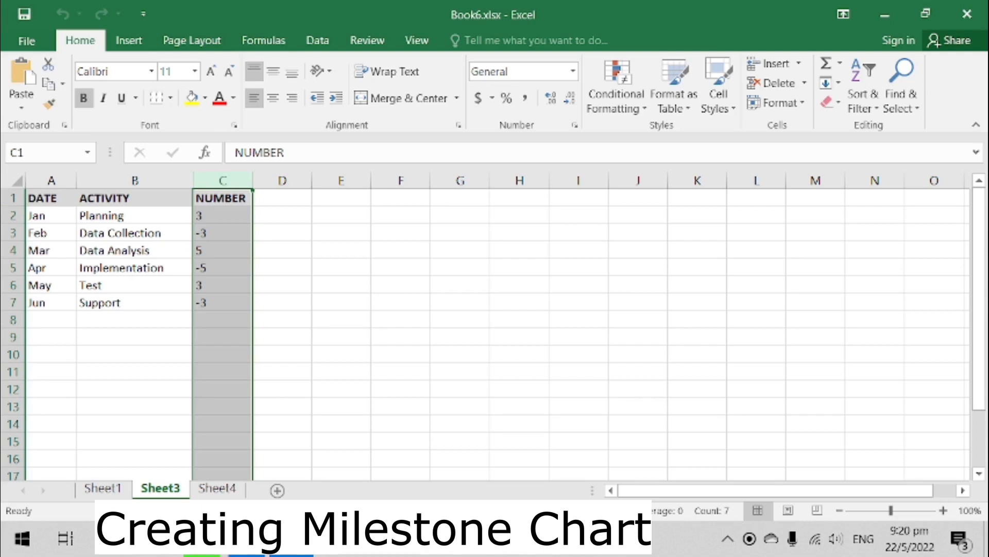
- Select the dates A2:A7 and numbers C2:C7 and insert a 2-D Clustered Column chart
left_click(51, 216)
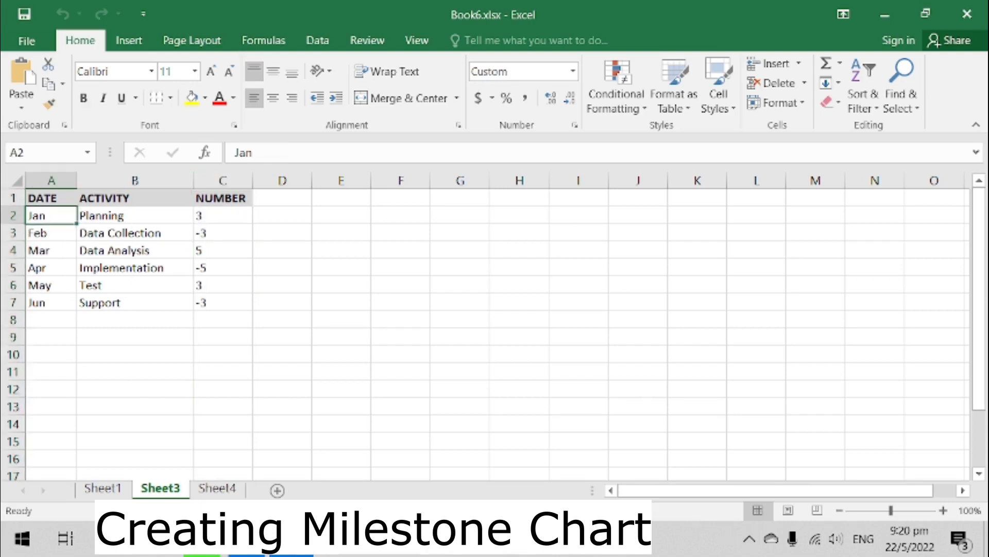
key("ctrl+shift+Down")
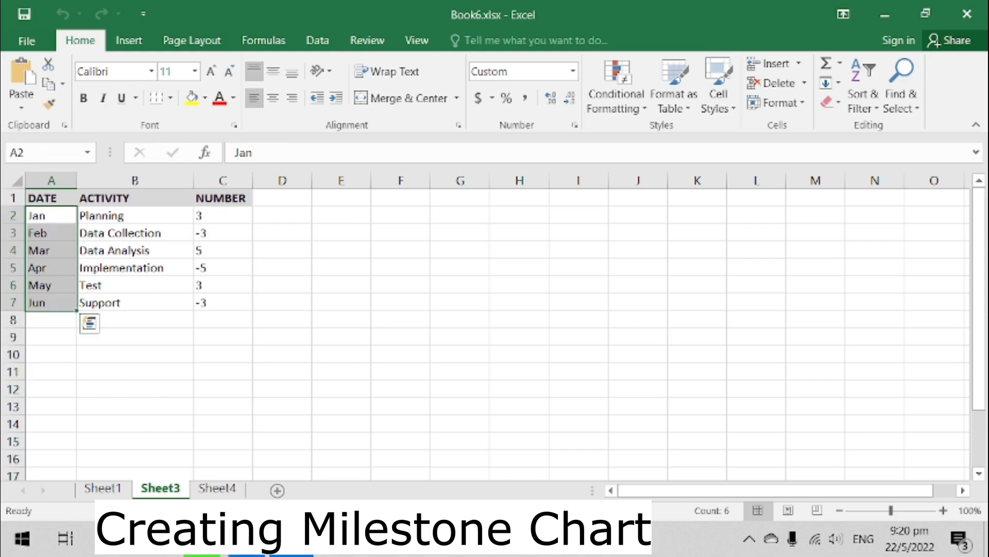
left_click(223, 215, "ctrl")
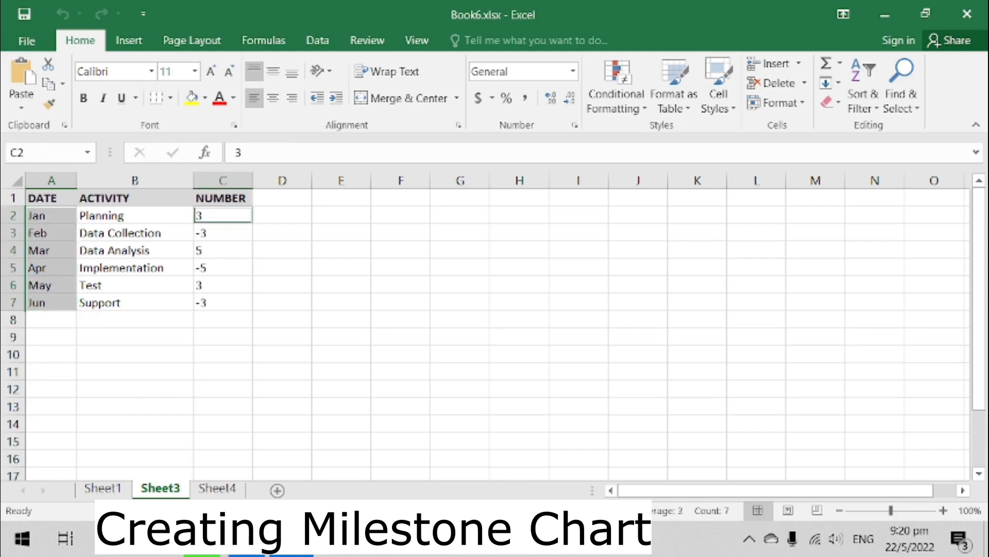
key("ctrl+shift+Down")
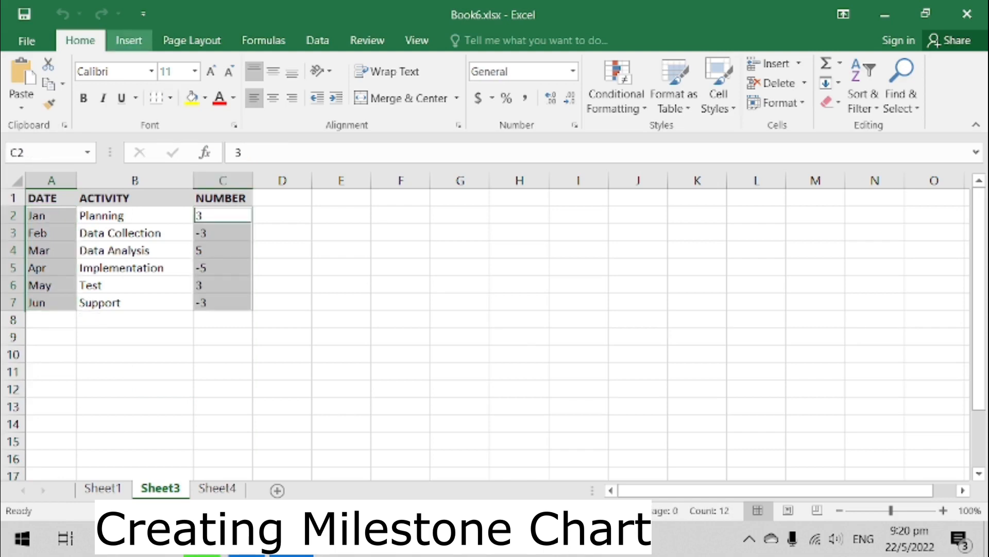
left_click(129, 40)
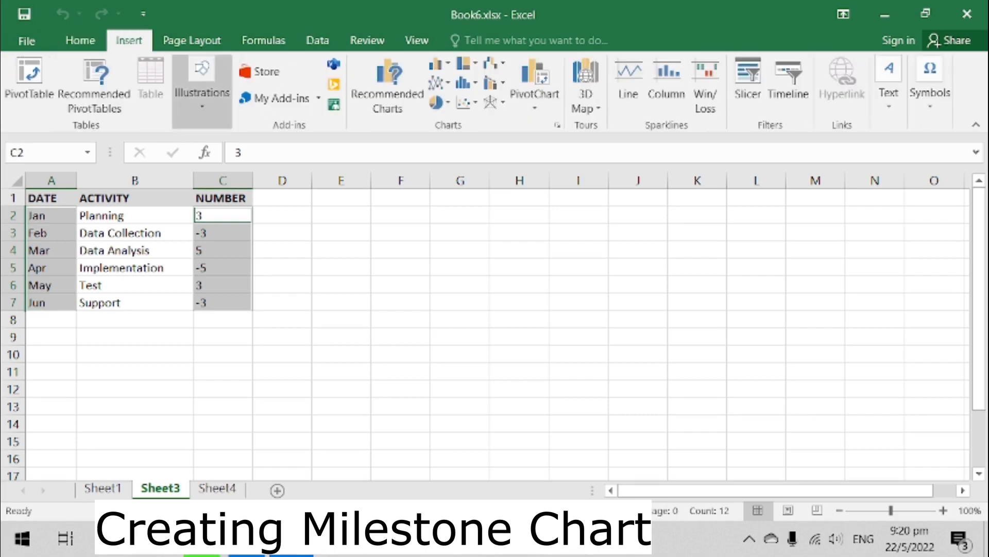
left_click(438, 63)
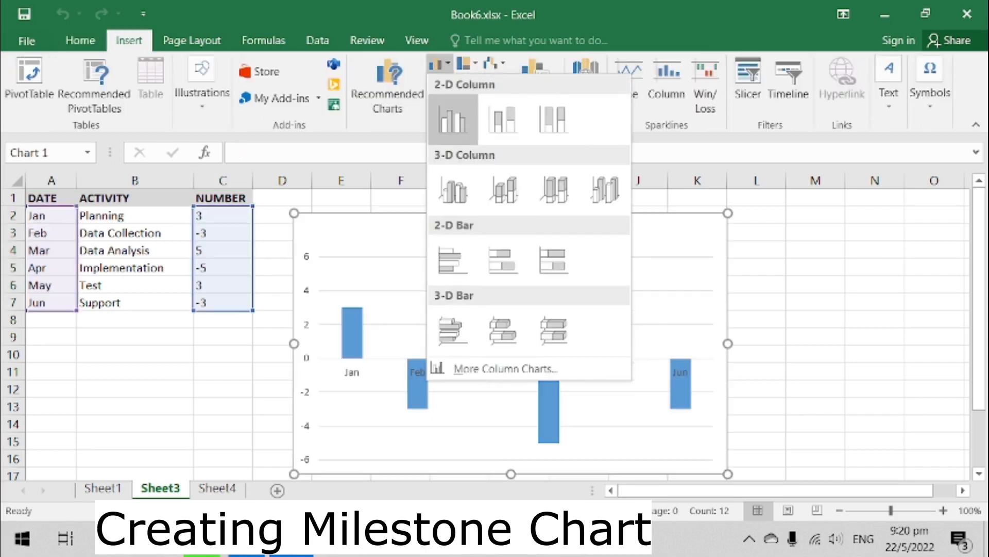
left_click(452, 119)
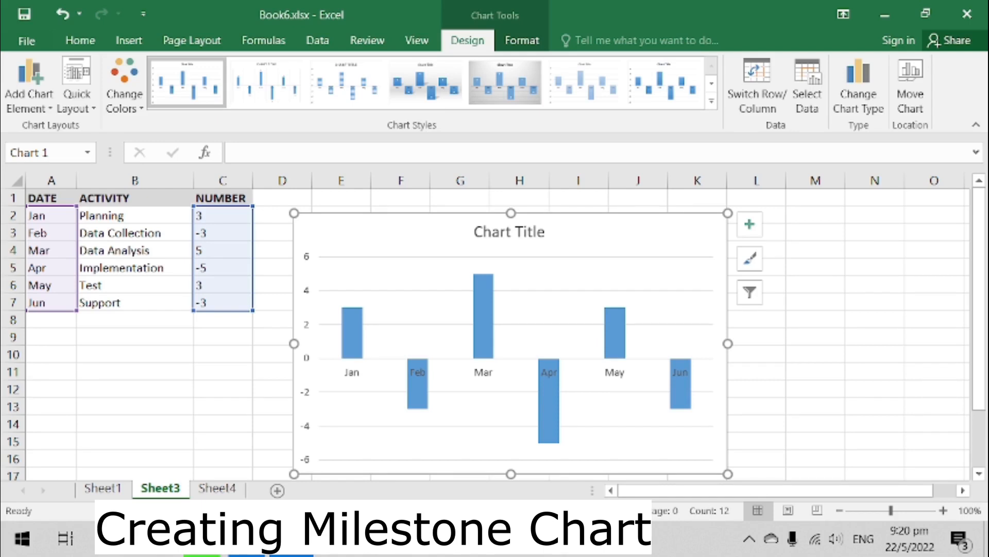
- Add data labels that show the activity names from B2:B7 instead of the values
left_click(750, 224)
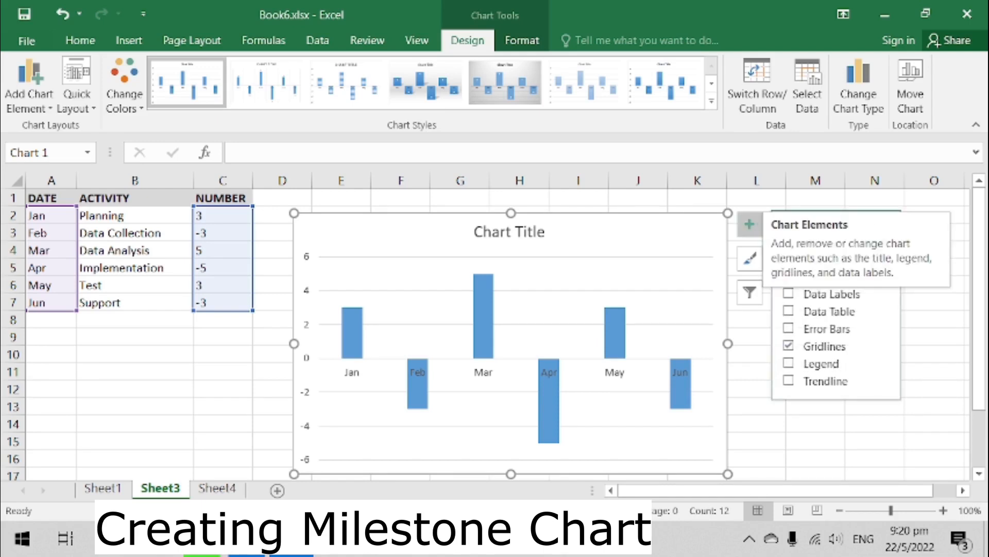
left_click(814, 259)
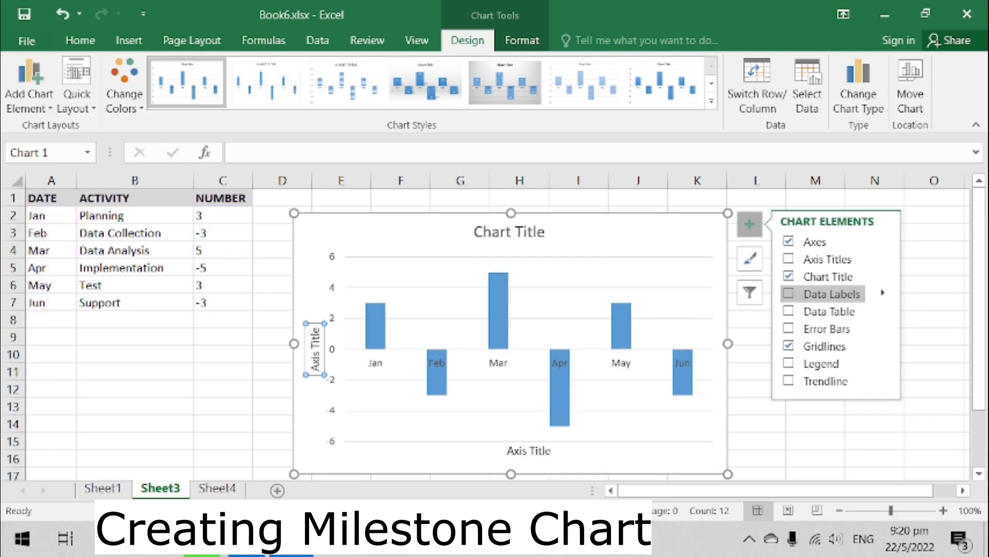
left_click(882, 293)
left_click(731, 403)
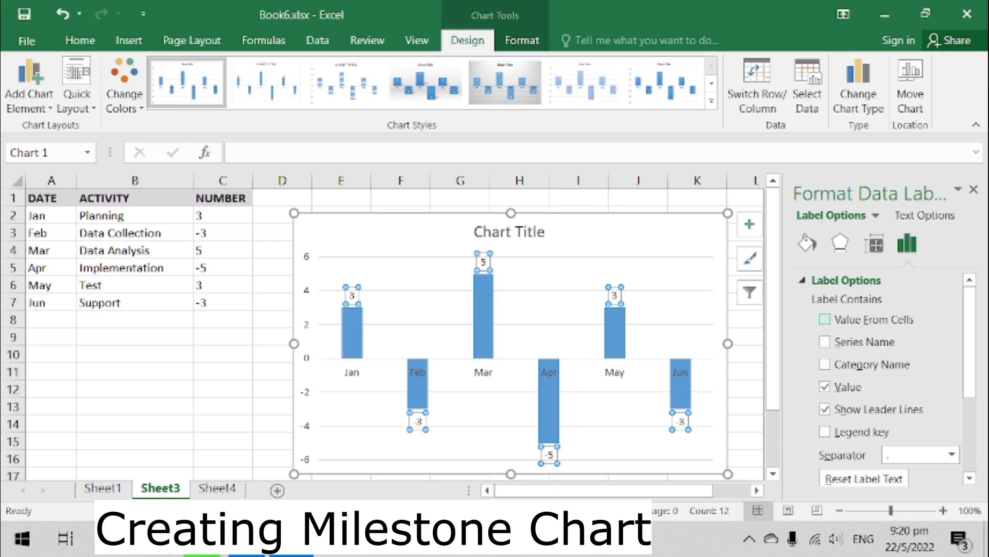
left_click(825, 319)
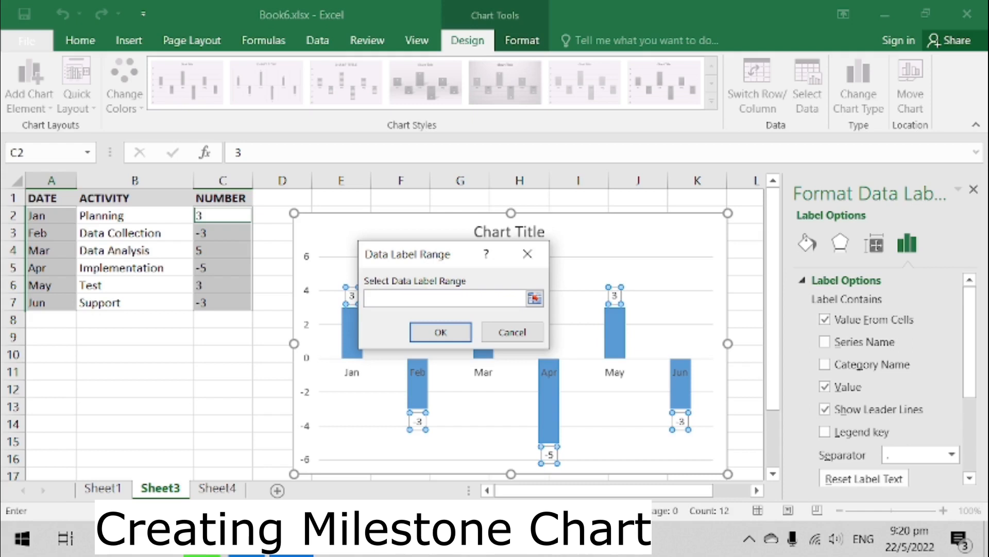
left_click(129, 215)
left_click_drag(129, 216, 129, 303)
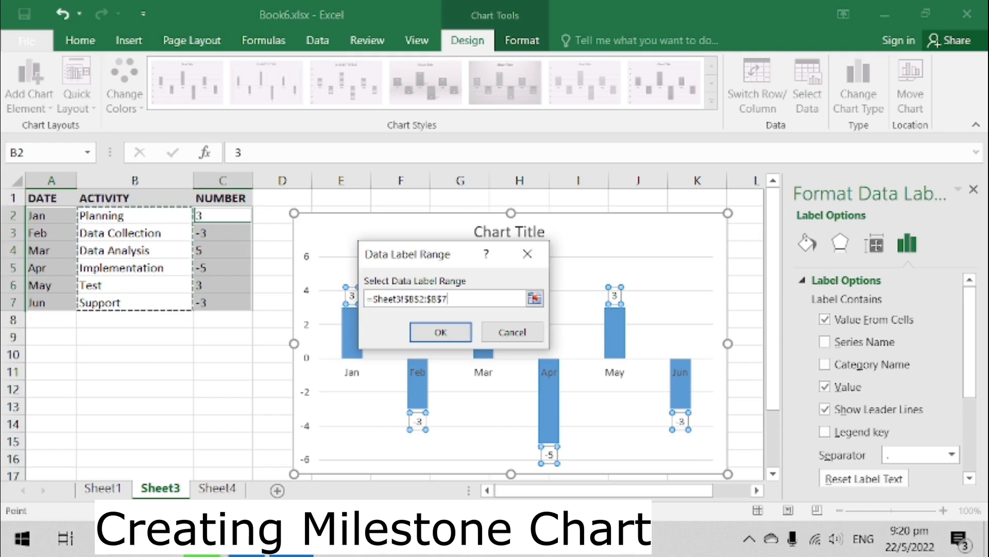
key("Return")
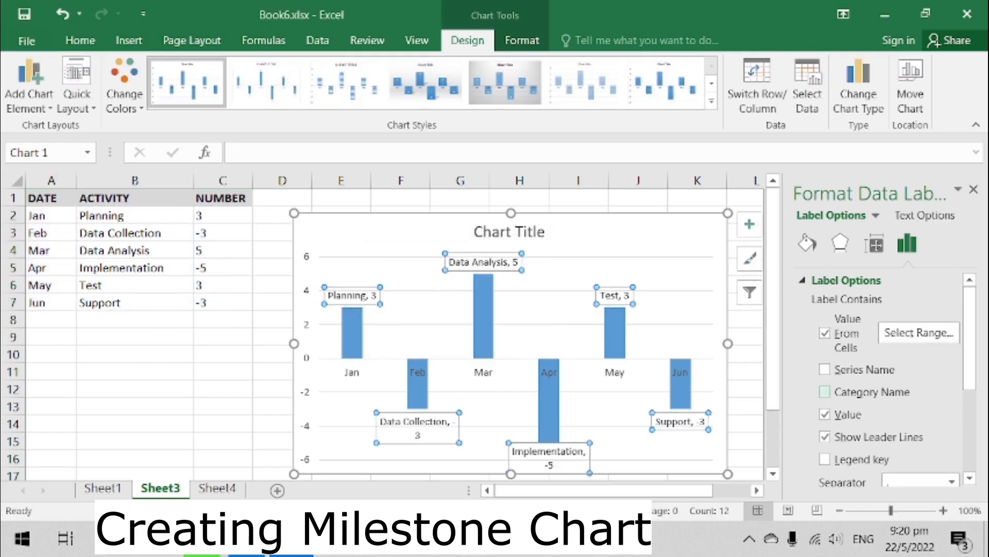
left_click(825, 414)
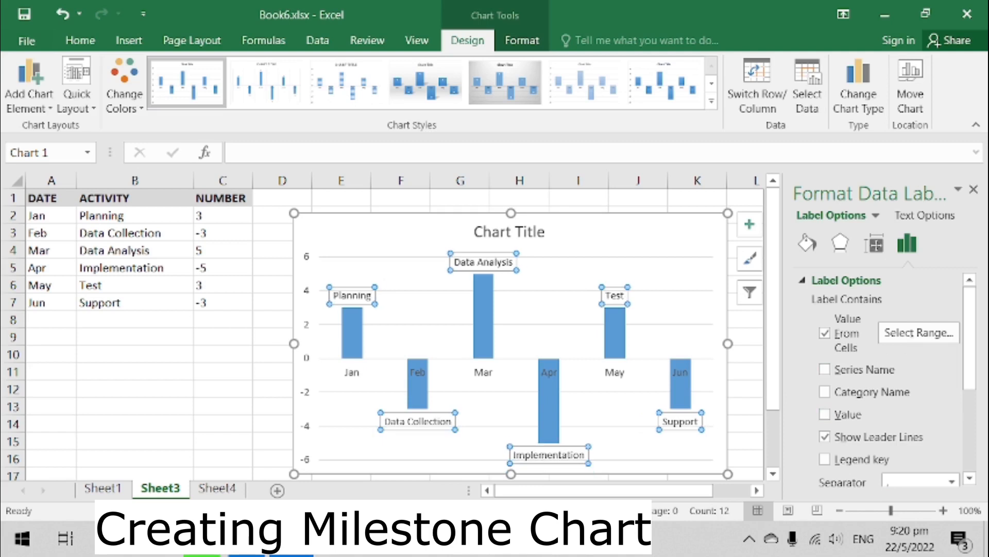
left_click(974, 190)
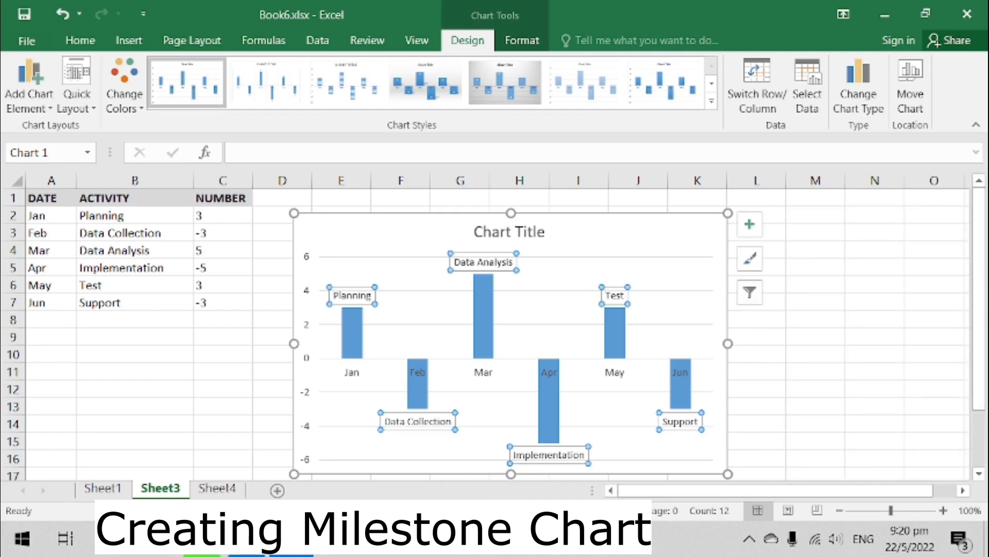
- Add error bars to the chart and set their direction to Minus
left_click(815, 250)
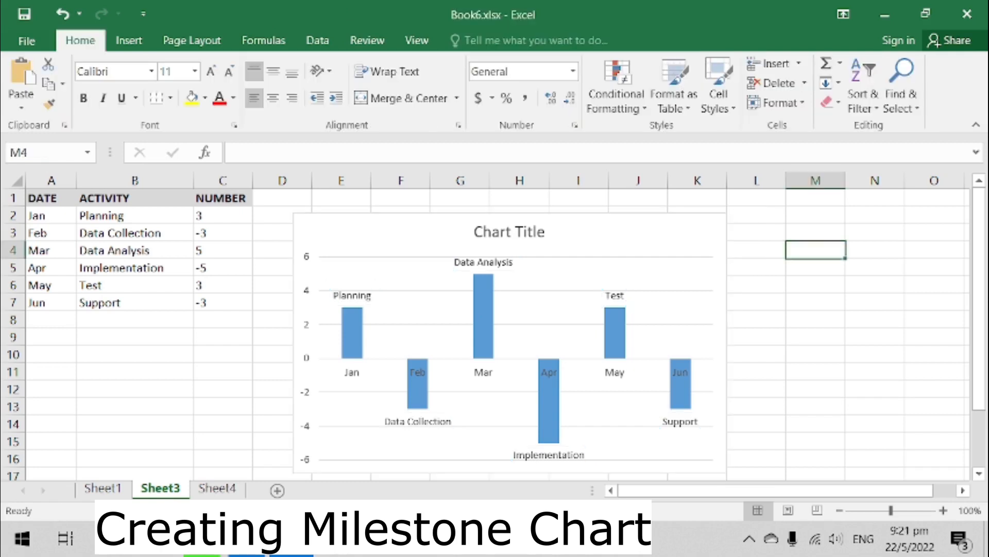
left_click(665, 235)
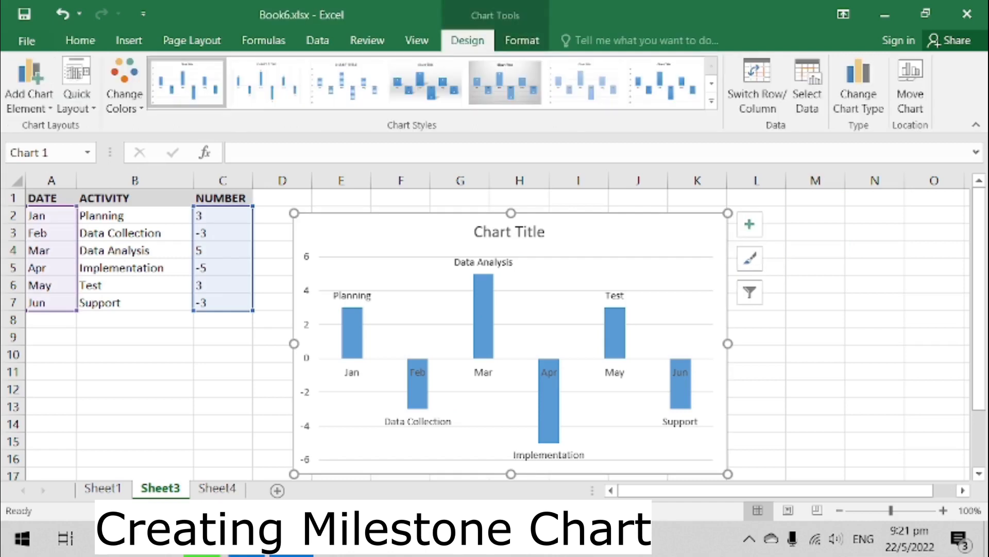
left_click(750, 224)
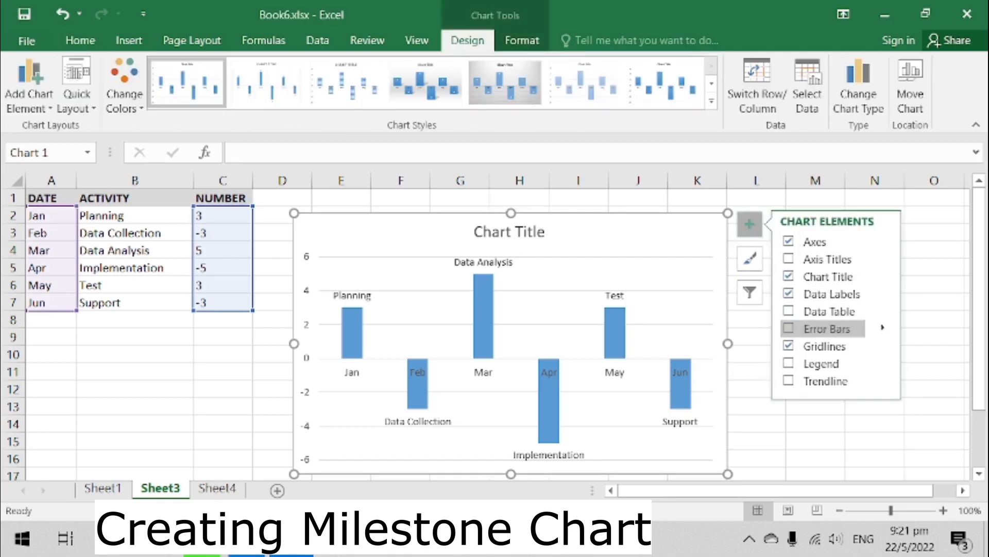
mouse_move(827, 329)
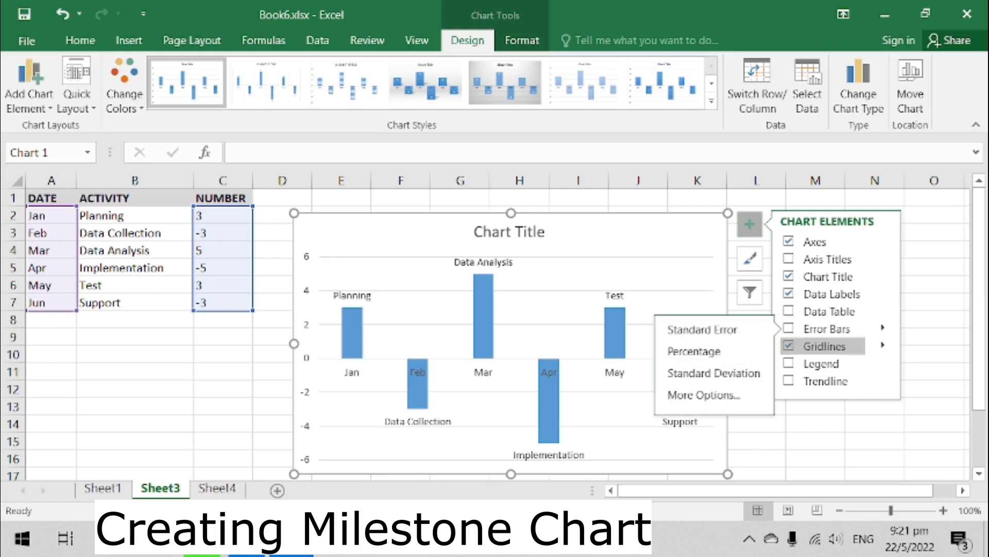
left_click(706, 393)
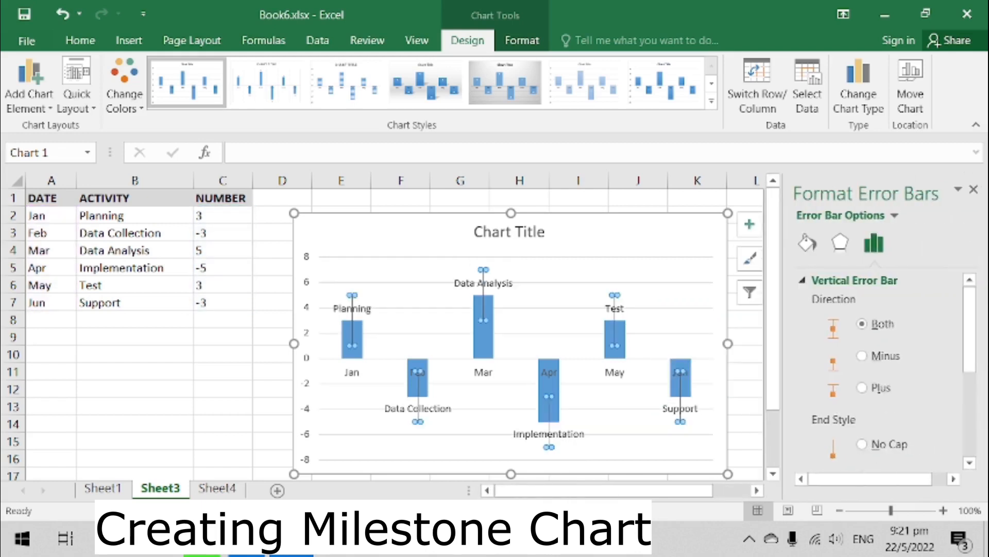
left_click(861, 356)
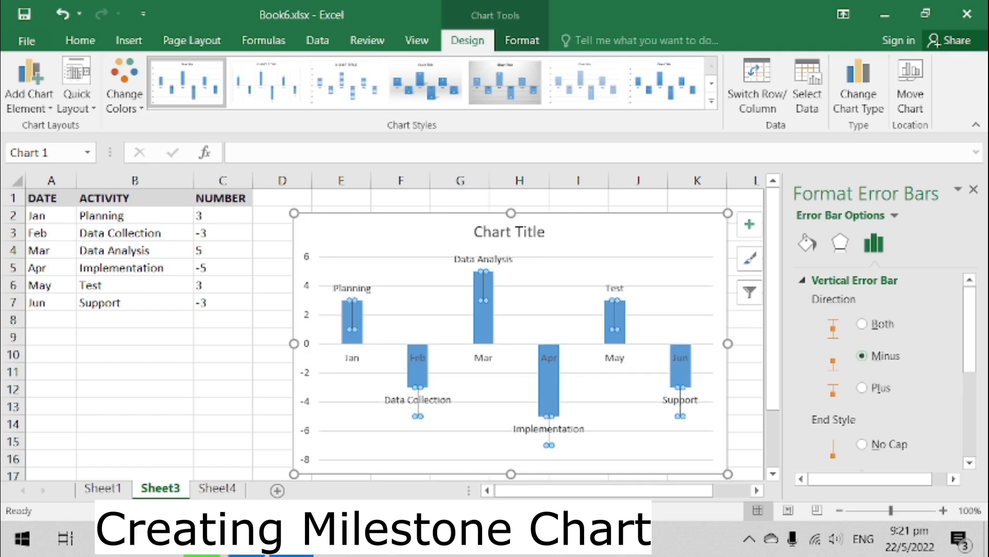
- Set the error bars to a No Cap end style and a Percentage error amount
left_click_drag(969, 330, 970, 413)
left_click(863, 308)
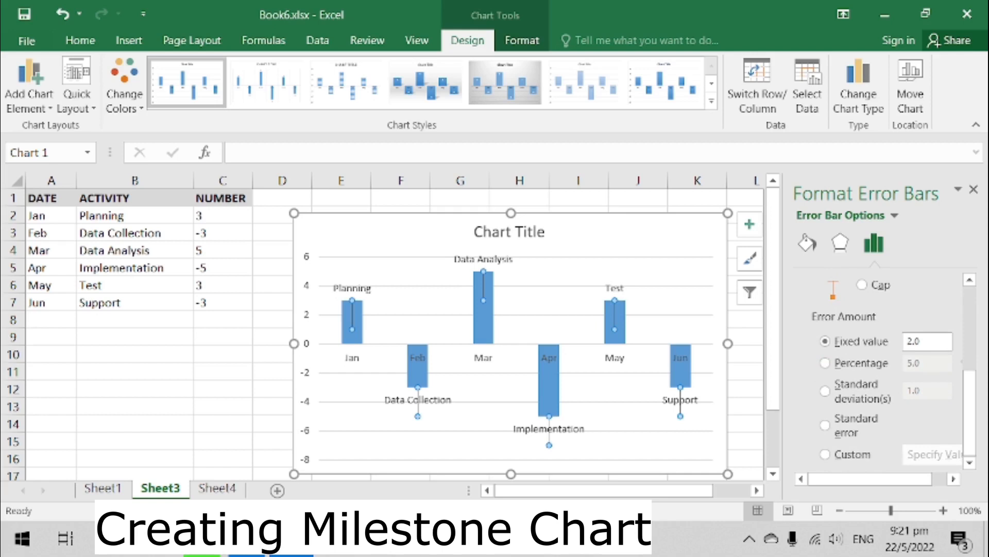
left_click(969, 316)
left_click_drag(970, 327, 970, 412)
left_click(825, 364)
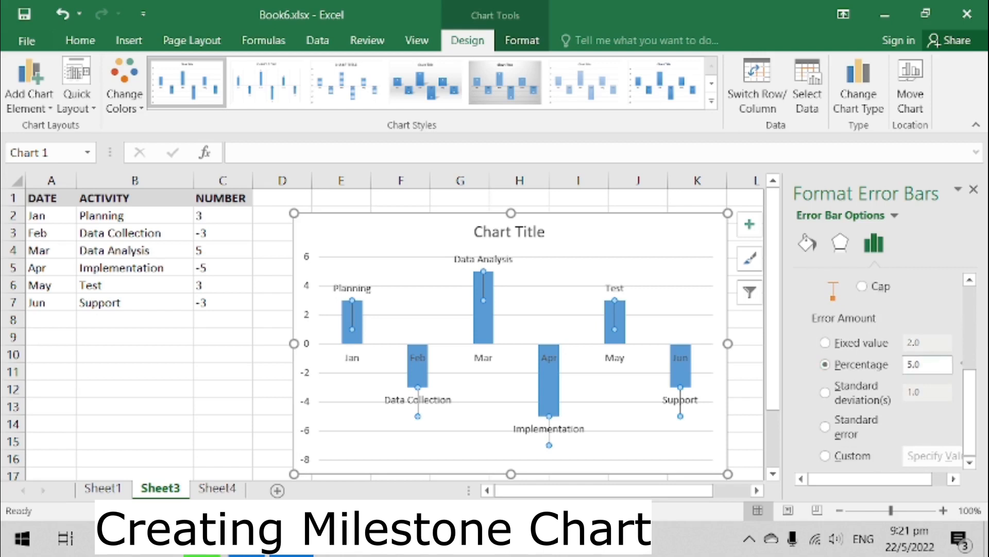
- Set the error bars' percentage error amount to 100 and close the formatting pane
key("Tab")
type("100")
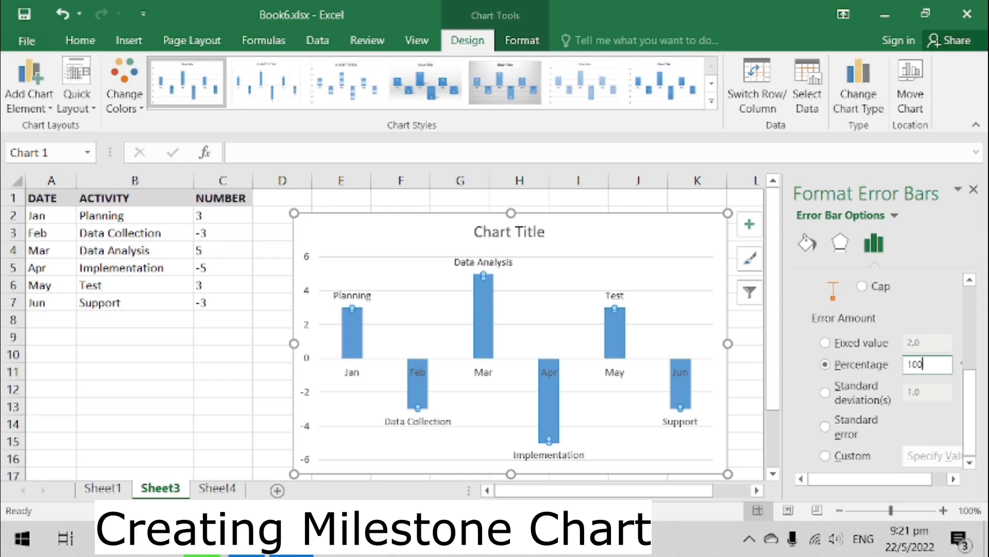
left_click(973, 189)
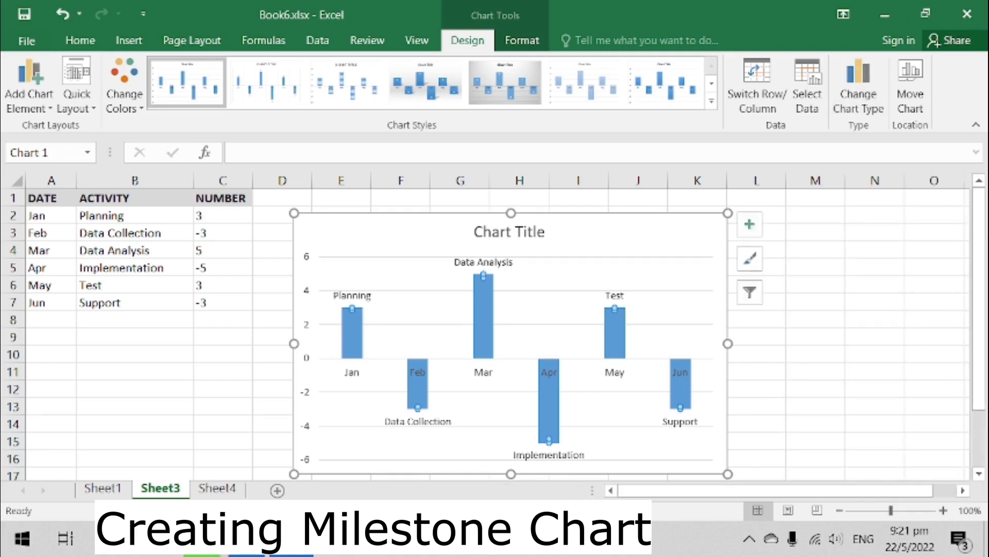
- Set the column series to No Fill and No Outline
left_click(816, 285)
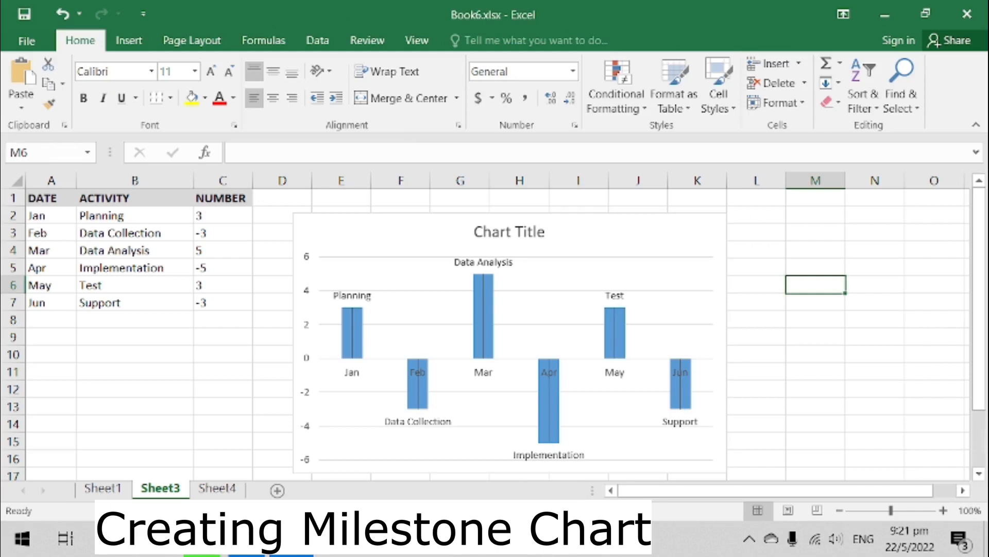
left_click(486, 305)
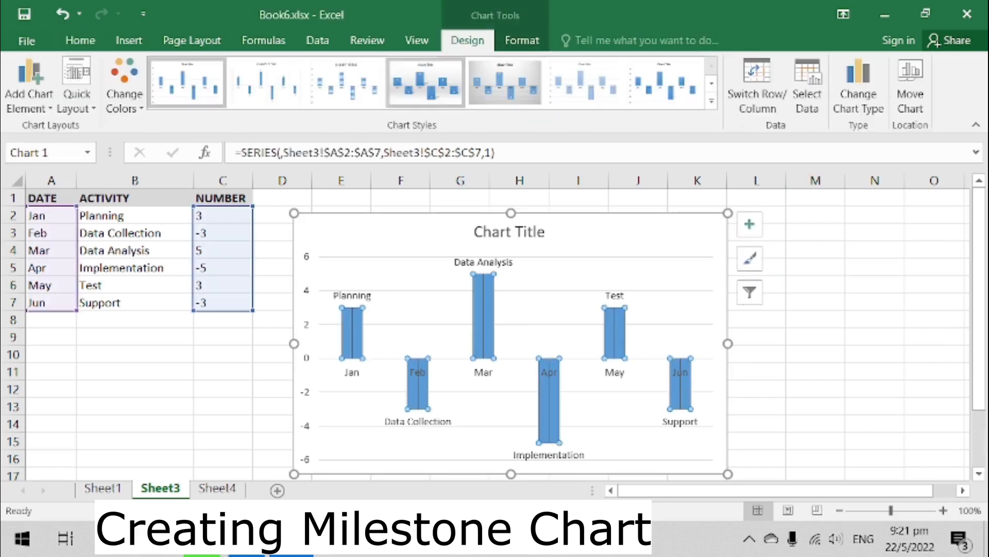
left_click(522, 40)
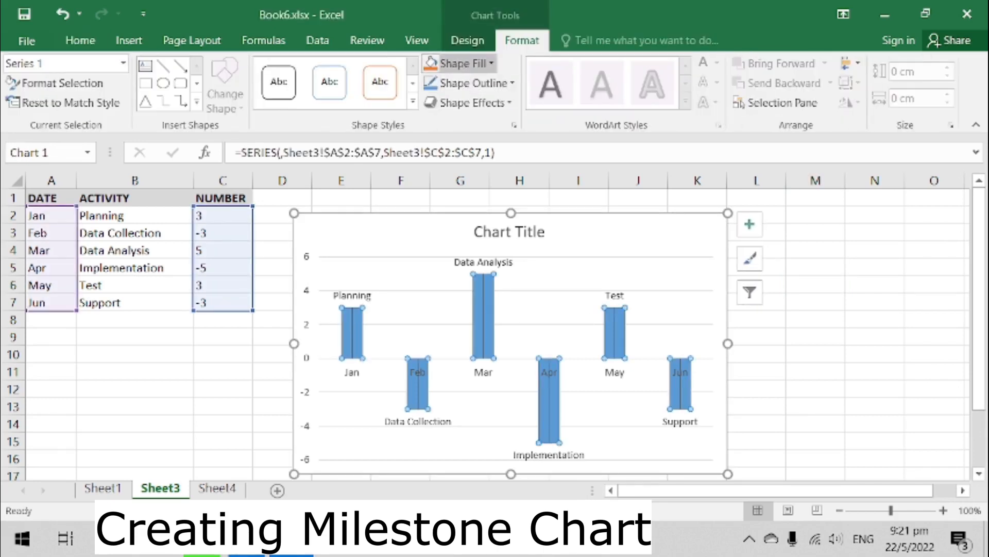
left_click(464, 62)
left_click(471, 236)
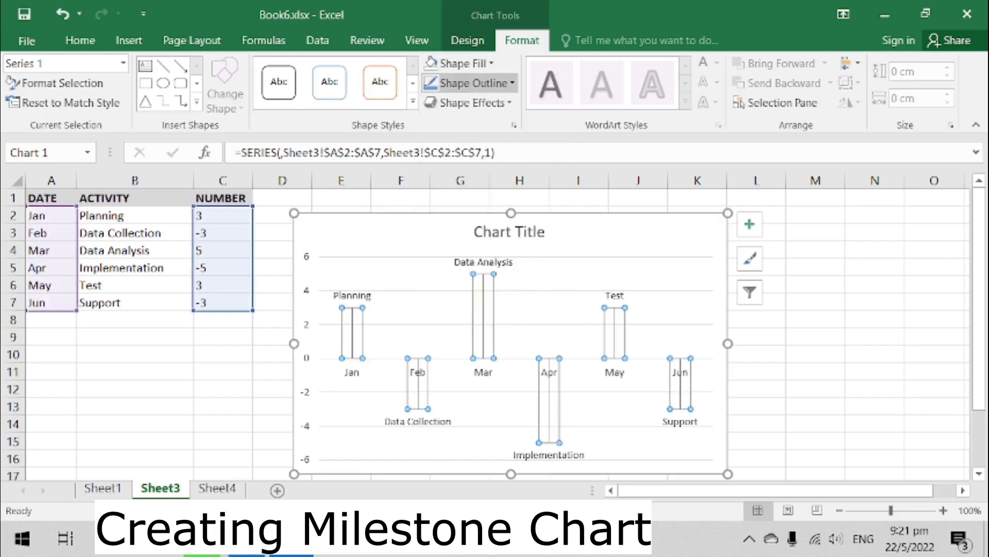
left_click(473, 82)
left_click(468, 254)
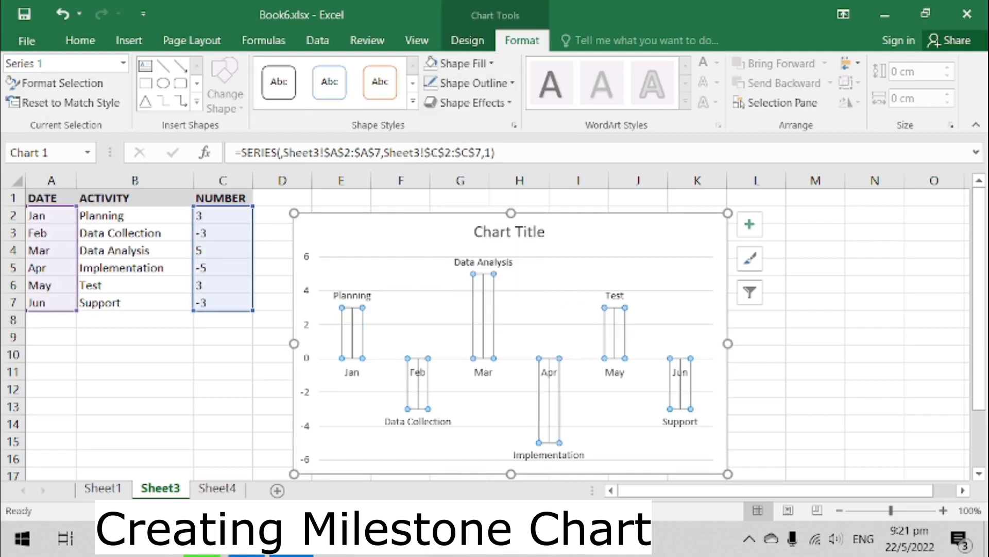
left_click(815, 301)
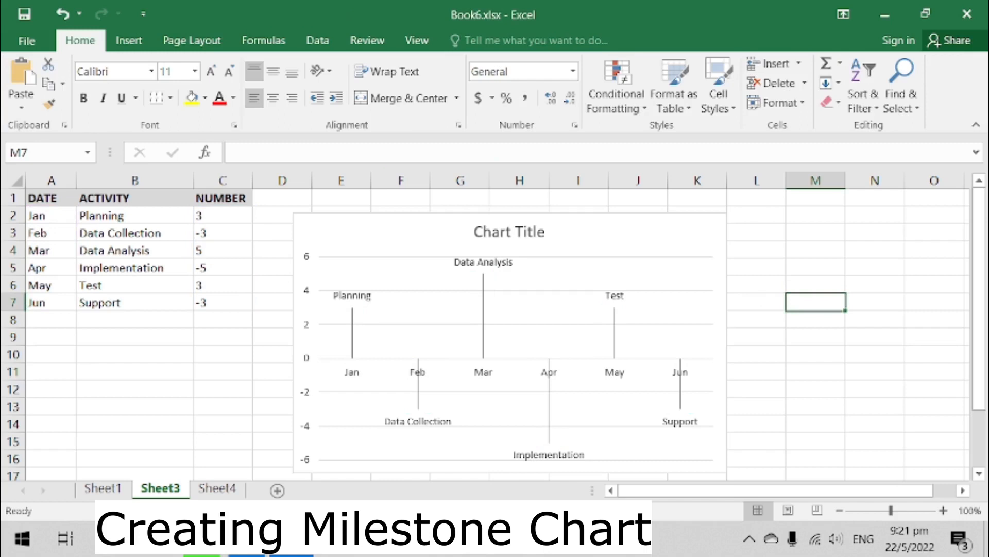
- Give the error bars a 3 pt outline weight and a blue outline colour
left_click(483, 316)
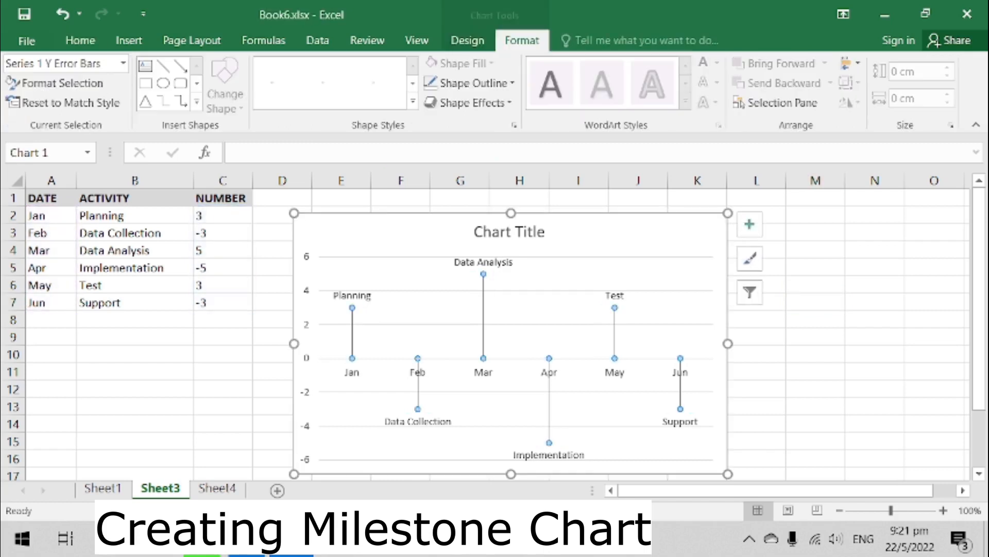
left_click(473, 83)
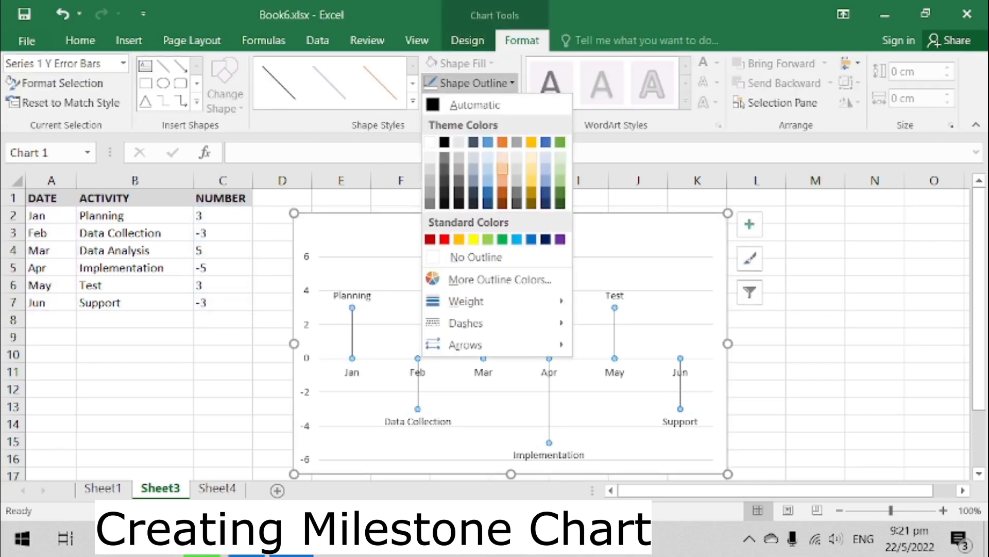
mouse_move(466, 301)
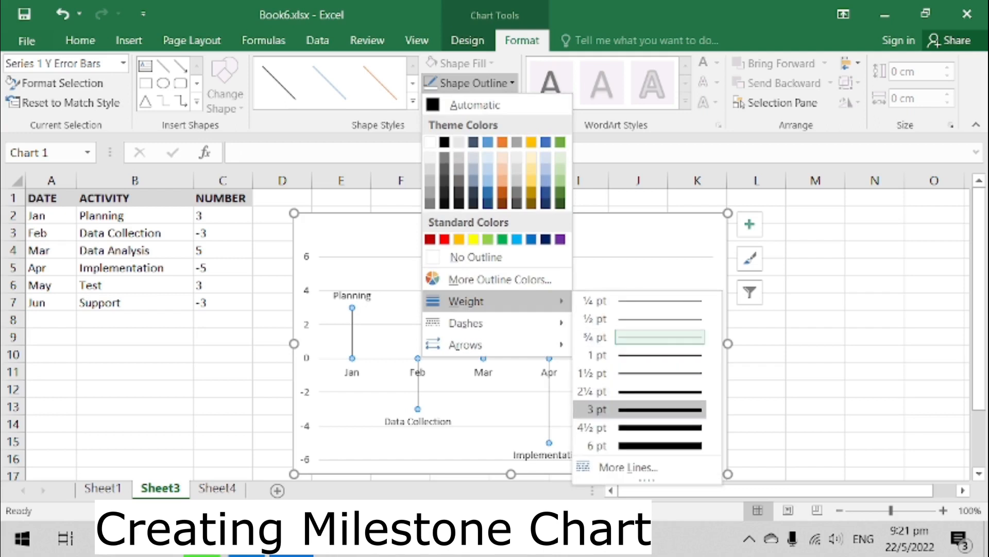
left_click(644, 409)
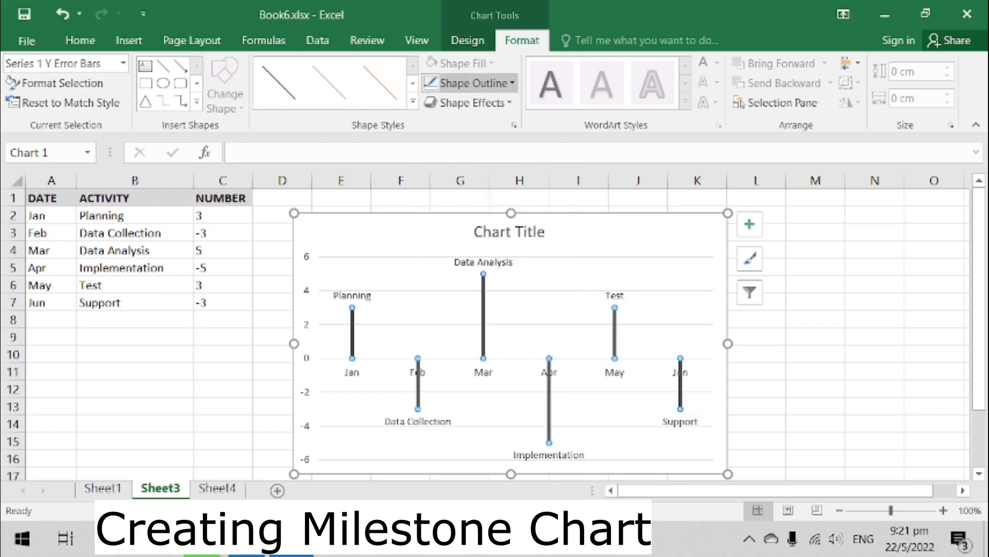
left_click(471, 83)
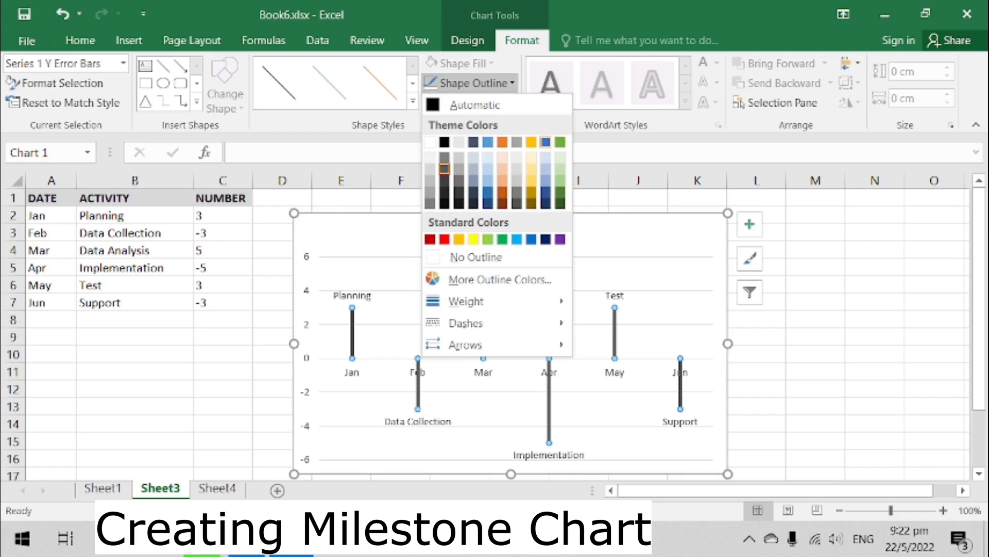
left_click(546, 142)
left_click(816, 302)
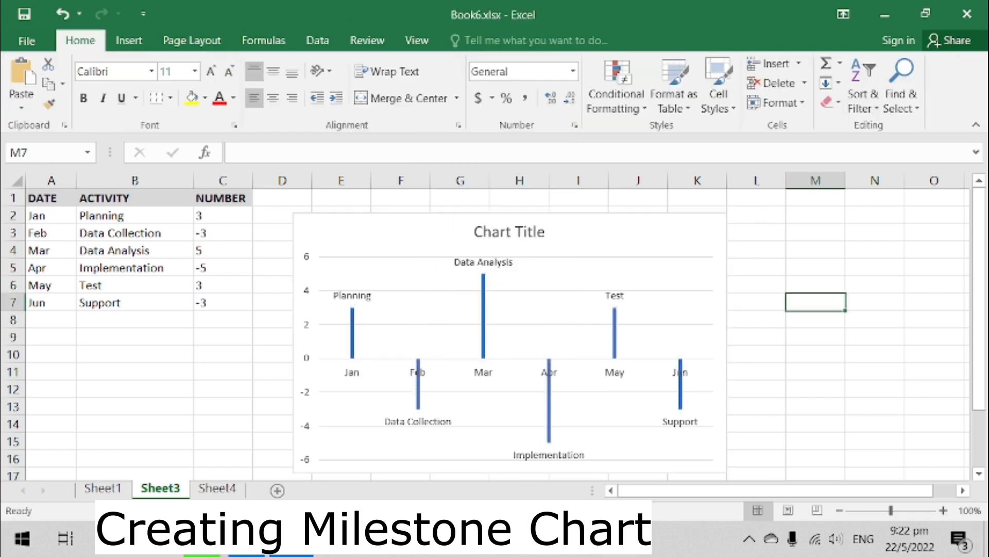
- Remove the gridlines and the primary vertical axis from the chart
left_click(695, 238)
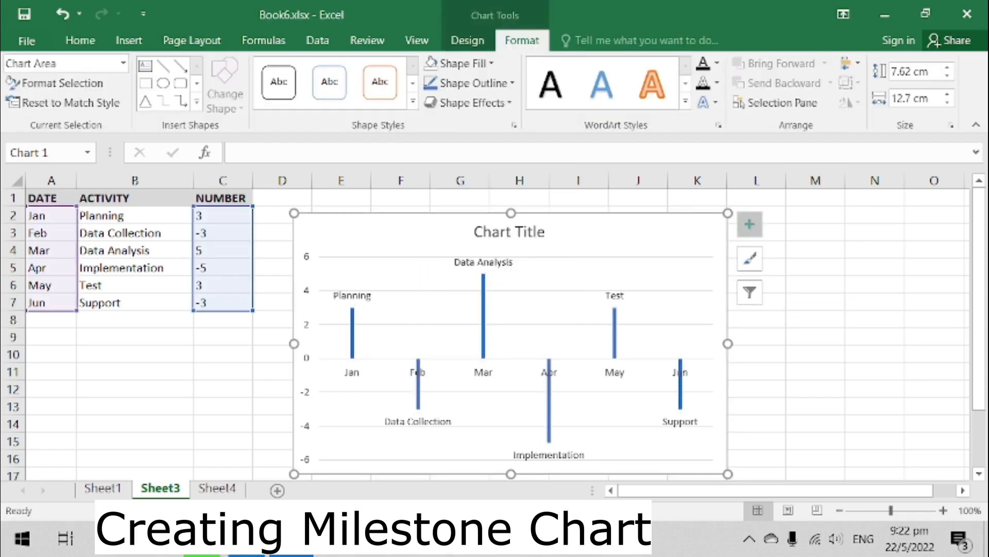
left_click(749, 224)
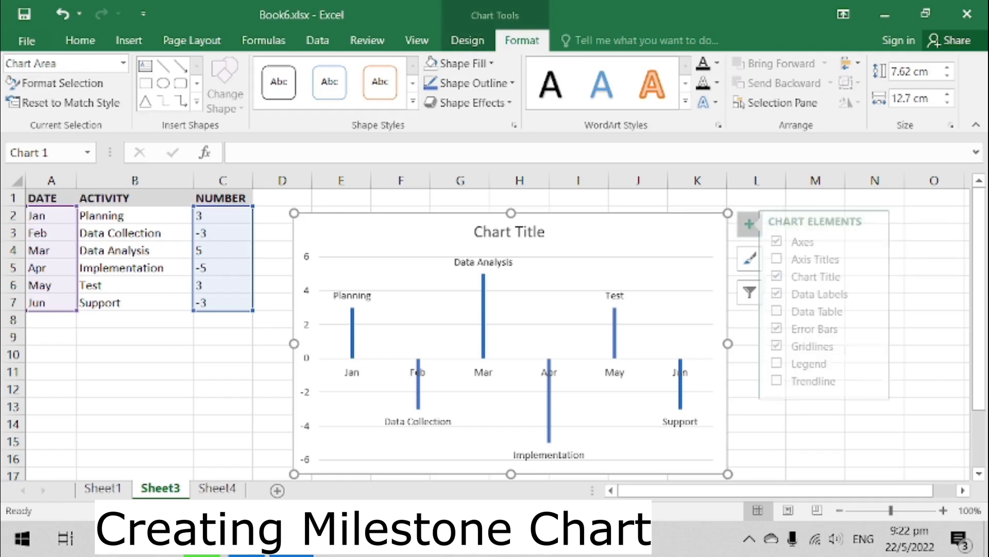
left_click(825, 346)
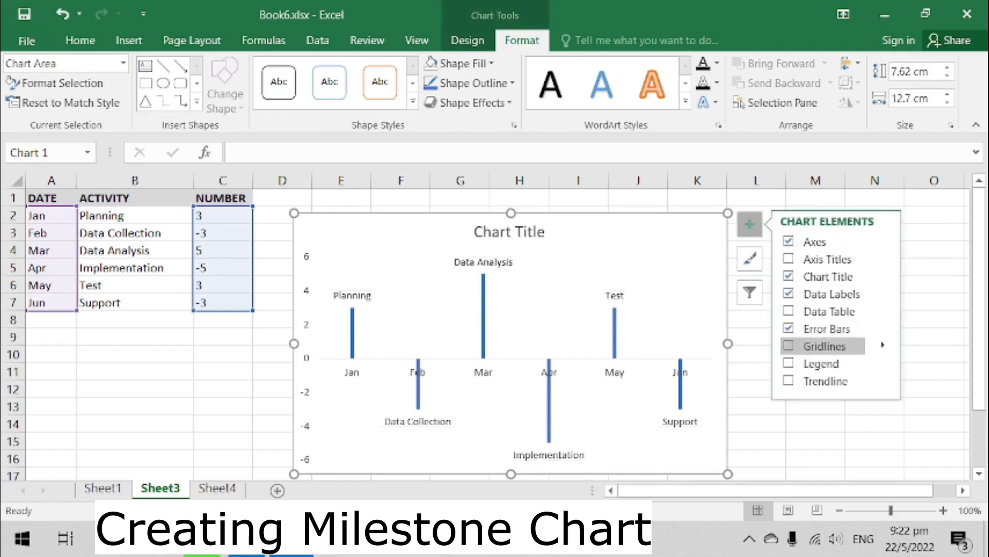
left_click(882, 241)
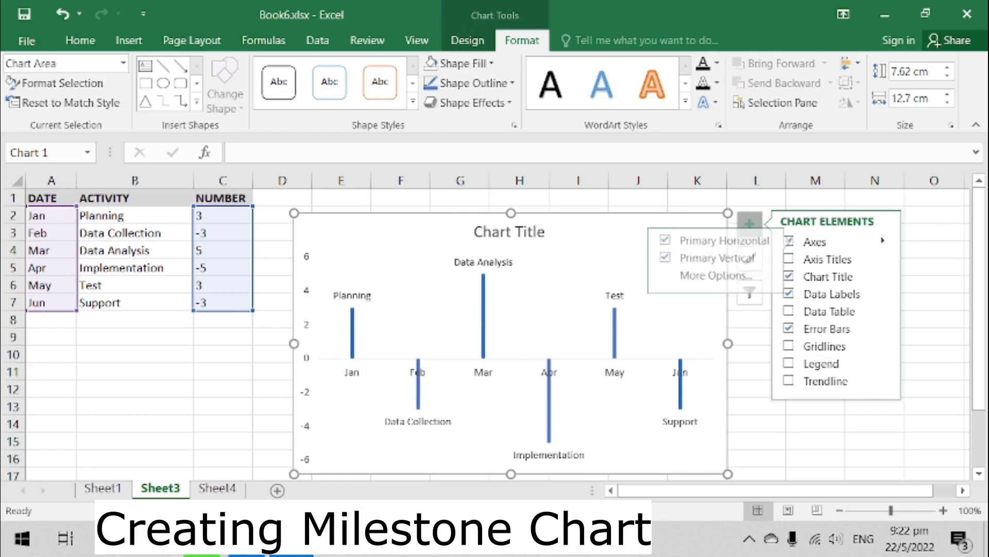
left_click(708, 257)
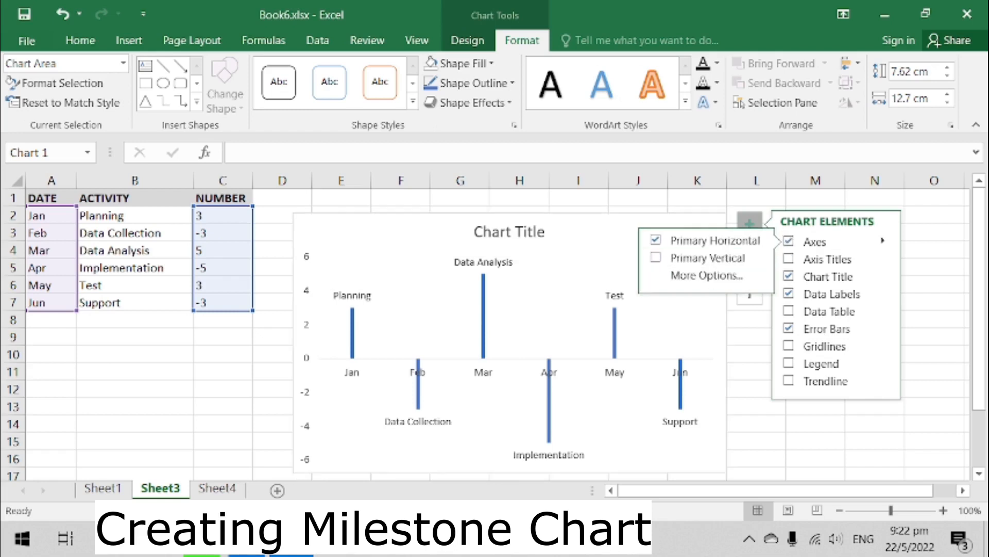
left_click(816, 441)
- Give the horizontal axis a blue outline with a 1½ pt weight
left_click(509, 370)
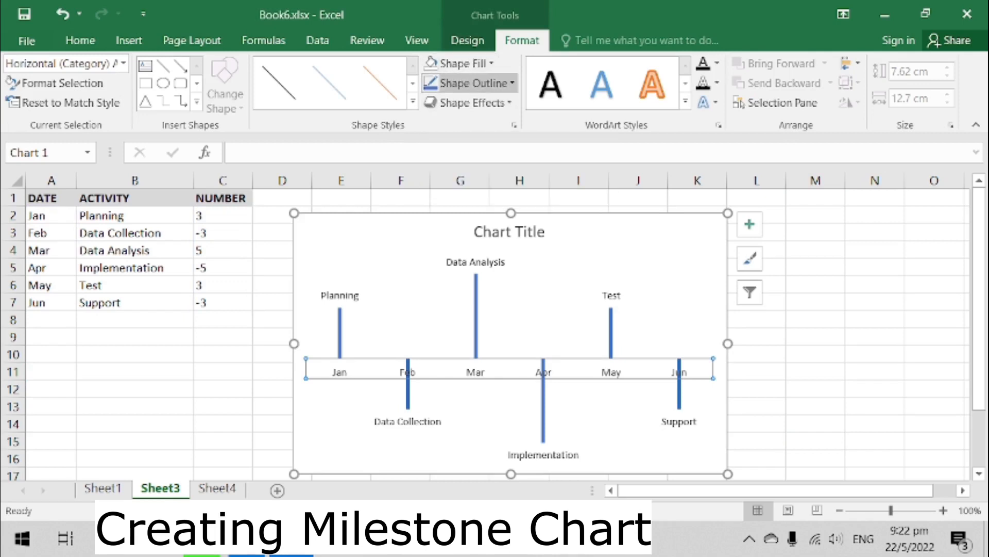
left_click(470, 83)
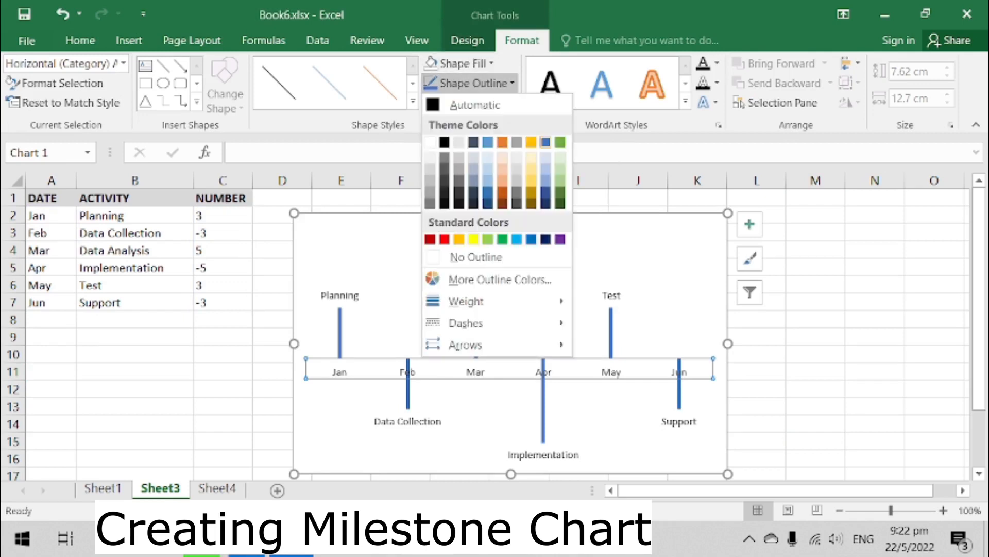
left_click(545, 142)
left_click(474, 83)
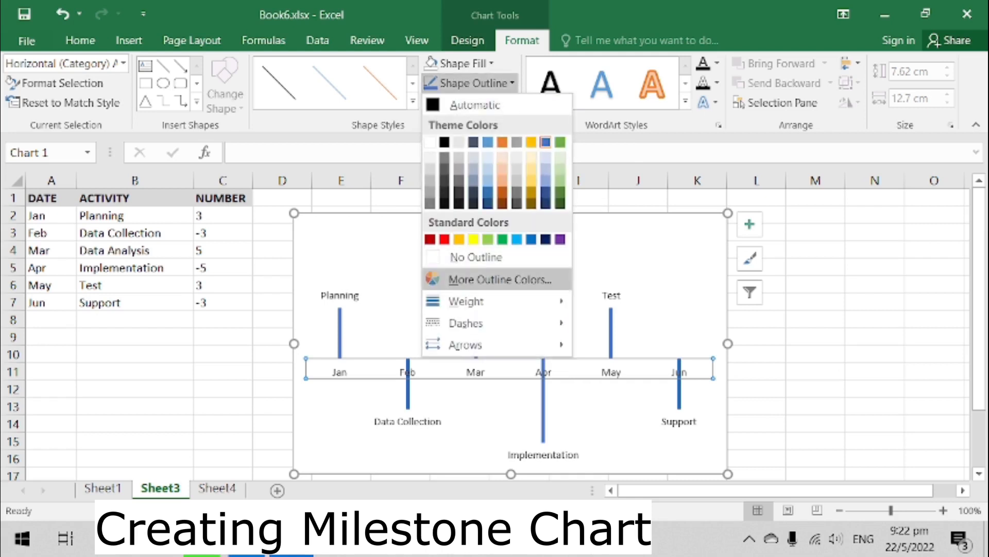
mouse_move(484, 301)
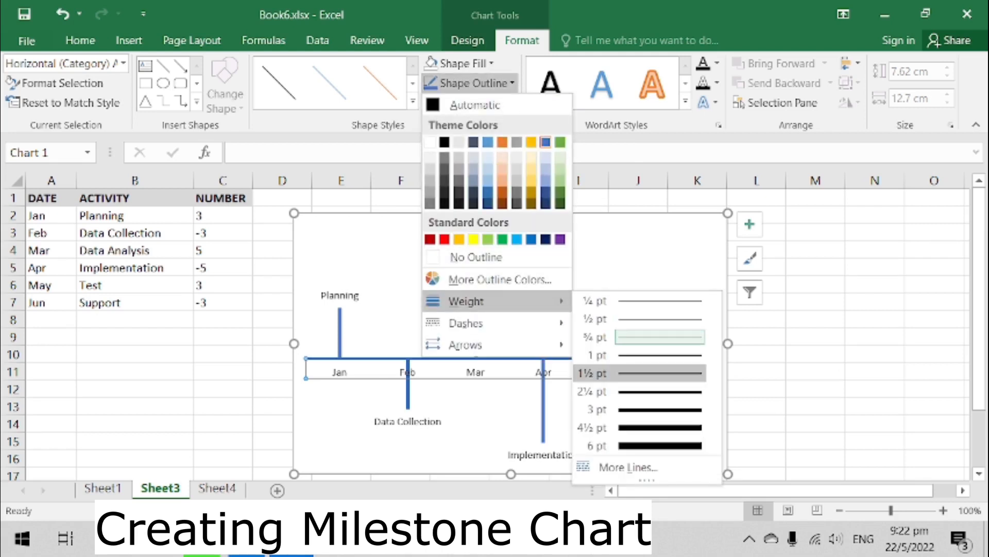
left_click(639, 373)
left_click(815, 354)
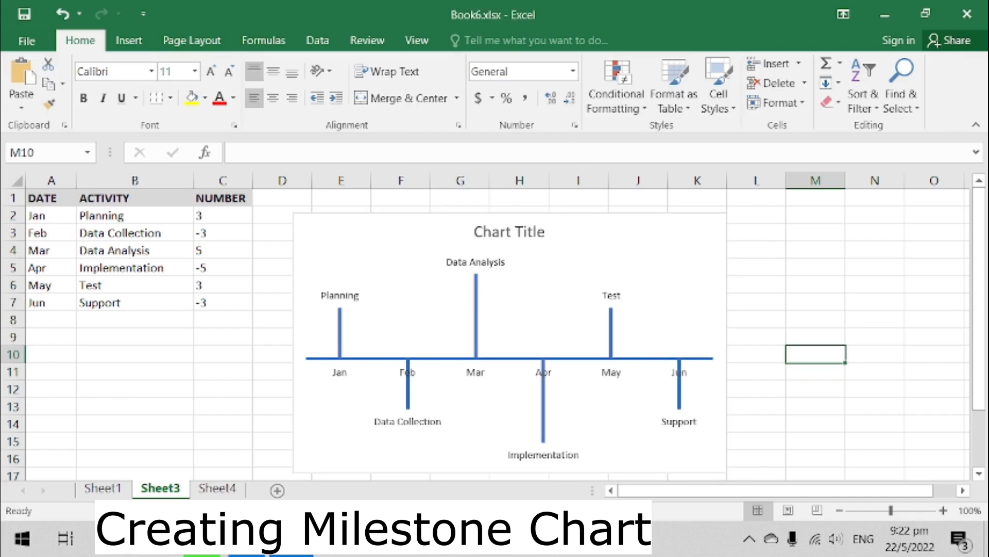
- Rename the chart title to Project Timelines
double_click(506, 233)
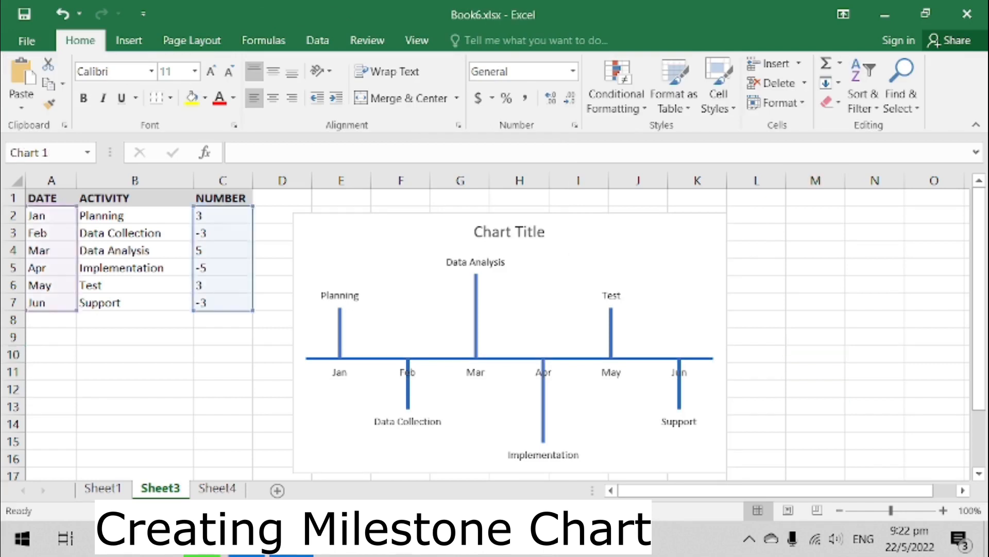
left_click_drag(474, 232, 547, 233)
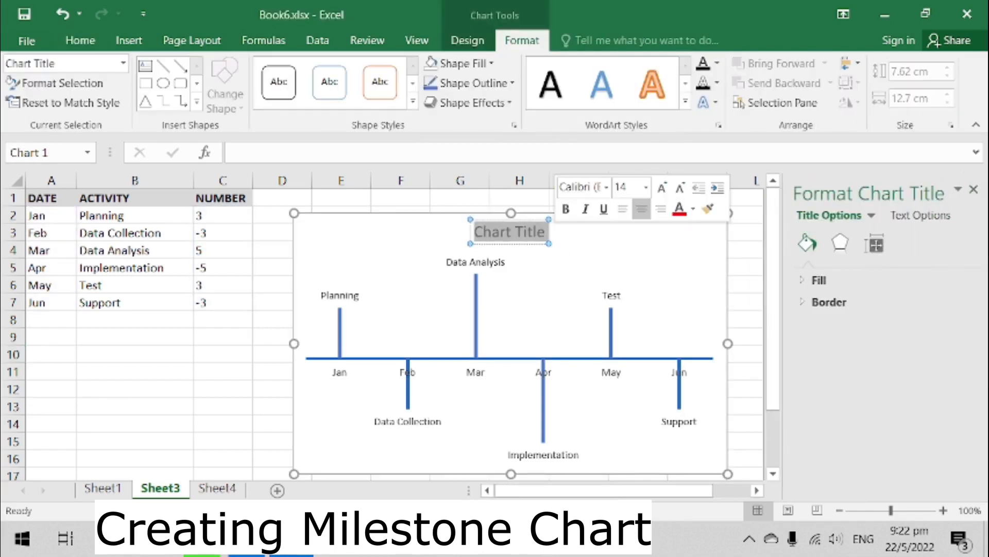
type("Project Timelines")
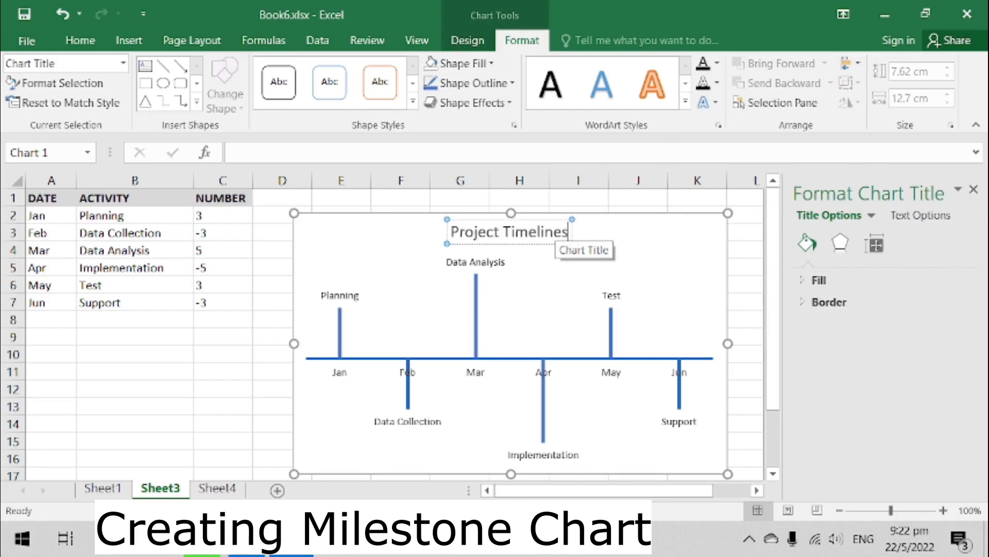
key("Return")
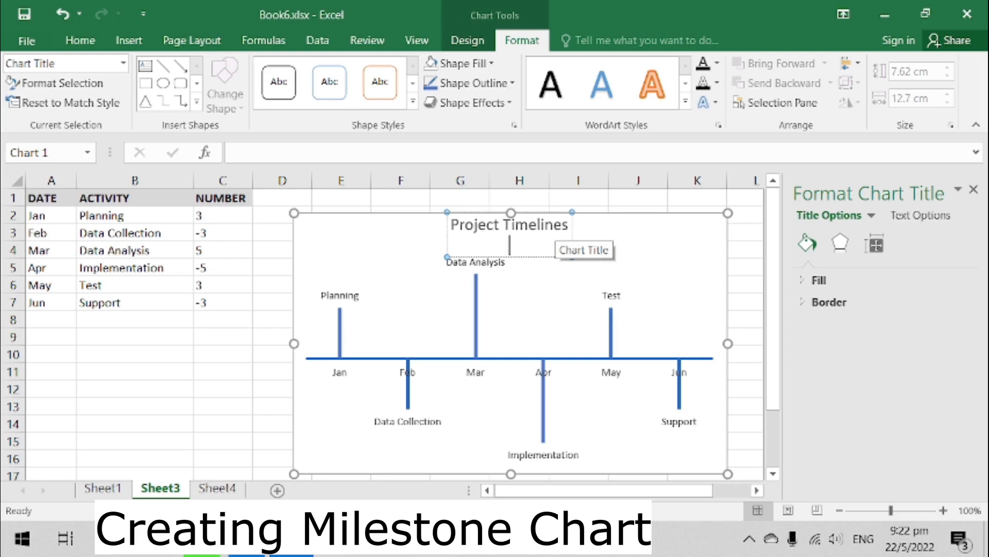
key("BackSpace")
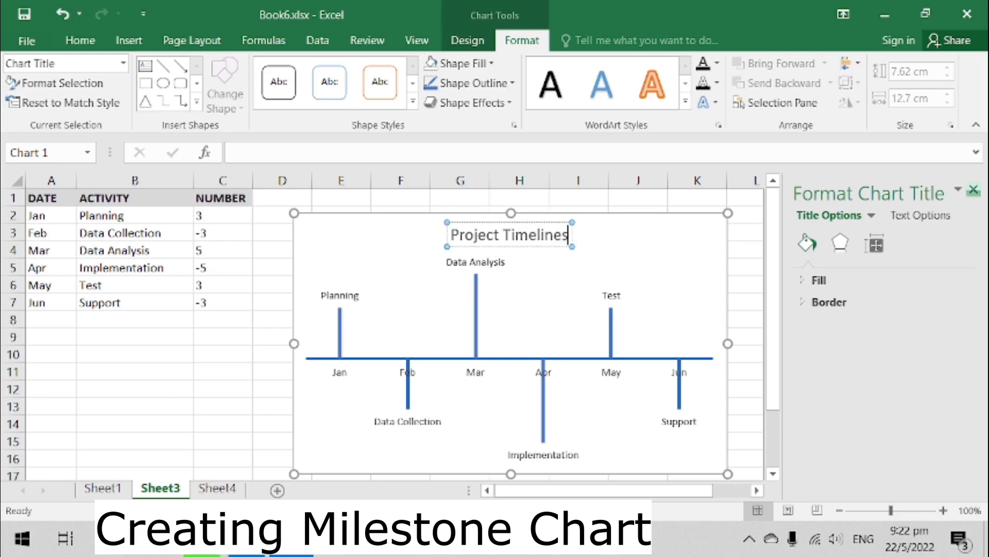
left_click(974, 190)
left_click(756, 233)
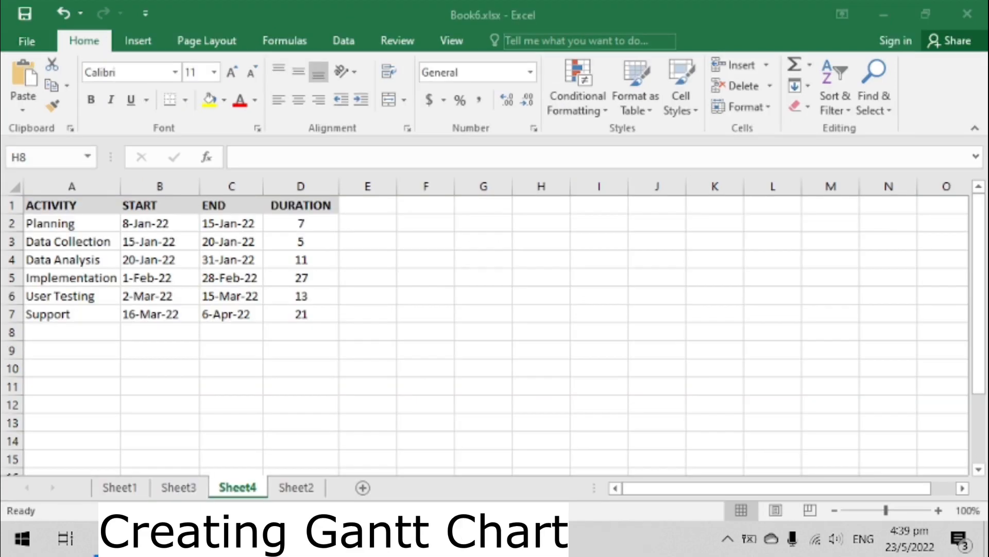
- Examine the duration formulas in column D of the Gantt data on Sheet4
left_click(367, 223)
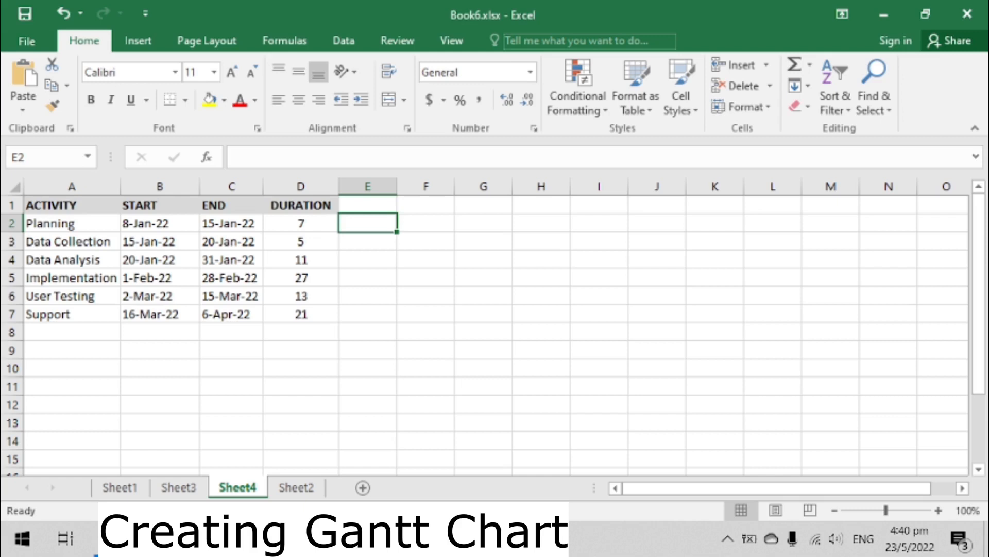
left_click(301, 223)
left_click(300, 241)
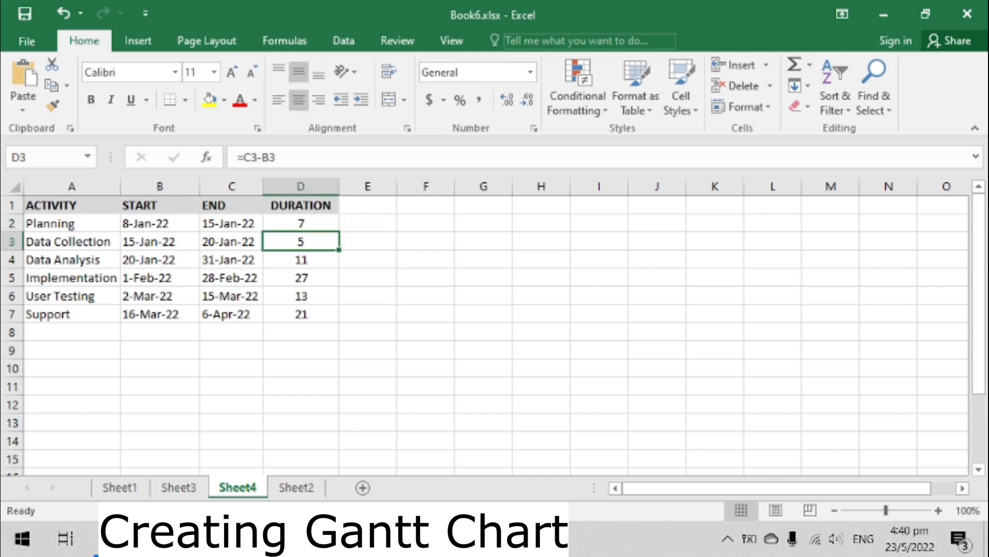
key("Down")
key("Down")
key("Down")
key("Down")
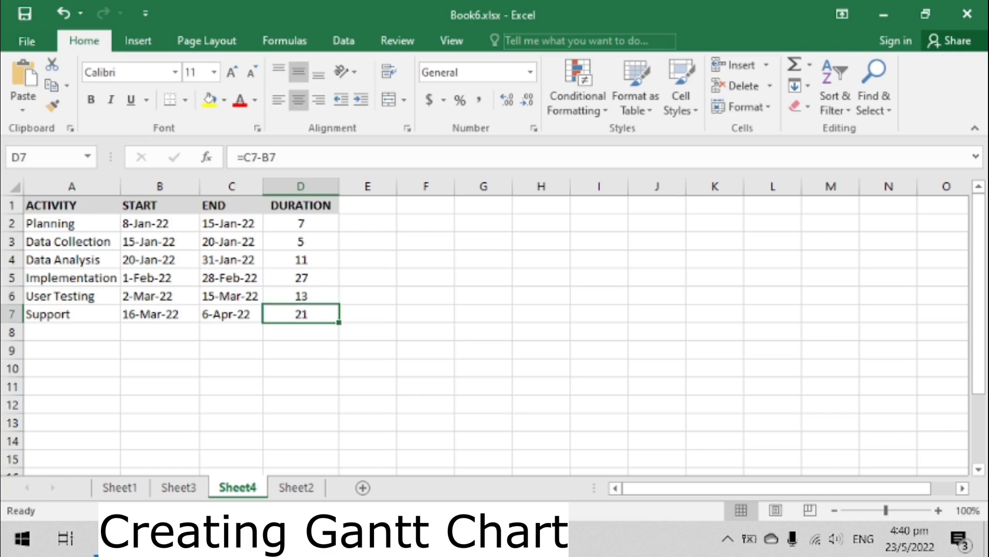
- Insert a 2-D stacked bar chart from the START dates in B1:B7
left_click(160, 205)
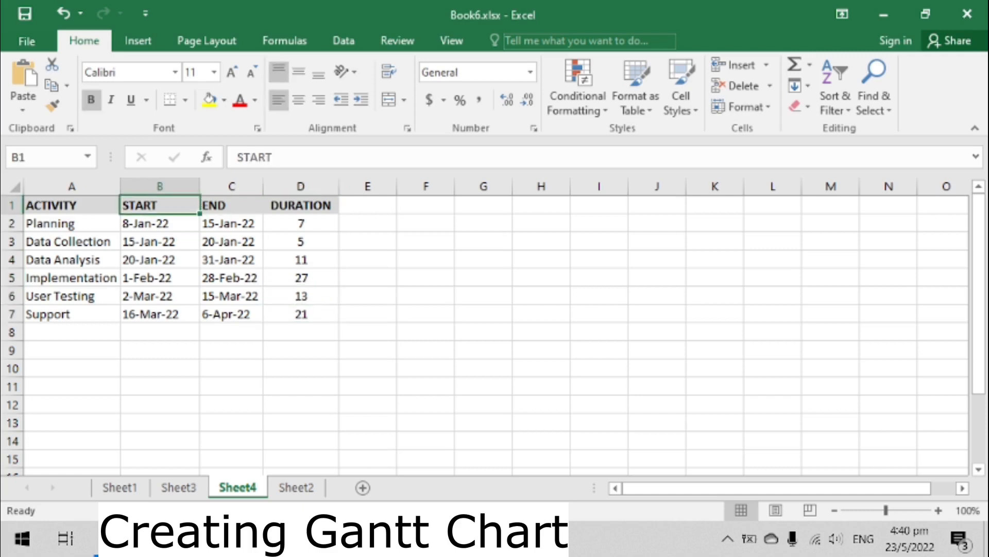
key("ctrl+shift+Down")
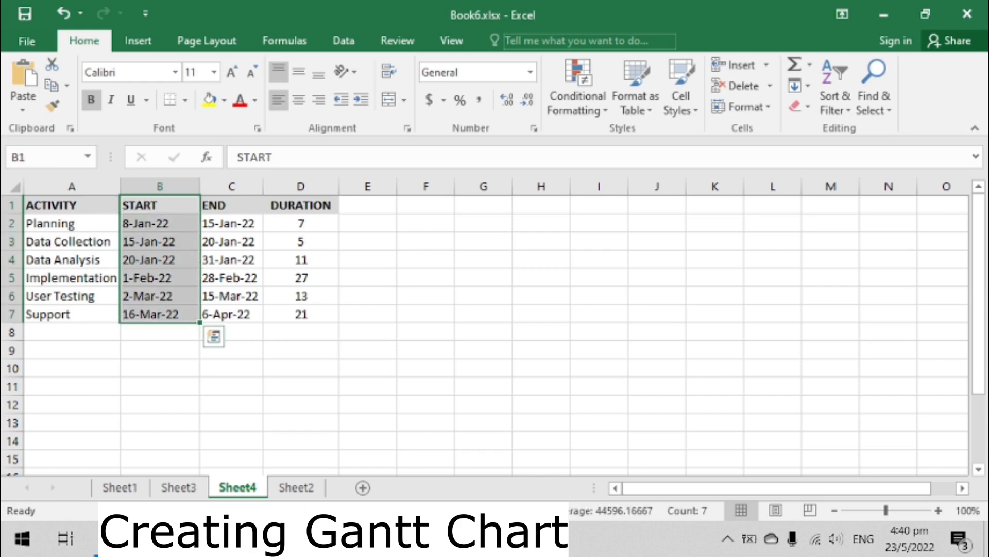
left_click(137, 41)
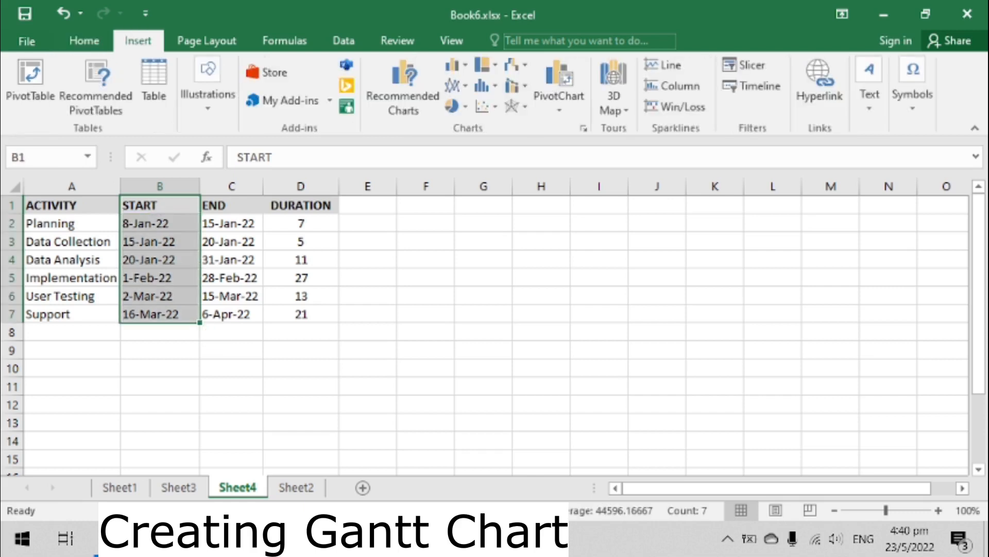
left_click(454, 65)
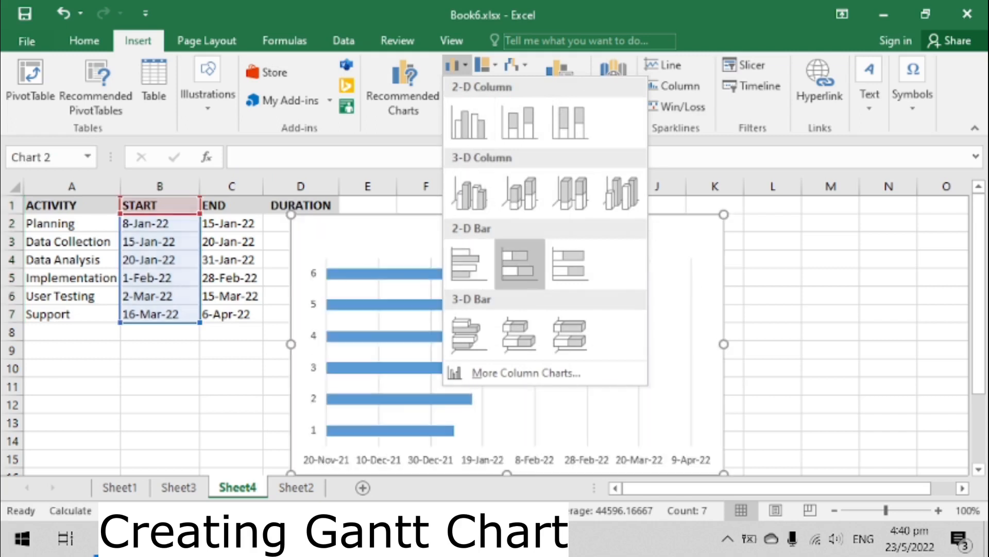
left_click(520, 264)
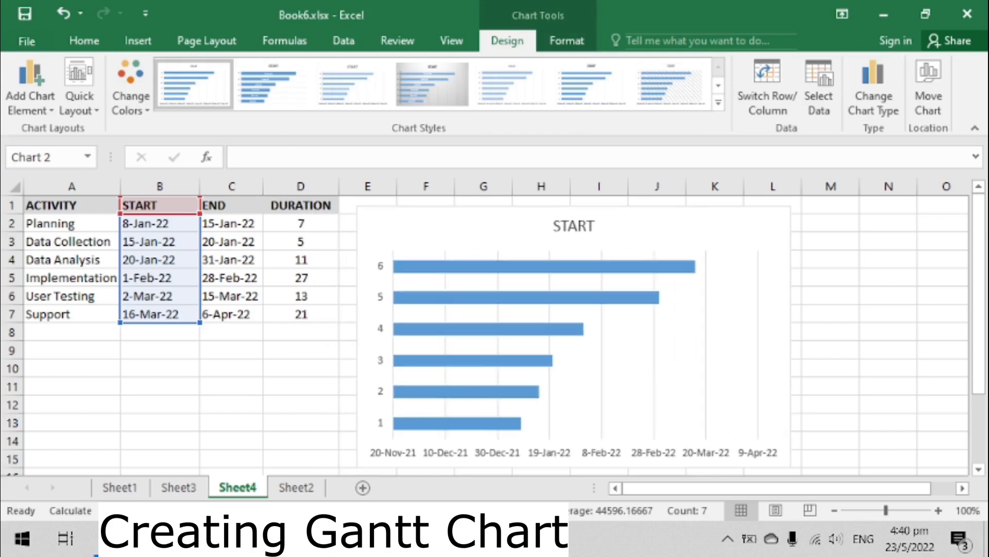
- Add a chart series named Duration whose values are the durations in D2:D7
left_click(819, 88)
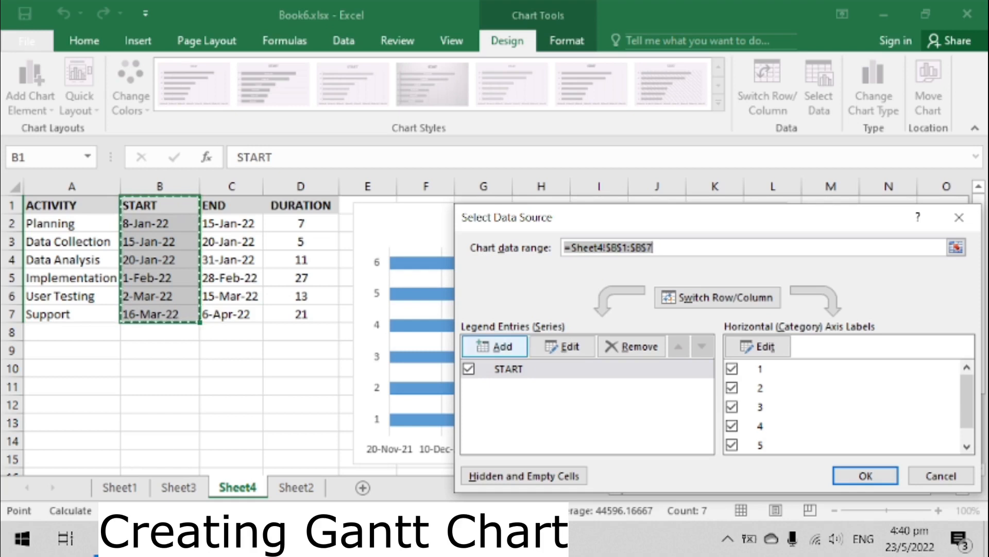
left_click(495, 346)
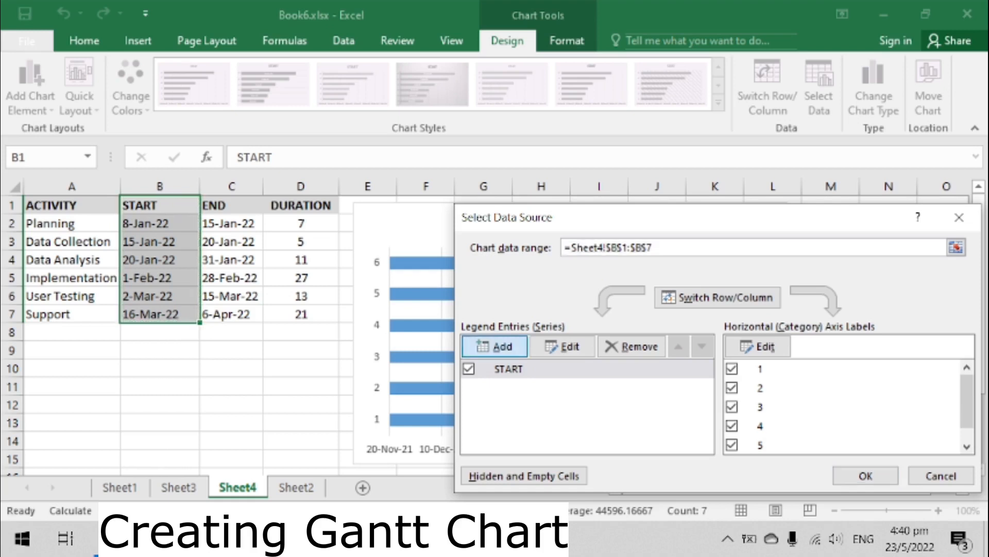
left_click_drag(793, 298, 587, 238)
type("Duration")
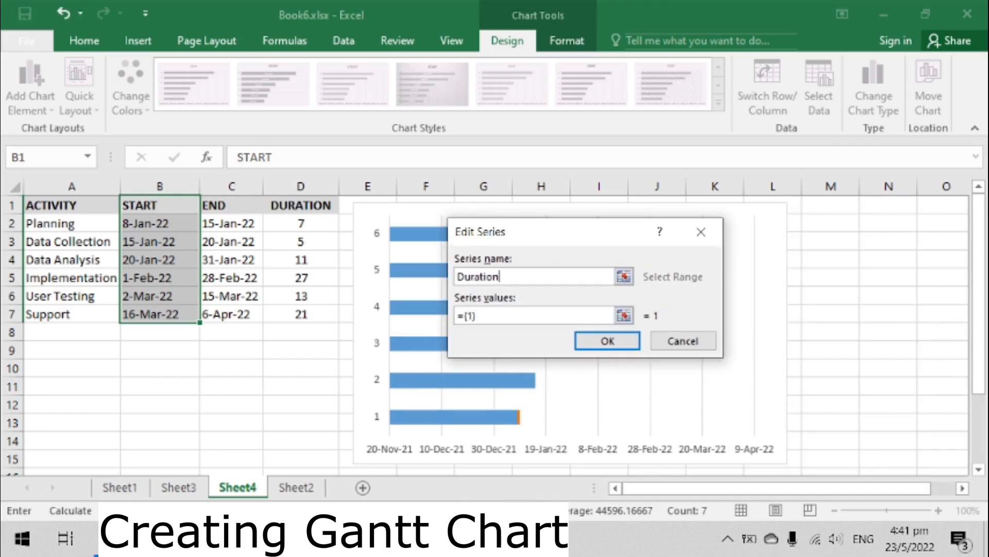
left_click(623, 315)
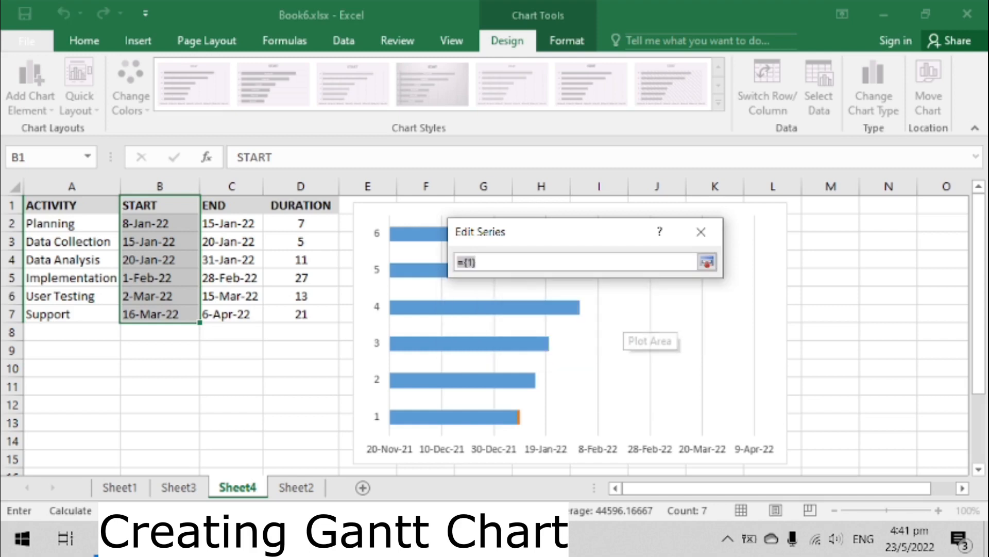
left_click(301, 223)
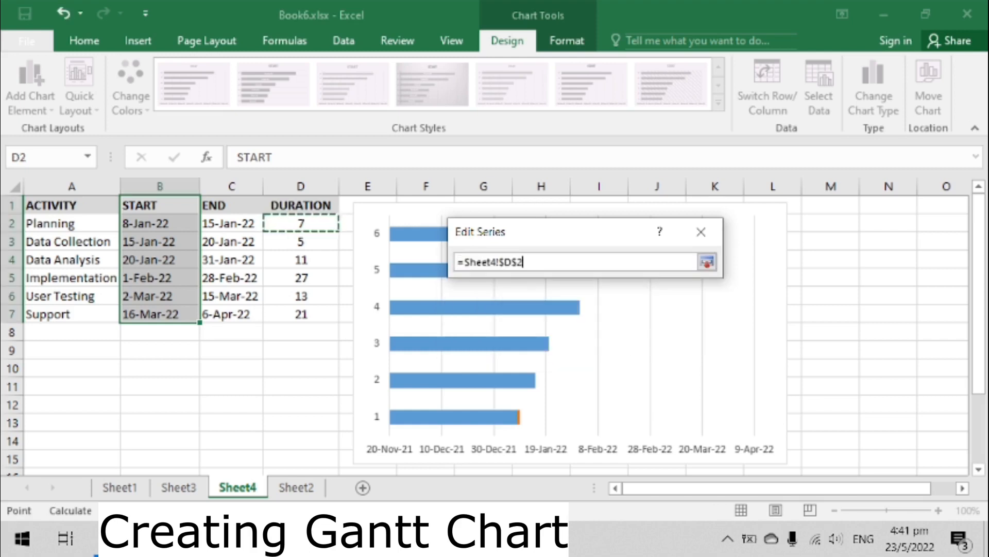
left_click_drag(301, 223, 301, 314)
key("Return")
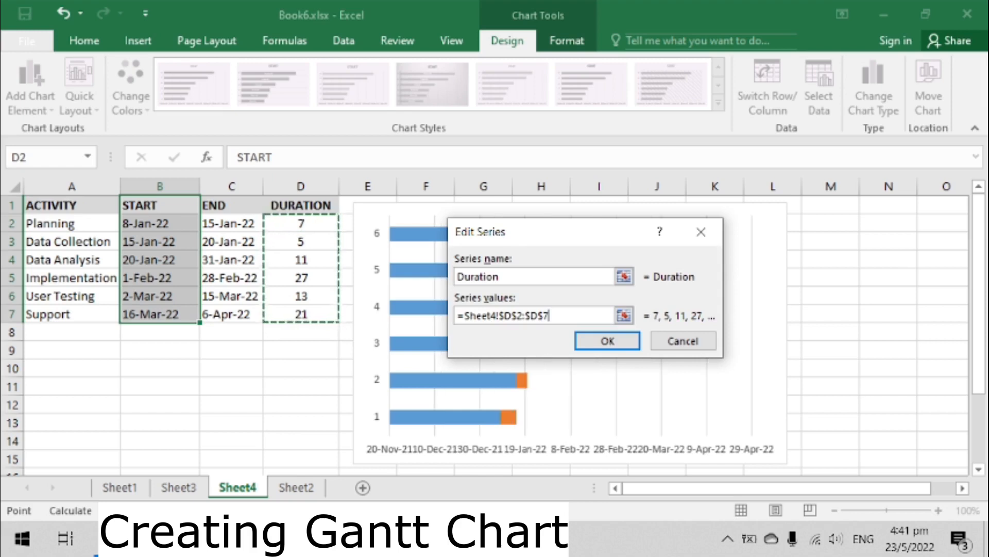
key("Return")
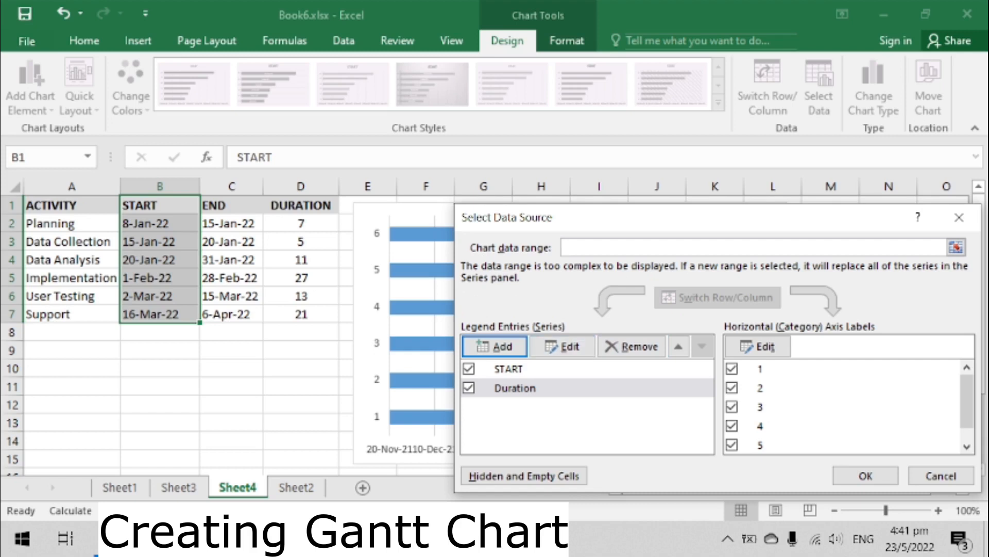
- Set the chart's category axis labels to the activity names in A2:A7 and confirm the data source
left_click(509, 369)
left_click_drag(629, 217, 532, 213)
left_click(664, 343)
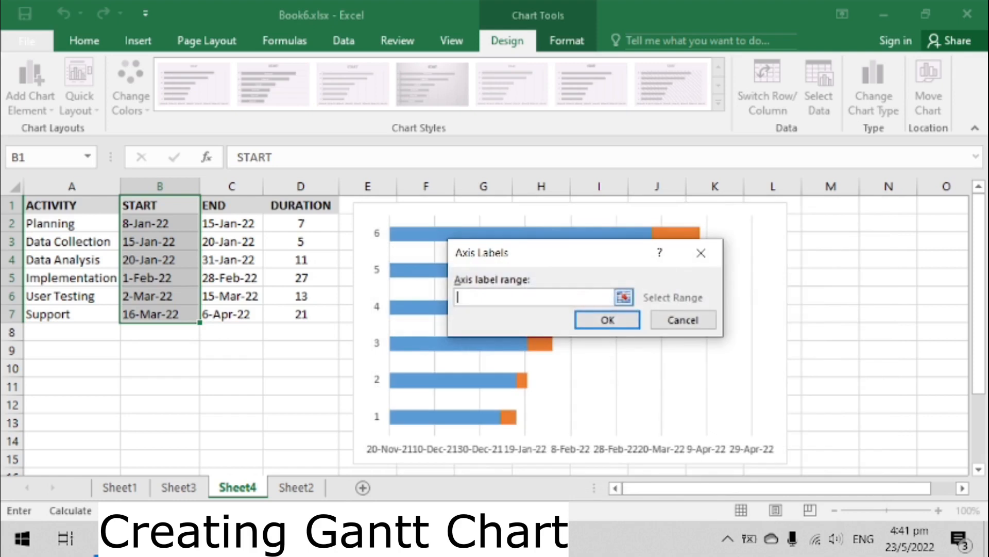
left_click_drag(70, 227, 117, 317)
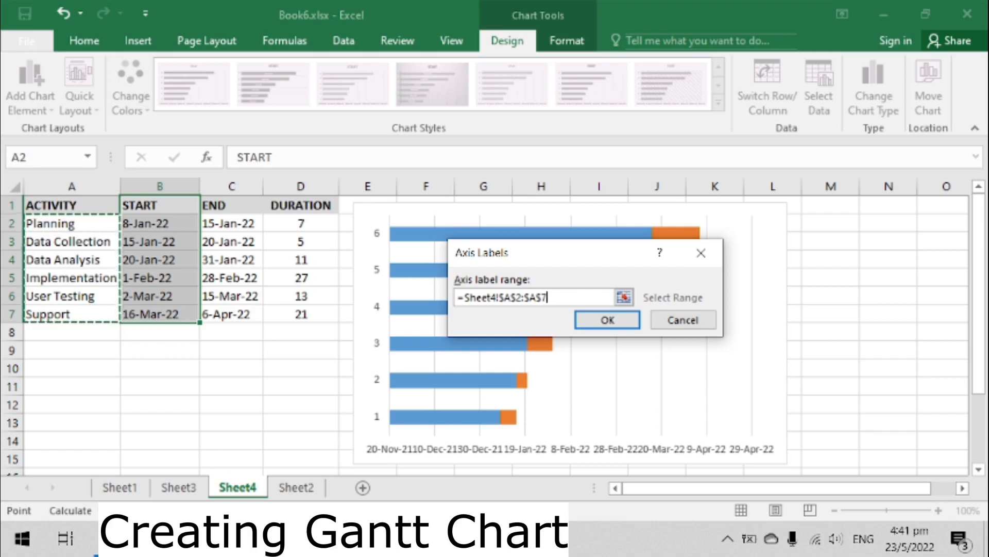
key("Return")
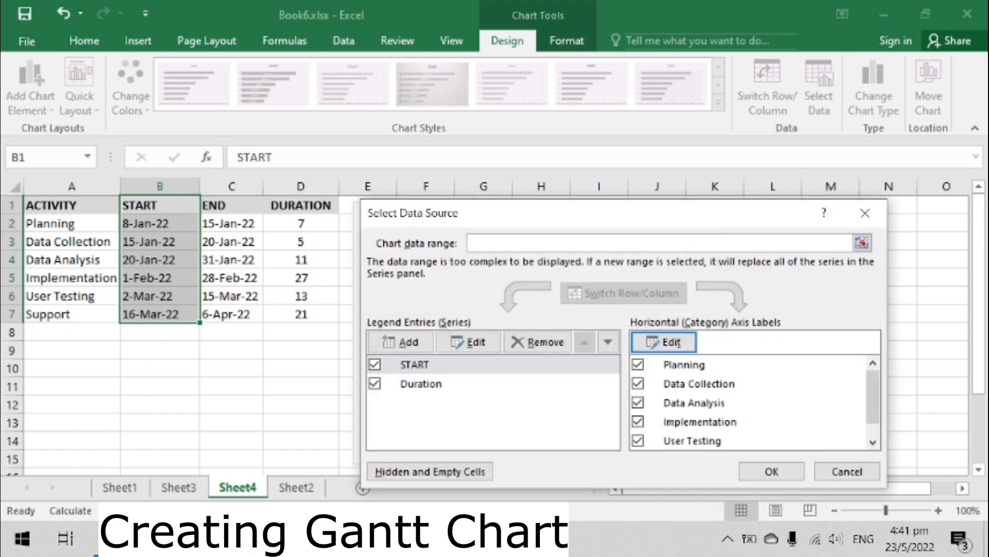
left_click(771, 471)
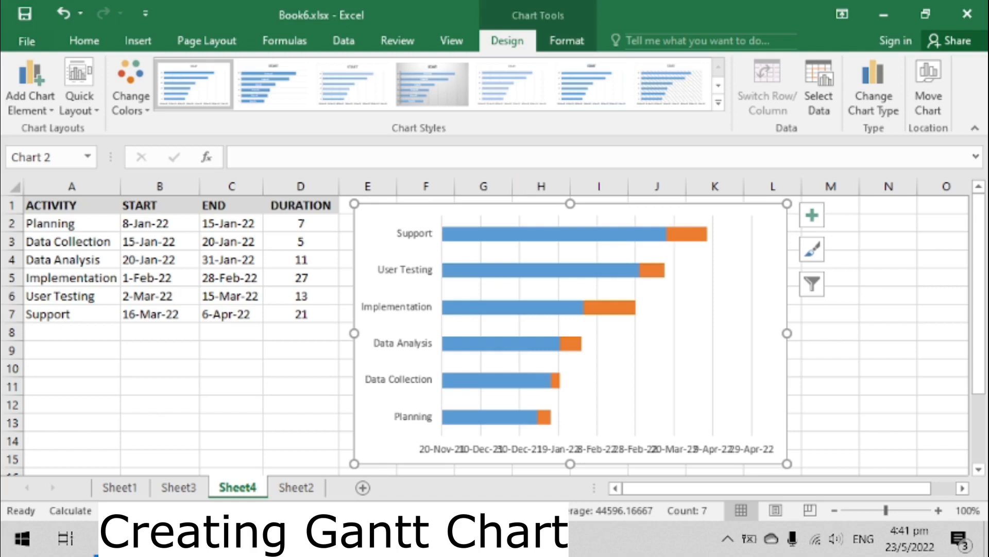
- Give the START series bars no fill and no outline so only the duration bars show
left_click(536, 234)
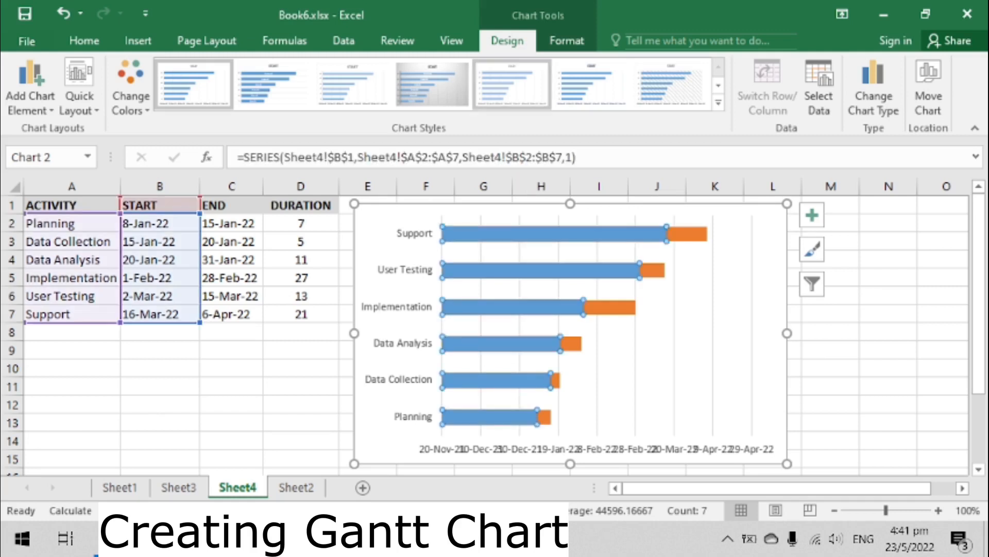
left_click(567, 41)
left_click(477, 65)
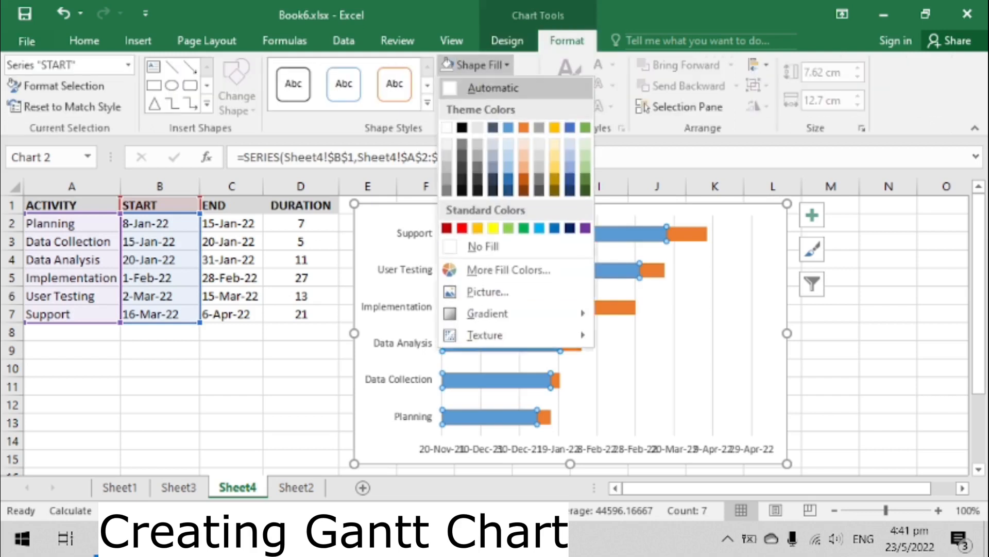
left_click(482, 247)
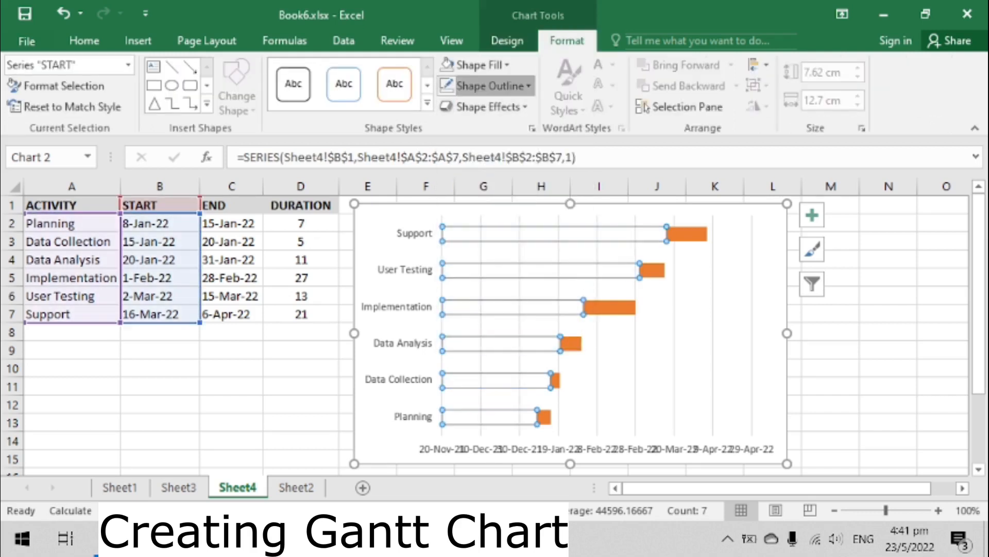
left_click(489, 86)
left_click(493, 267)
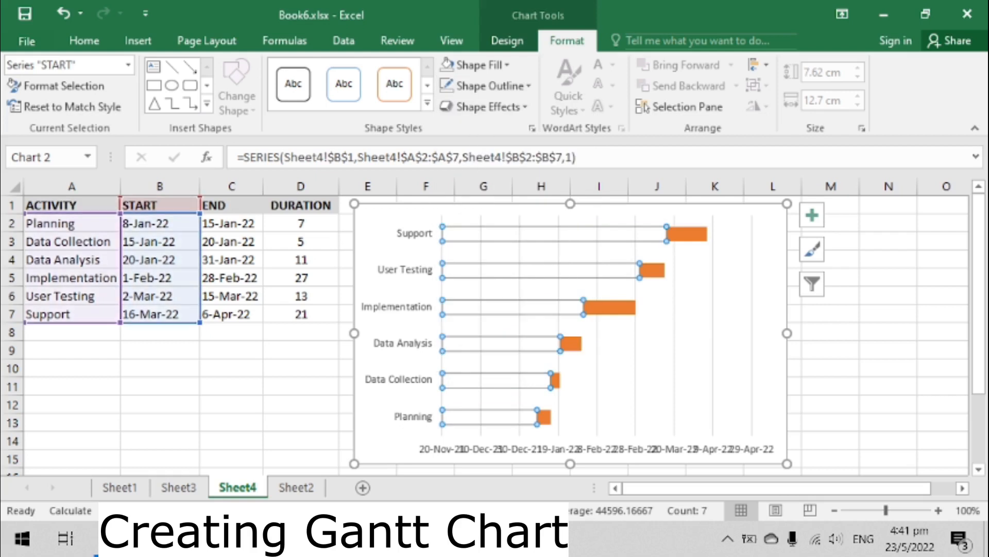
left_click(889, 222)
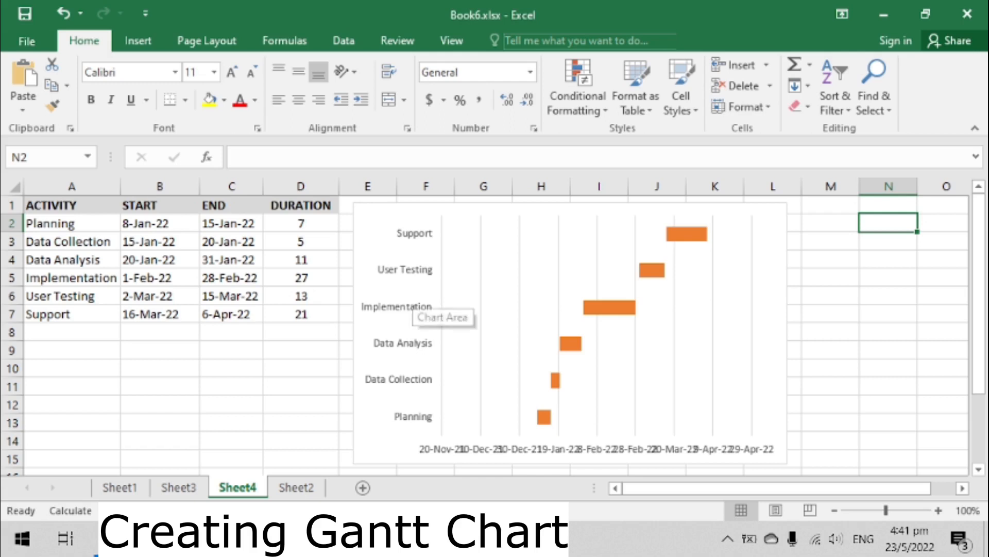
- Format the vertical category axis to show categories in reverse order
left_click(411, 294)
left_click(411, 295)
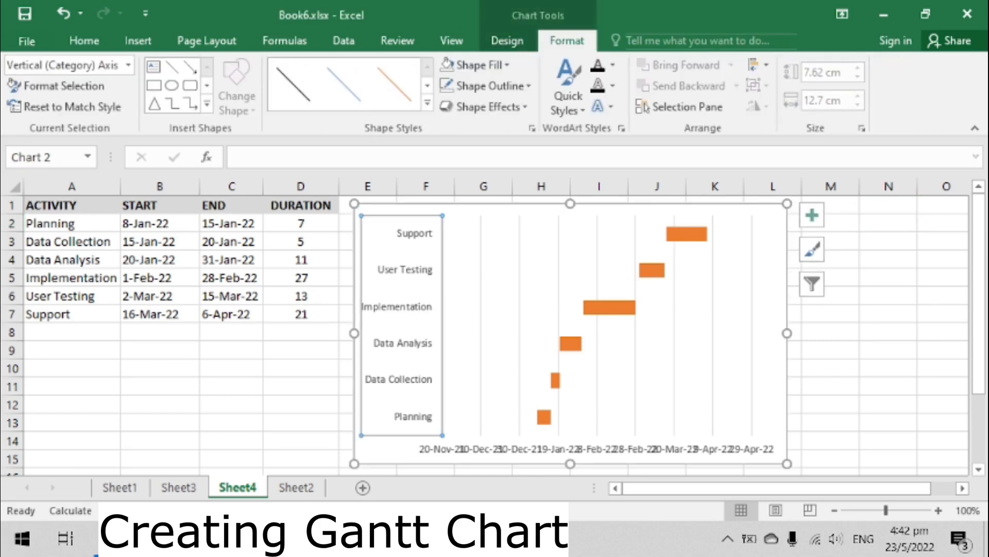
right_click(411, 295)
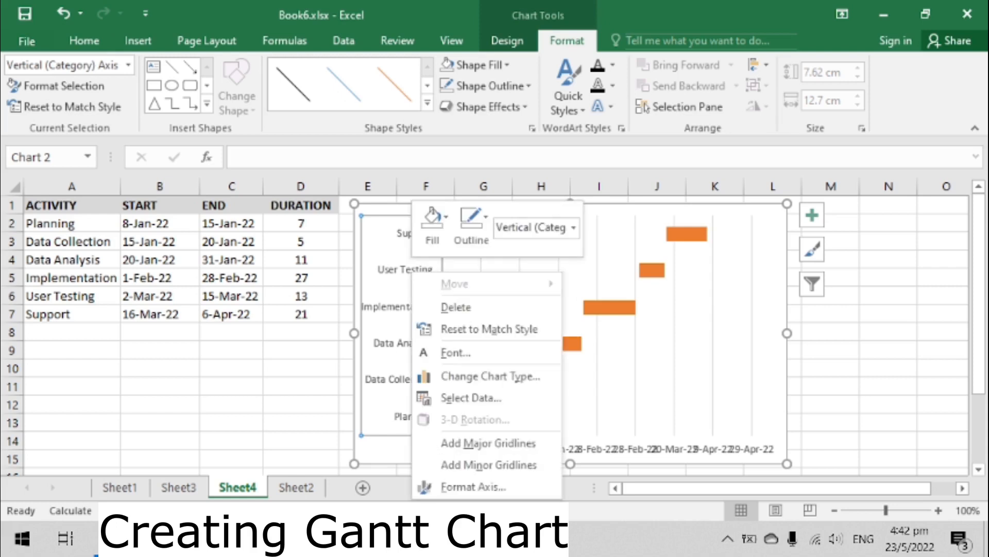
left_click(473, 486)
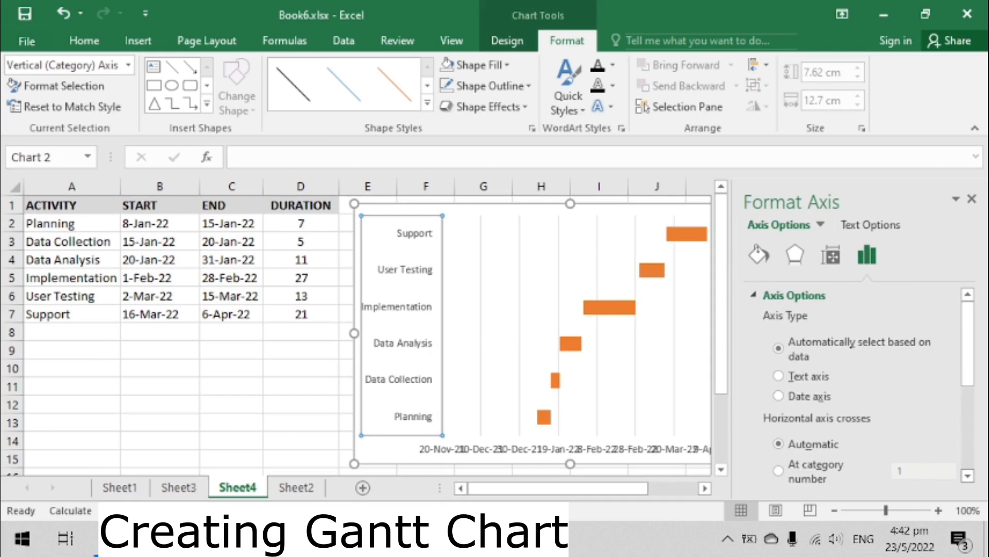
left_click_drag(967, 343, 968, 424)
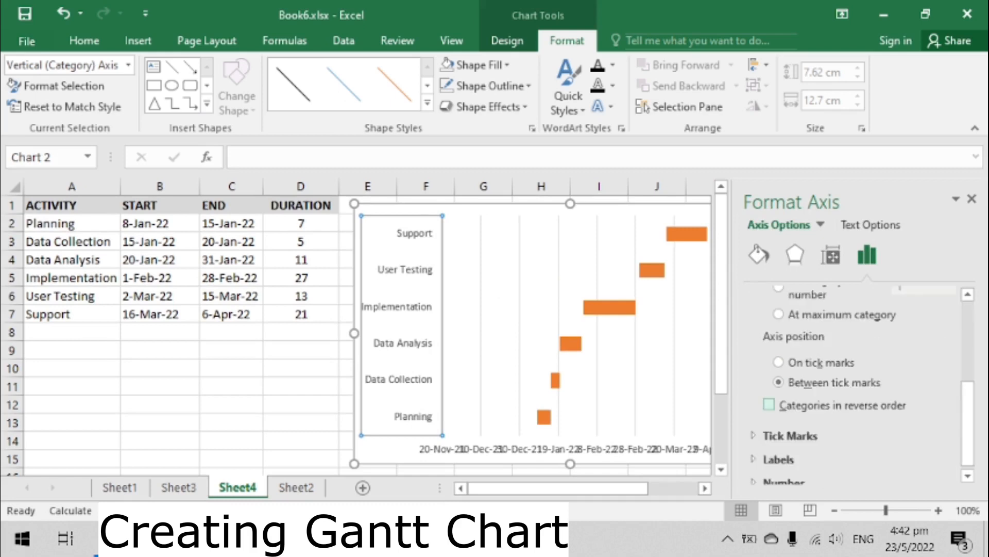
left_click(769, 405)
left_click(972, 199)
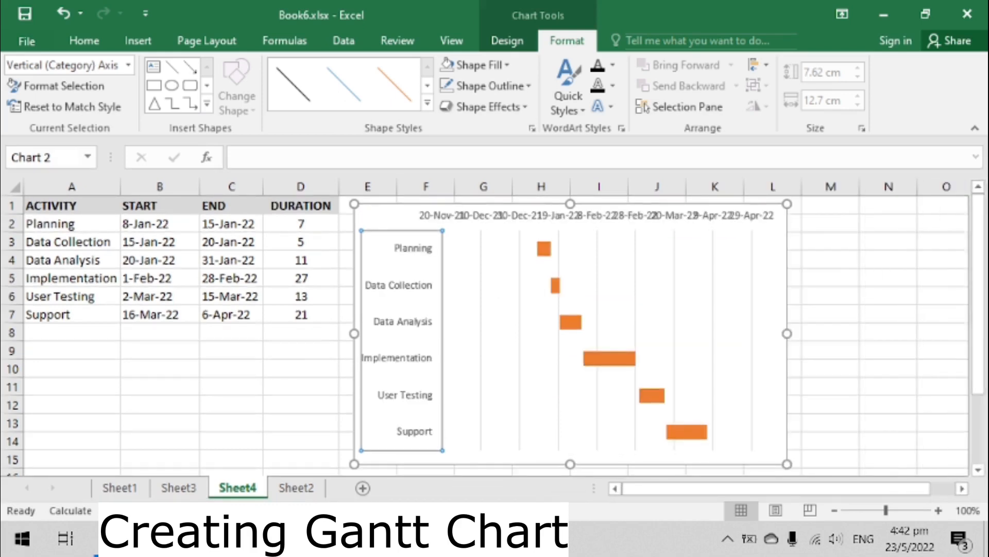
left_click(945, 242)
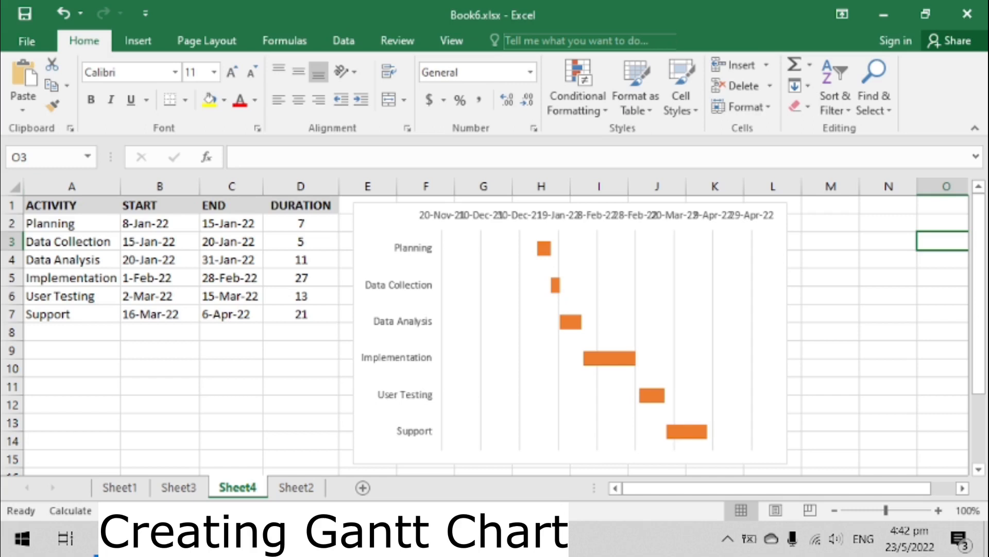
- View the first start date in B2 under the General number category in Format Cells, and cancel
right_click(160, 223)
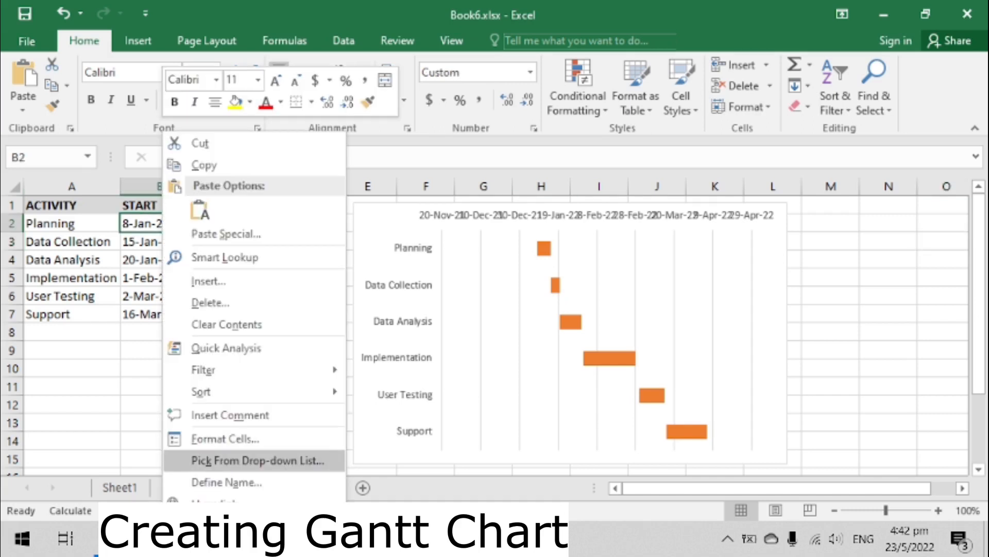
left_click(219, 435)
left_click(44, 177)
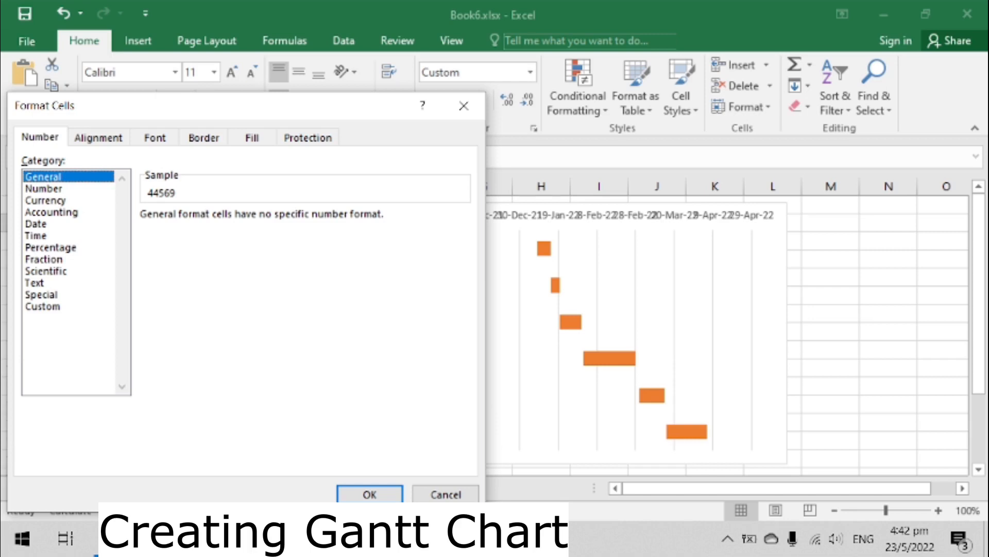
left_click(446, 494)
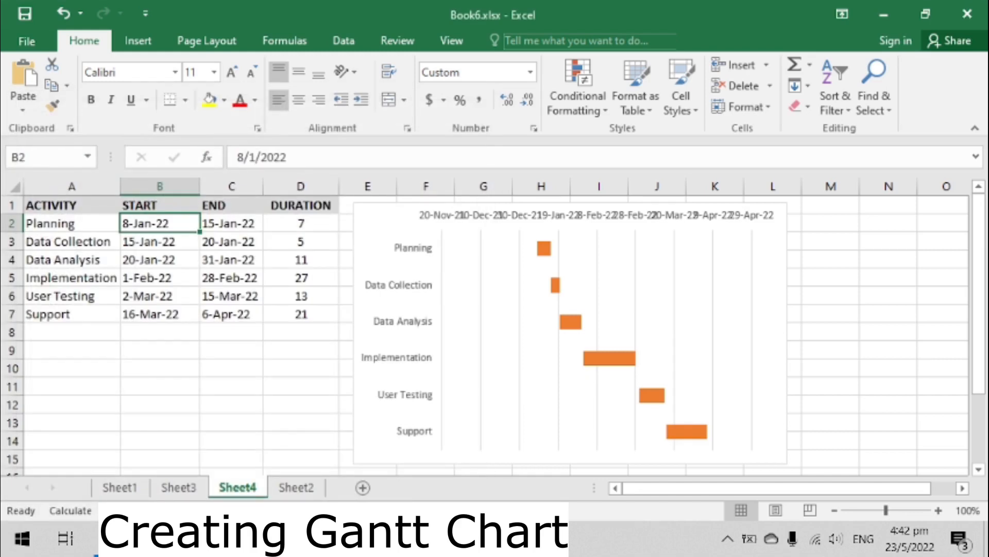
- Set the horizontal date axis minimum bound to 44569
left_click(597, 215)
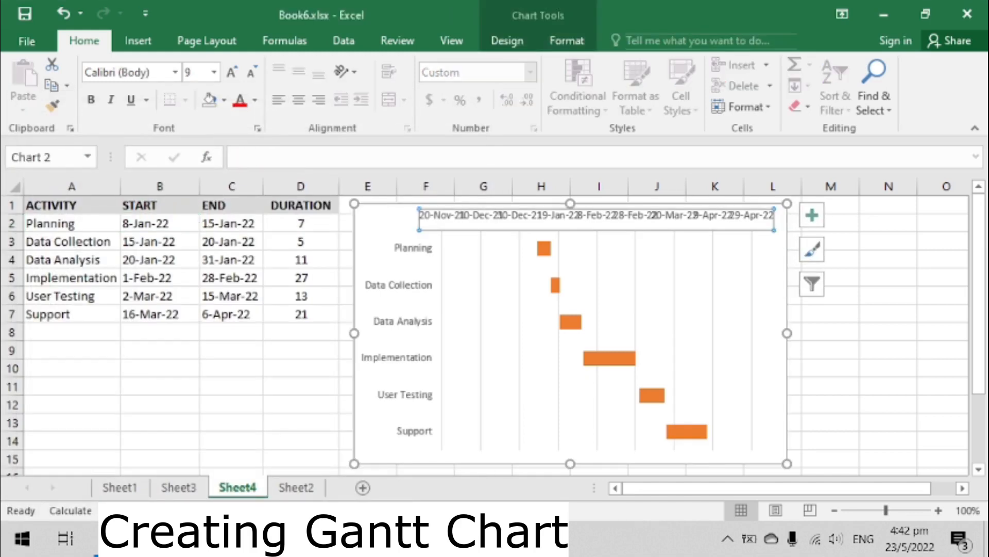
right_click(612, 216)
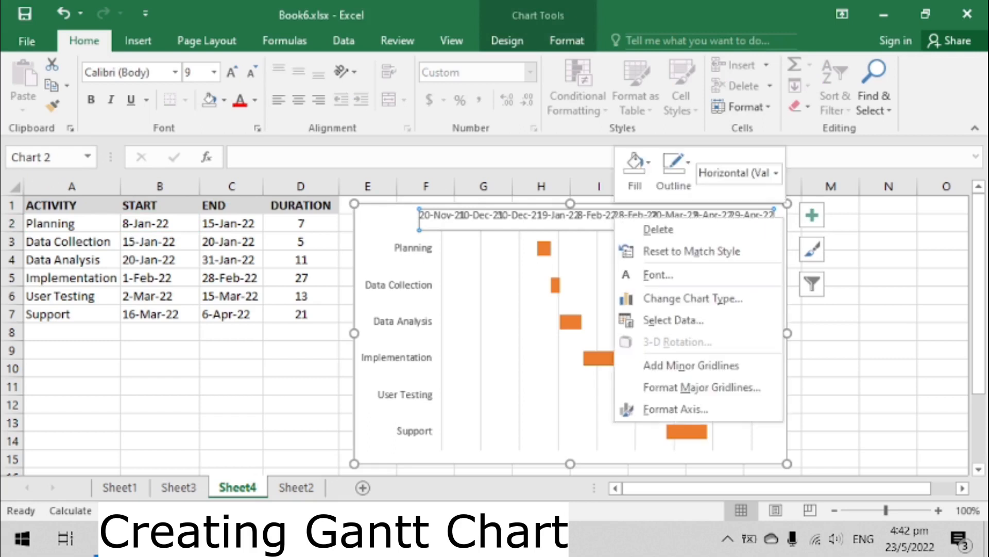
left_click(674, 408)
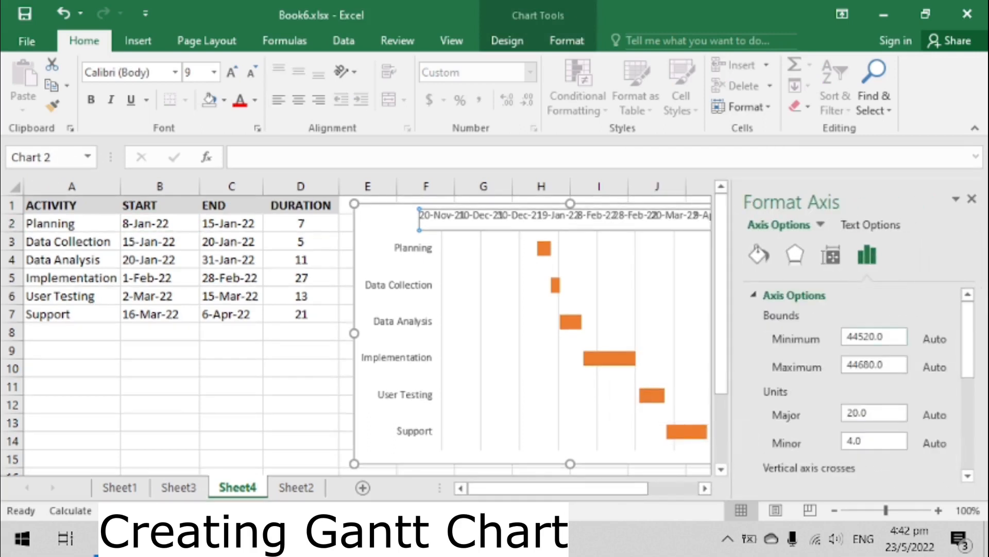
double_click(866, 336)
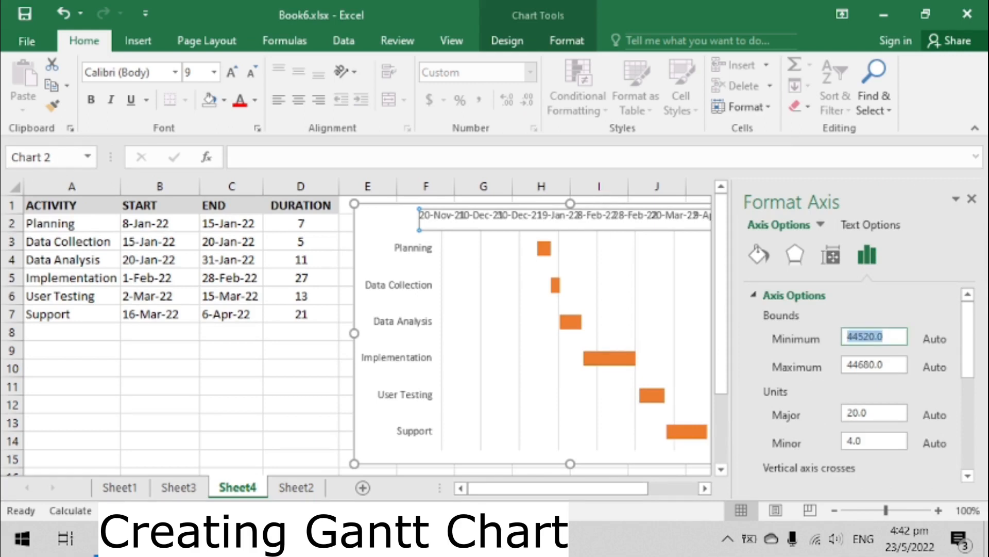
type("44569")
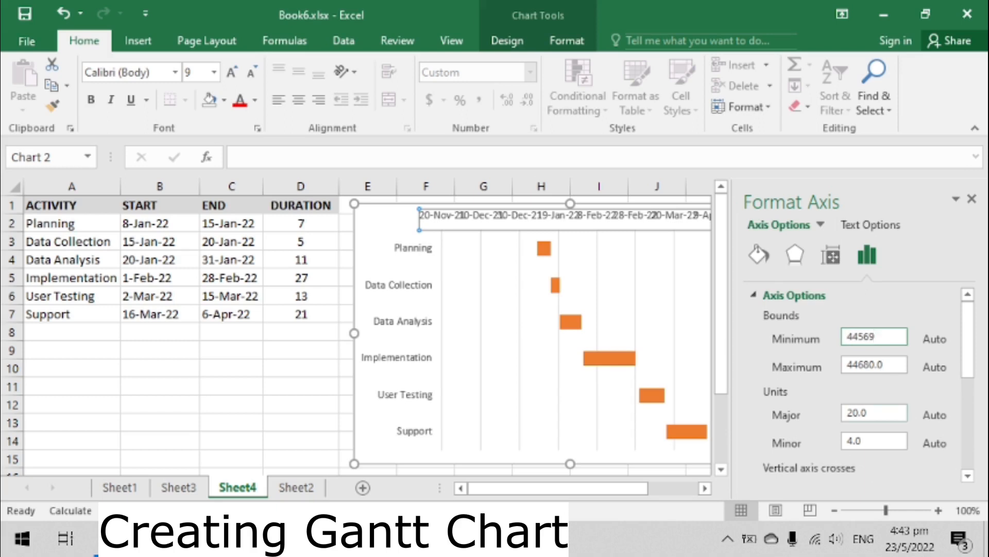
- Set the horizontal date axis major unit to 15 and close the Format Axis pane
double_click(864, 412)
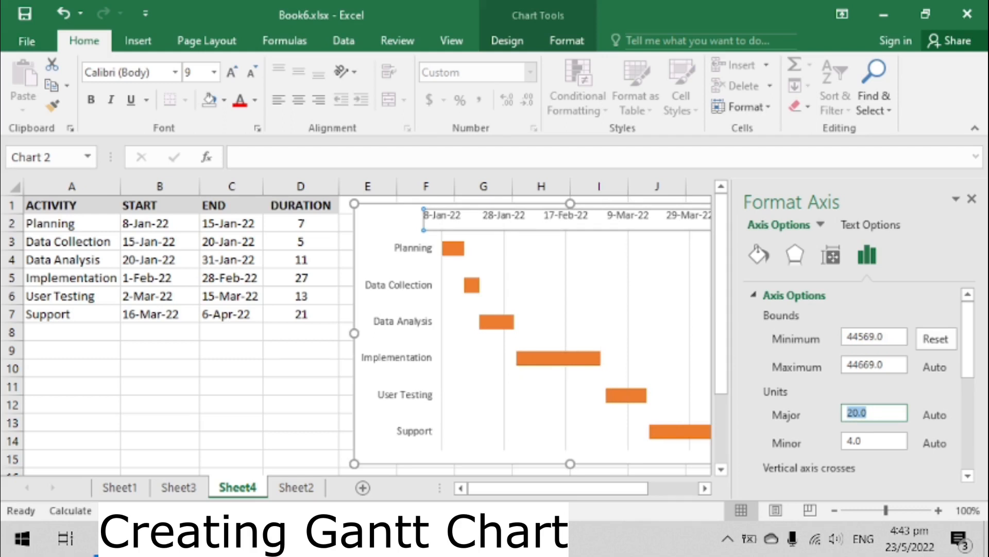
type("15")
key("Tab")
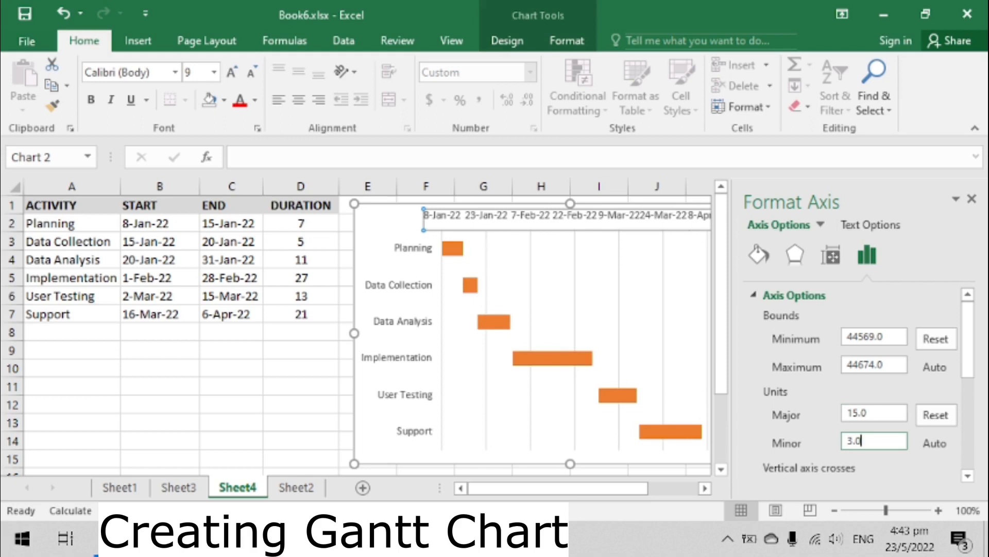
left_click(971, 199)
left_click(943, 240)
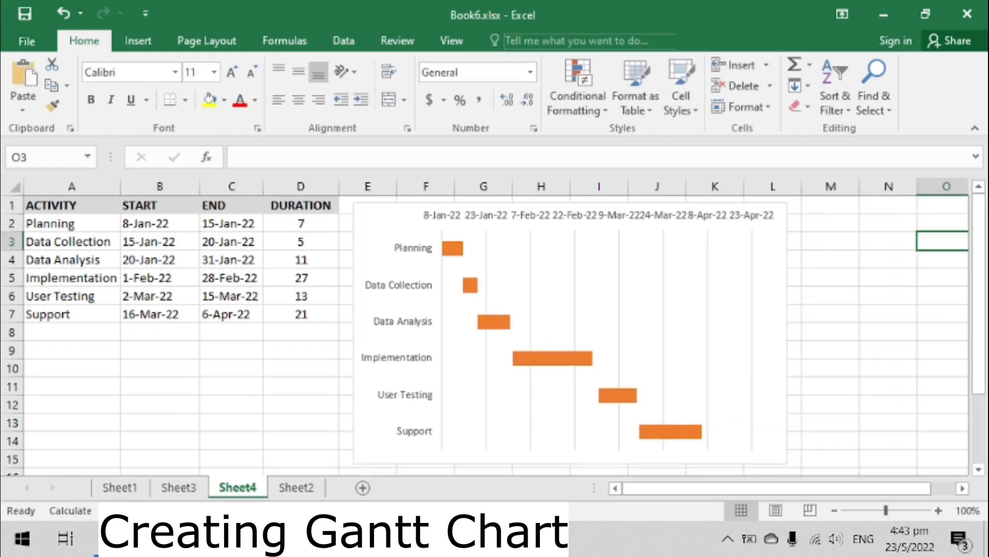
- Set the gap width of the duration bars series to 0%
left_click(452, 248)
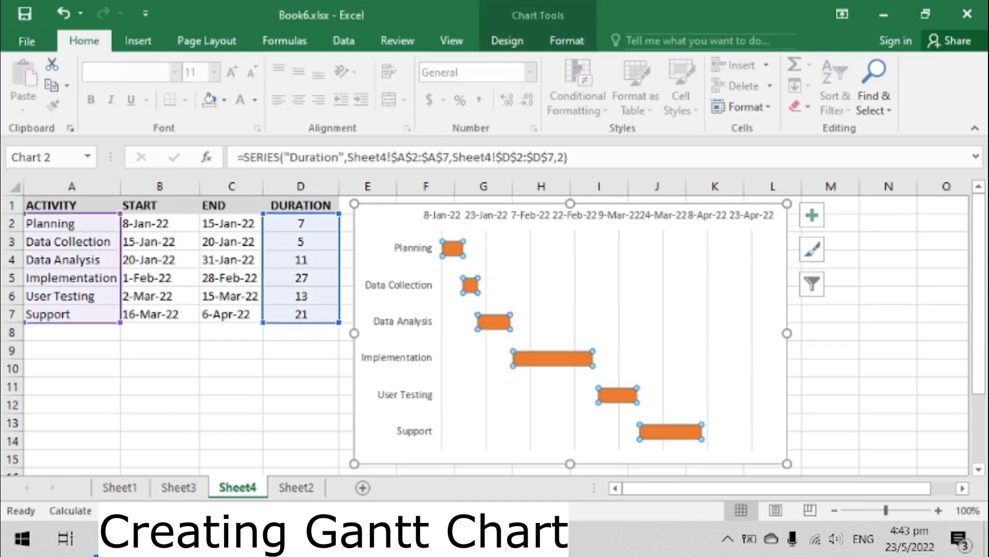
right_click(455, 250)
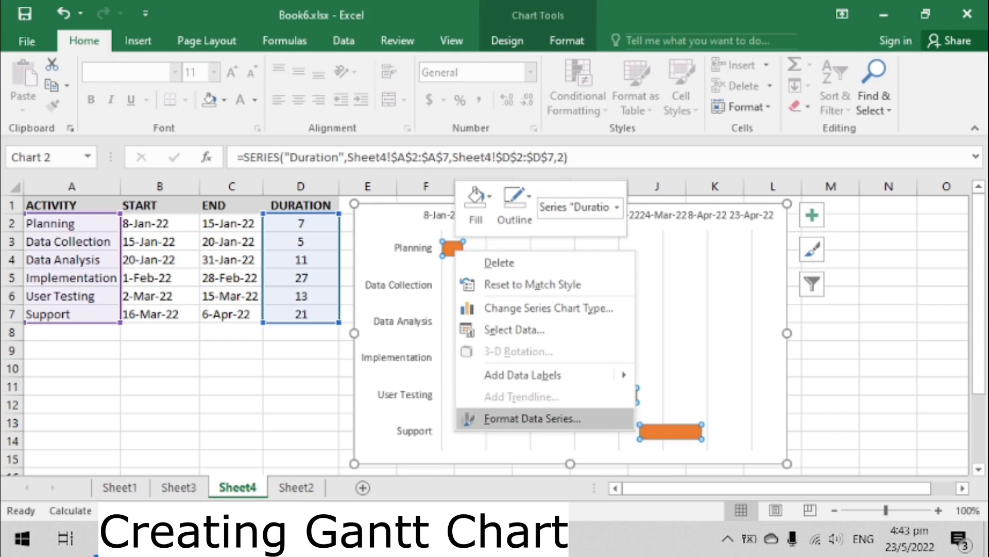
left_click(531, 419)
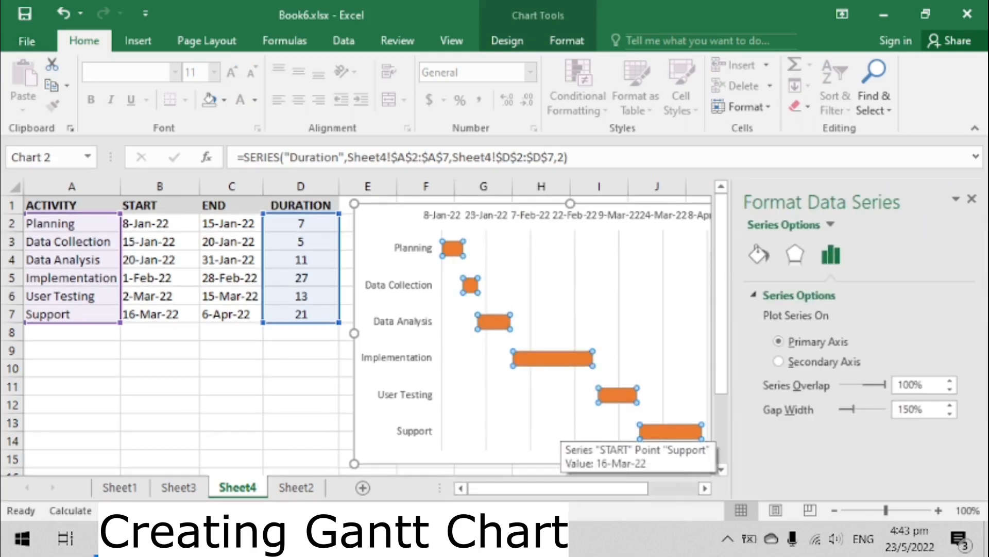
left_click_drag(924, 409, 897, 409)
type("0")
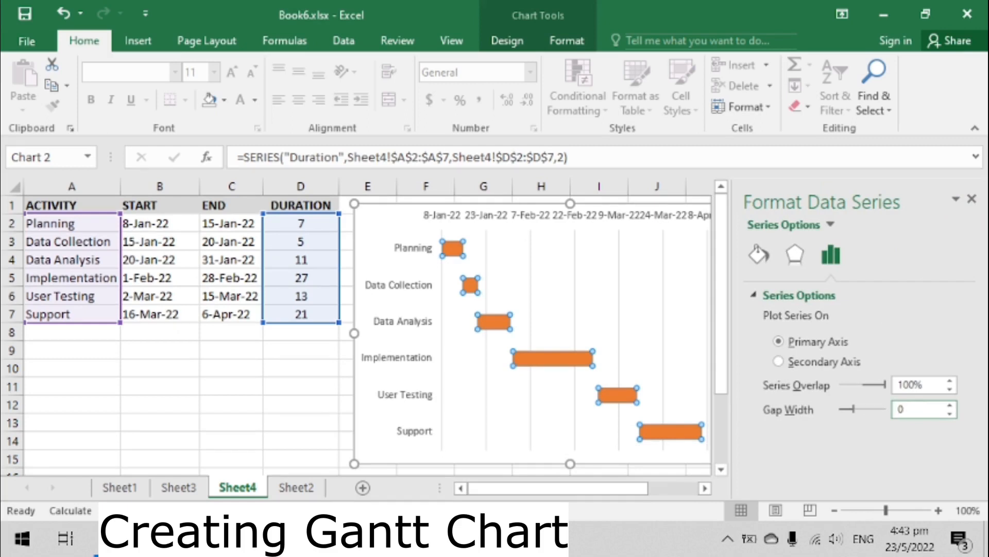
key("Return")
left_click(944, 277)
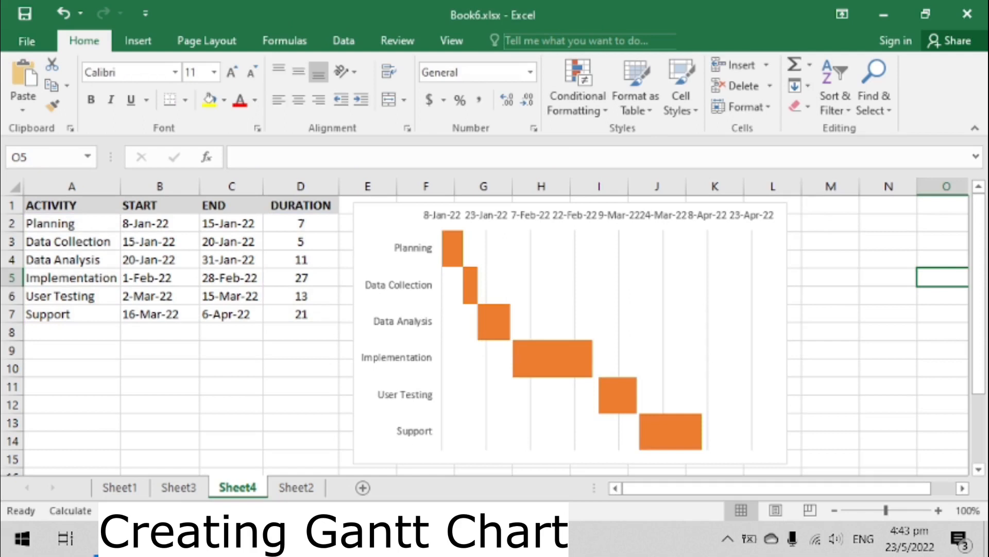
- Widen the chart by extending its right edge about one column further
left_click(729, 297)
left_click_drag(787, 333, 857, 333)
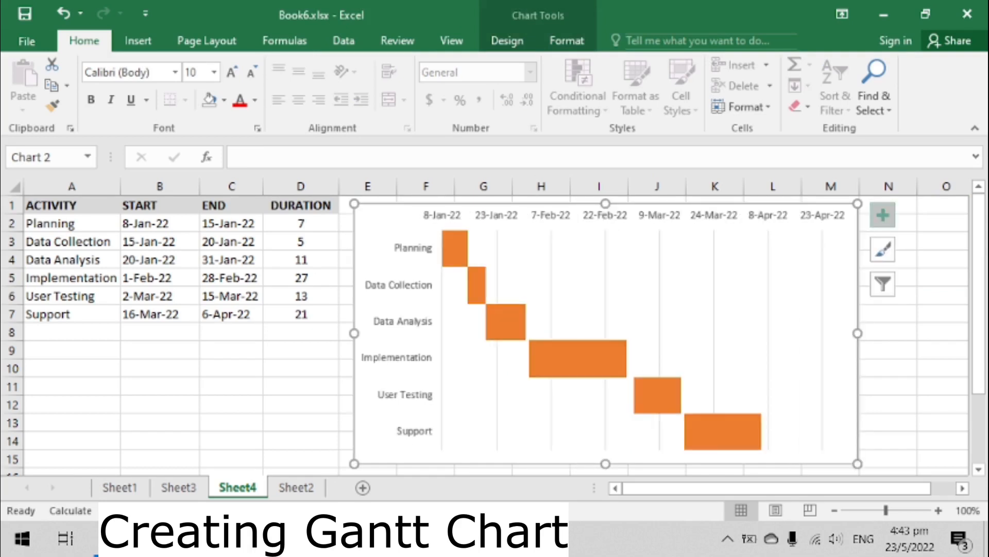
- Add a chart title and turn on primary major horizontal, minor vertical and minor horizontal gridlines
left_click(883, 215)
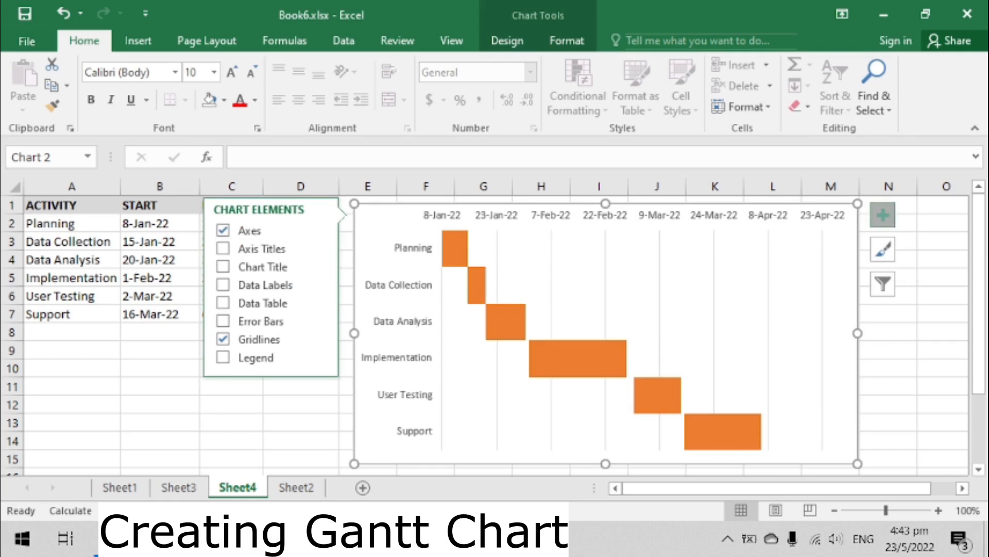
left_click(223, 266)
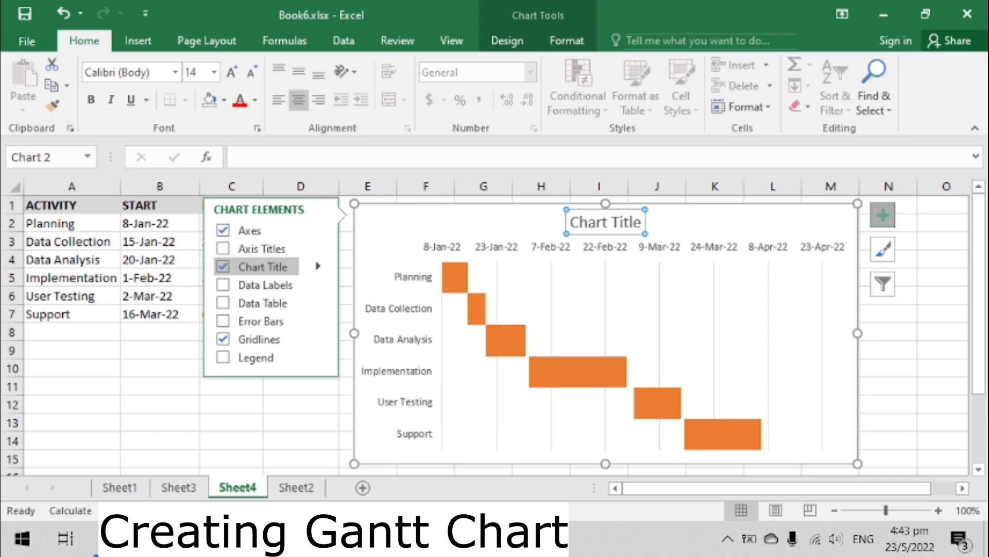
left_click(318, 338)
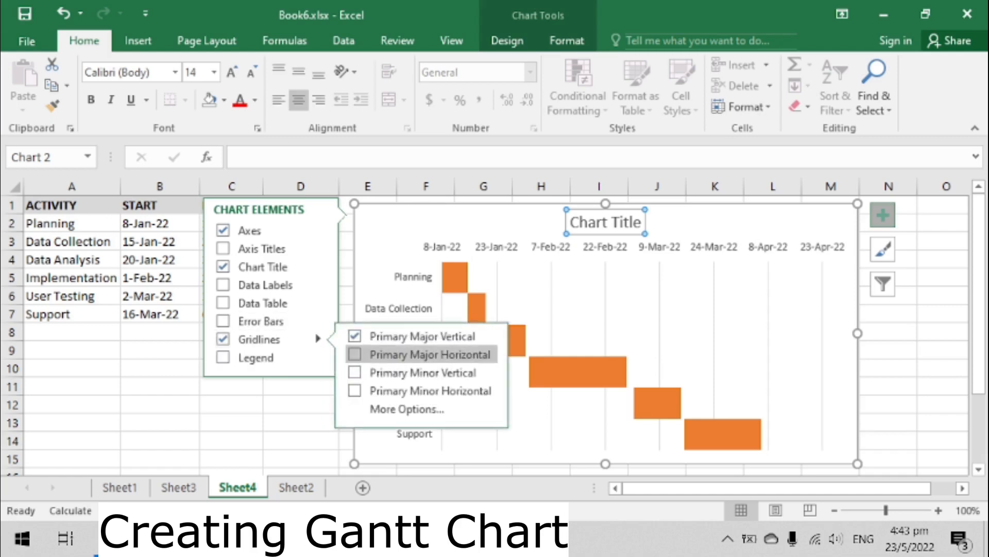
left_click(423, 354)
left_click(423, 372)
left_click(430, 390)
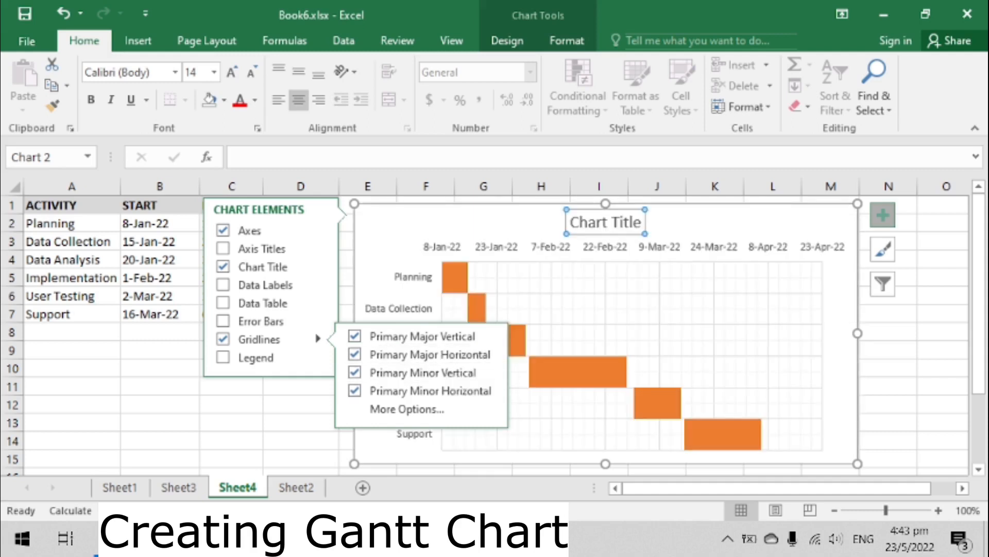
left_click(231, 405)
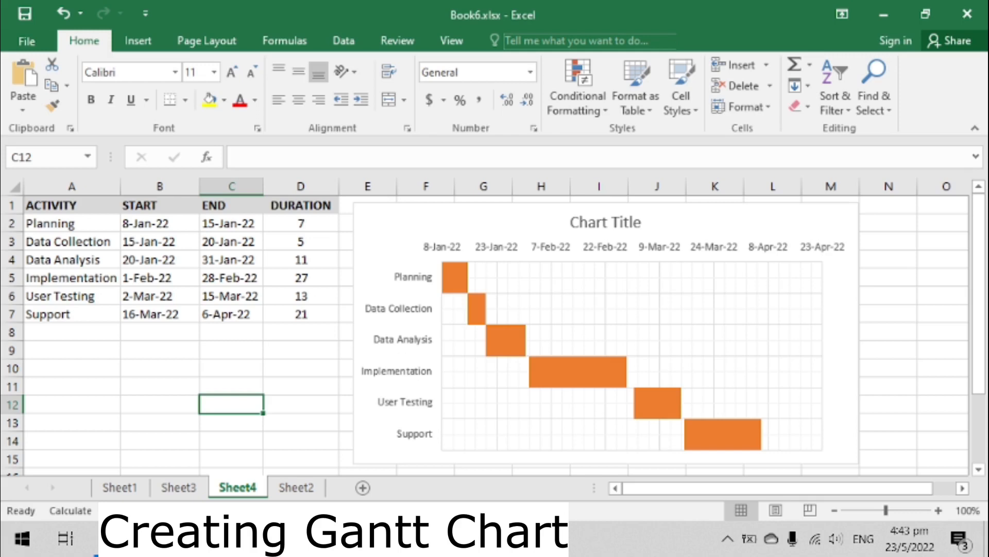
- Rename the chart title to Gantt Chart and close the formatting pane
double_click(606, 222)
left_click_drag(570, 222, 645, 222)
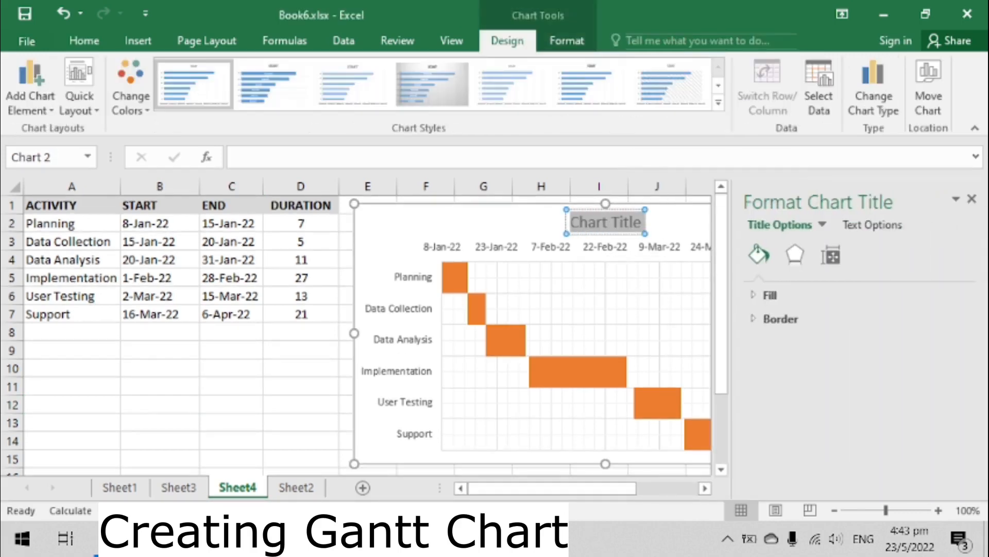
type("Gantt Chart")
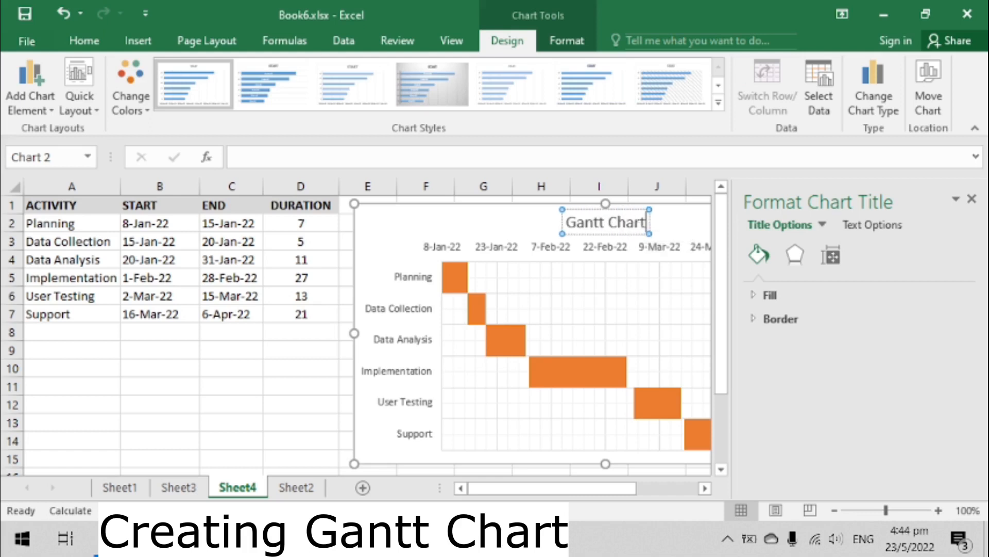
left_click(231, 440)
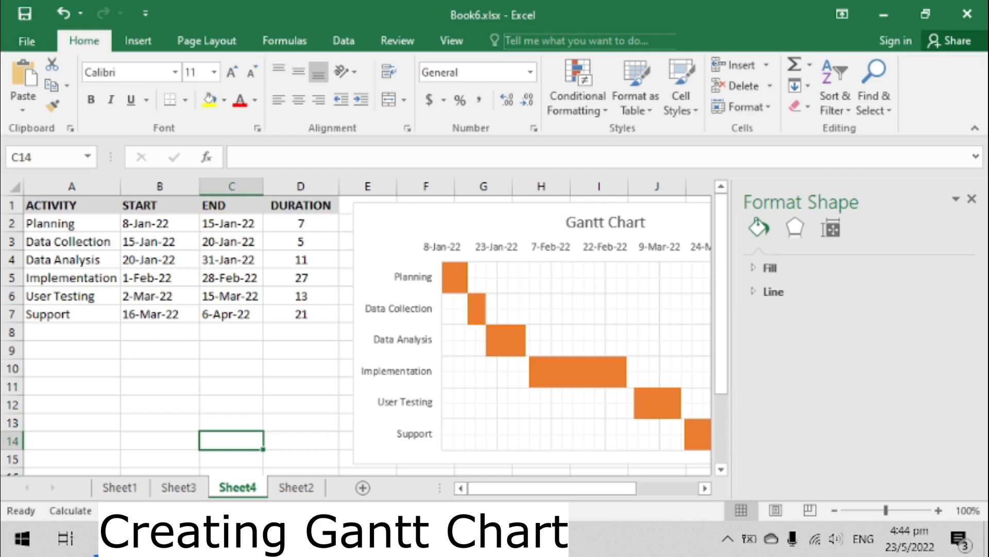
left_click(972, 198)
- Change the Support activity's end date in C7 to 16/4/2022
left_click(231, 314)
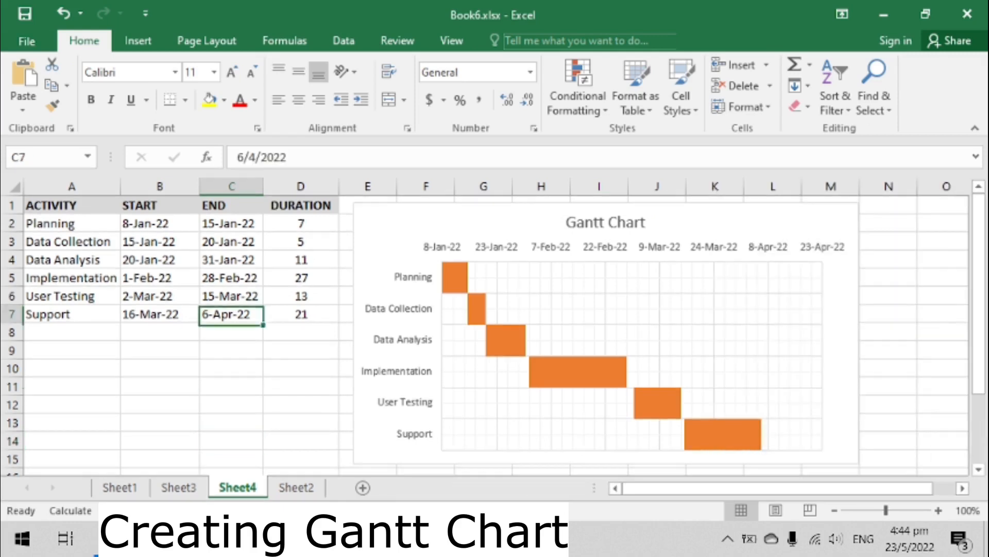
left_click(237, 158)
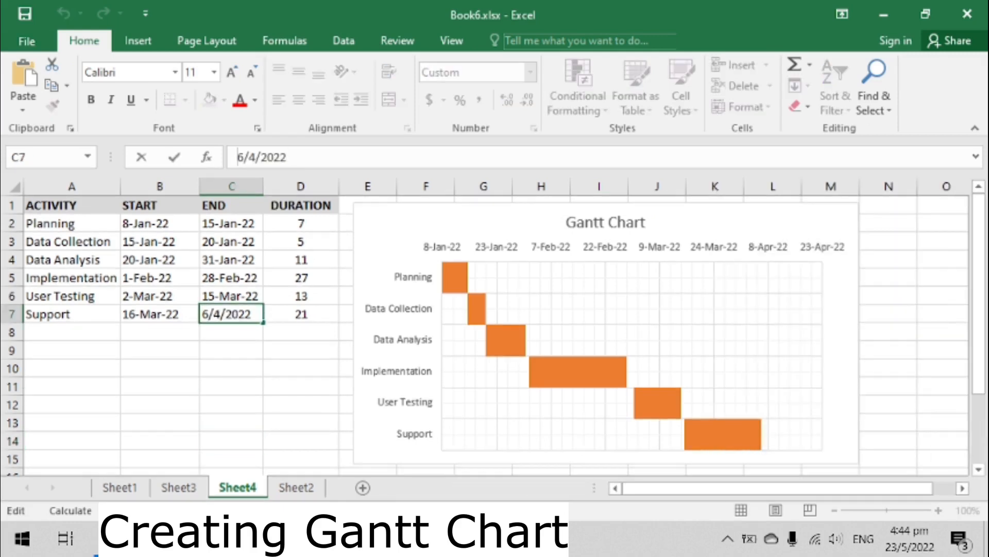
type("1")
left_click(232, 386)
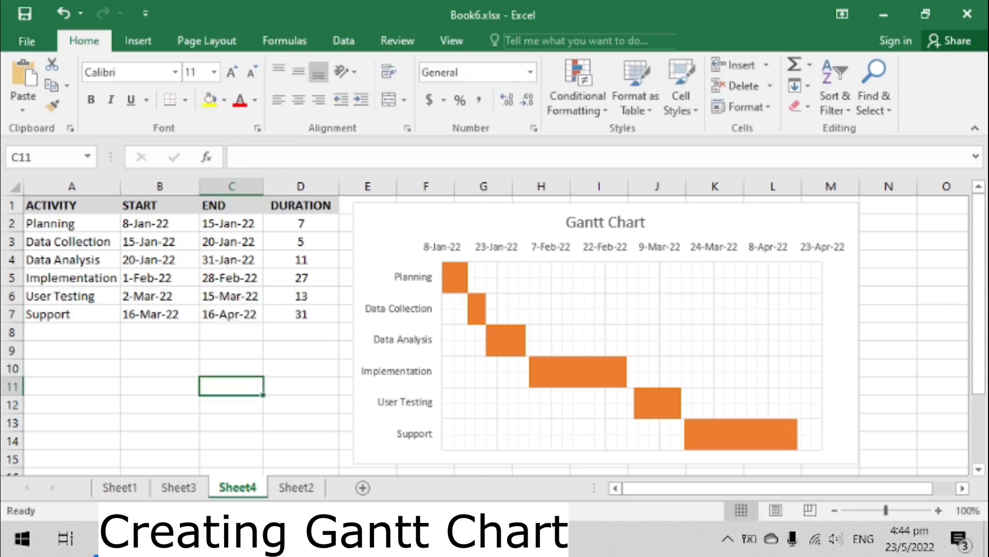
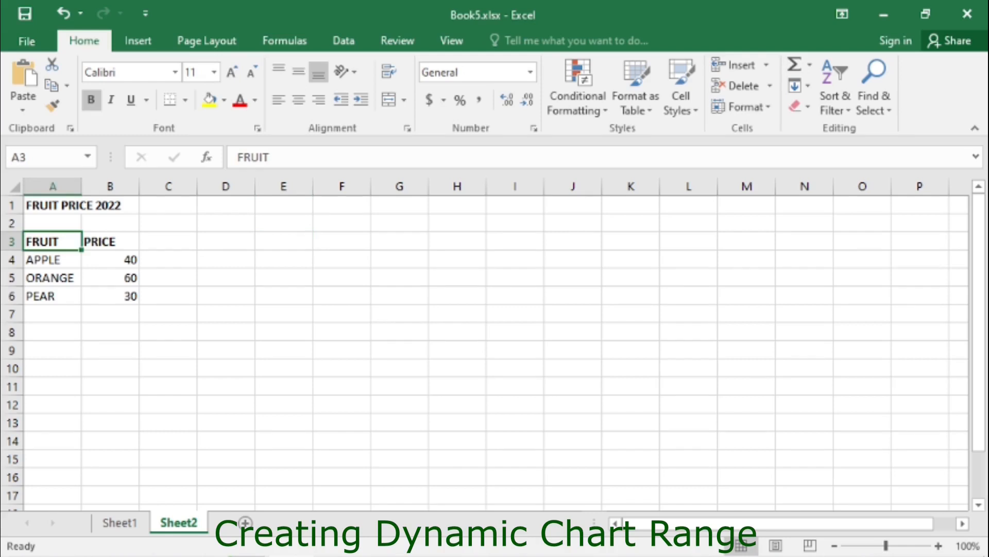
- Convert the fruit price data in A3:B6 into a table with headers
key("ctrl+a")
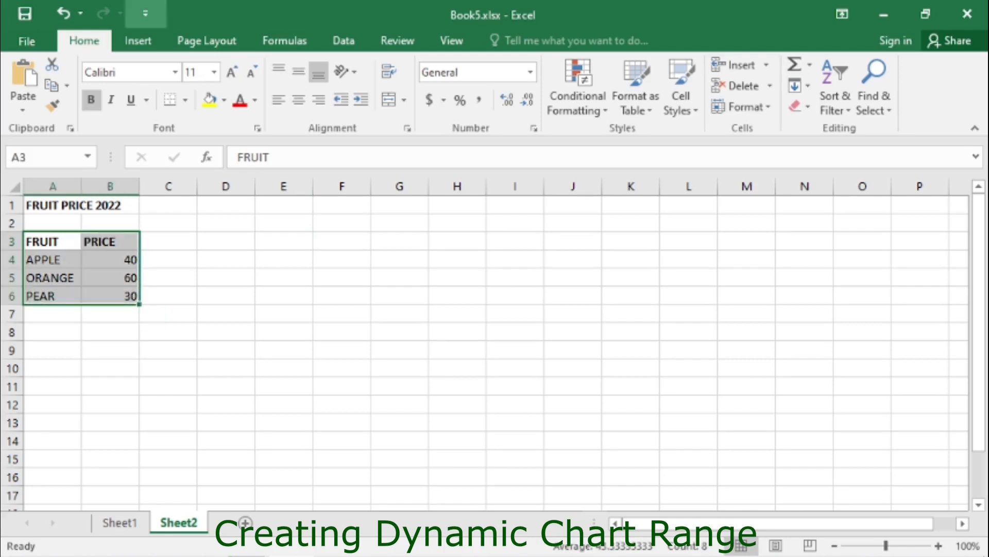
left_click(137, 41)
left_click(154, 85)
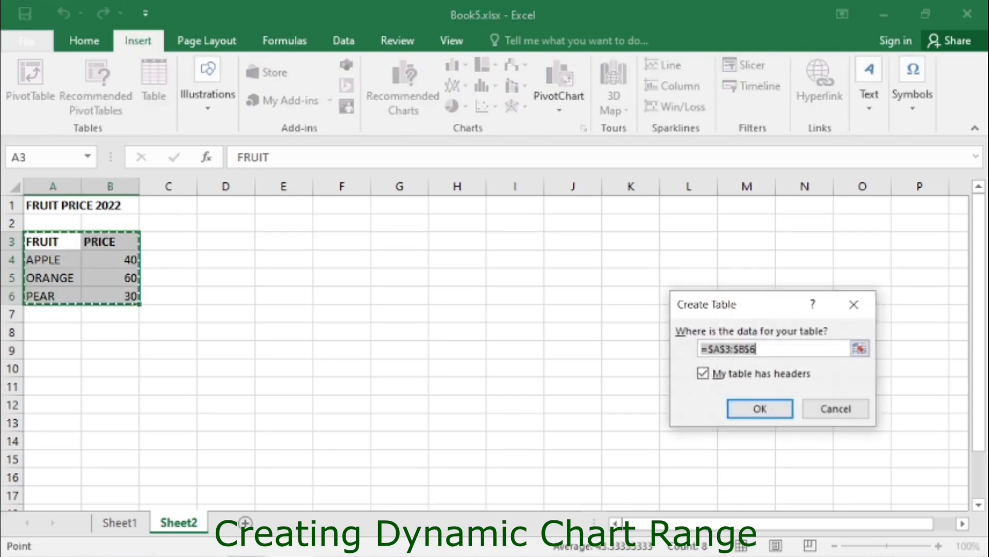
left_click_drag(765, 312, 377, 238)
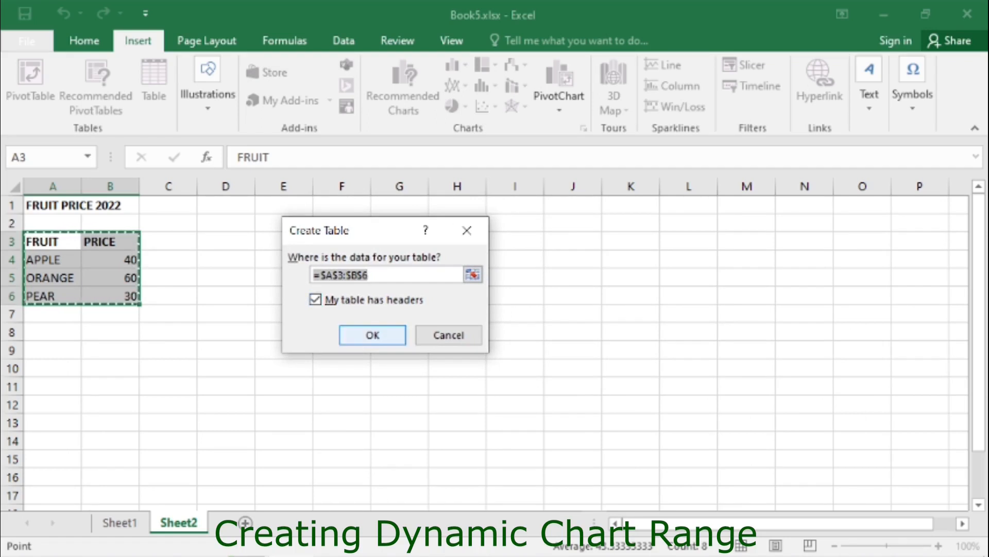
left_click(373, 335)
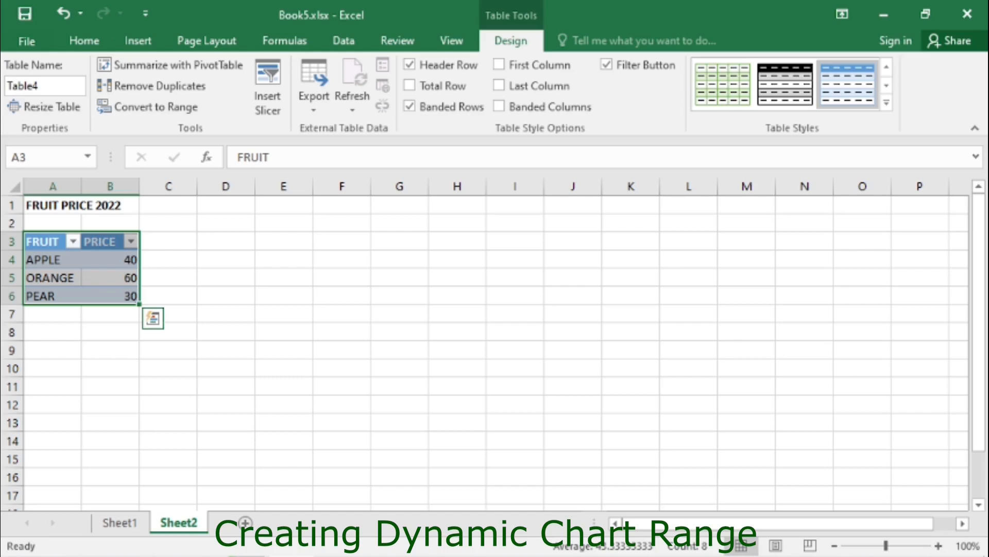
- Insert a 2-D pie chart from the fruit price table
left_click(138, 41)
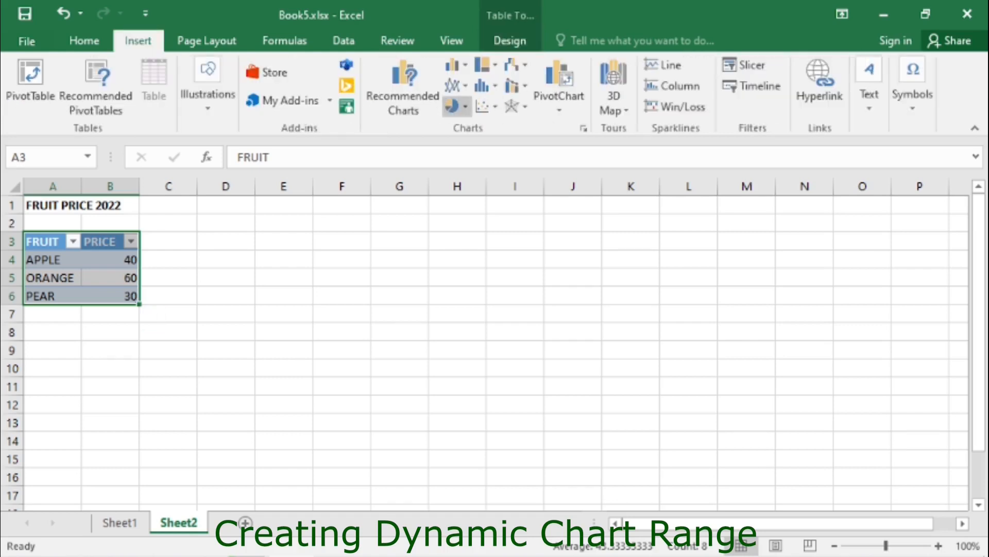
left_click(451, 106)
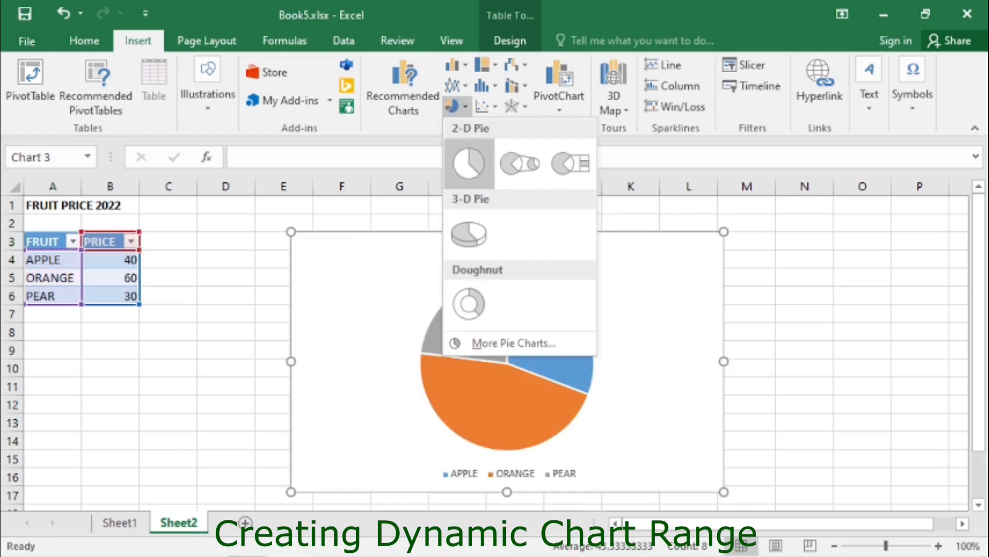
left_click(468, 166)
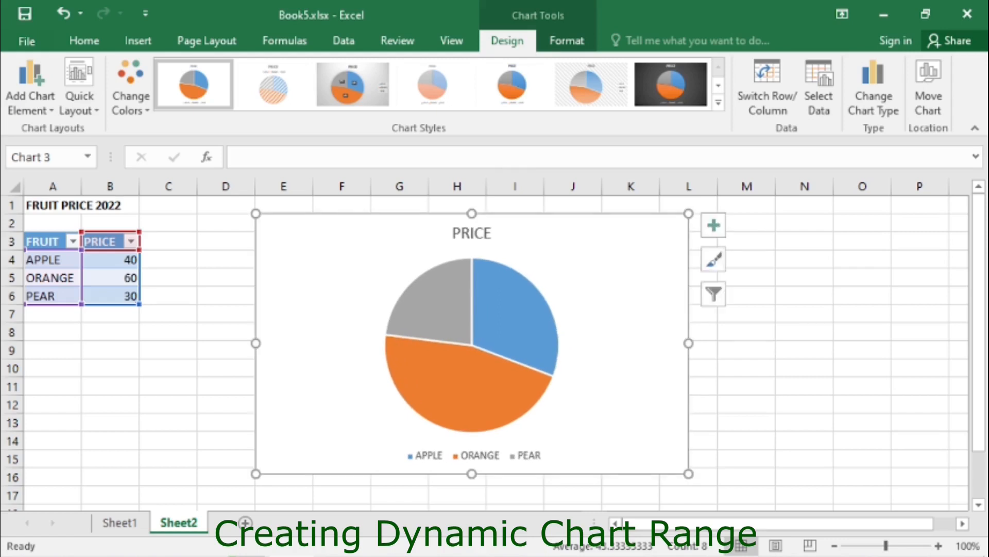
- Add a new table row with fruit BANANA and price 70
left_click(52, 314)
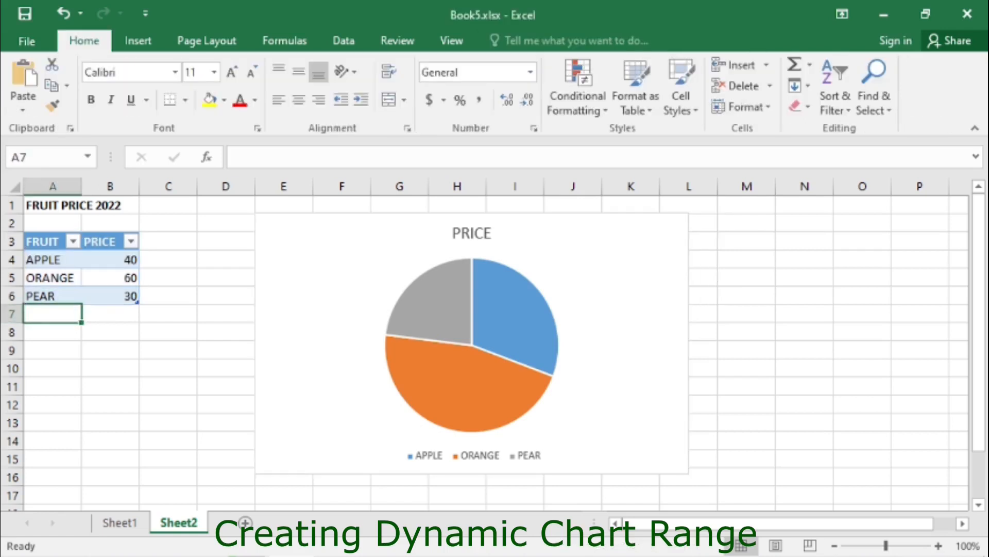
type("BANANA")
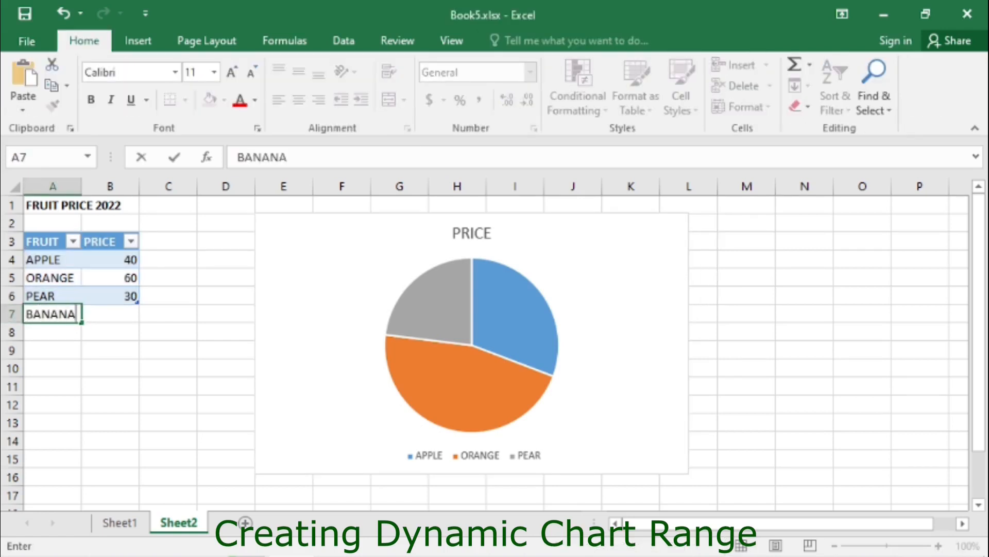
key("Tab")
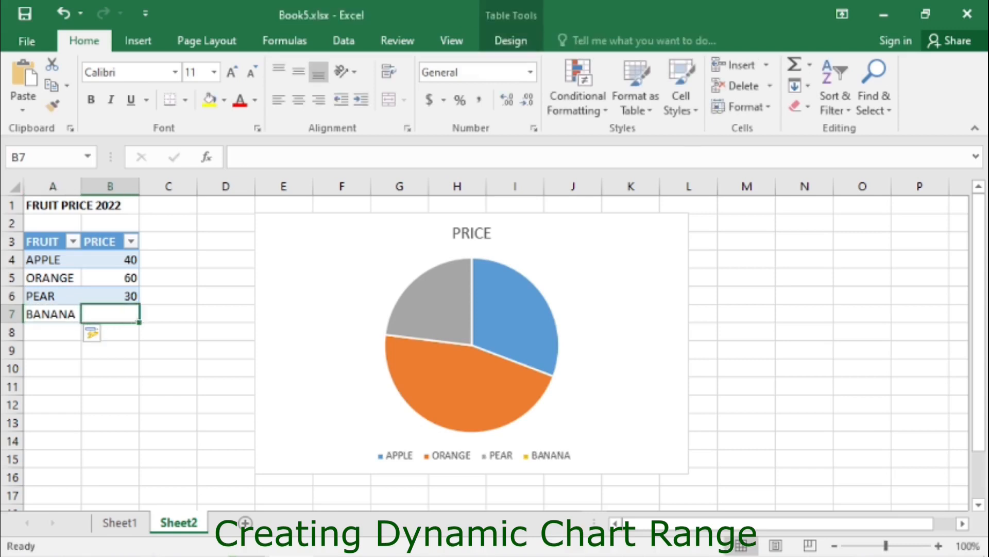
type("70")
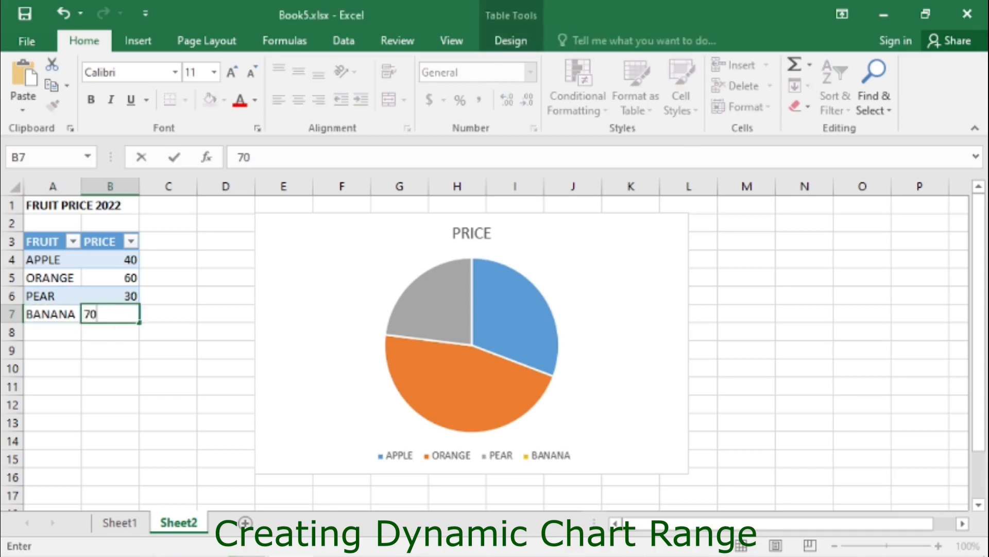
key("Return")
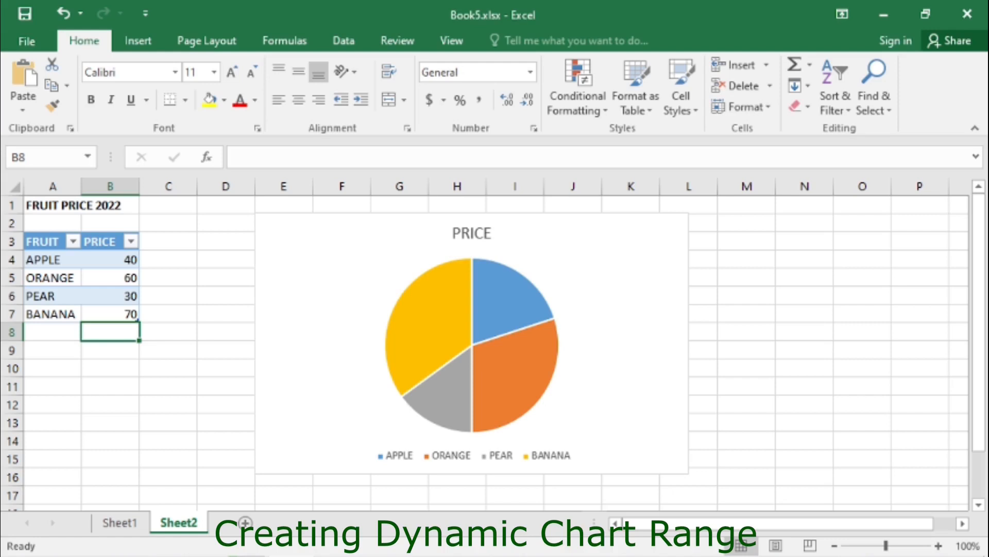
- Change the APPLE price in B4 to 20
left_click(109, 260)
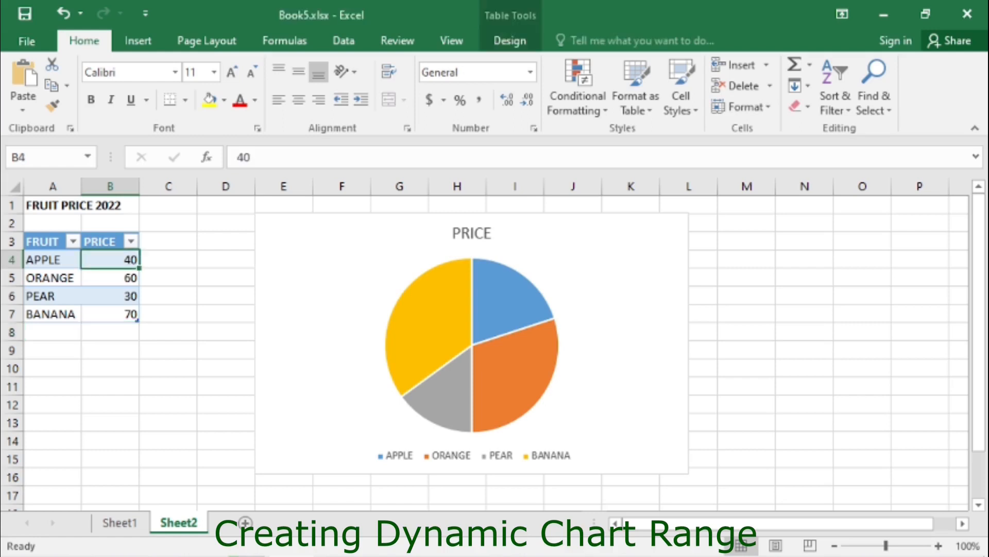
type("20")
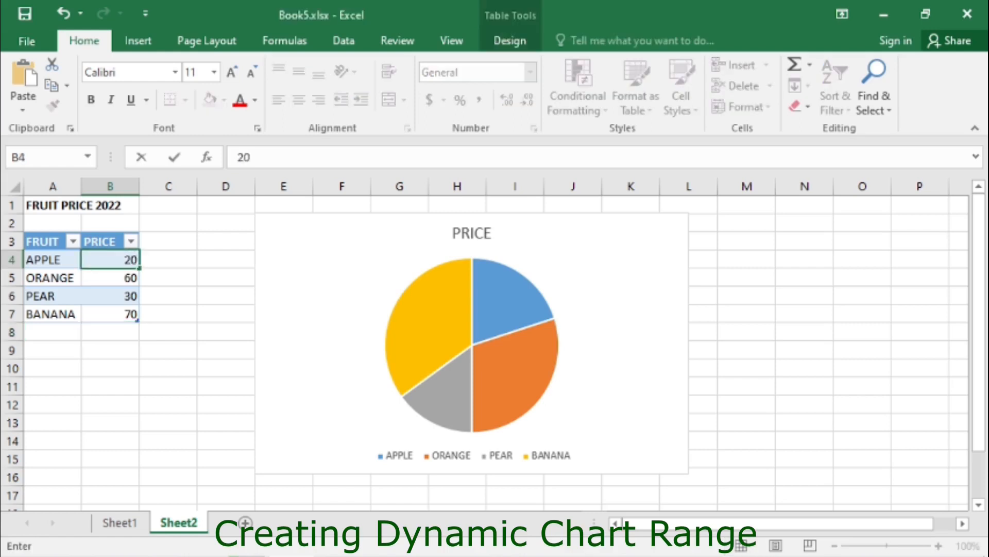
key("Return")
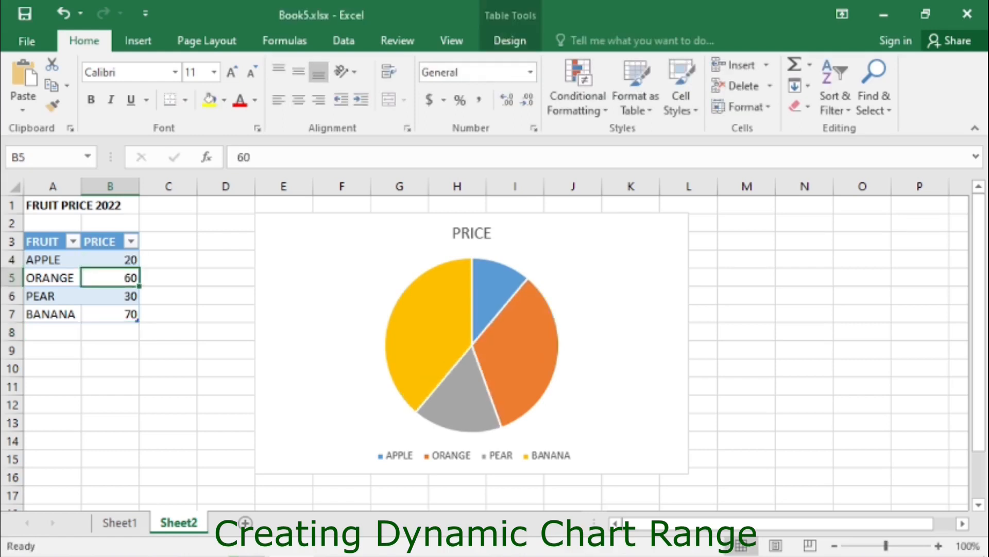
- Turn on data labels for the pie chart through its chart elements
left_click(168, 277)
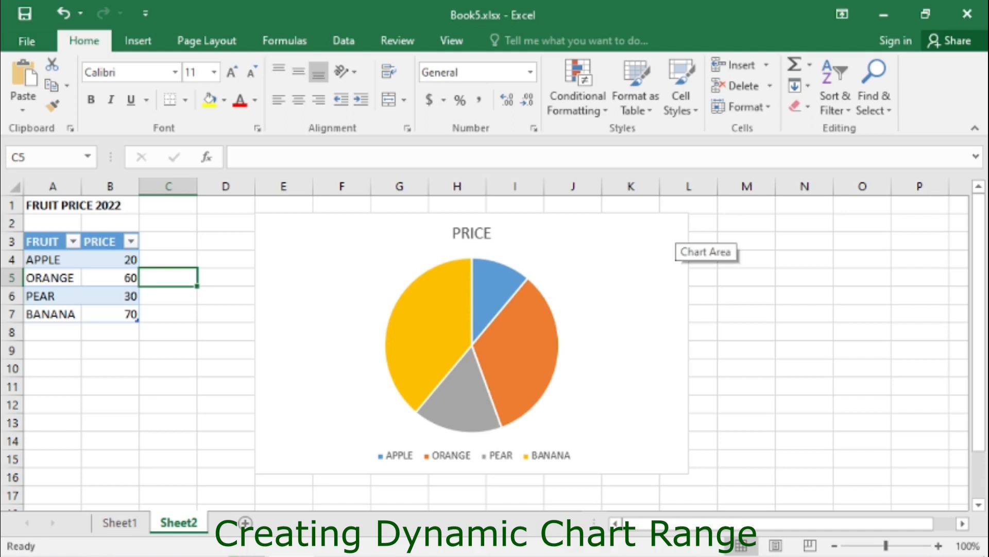
left_click(680, 242)
left_click(714, 225)
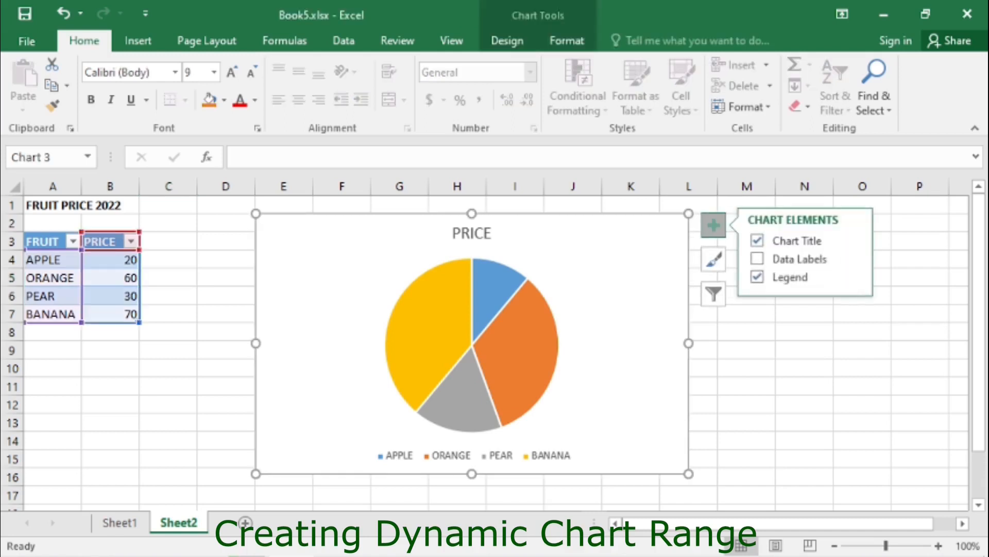
left_click(757, 259)
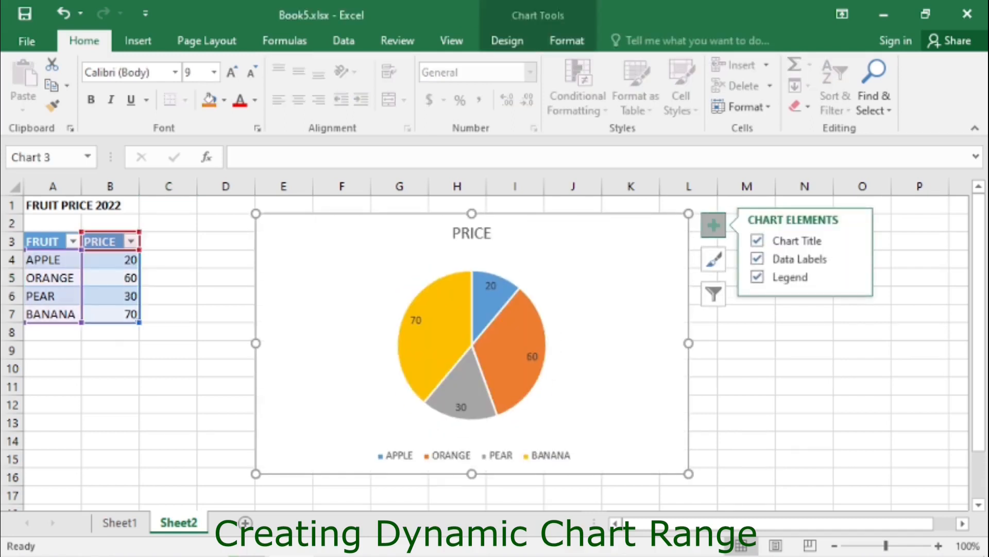
left_click(225, 277)
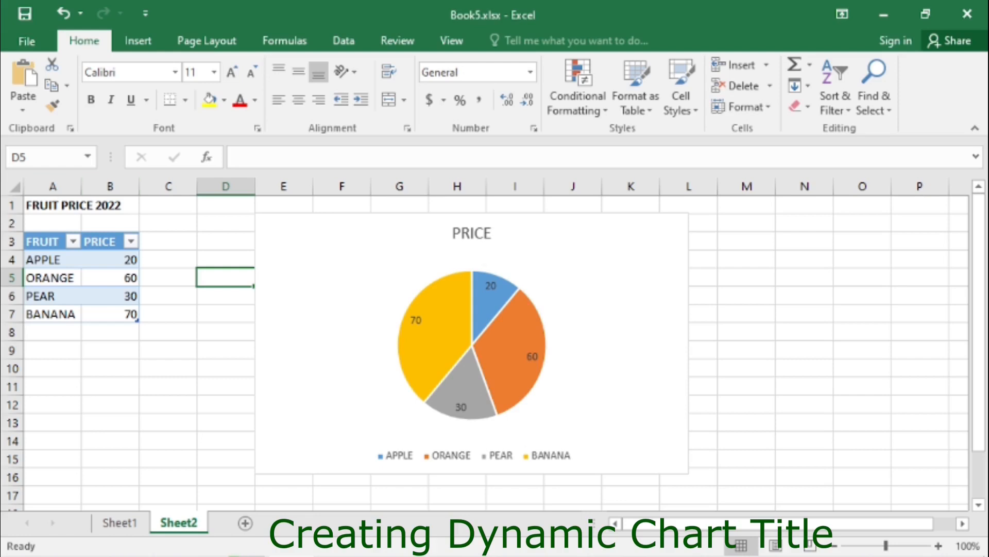
- Link the pie chart's title to cell A1 with the formula =Sheet2!$A$1
left_click(80, 205)
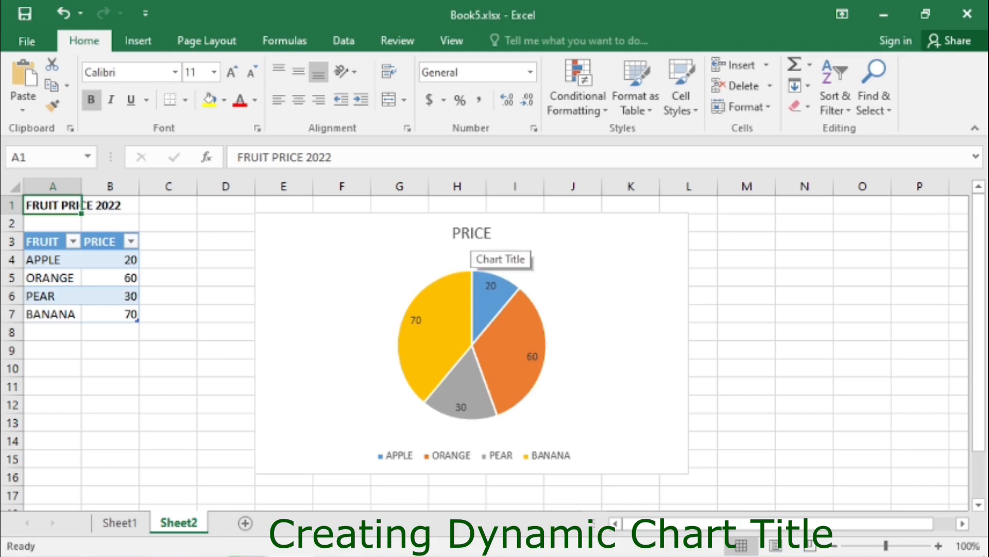
left_click(471, 234)
left_click(168, 277)
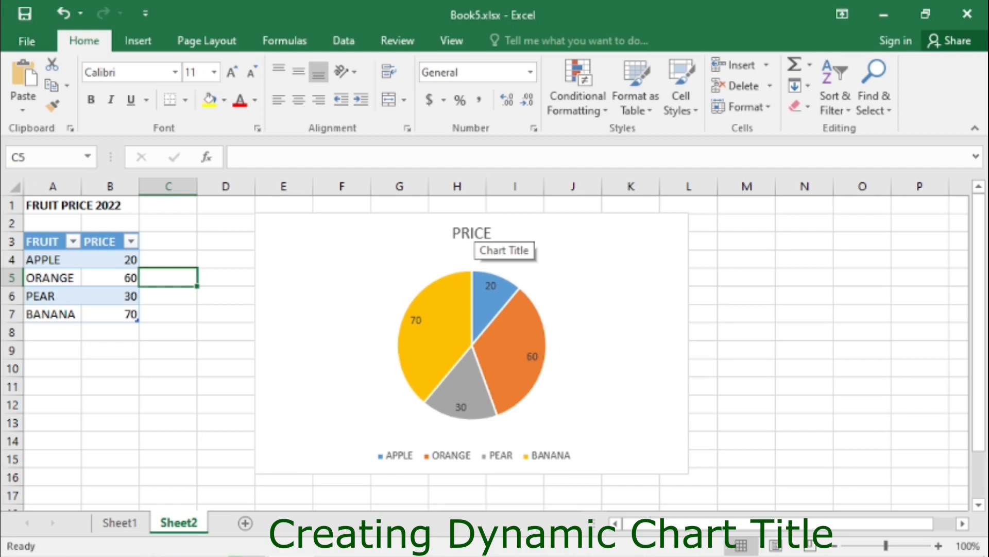
left_click(472, 234)
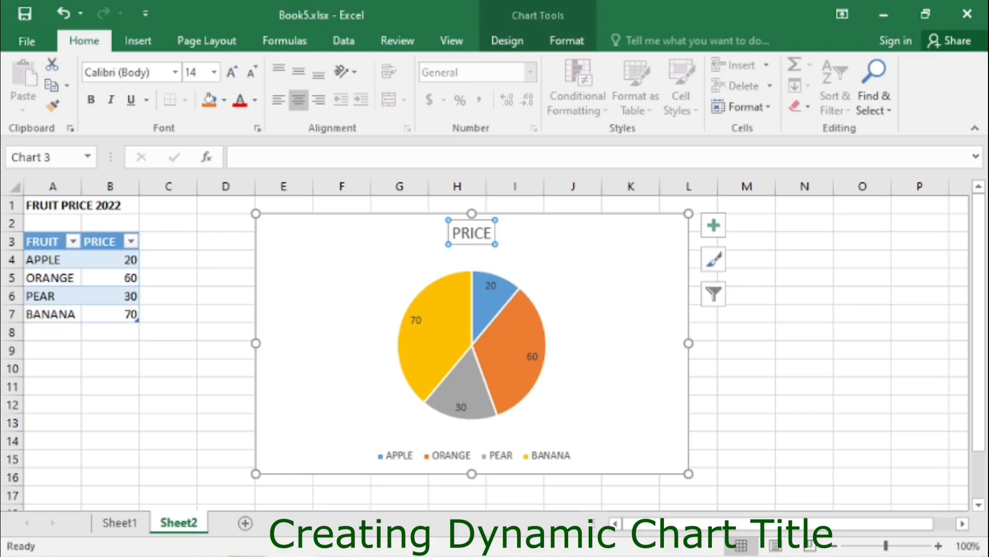
left_click(278, 158)
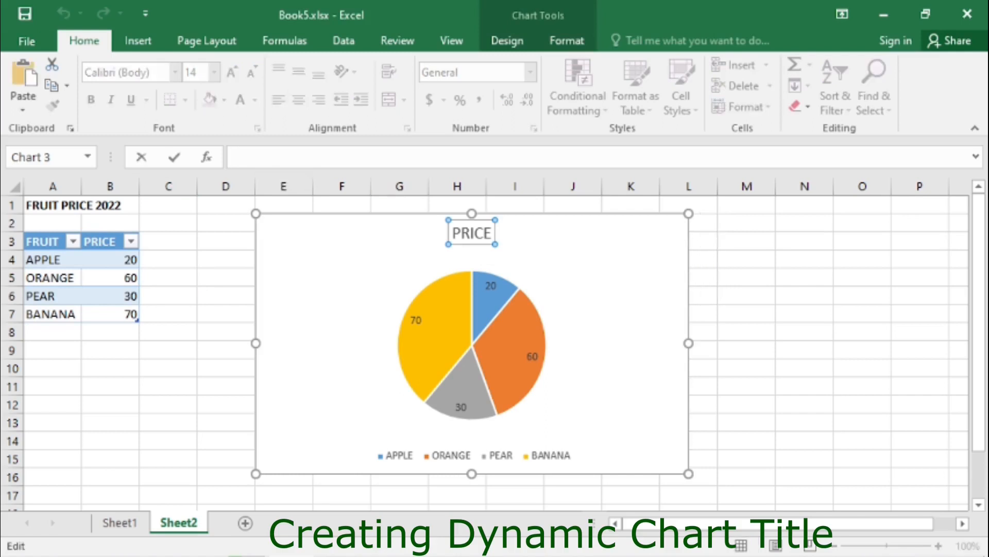
type("=")
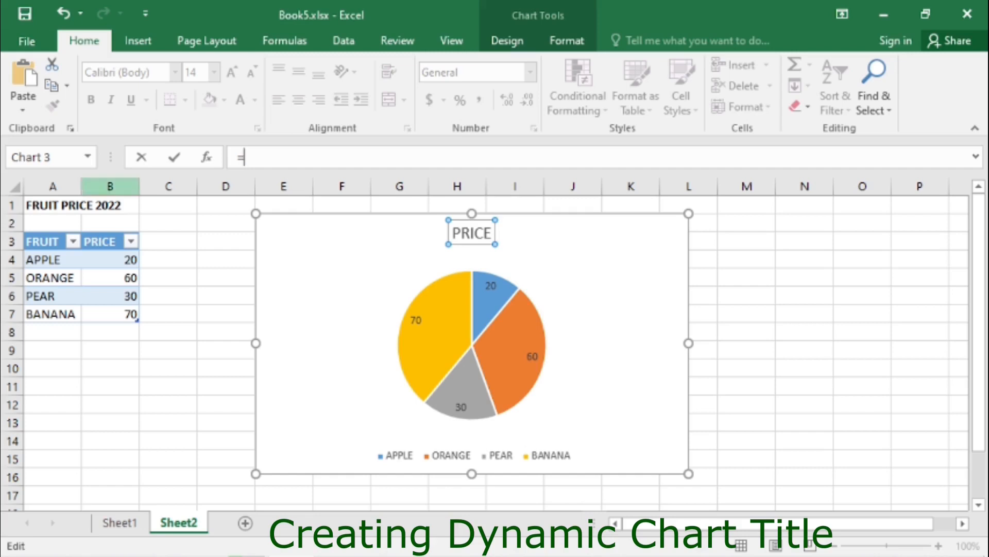
left_click(52, 205)
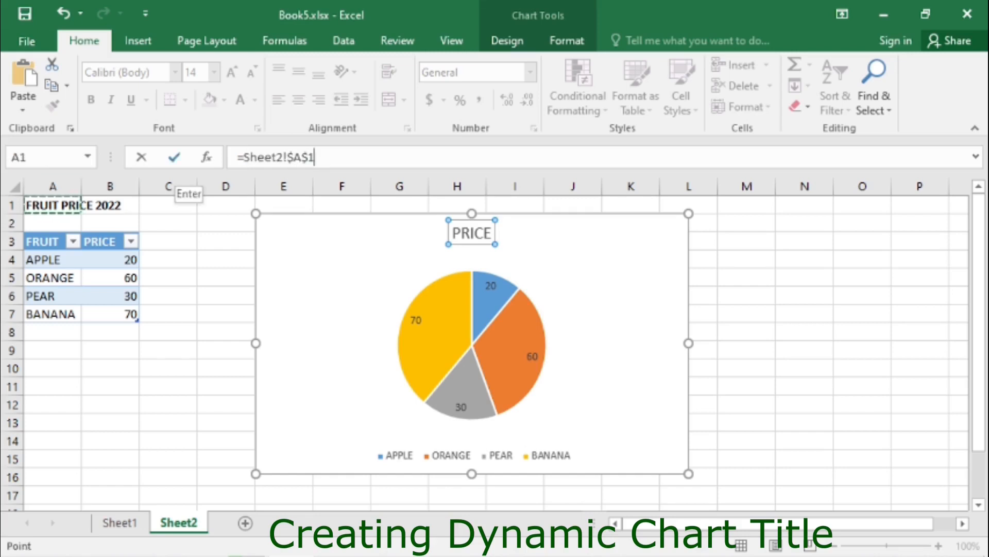
left_click(175, 158)
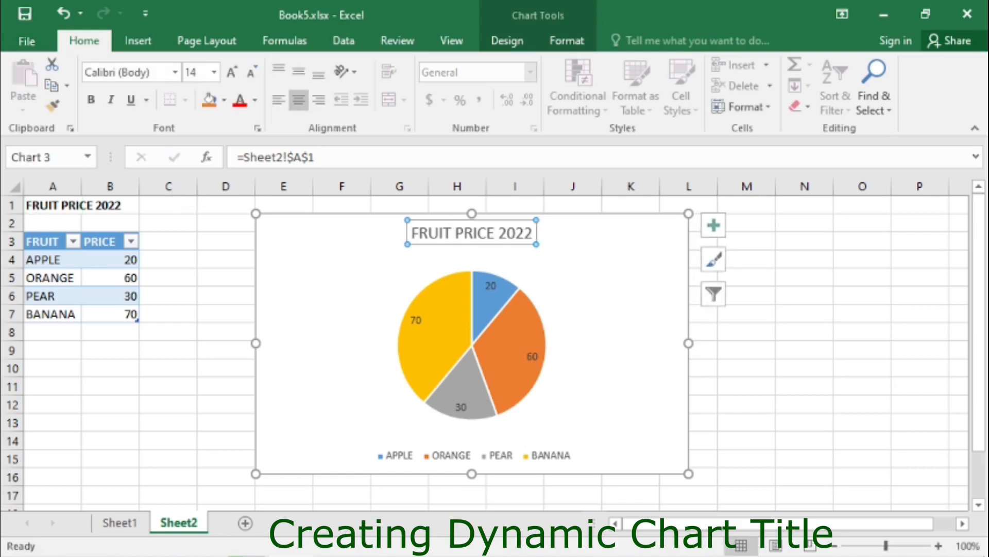
- Edit the heading in A1 to FRUIT PRICE 2021
left_click(226, 241)
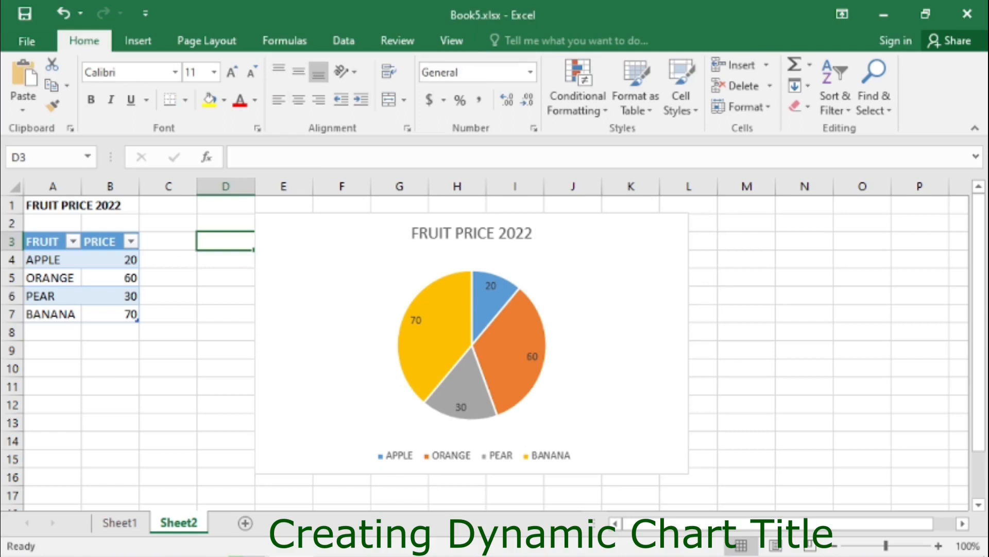
left_click(53, 205)
left_click(331, 157)
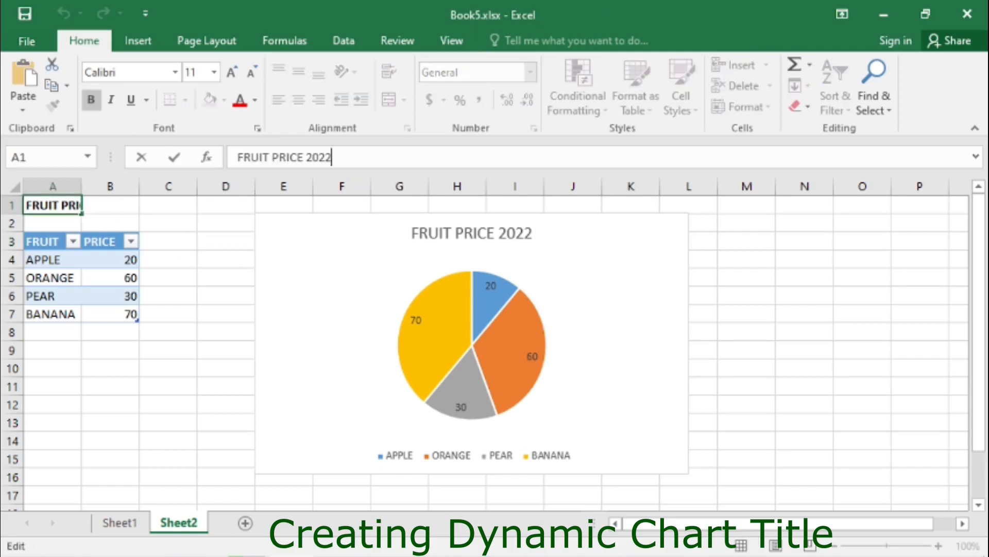
key("BackSpace")
type("1")
key("Return")
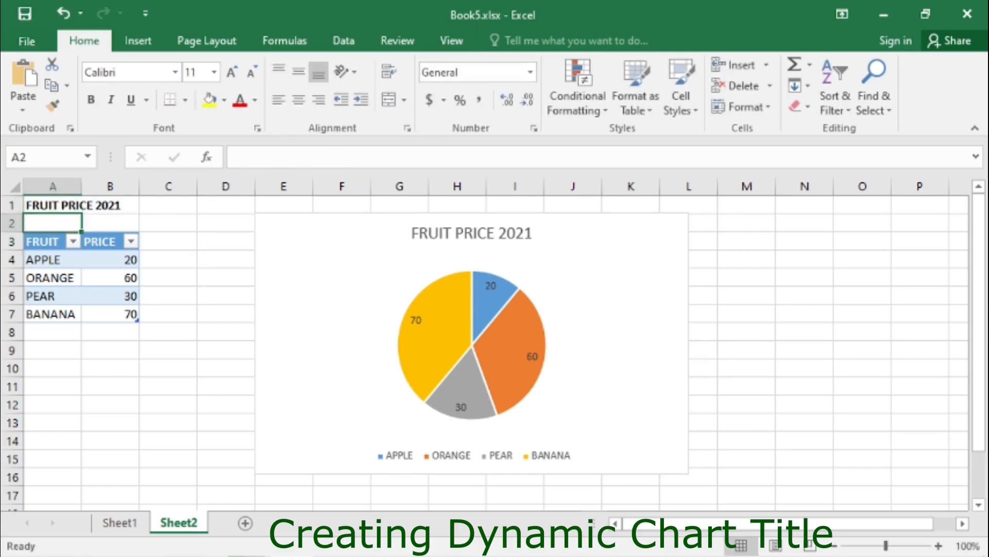
- Add list data validation to cell O2 using the month headers B1:F1 as the source
left_click(226, 241)
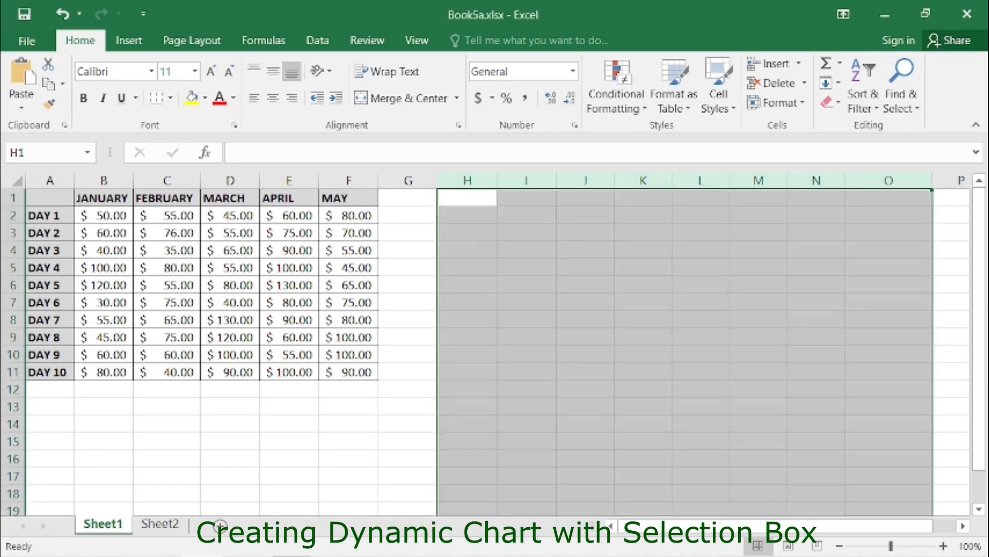
left_click(467, 215)
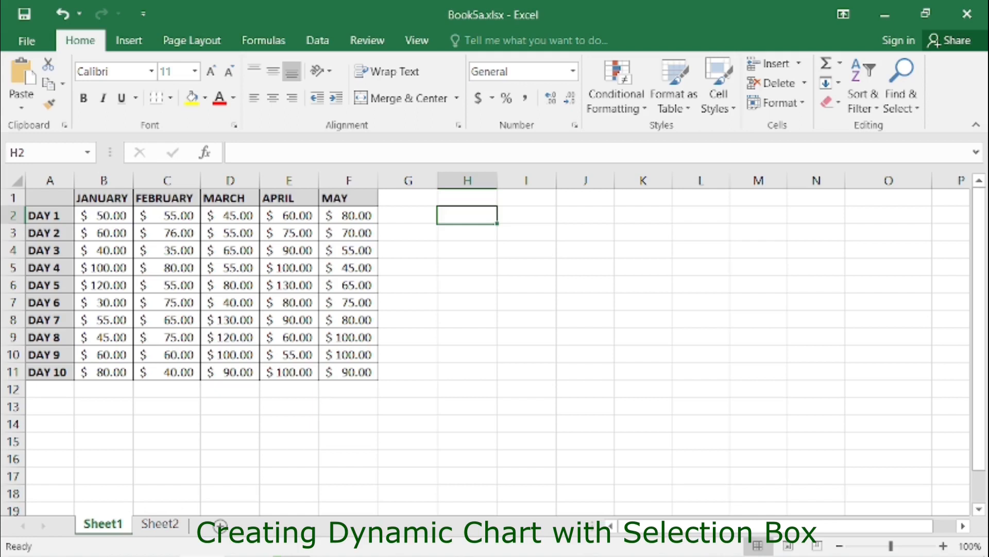
key("Right")
key("Right")
key("Right")
key("Right")
key("Right")
key("Right")
key("Right")
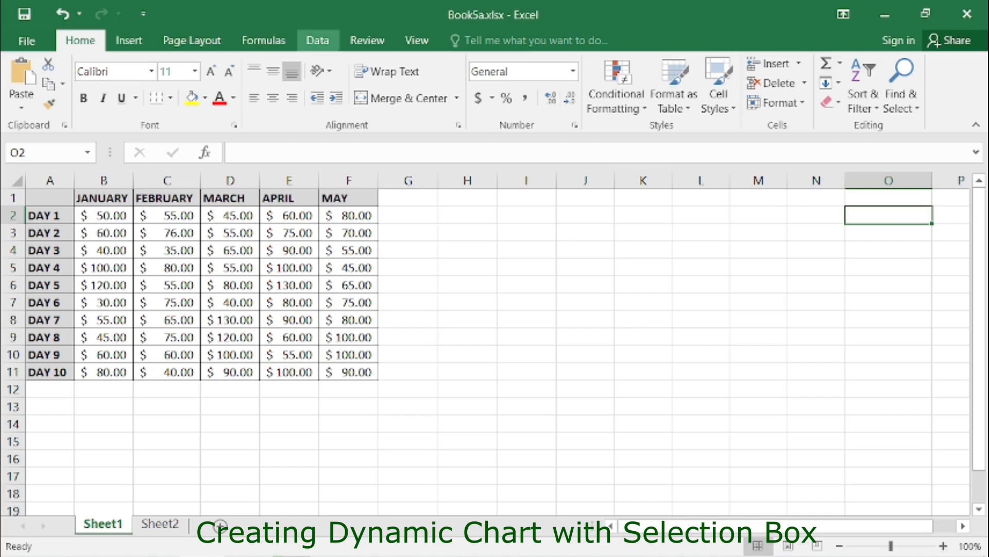
left_click(317, 40)
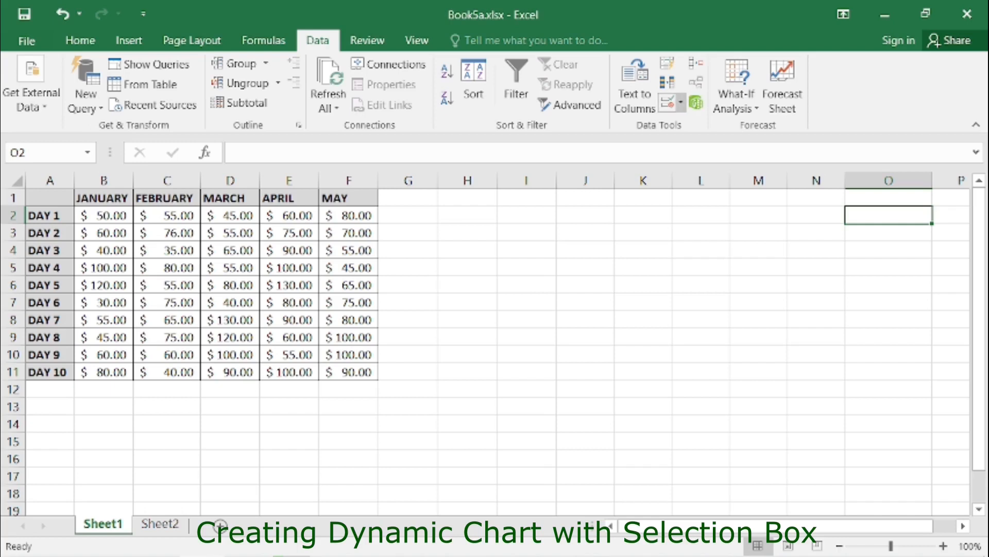
left_click(680, 102)
left_click(724, 124)
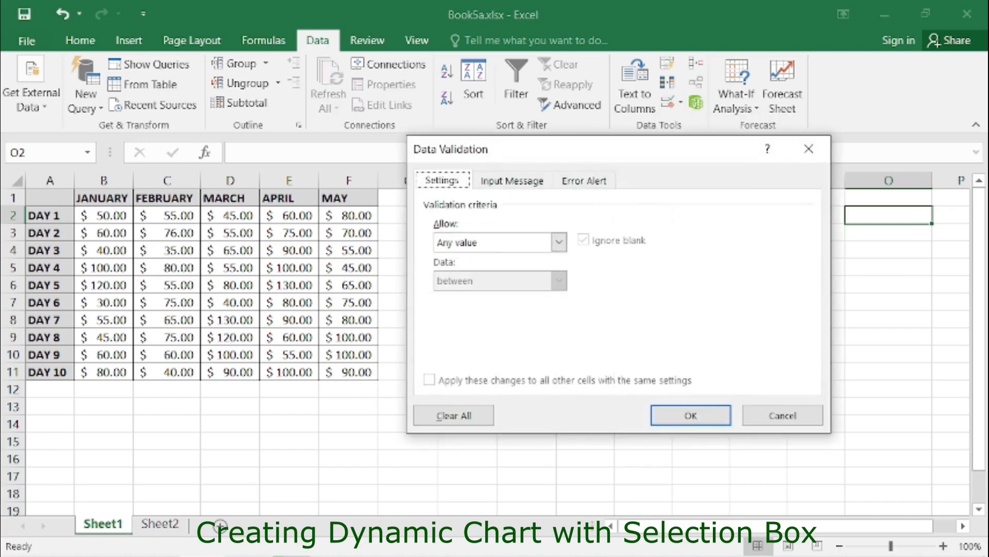
left_click(559, 242)
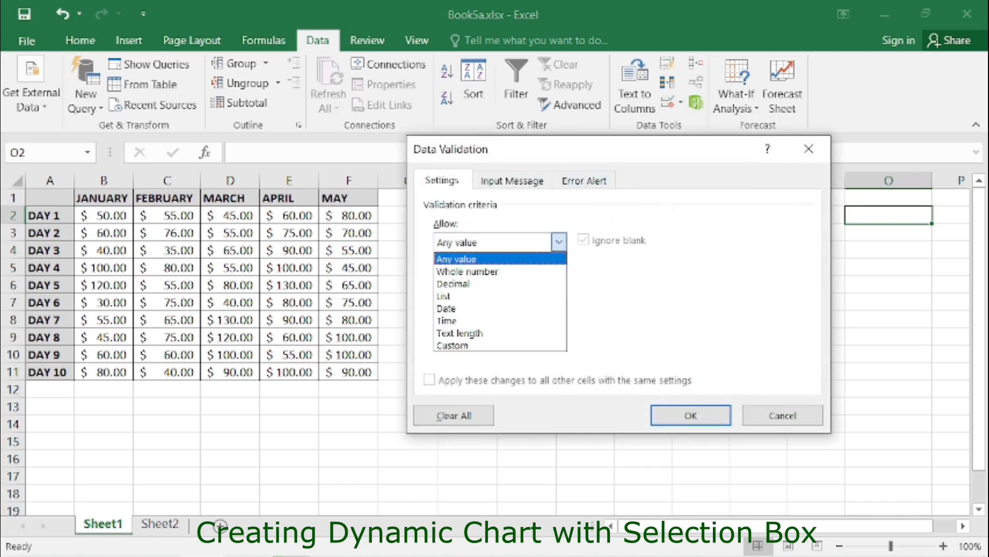
left_click(495, 295)
left_click(559, 318)
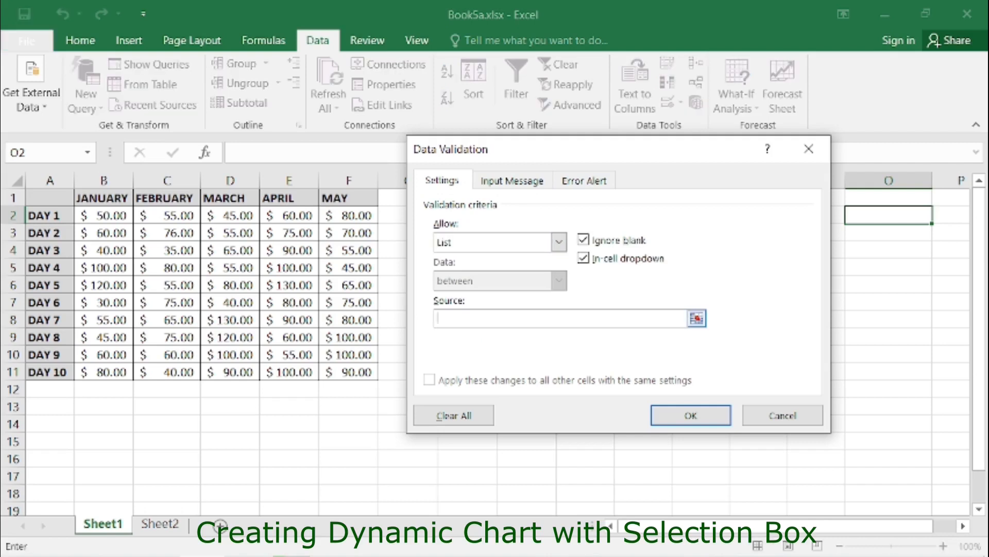
left_click_drag(103, 198, 351, 198)
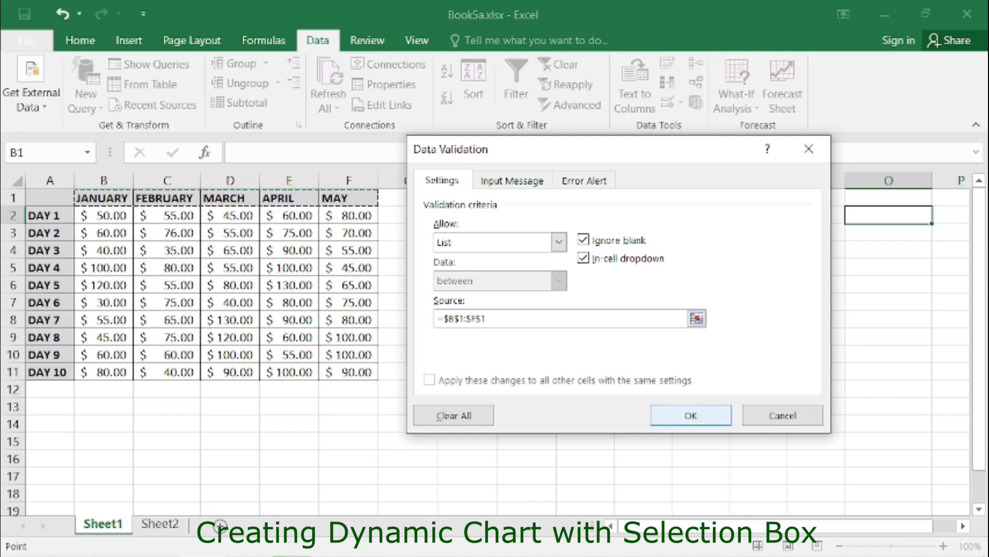
left_click(691, 415)
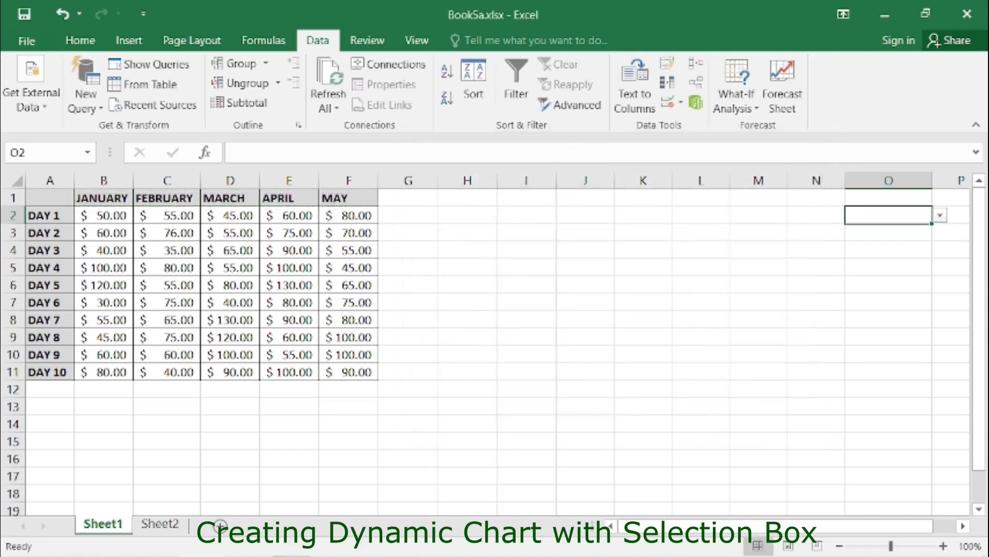
- Enter the heading MONTH in cell O1
left_click(888, 198)
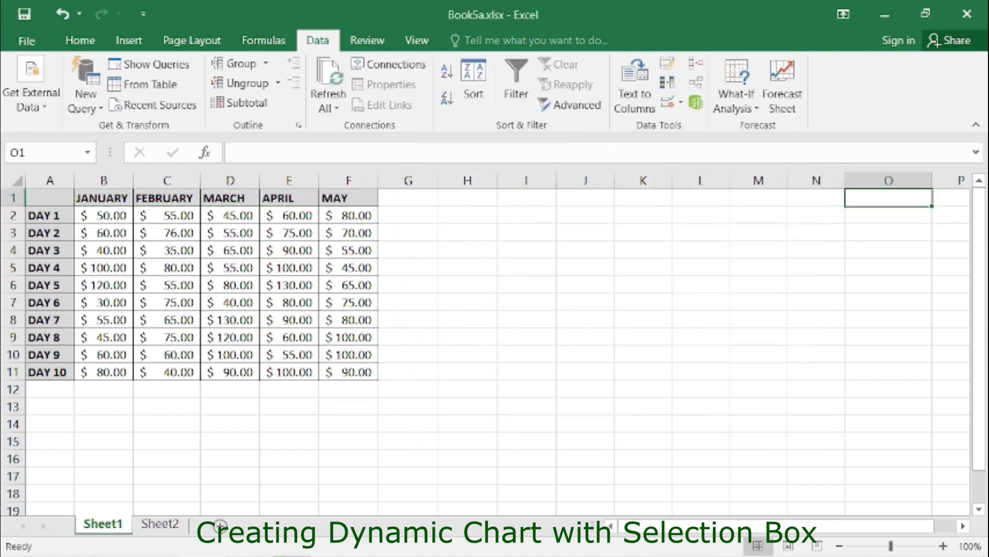
type("MONTH")
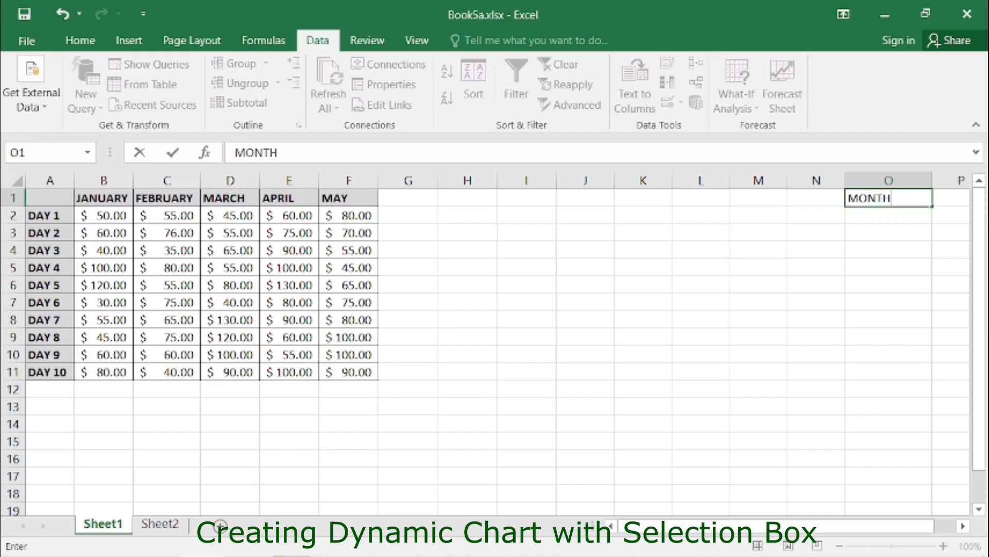
key("Return")
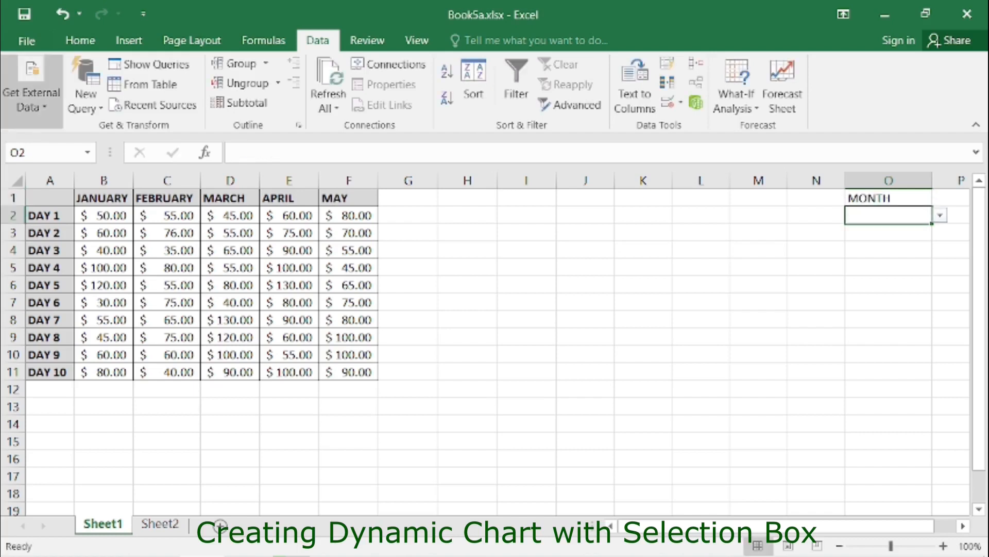
- Fill the selection cell O2 with yellow and make the MONTH heading bold
left_click(80, 40)
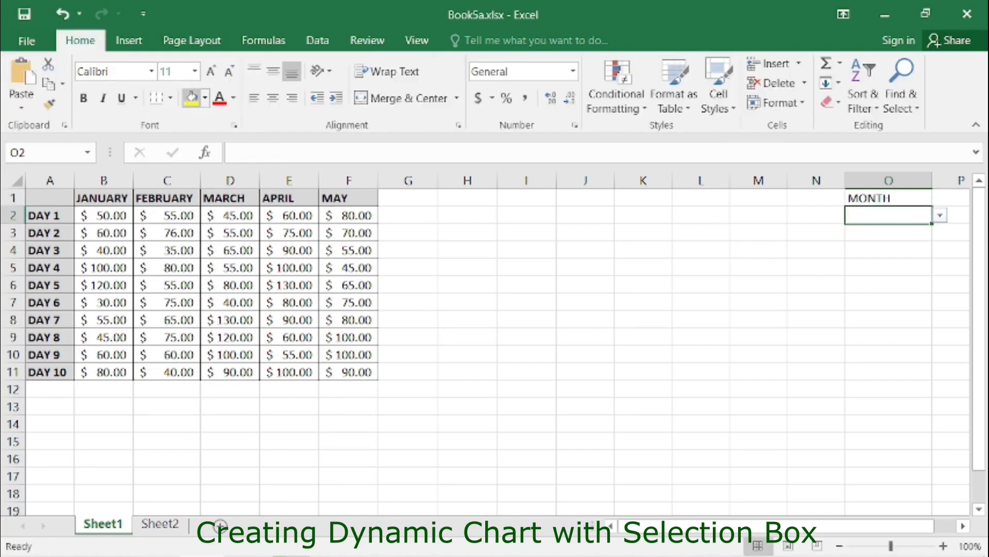
left_click(192, 98)
left_click(888, 198)
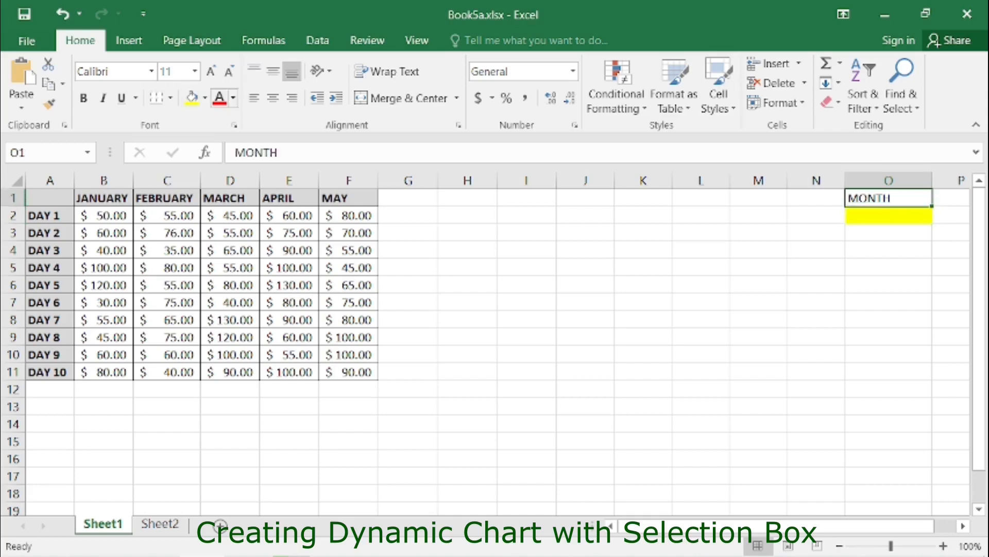
left_click(84, 98)
- Link cell I1 to the selection cell with the formula =O2
left_click(527, 198)
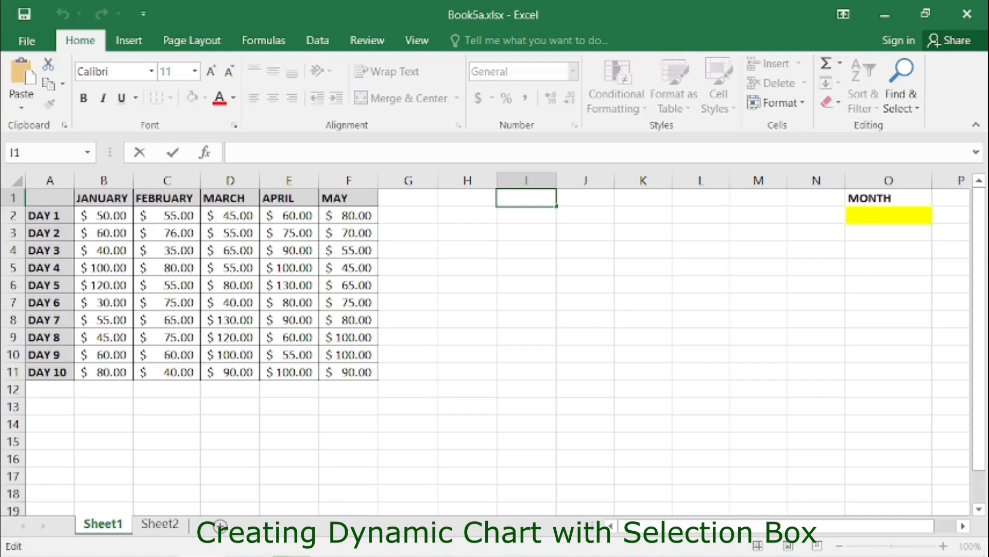
type("=O2")
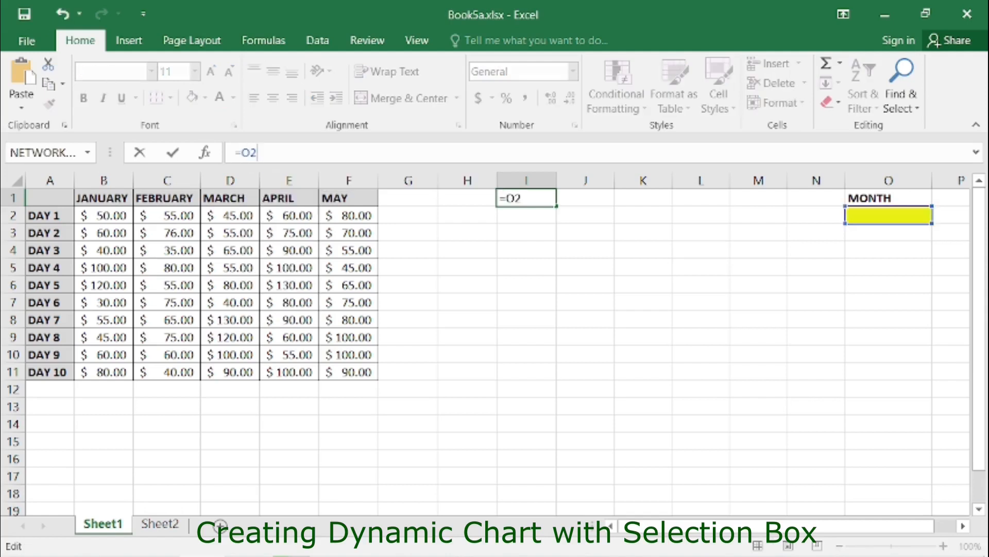
key("ctrl+Return")
left_click(586, 285)
left_click(526, 198)
- Pick JANUARY from the O2 drop-down list
left_click(889, 216)
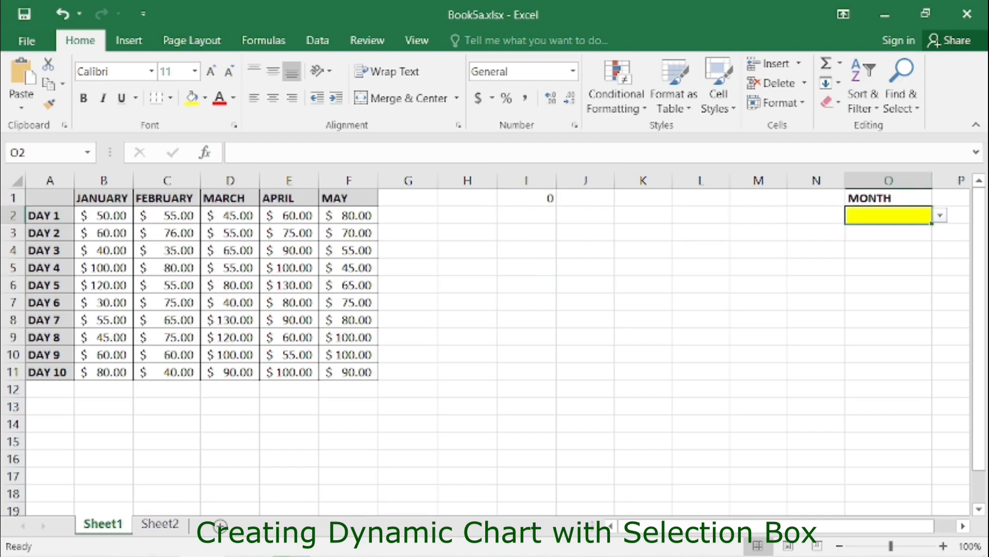
left_click(940, 216)
left_click(889, 230)
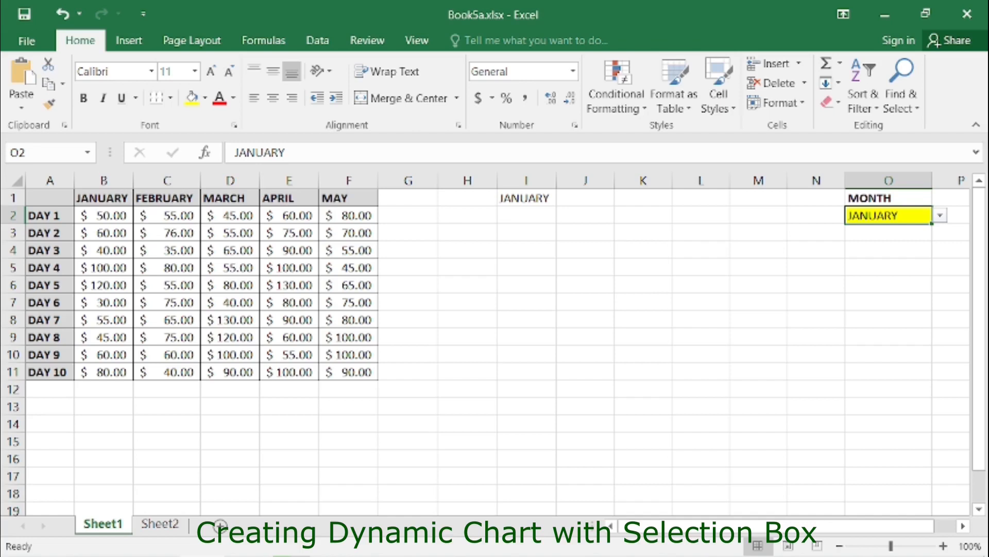
- Copy the DAY 1 to DAY 10 labels from column A into H2:H11
left_click(50, 215)
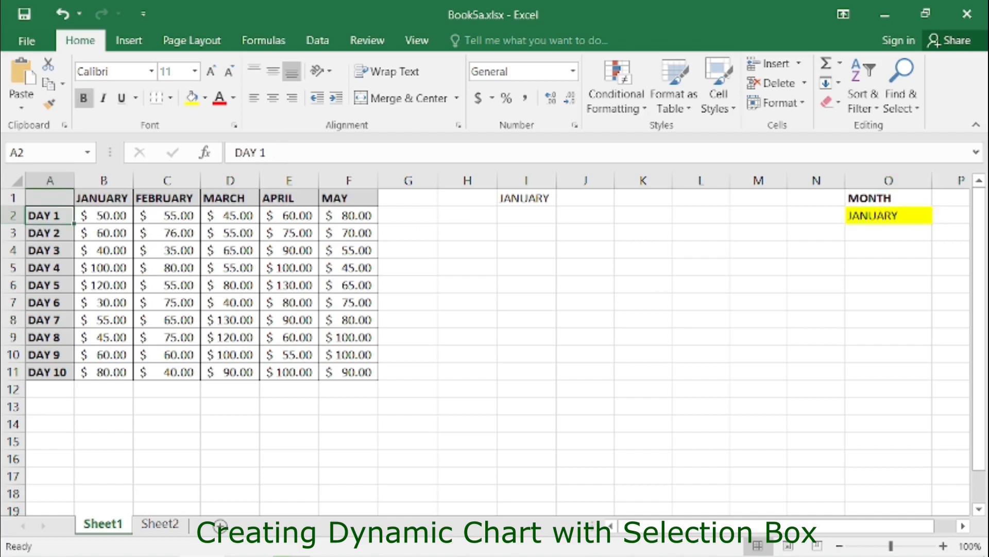
key("ctrl+shift+Down")
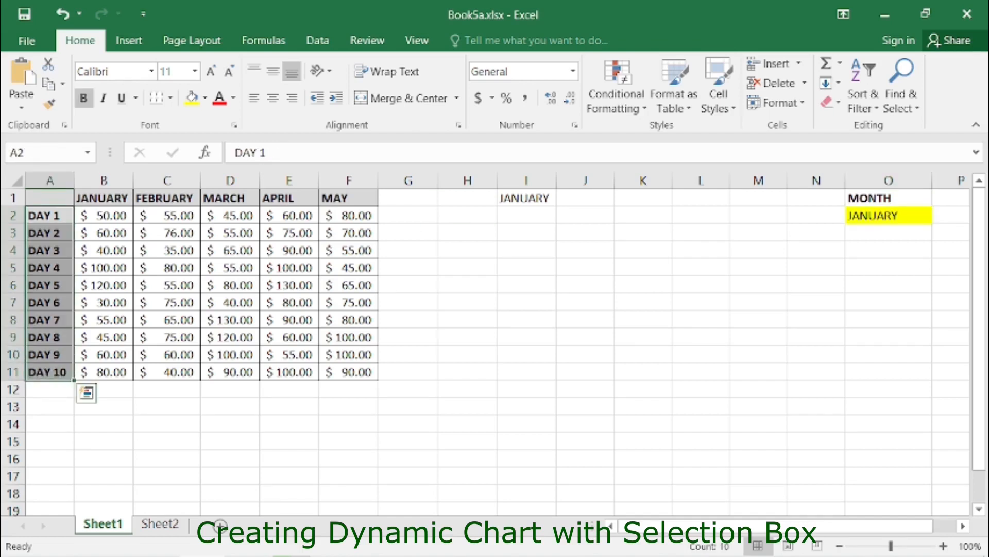
key("ctrl+c")
left_click(467, 215)
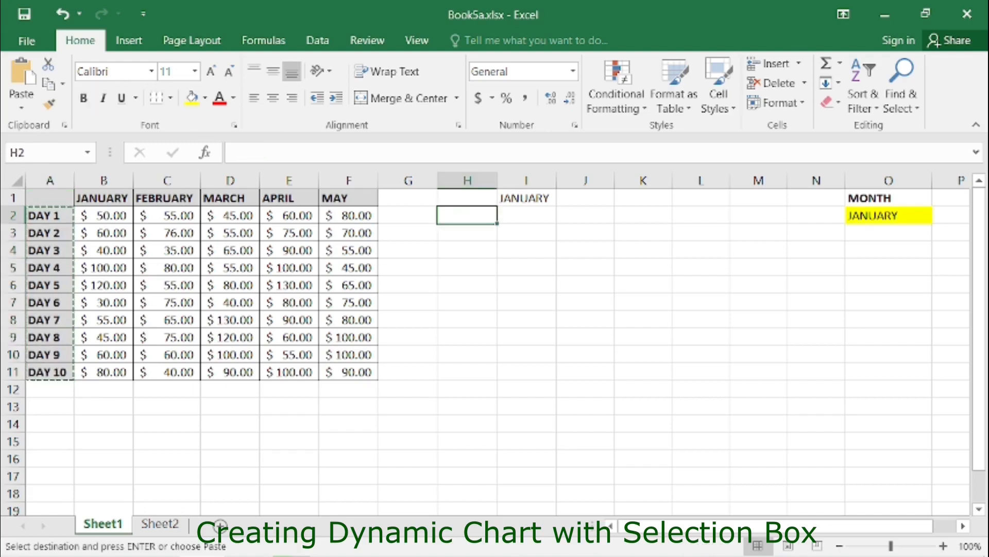
key("ctrl+v")
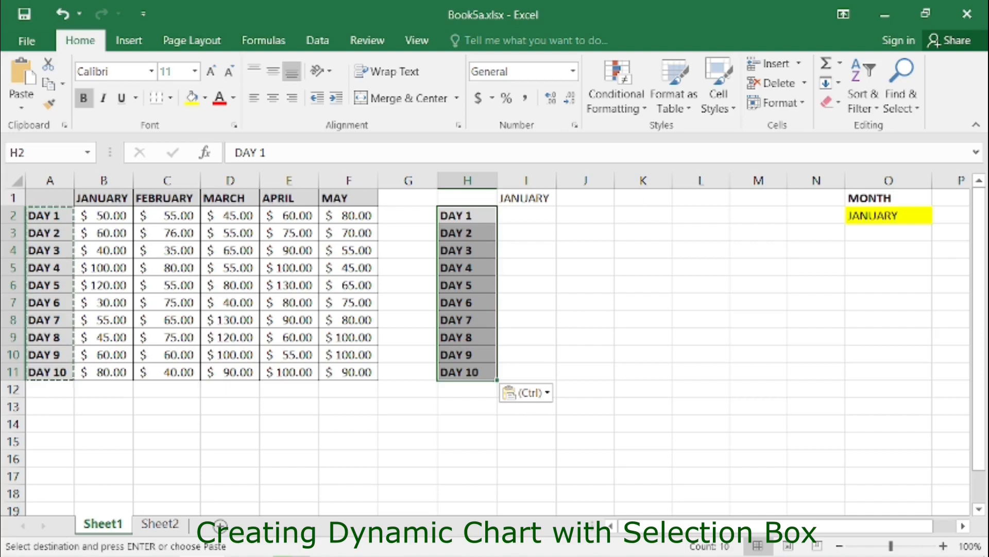
- Paste the formula =INDEX($B$2:$F$2,MATCH(H2, $A$2:$A$11,0),MATCH($I$1,$B$1:$F$1,0)) into I2:I11
key("alt+Tab")
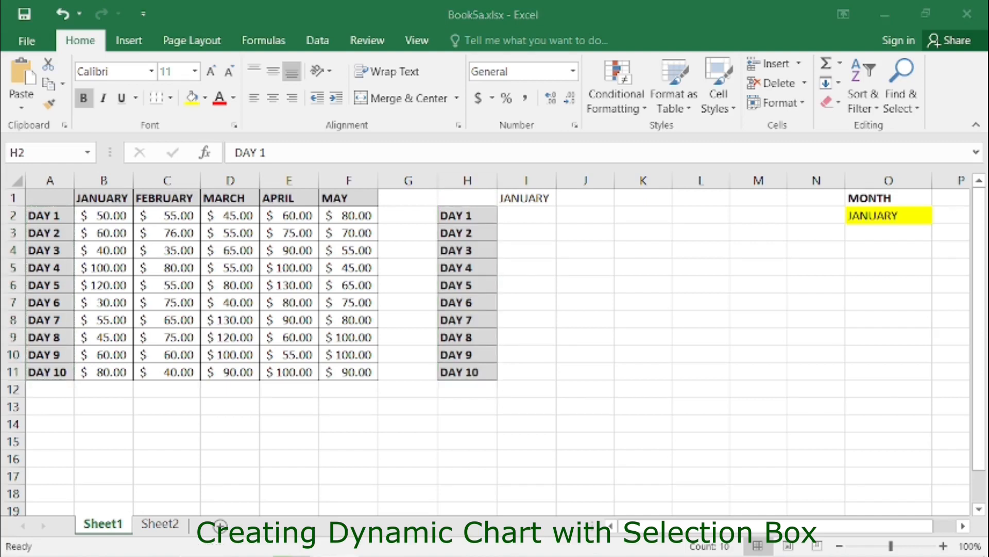
key("alt+Tab")
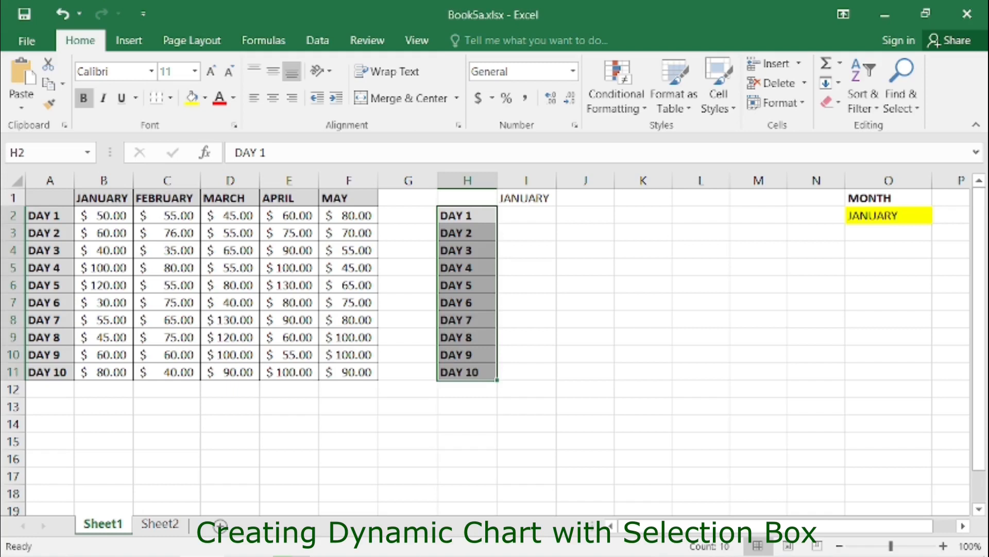
left_click(526, 215)
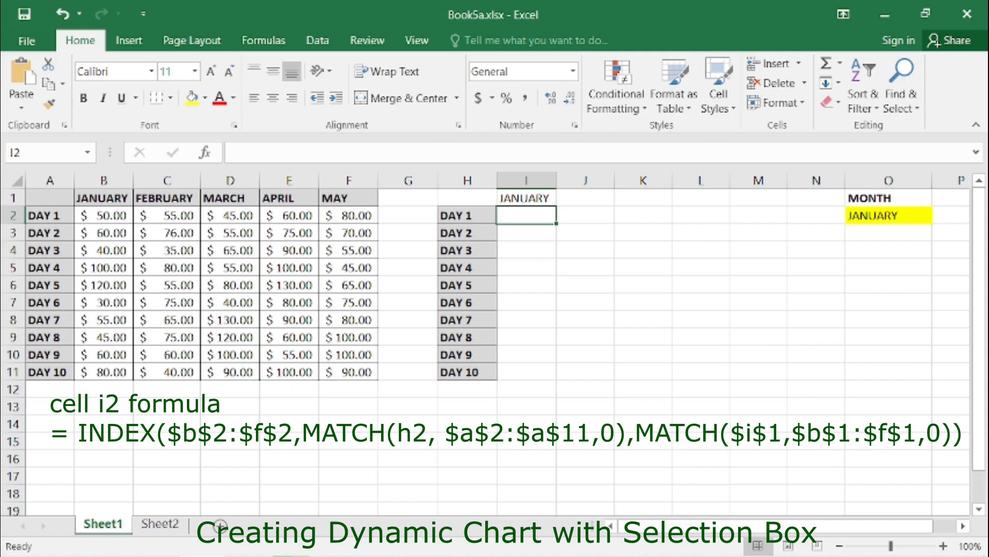
key("ctrl+v")
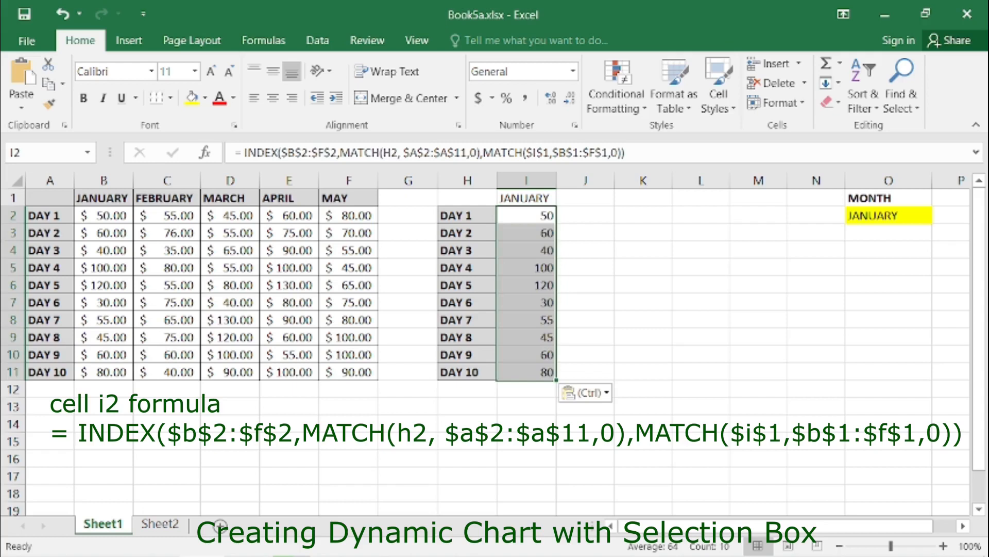
- Step through the formulas in column I to examine their row references
left_click(526, 215)
key("Down")
key("Down")
left_click(526, 215)
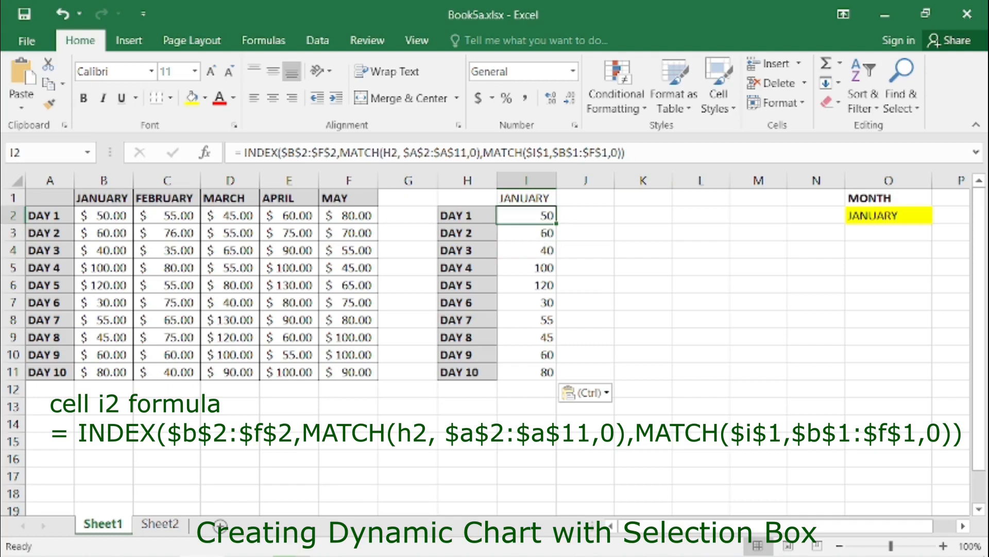
key("Down")
key("Down")
key("Up")
key("Up")
key("Down")
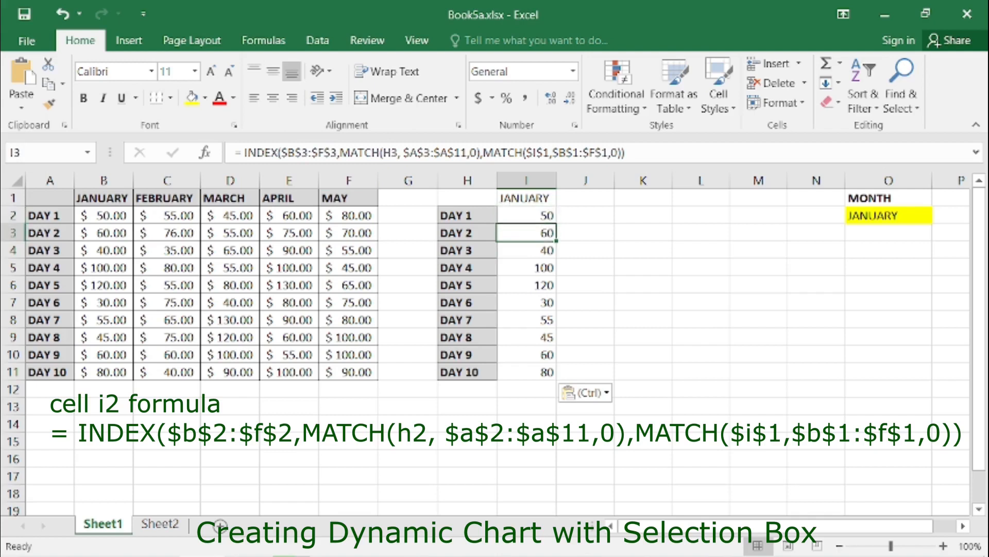
key("Down")
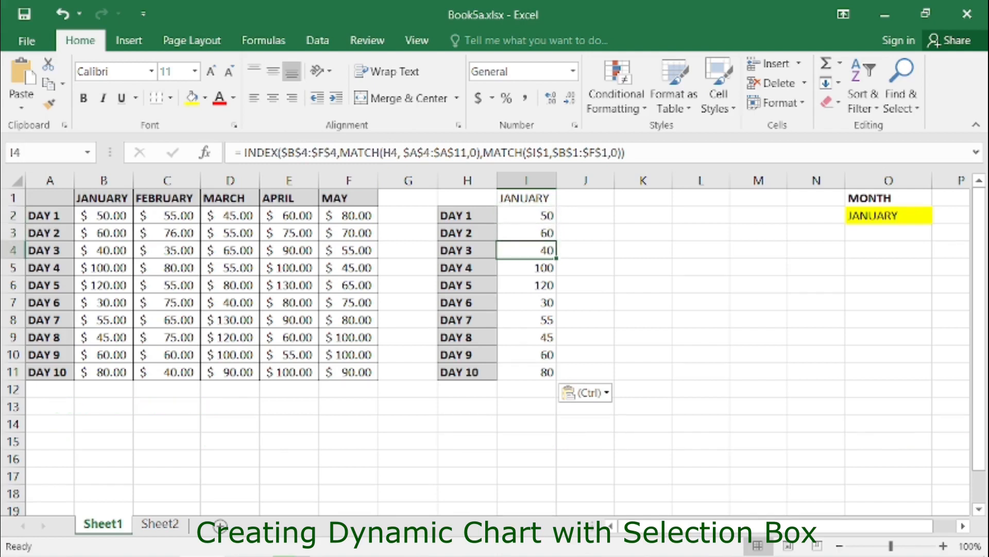
key("Down")
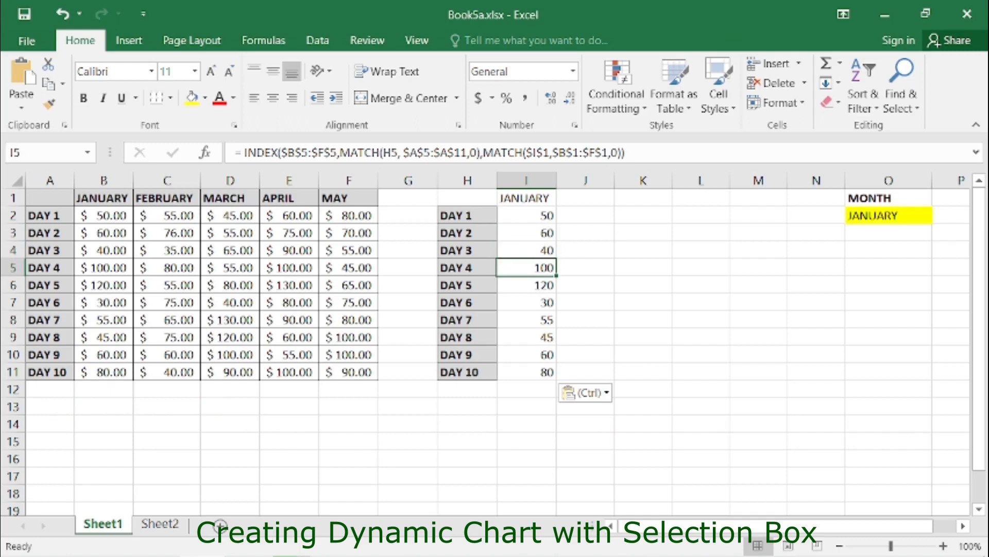
key("Down")
key("Down")
key("Down")
key("Down")
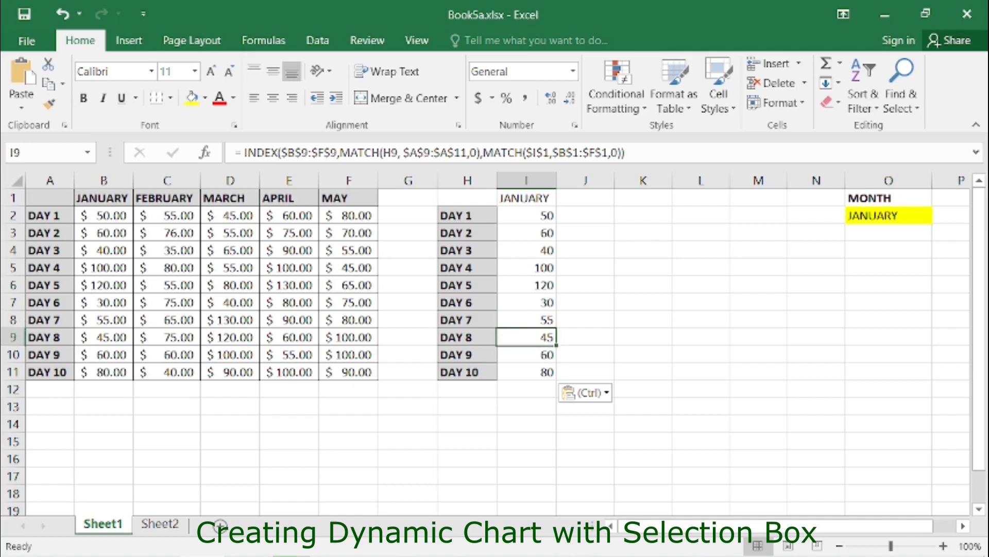
key("Down")
key("Down")
left_click(526, 216)
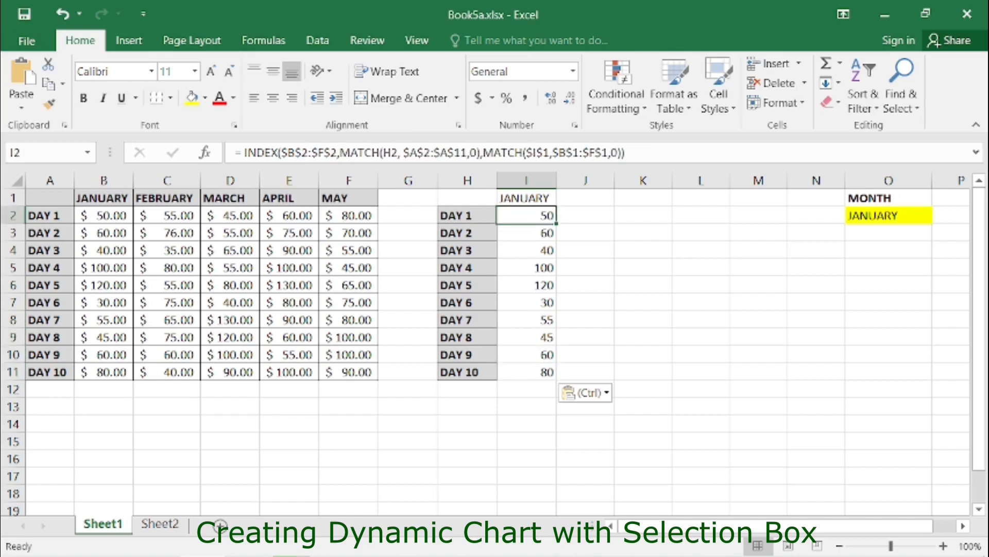
key("Up")
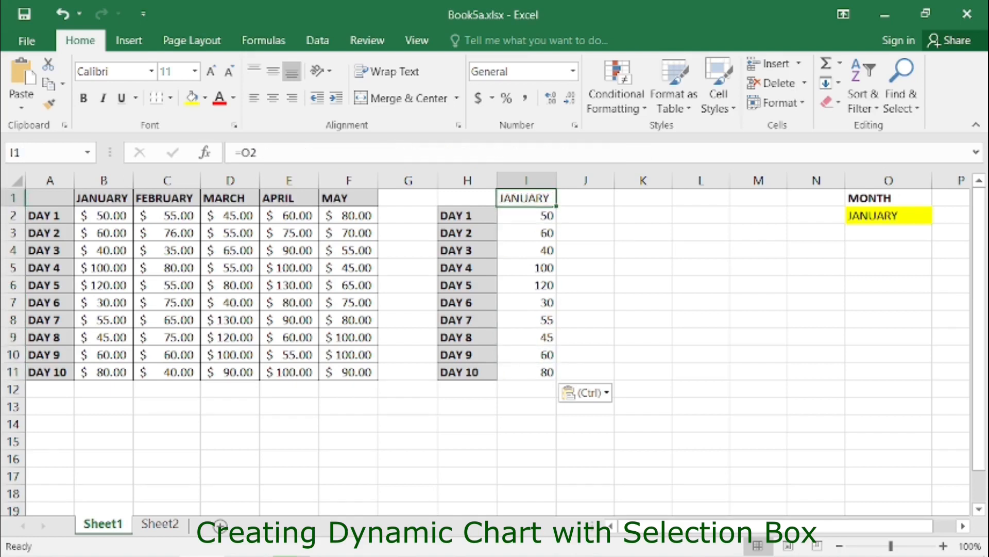
- Pick FEBRUARY from the O2 drop-down list
left_click(889, 215)
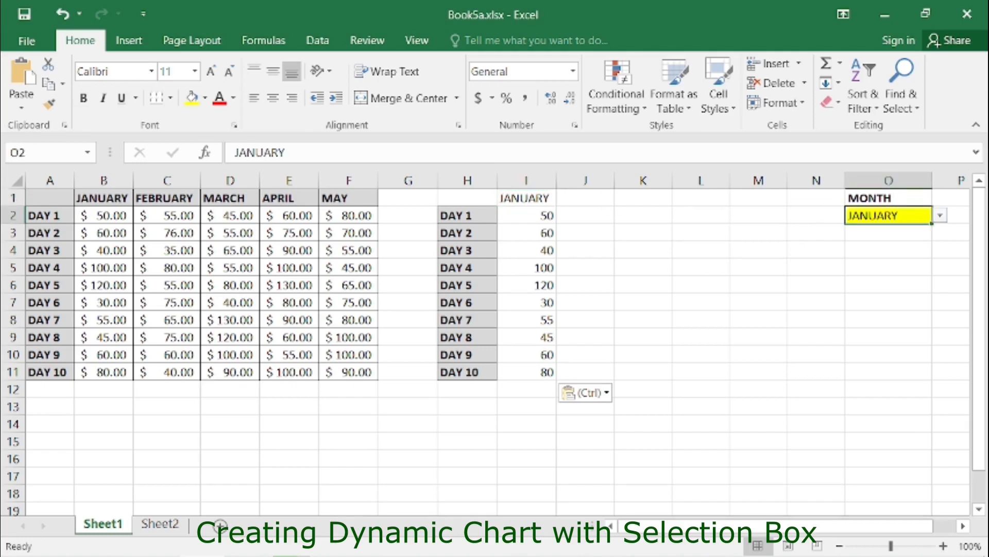
left_click(940, 215)
left_click(871, 244)
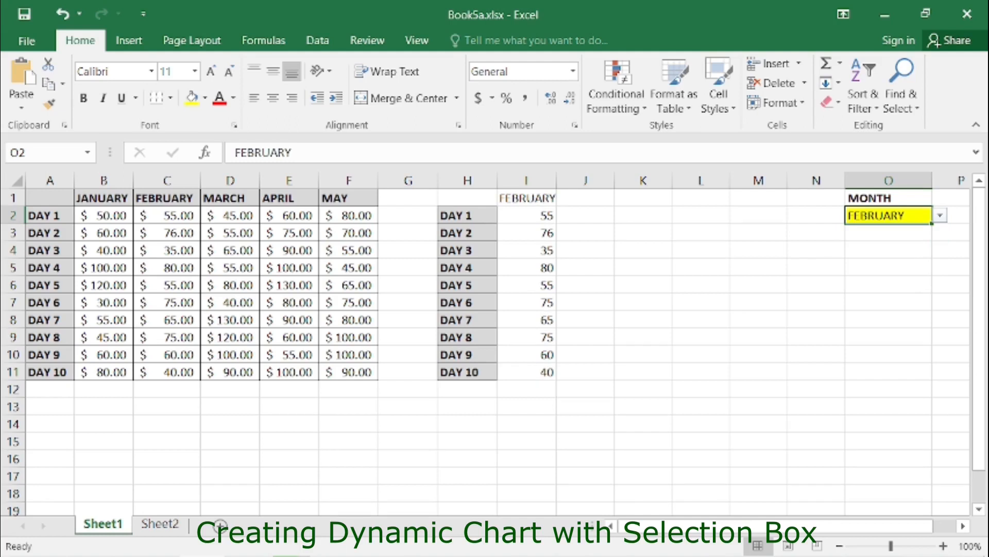
- Switch the O2 month selection through MARCH, APRIL and MAY to test the lookup column
left_click(940, 216)
left_click(871, 255)
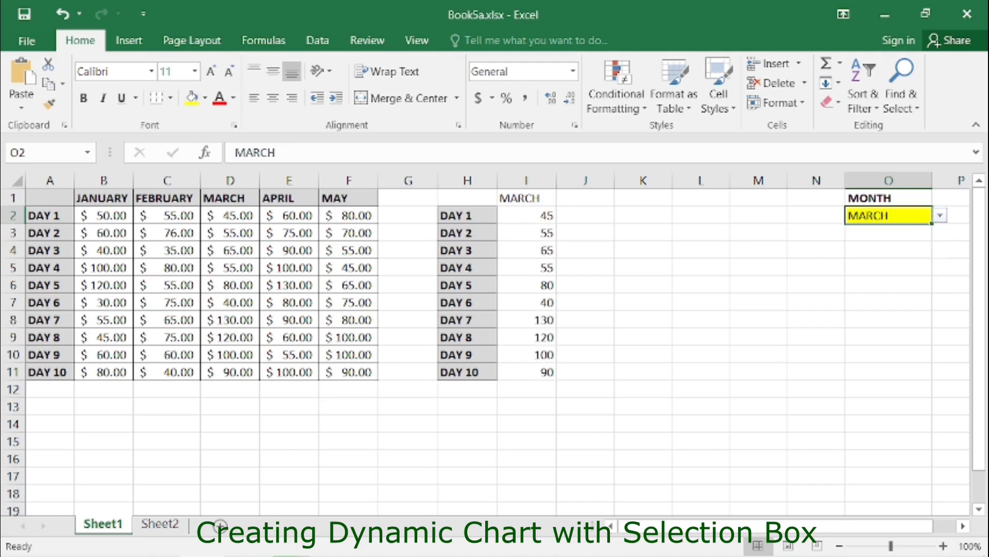
left_click(940, 216)
left_click(871, 268)
left_click(941, 215)
left_click(871, 280)
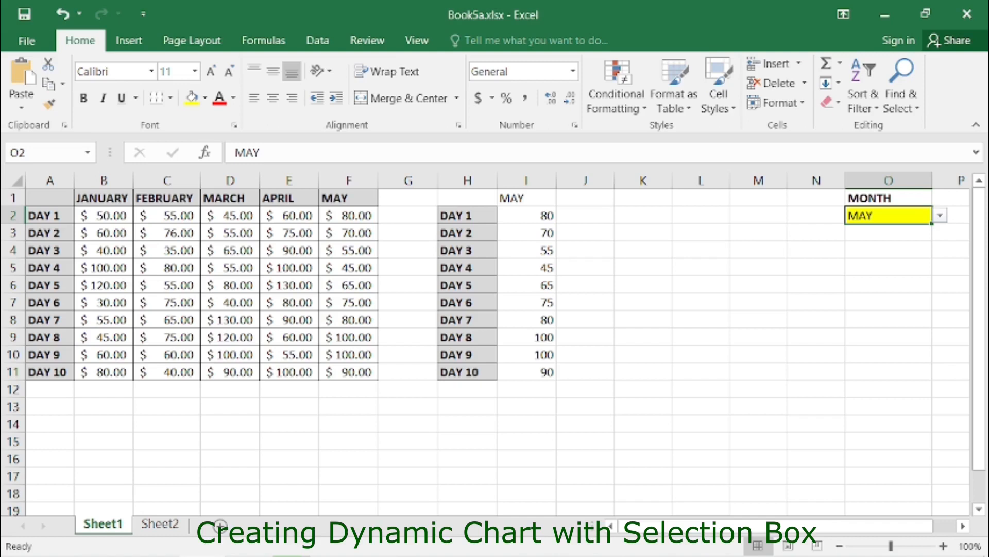
- Select the H1:I11 lookup range and insert a clustered column chart from it
left_click(468, 198)
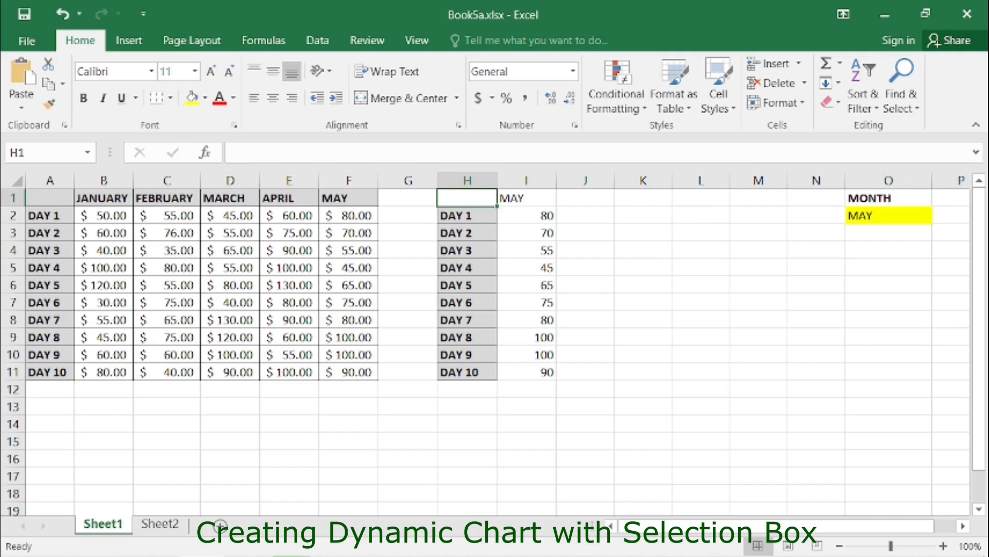
key("ctrl+a")
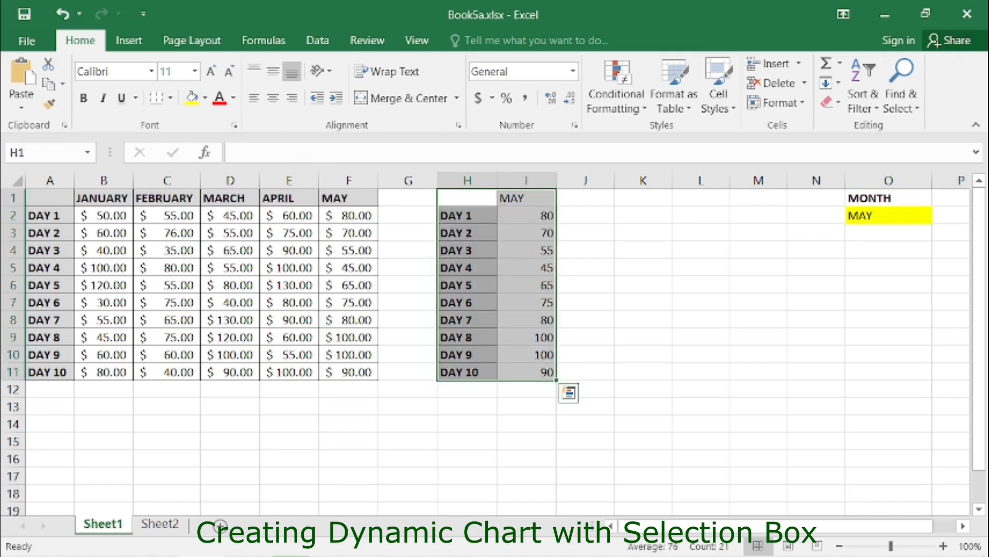
left_click(129, 40)
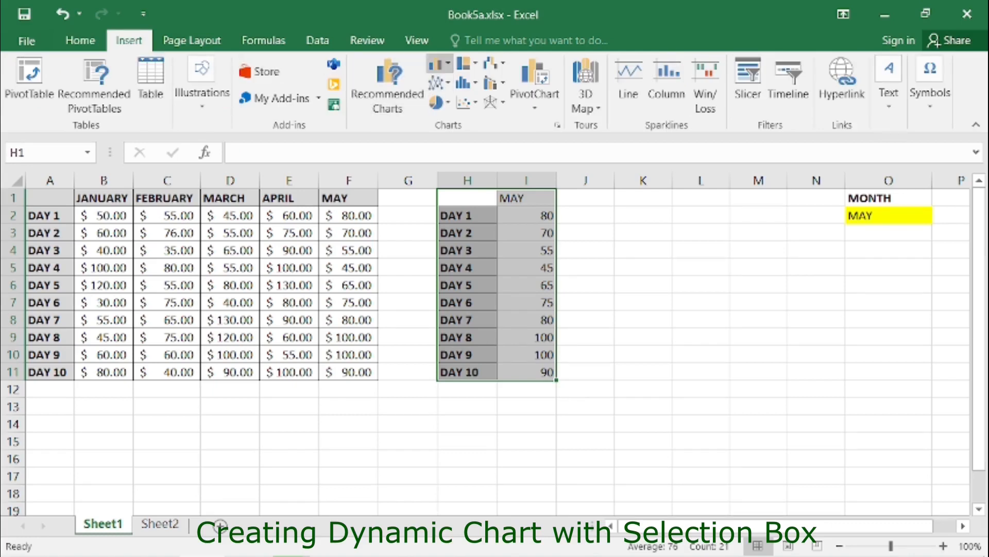
left_click(436, 64)
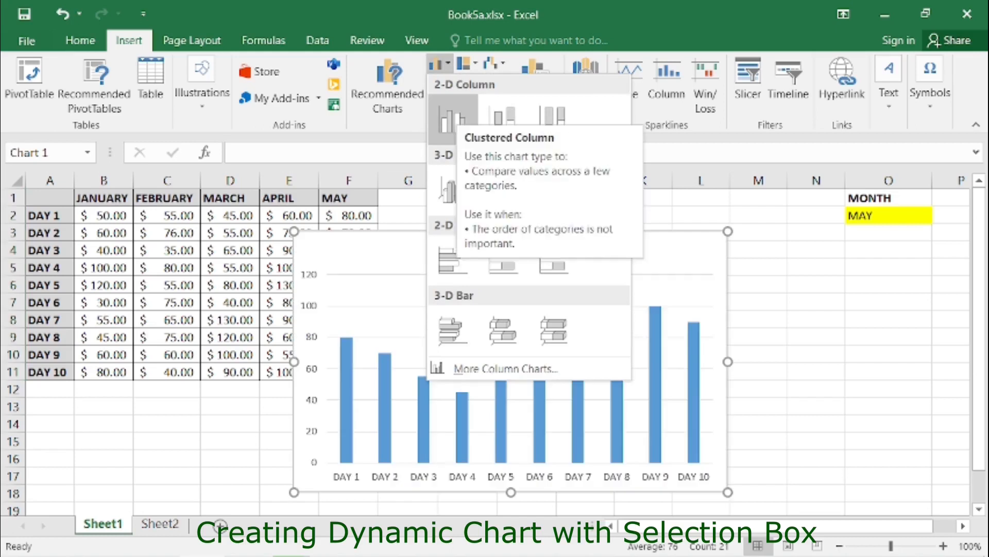
left_click(451, 119)
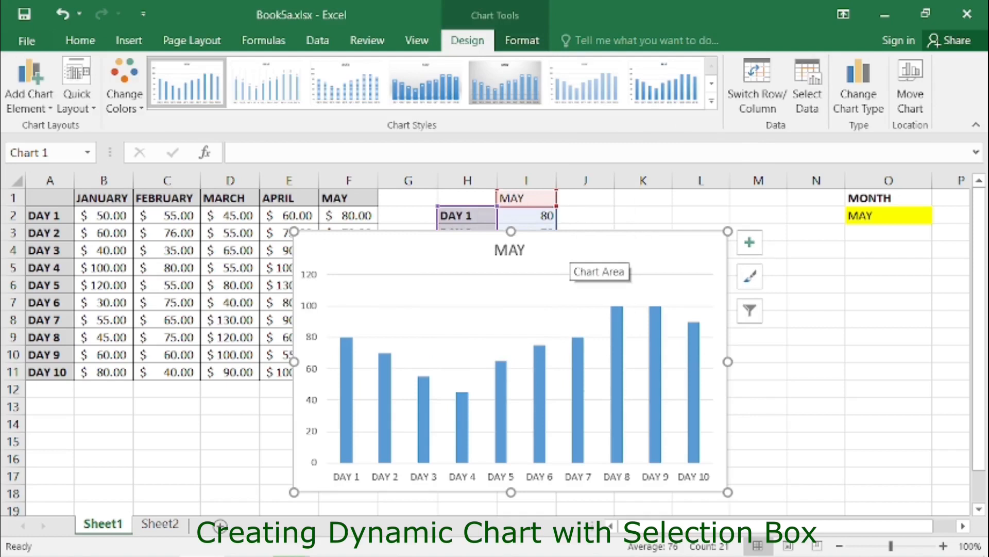
- Move the chart up beside the month box, over columns G to N
mouse_move(570, 251)
left_mouse_down()
mouse_move(631, 250)
mouse_move(683, 213)
left_mouse_up()
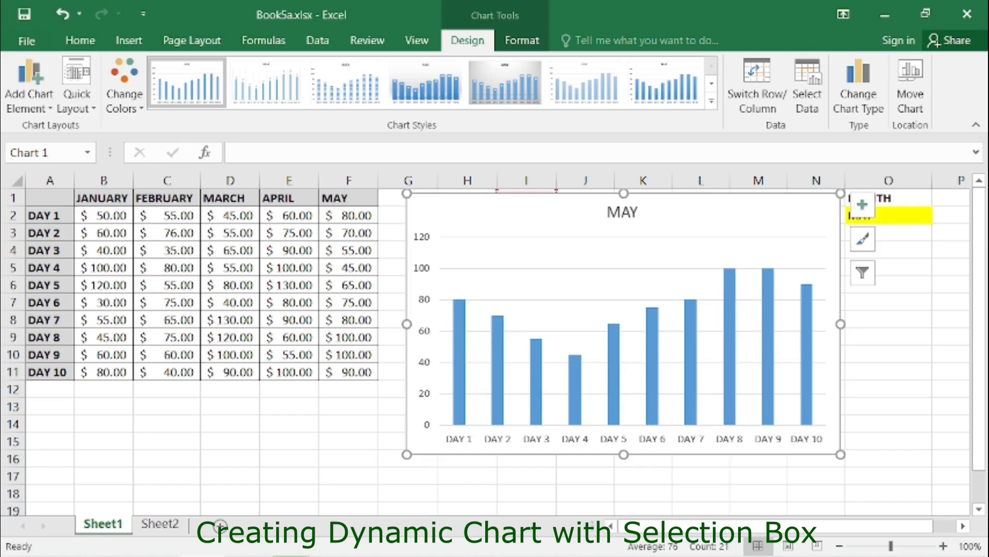
left_click(898, 268)
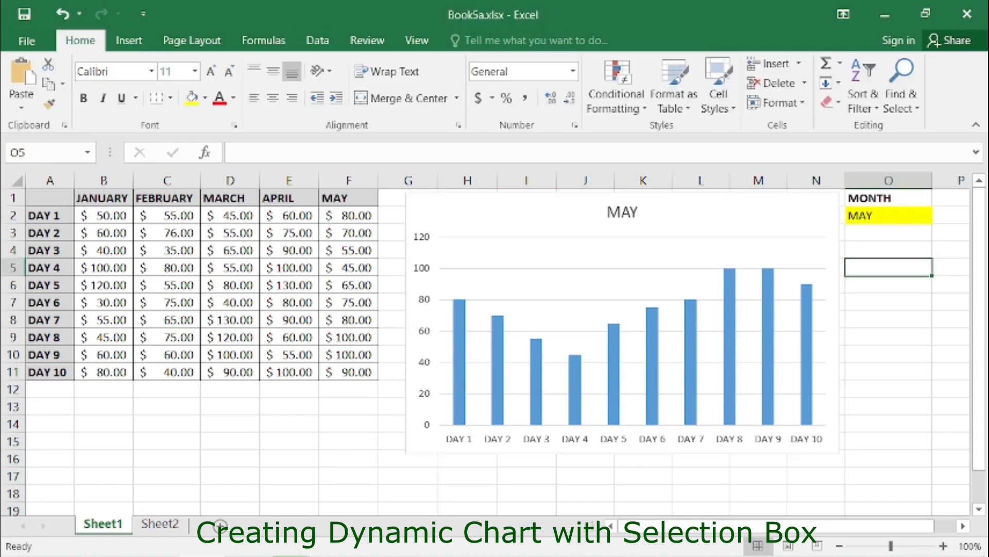
- Pick each month from JANUARY through MAY in O2 to test how the chart updates
left_click(894, 215)
left_click(940, 216)
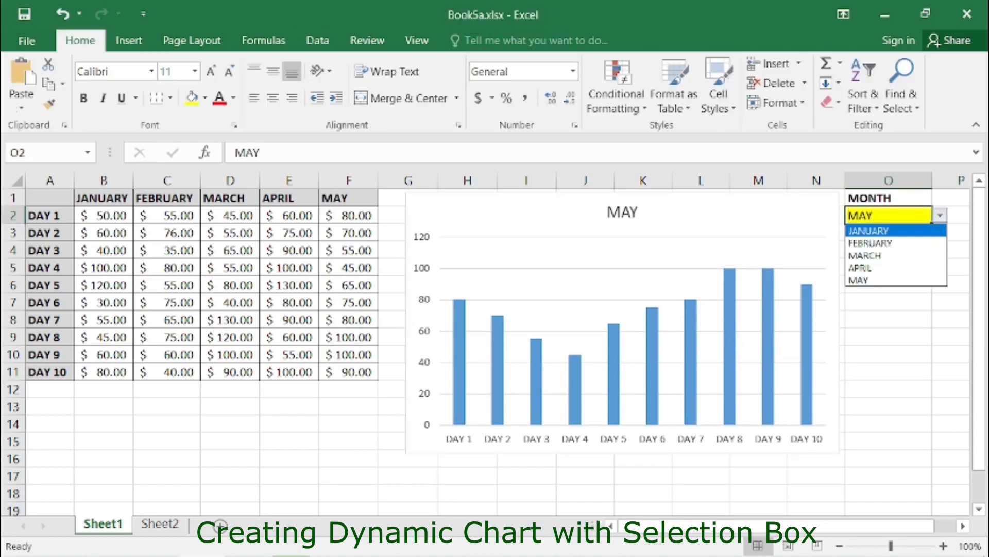
left_click(869, 231)
left_click(941, 216)
left_click(871, 243)
left_click(941, 216)
left_click(865, 256)
left_click(941, 215)
left_click(861, 268)
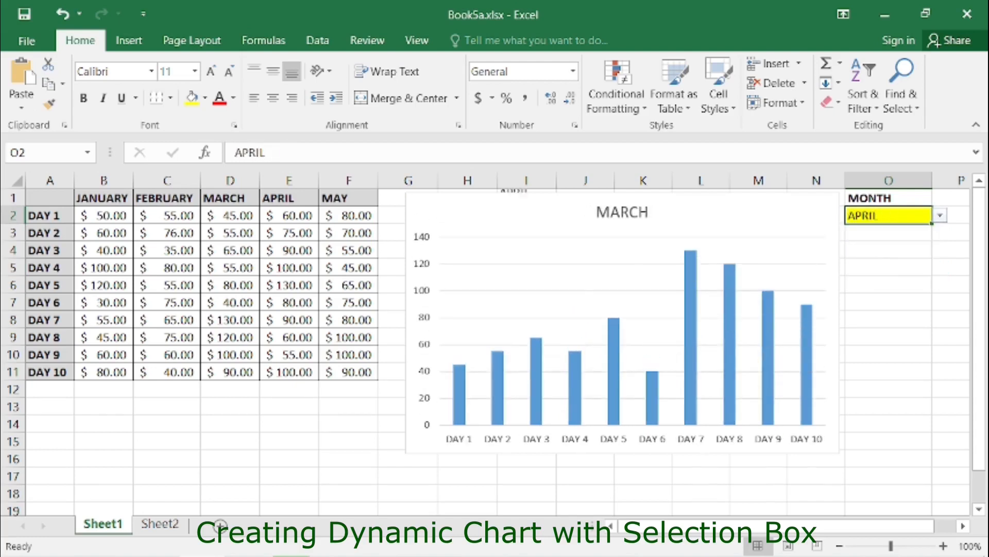
left_click(941, 216)
left_click(861, 280)
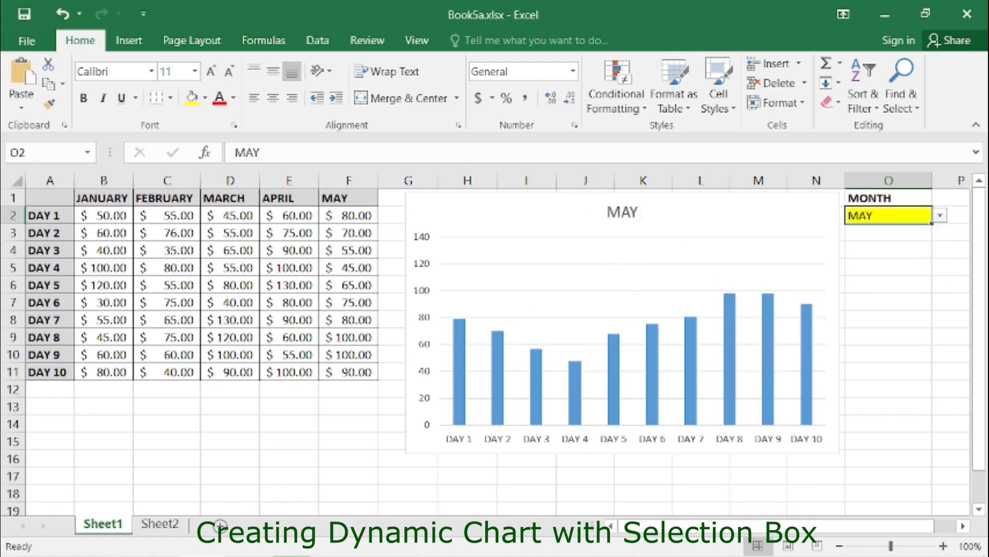
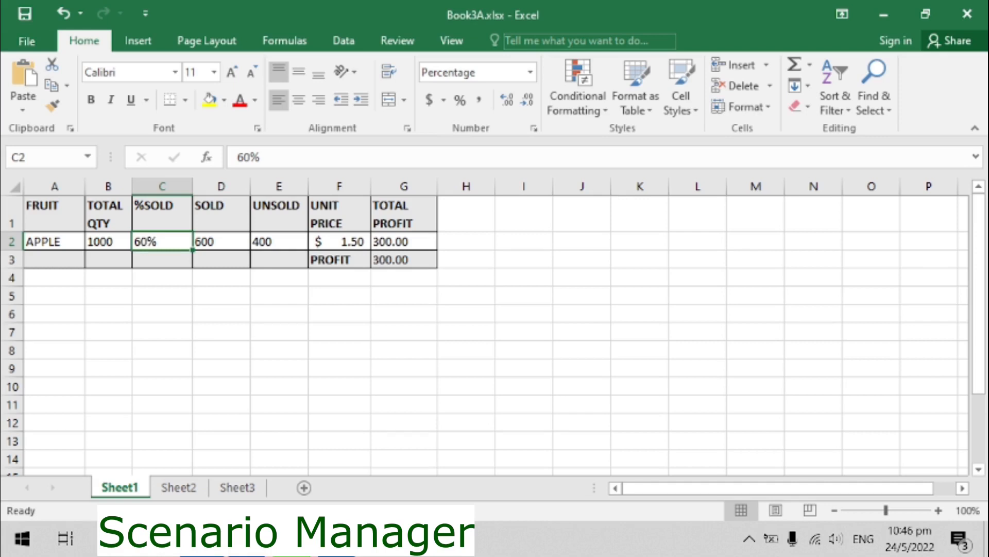
- Inspect the formulas behind the %SOLD, SOLD, UNSOLD and TOTAL PROFIT cells in row 2
left_click(221, 241)
left_click(279, 241)
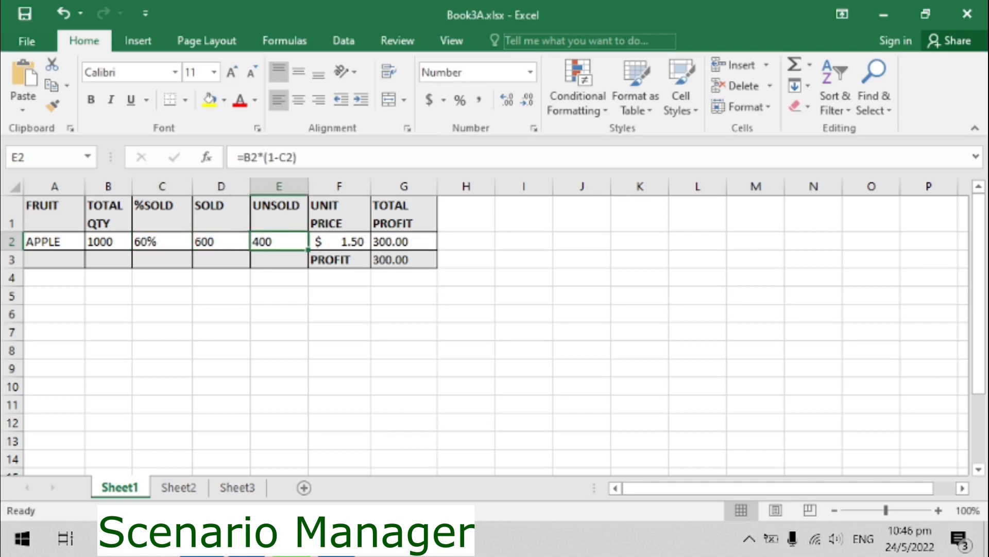
left_click(404, 241)
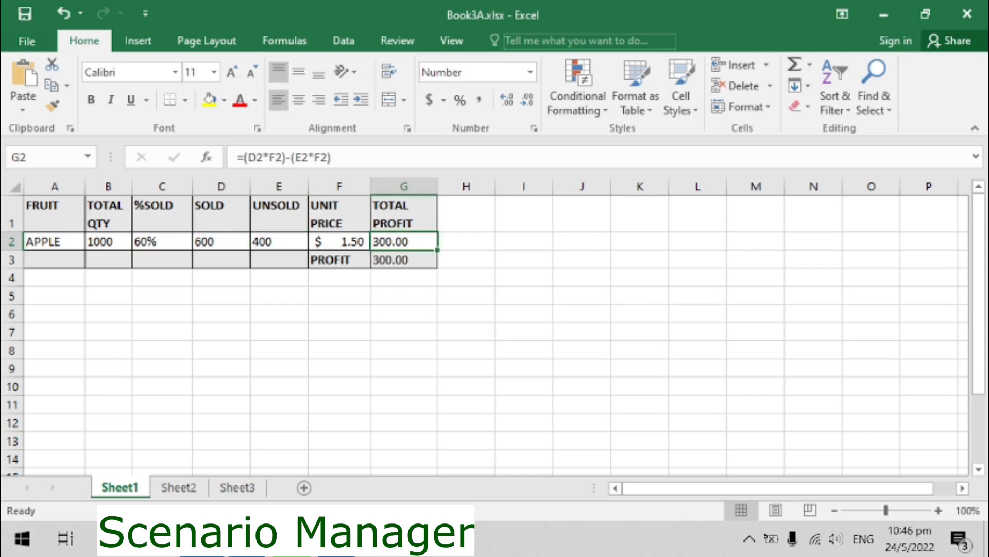
left_click(221, 241)
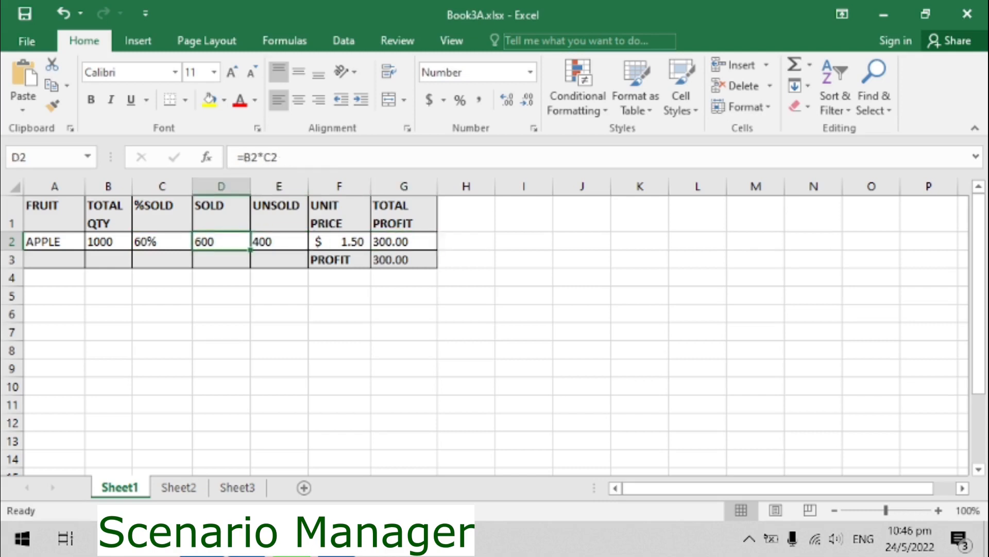
left_click(279, 241)
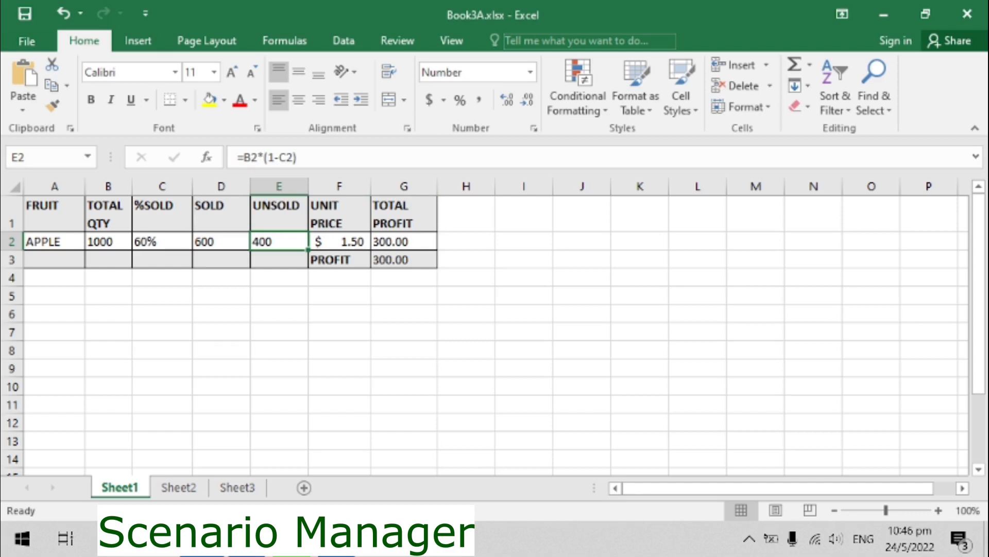
left_click(404, 242)
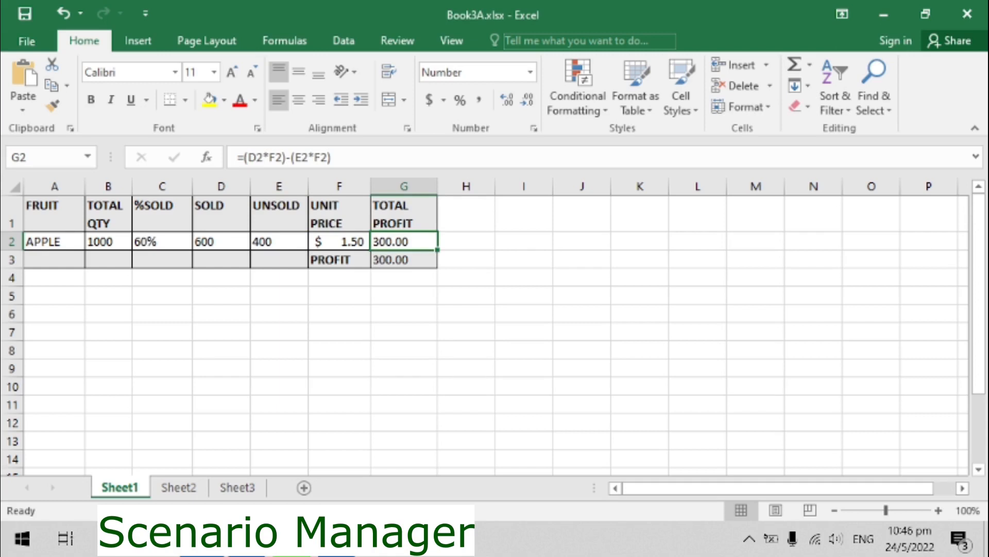
left_click(162, 242)
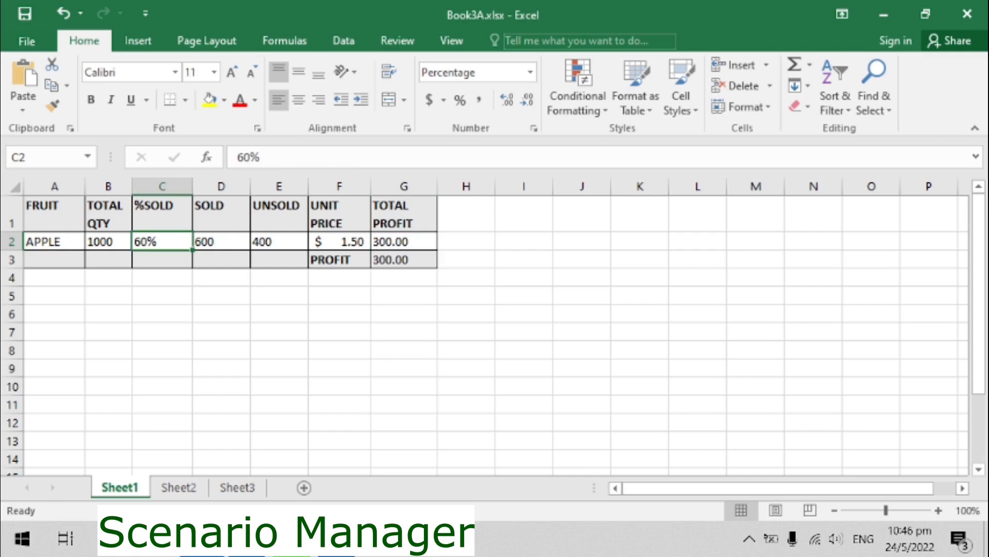
- Open Scenario Manager and add a scenario named 60SOLD with C2 as the changing cell and value 0.6
left_click(343, 41)
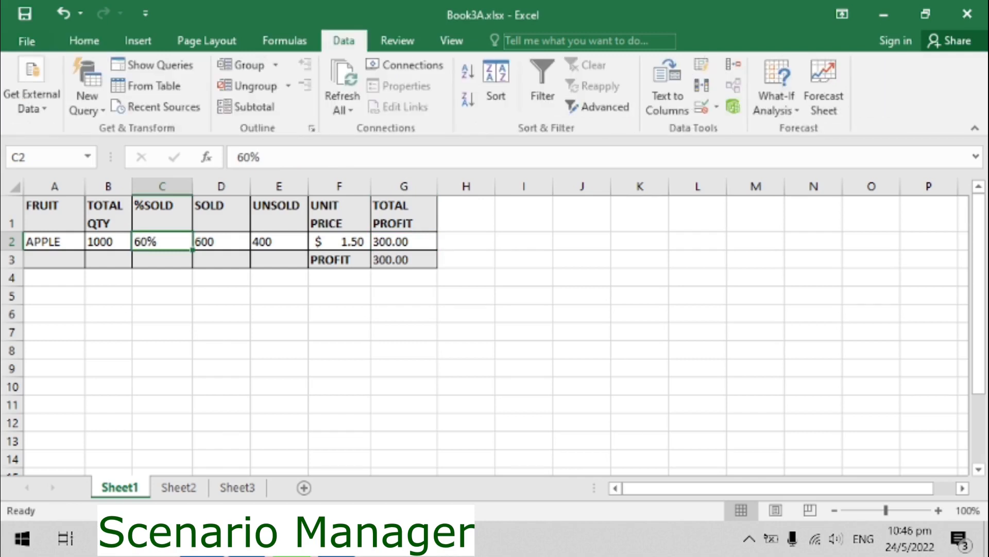
left_click(776, 103)
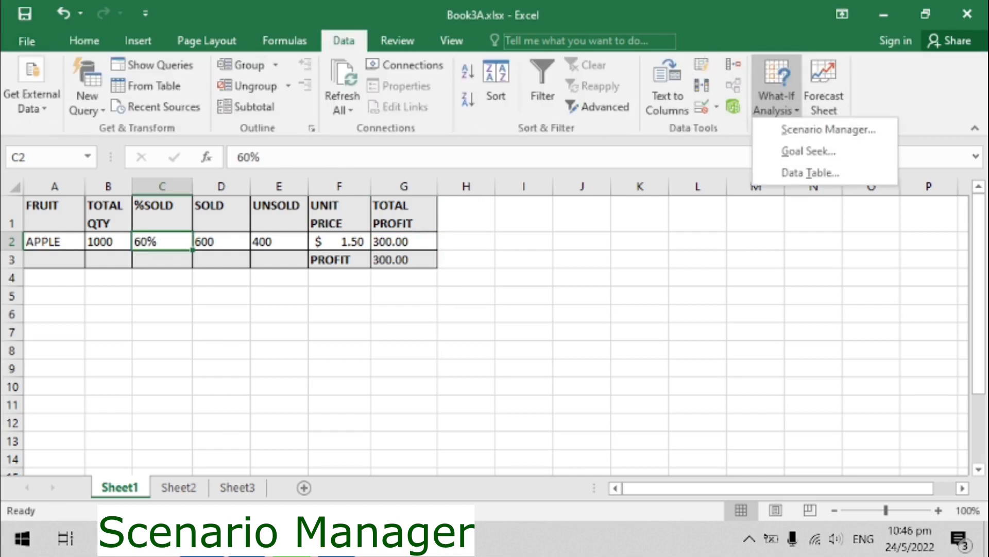
left_click(828, 129)
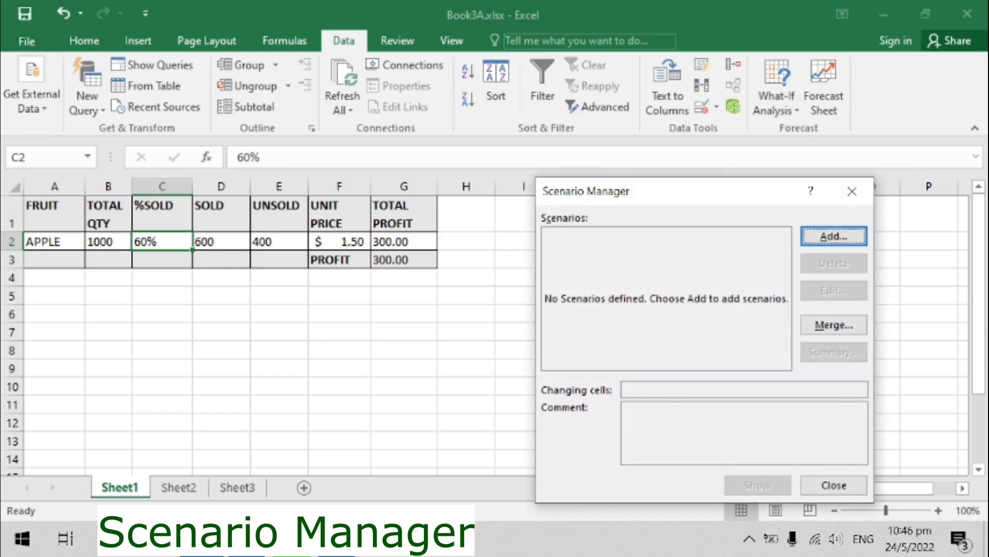
left_click_drag(656, 192, 583, 178)
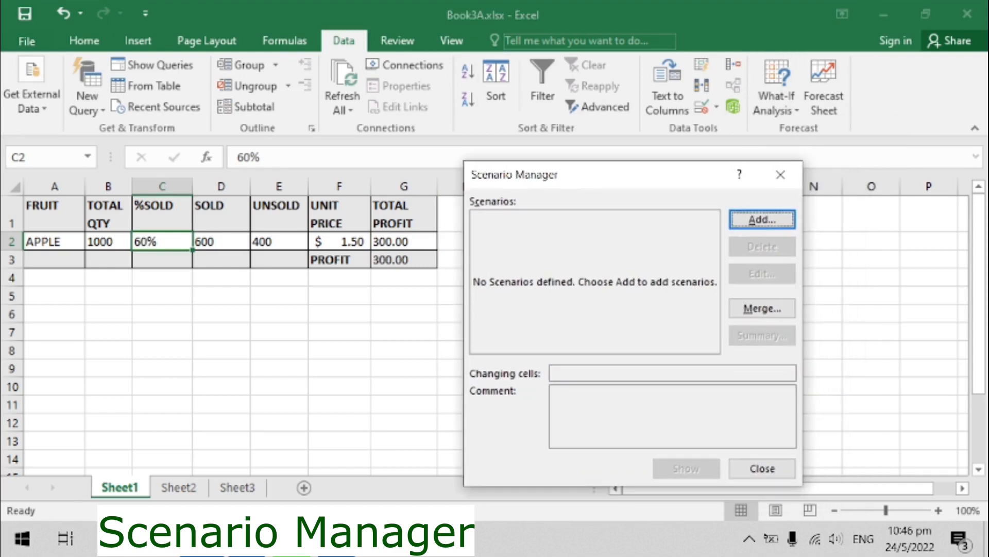
key("Return")
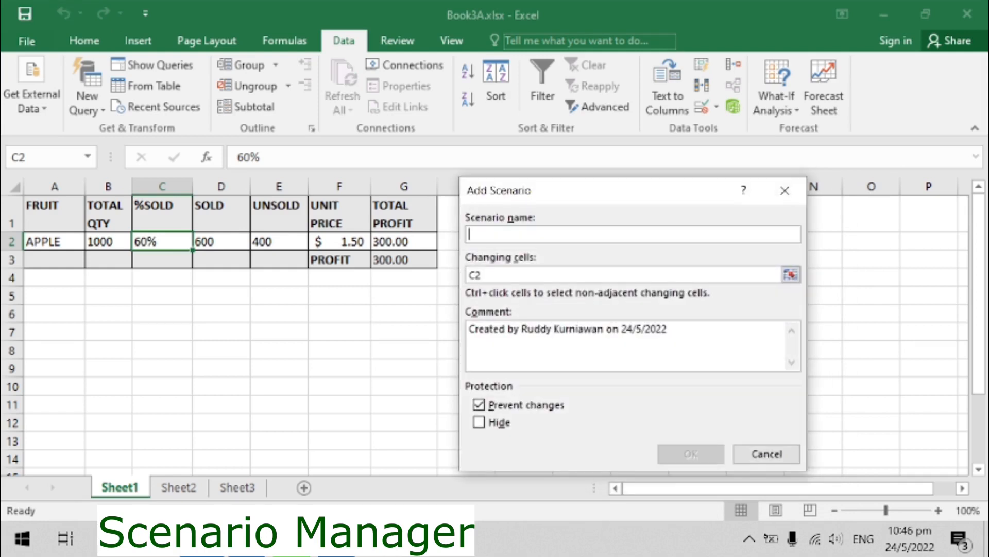
type("60SOLD")
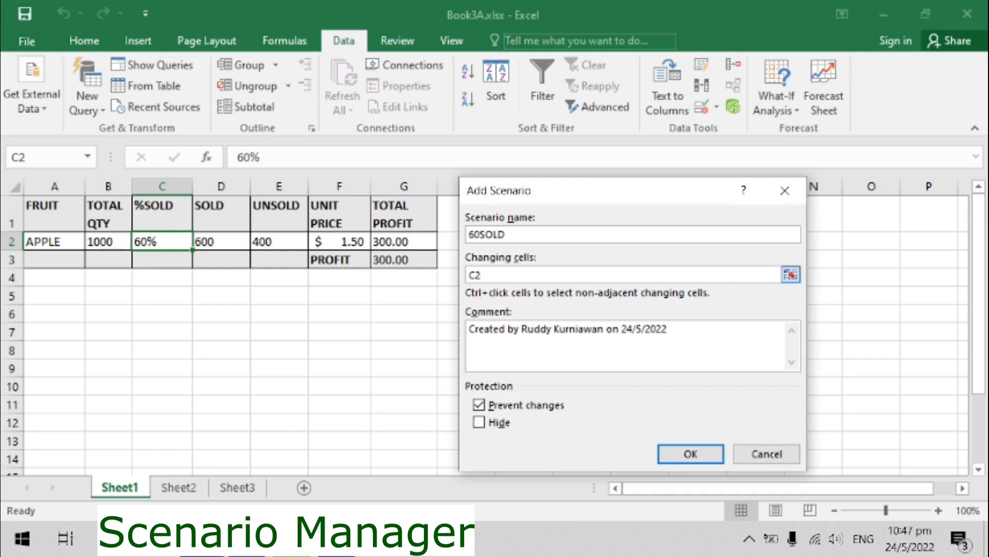
left_click(483, 275)
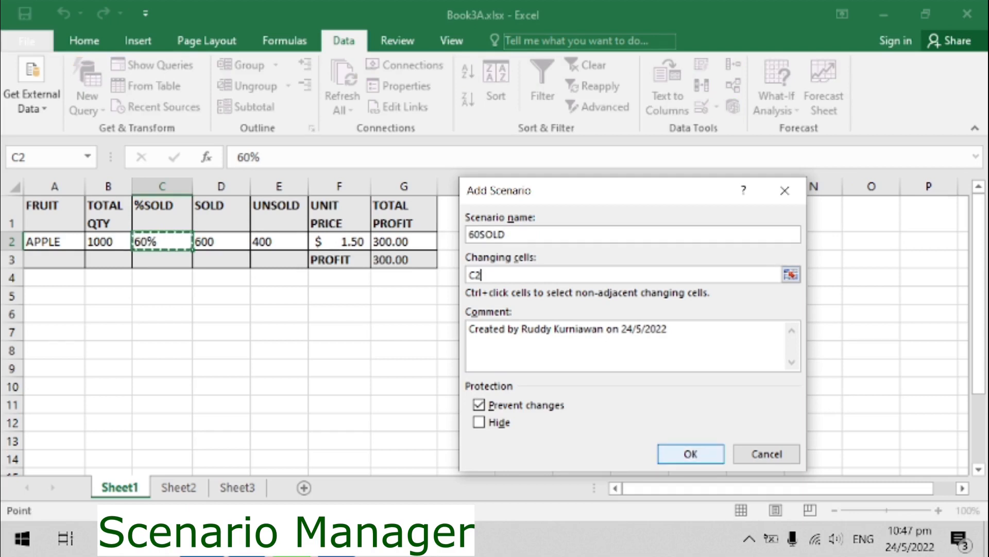
key("Return")
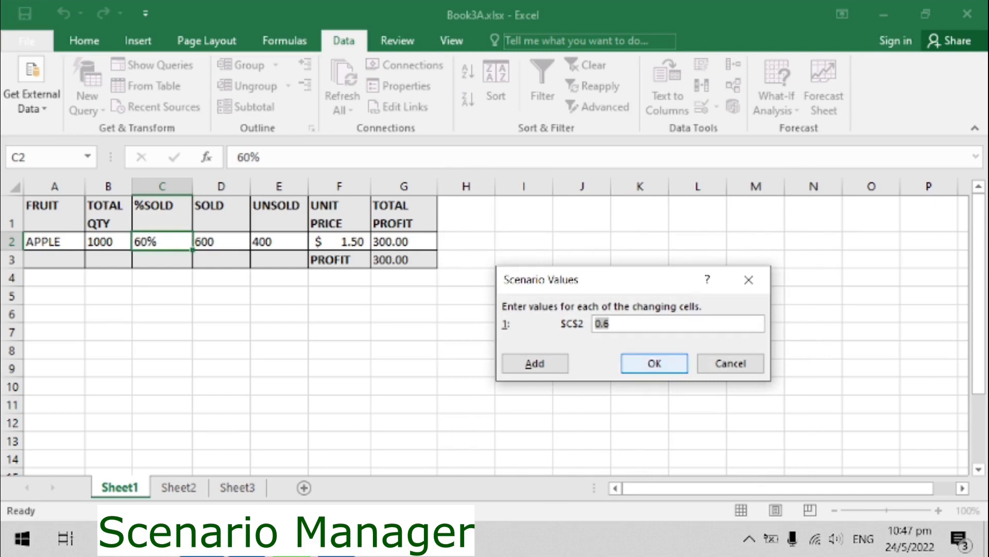
key("Return")
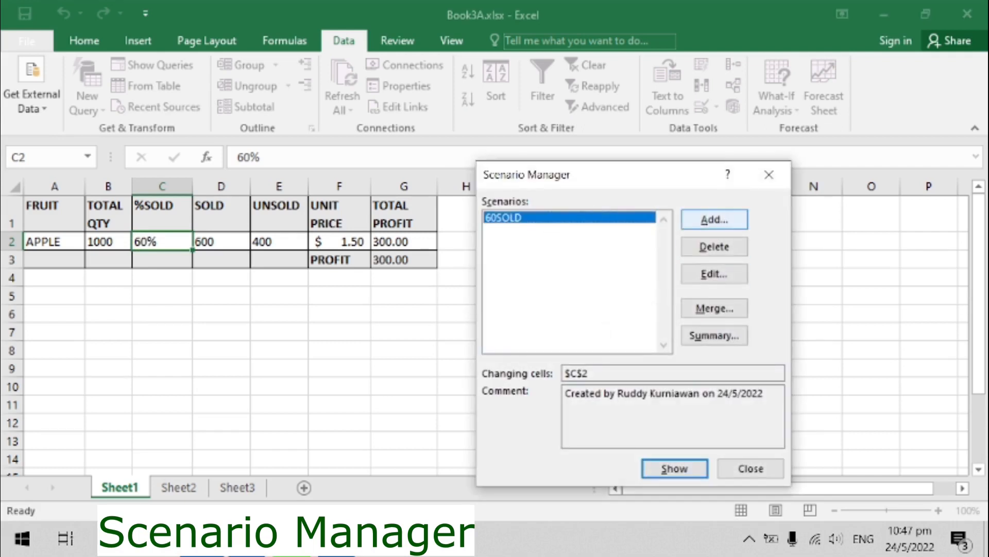
- Add a scenario named 70SOLD changing C2 to 0.7
key("alt+a")
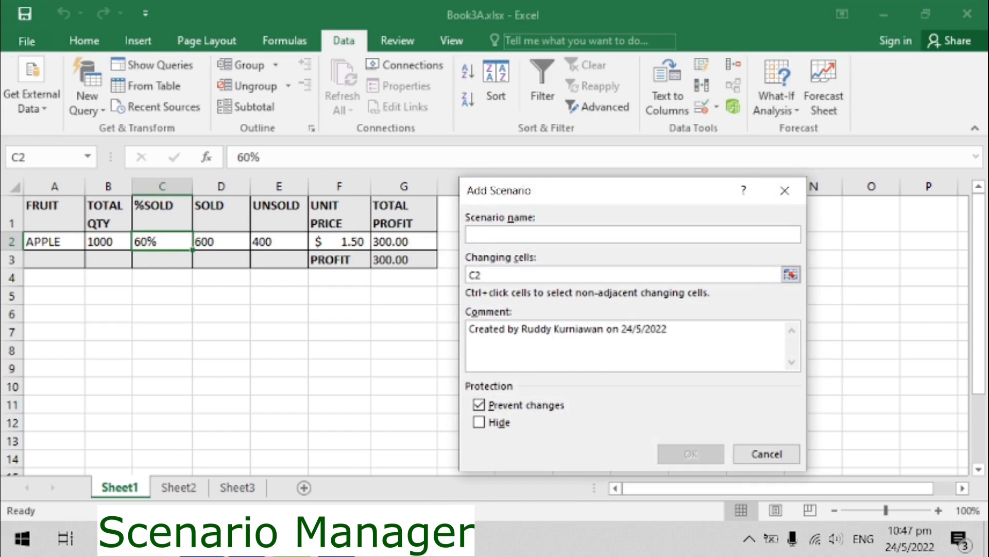
type("70SOLD")
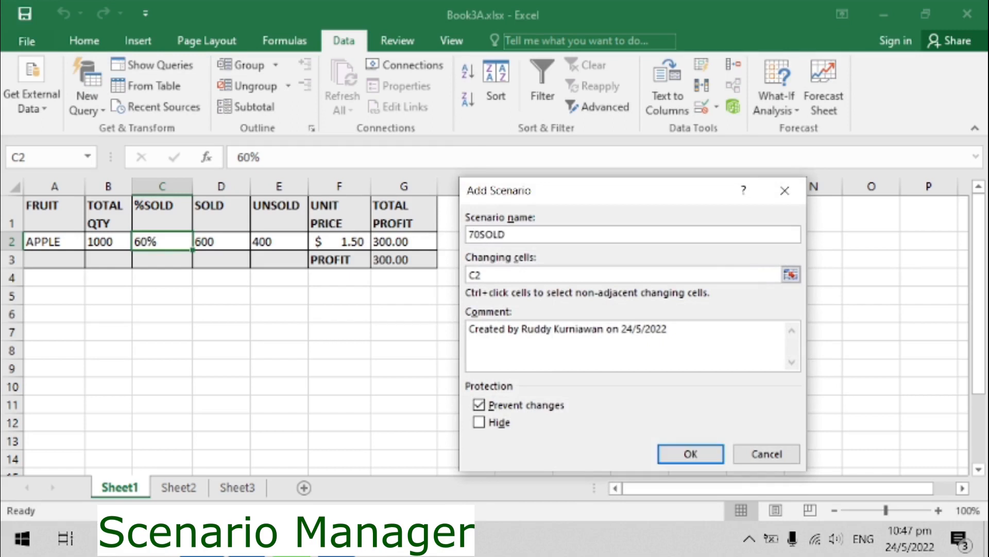
key("Tab")
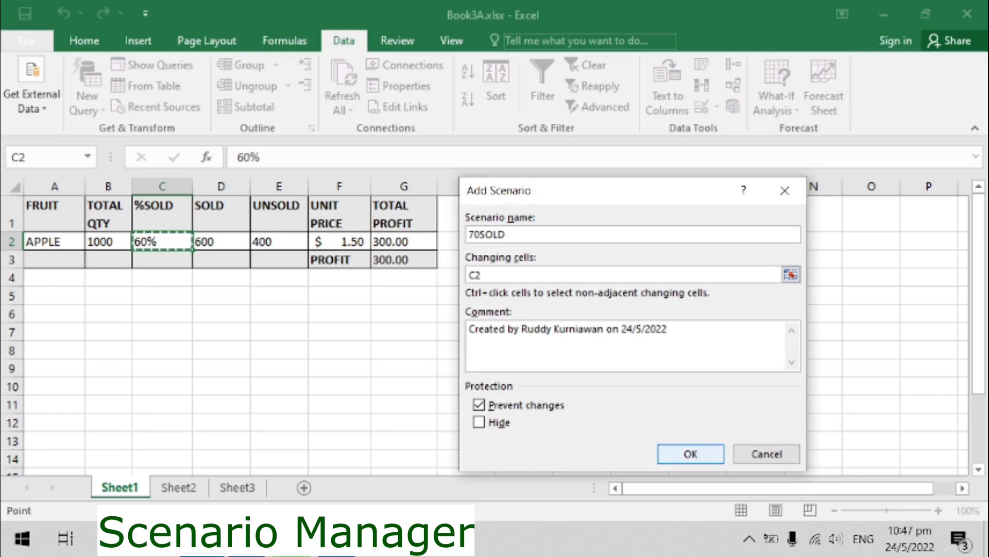
left_click(690, 454)
left_click(634, 323)
key("BackSpace")
type("7")
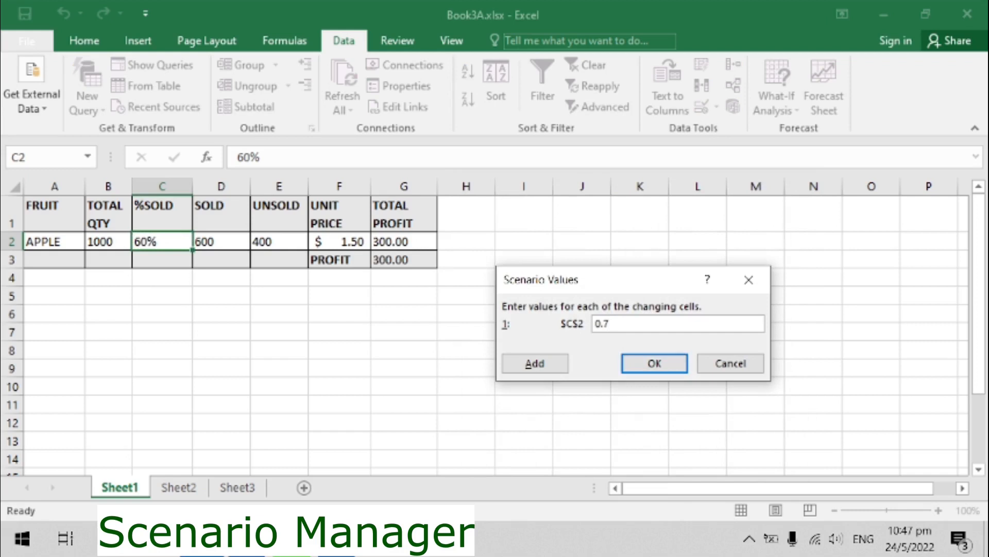
key("Return")
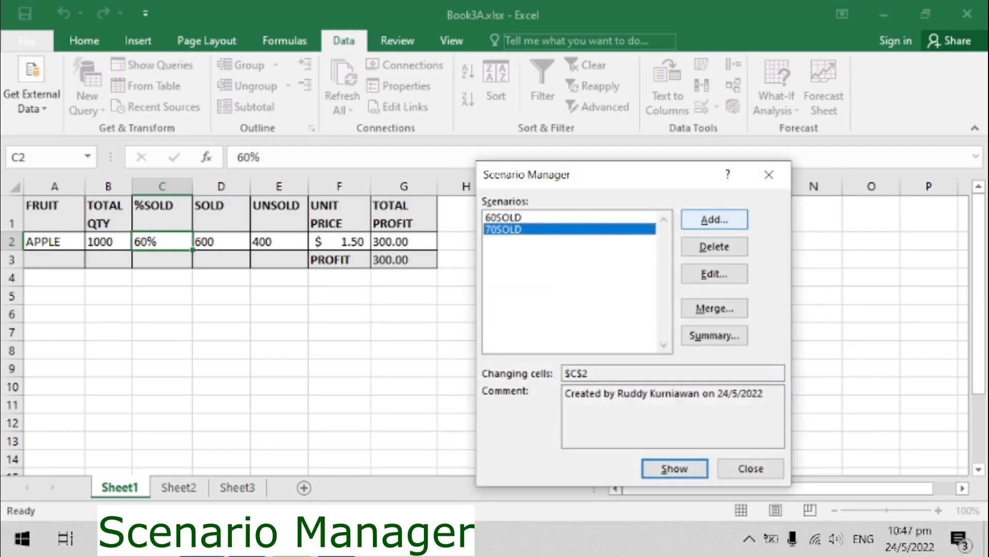
- Add a scenario named 80SOLD changing C2 to 0.8
key("alt+a")
type("80SOLD")
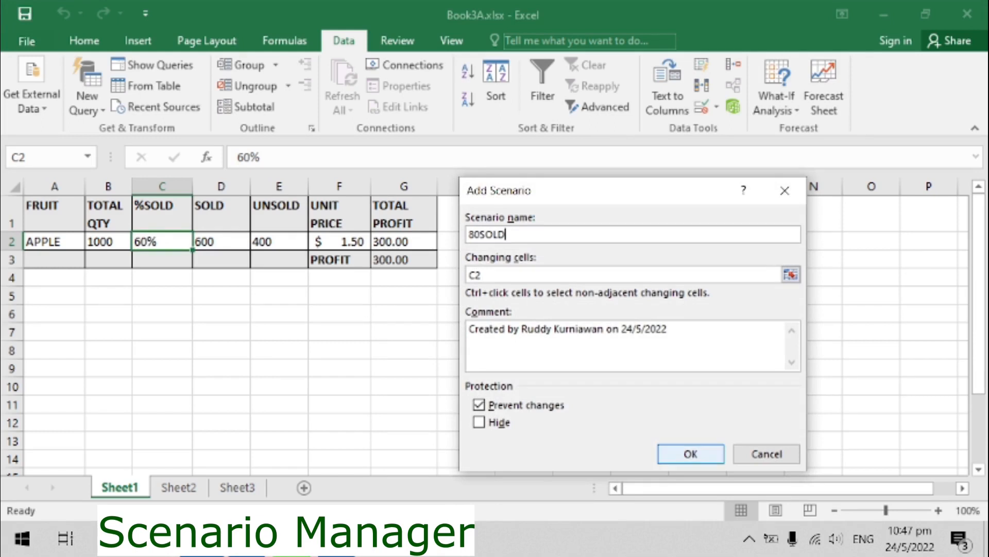
key("Tab")
key("Return")
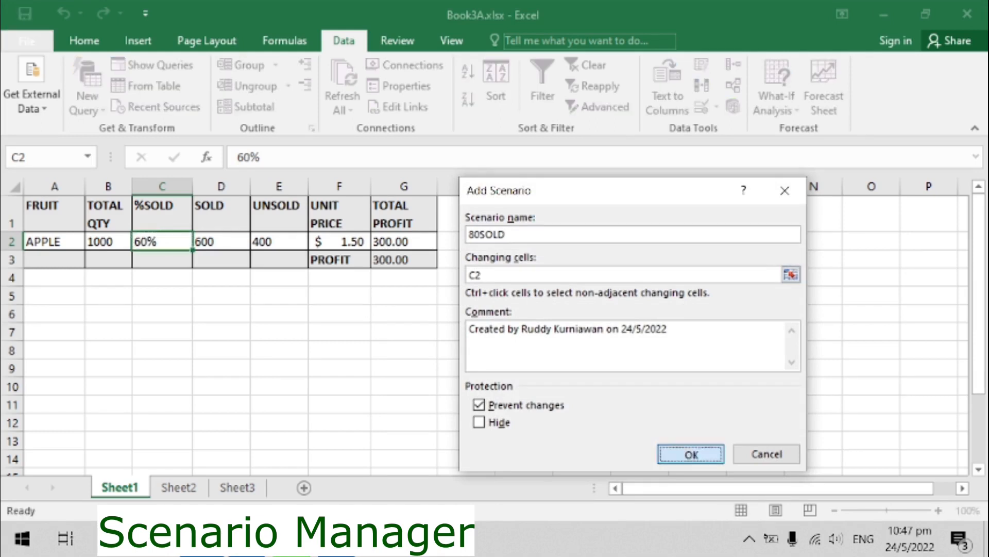
left_click(611, 323)
key("BackSpace")
type("8")
key("Return")
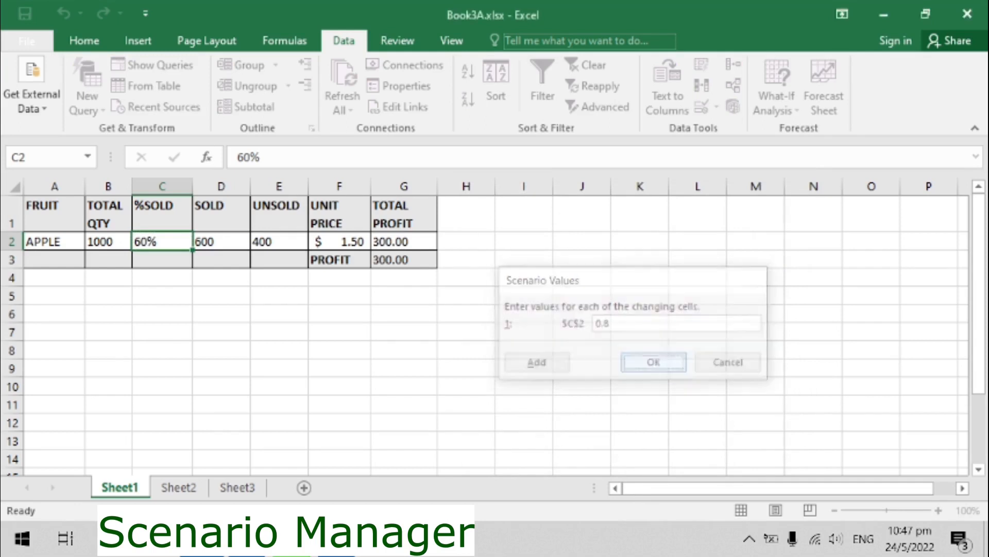
- Add a scenario named 90SOLD changing C2 to 0.9
key("alt+a")
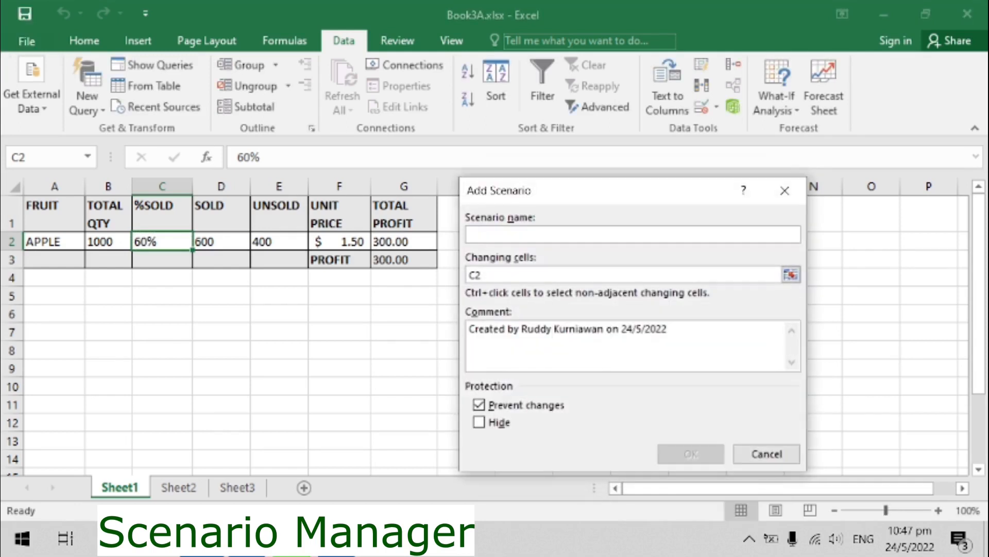
type("90SOLD")
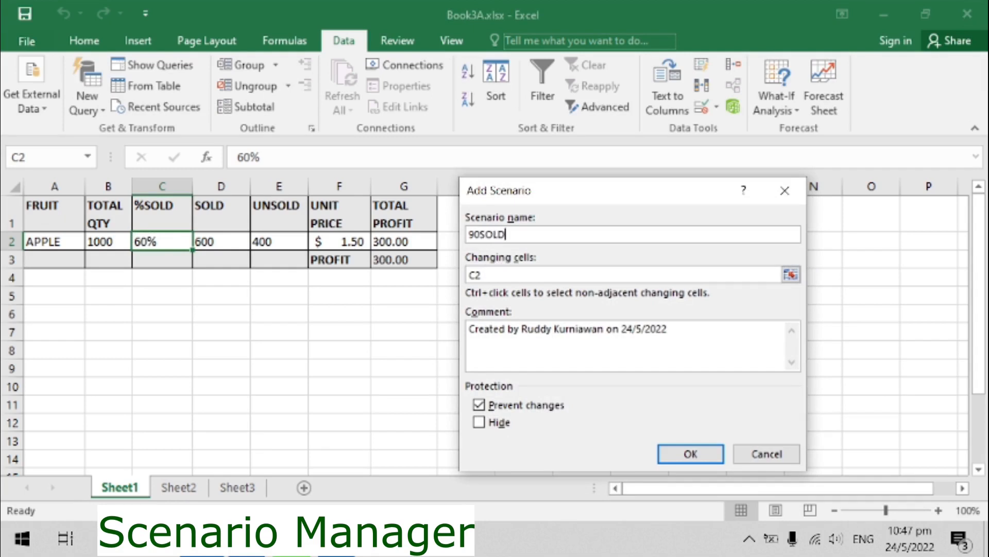
key("Return")
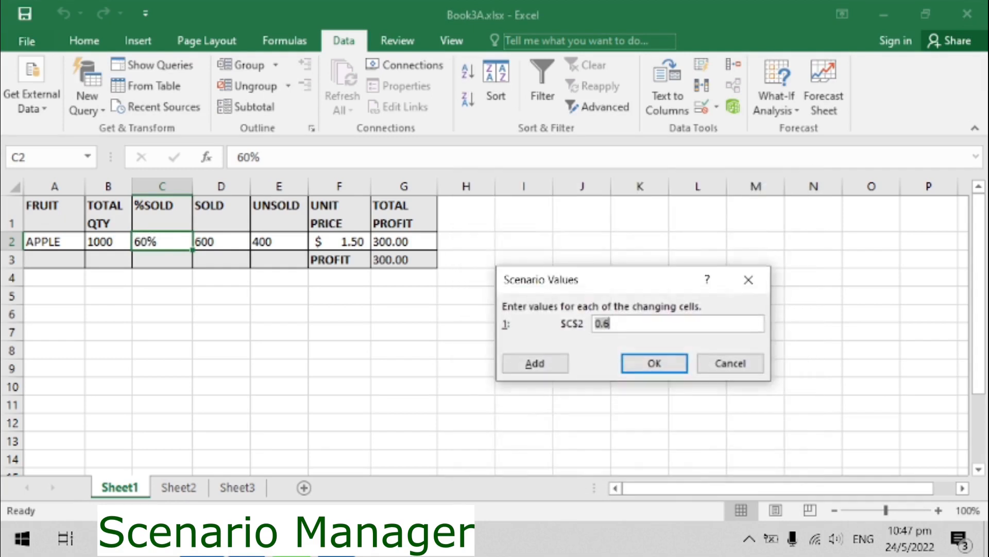
key("Right")
key("BackSpace")
type("9")
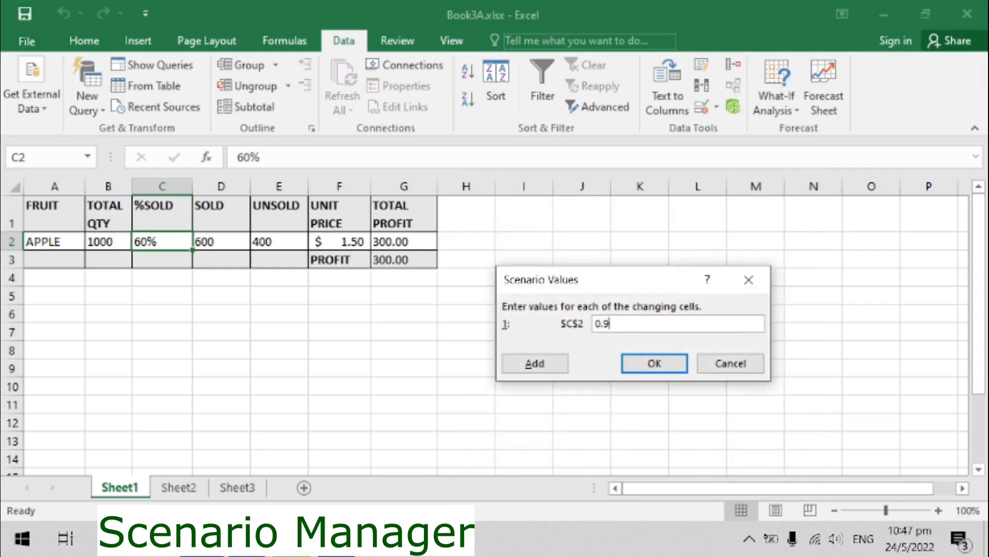
key("Return")
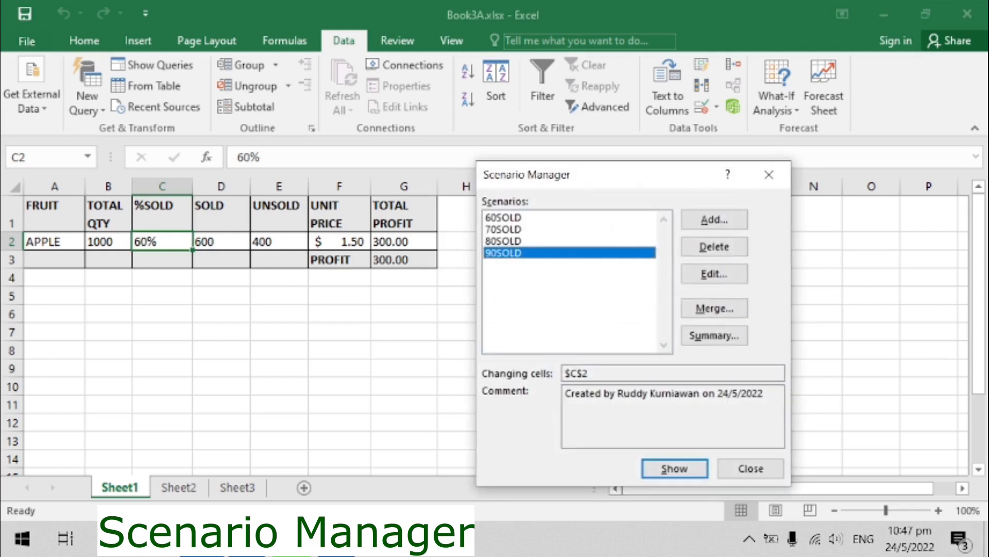
- Add a scenario named 100SOLD changing C2 to 1
key("alt+a")
type("100SOLD")
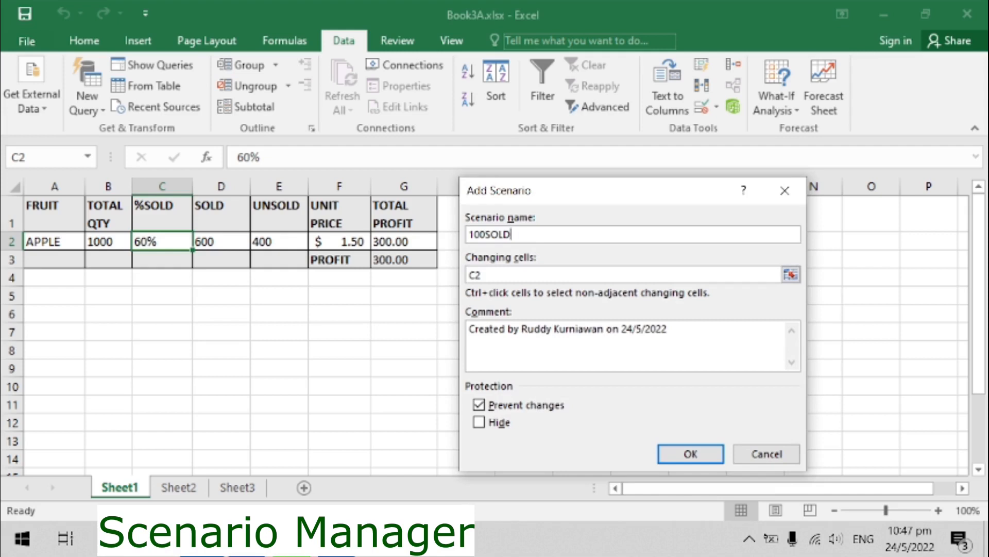
key("Return")
key("End")
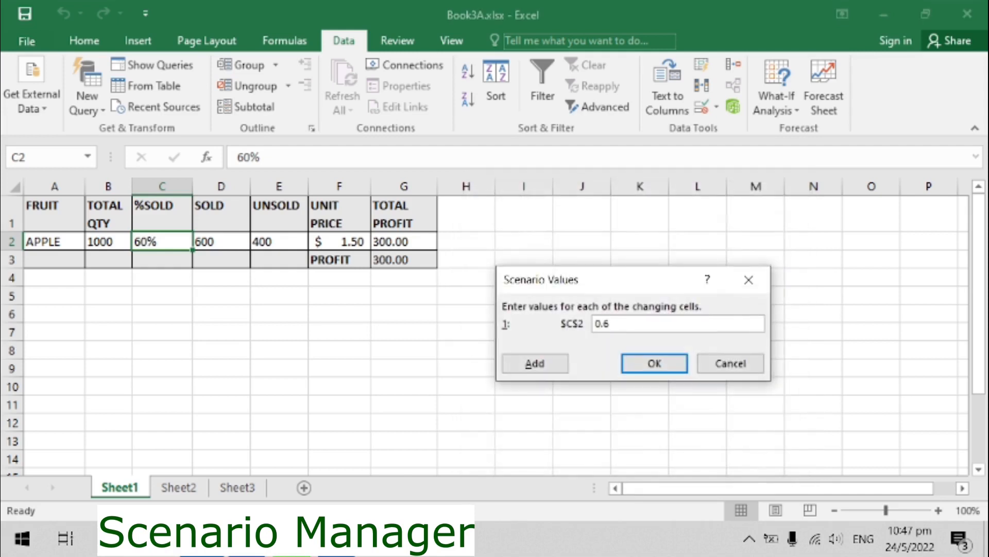
key("BackSpace")
key("BackSpace")
key("BackSpace")
type("1")
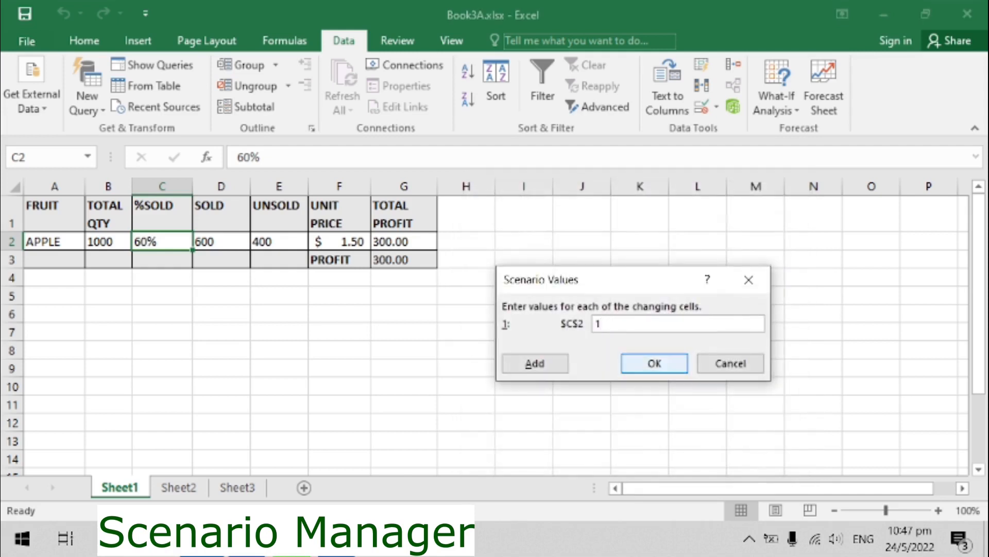
key("Return")
- Show the 70SOLD, 80SOLD and 90SOLD scenarios in turn to apply them to the sheet
left_click(504, 230)
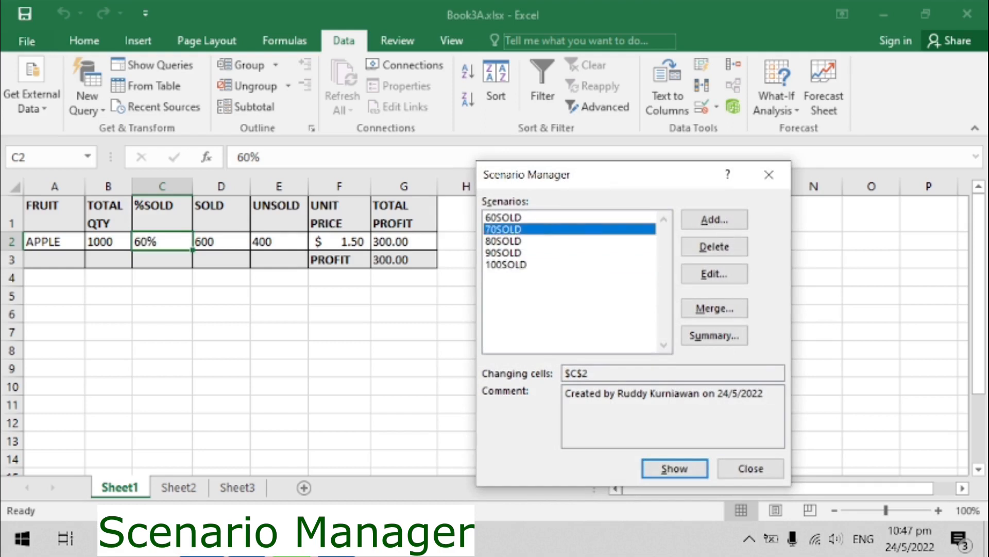
key("Return")
left_click(504, 241)
left_click(675, 468)
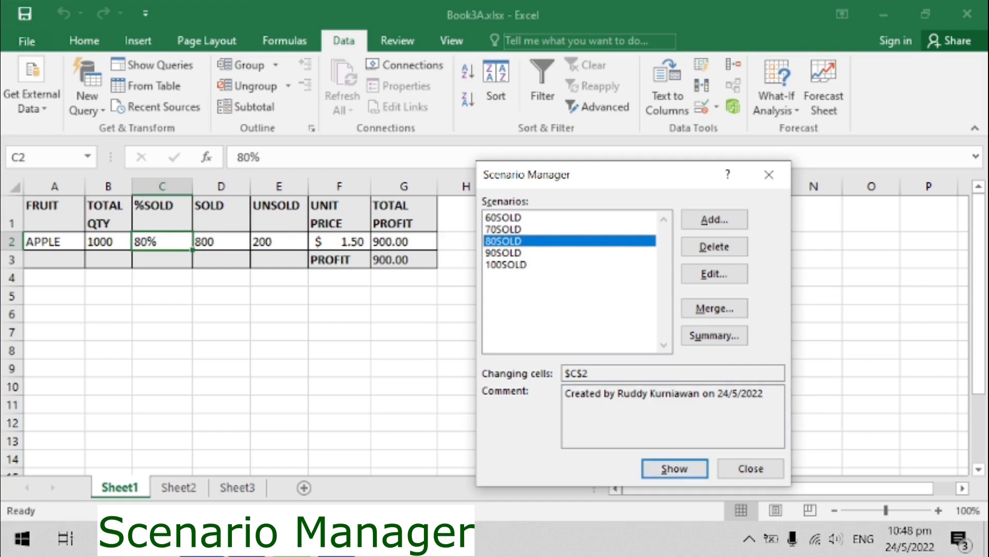
left_click(506, 265)
left_click(504, 252)
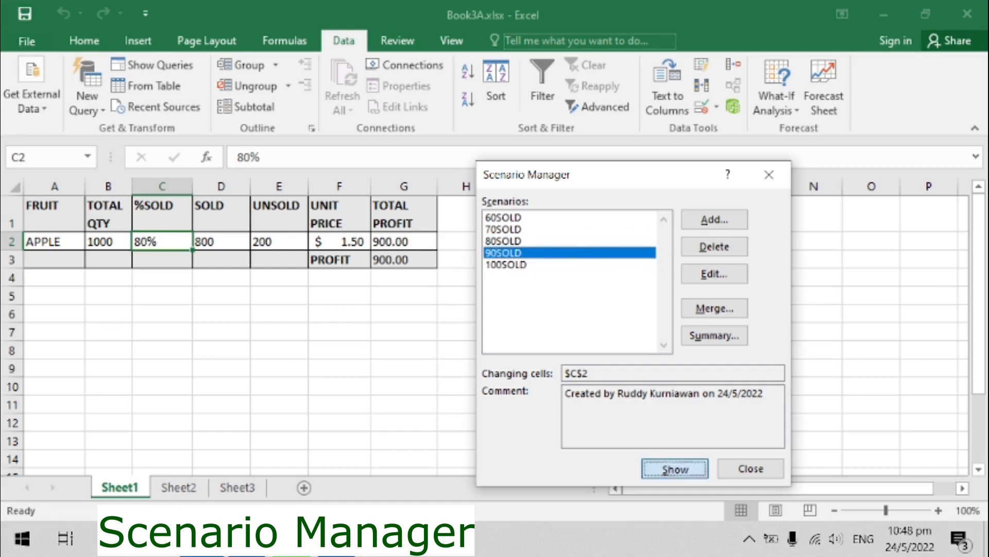
left_click(675, 468)
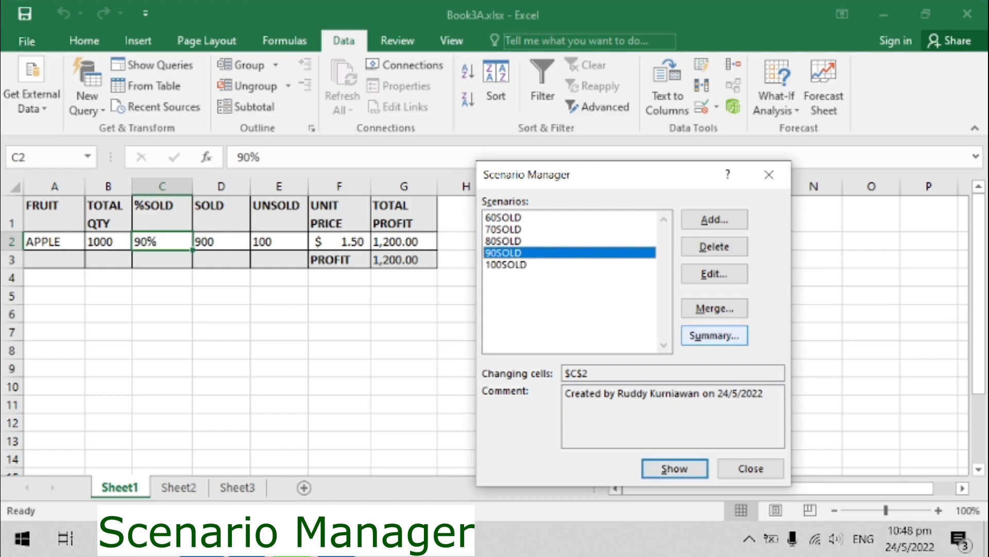
- Create a scenario summary report of all sold-percentage scenarios with G3 as the result cell
left_click(504, 217)
left_click(714, 336)
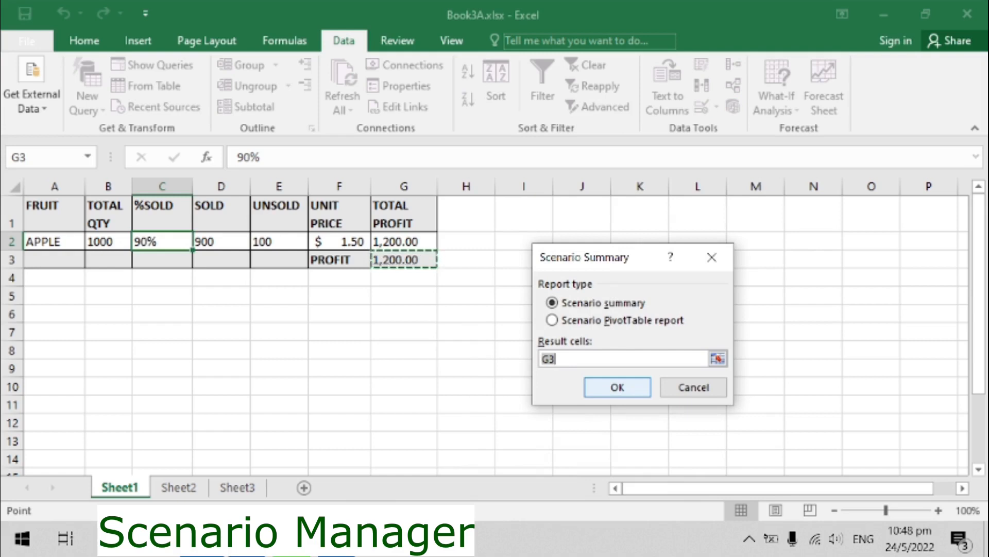
key("Return")
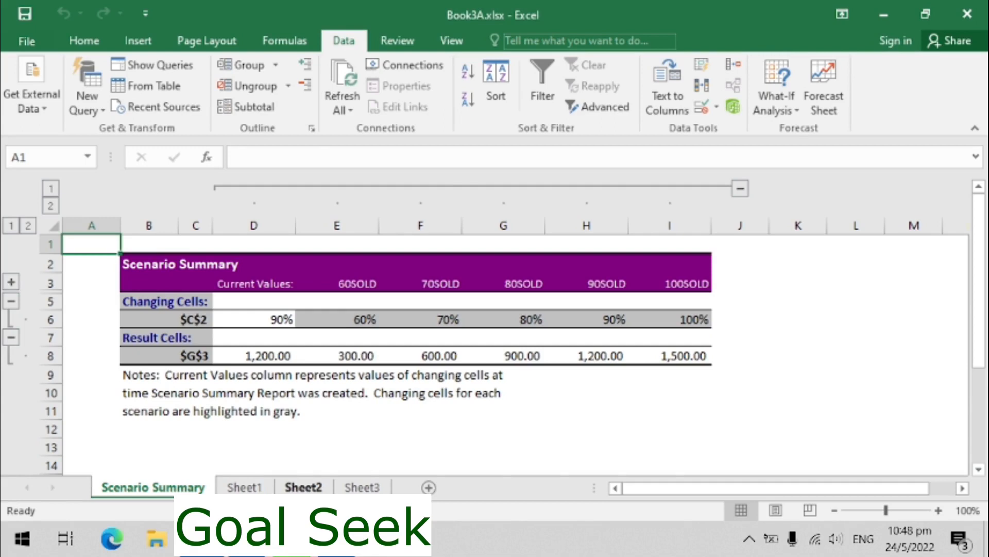
- On Sheet2, use Goal Seek to make G3 reach 2000 by changing the total quantity in B2
left_click(304, 487)
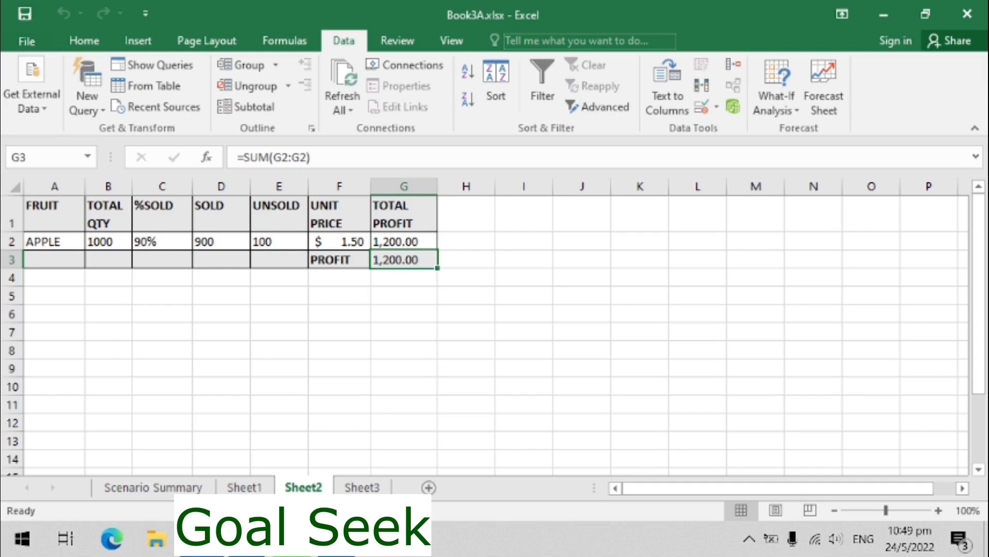
left_click(162, 241)
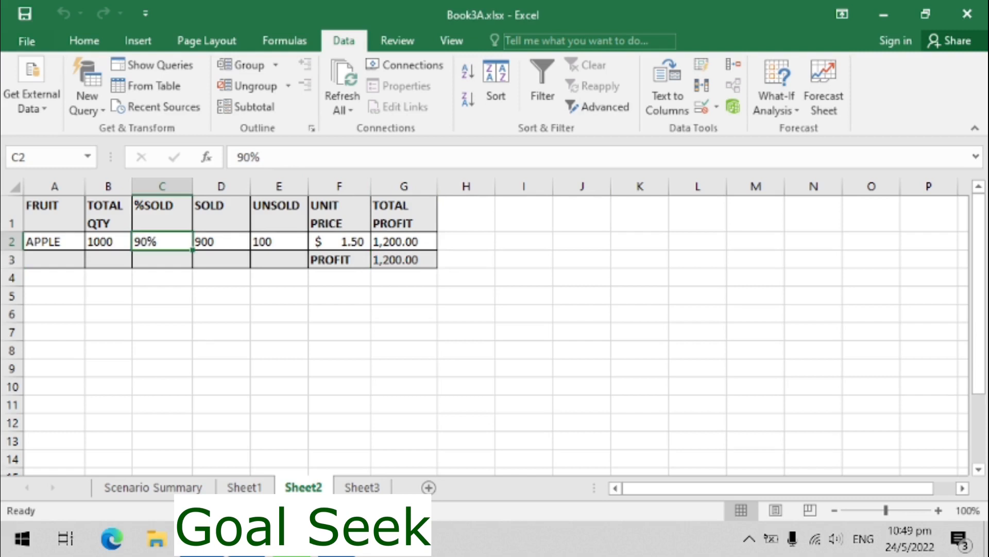
left_click(404, 242)
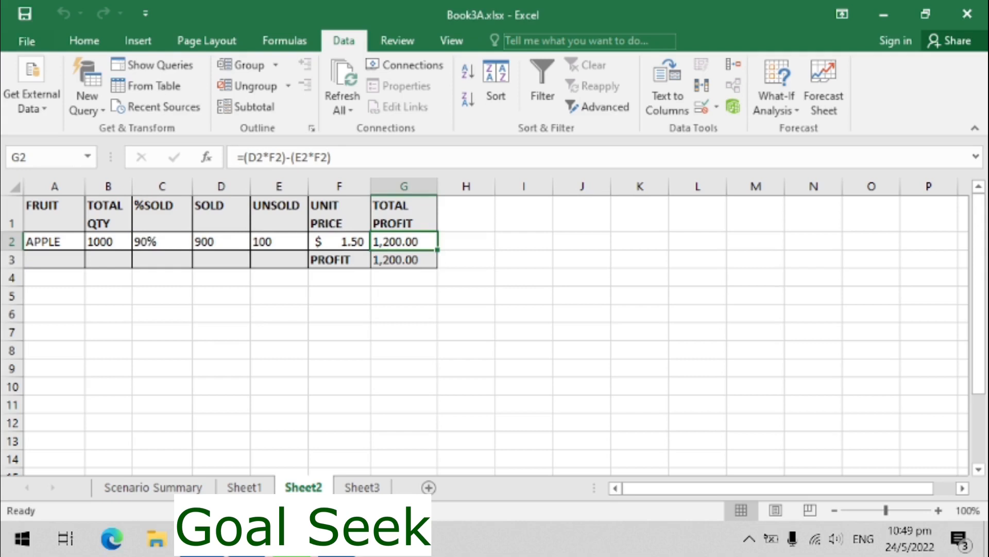
left_click(404, 260)
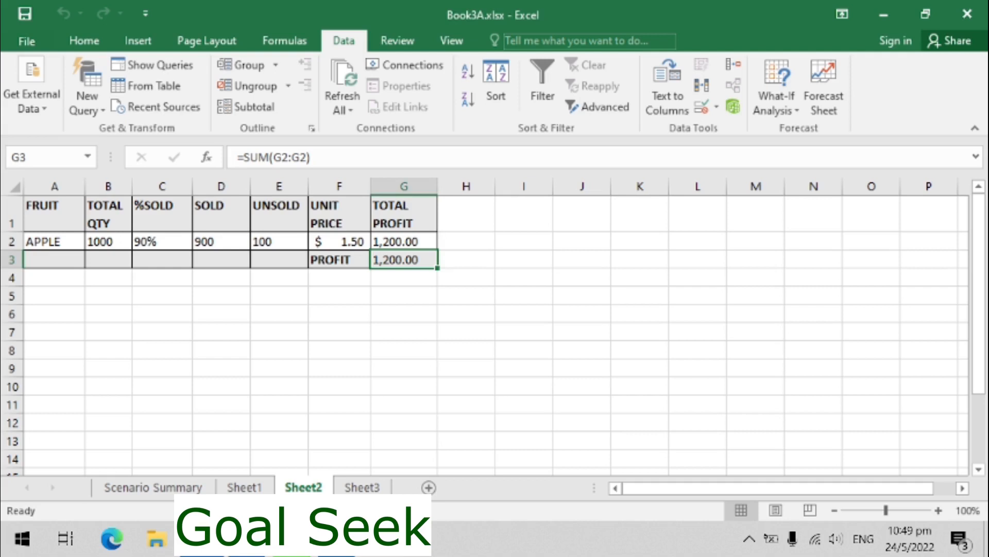
left_click(776, 87)
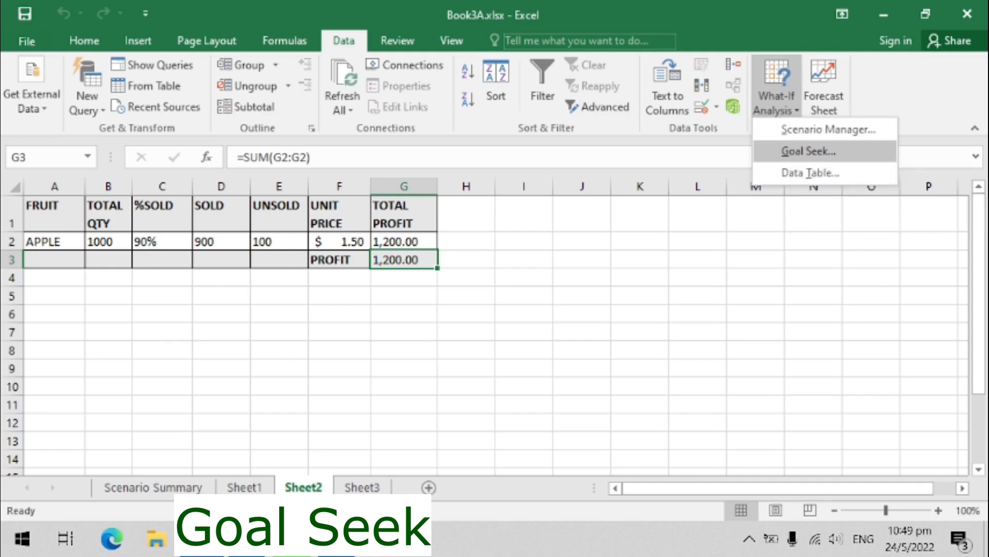
left_click(809, 151)
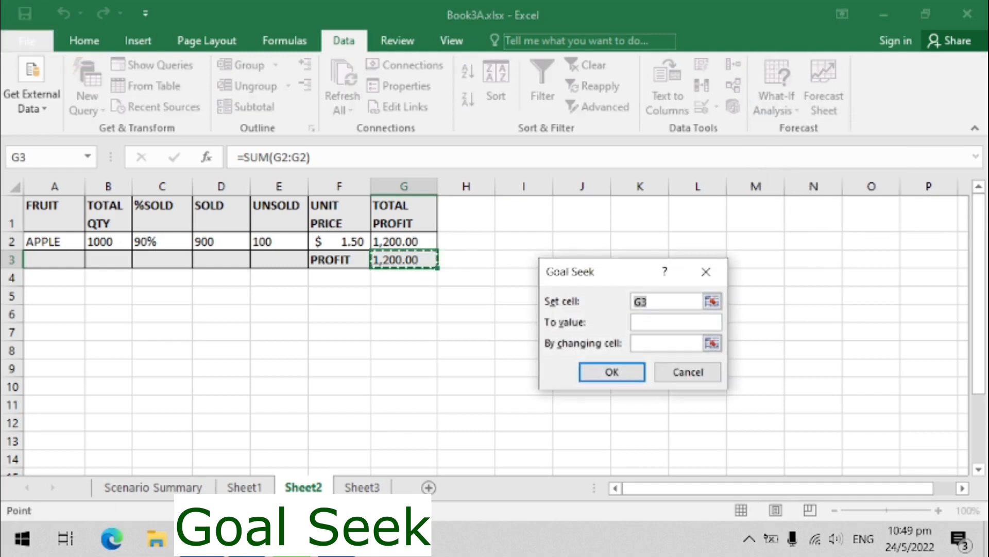
left_click(670, 302)
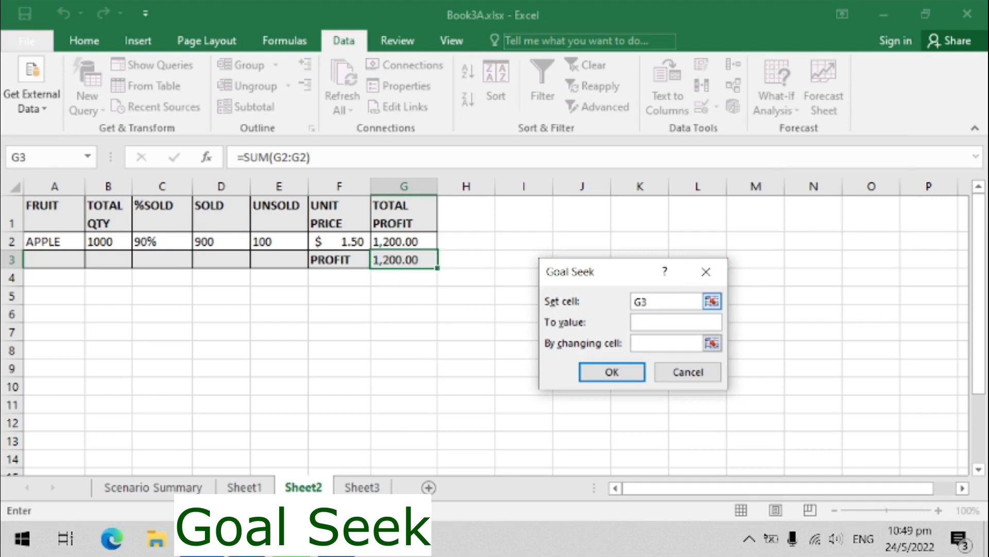
left_click(672, 322)
type("2000")
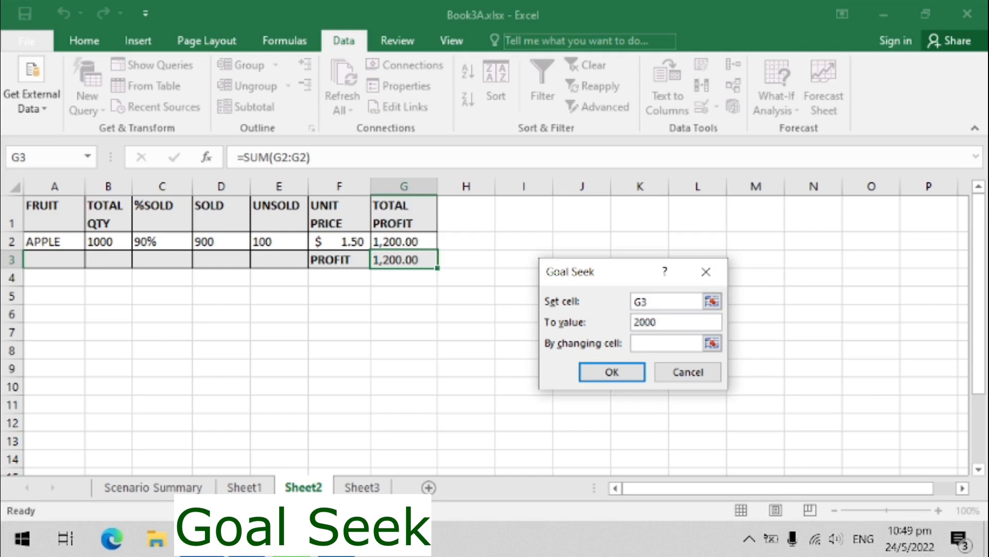
left_click(712, 343)
left_click(109, 241)
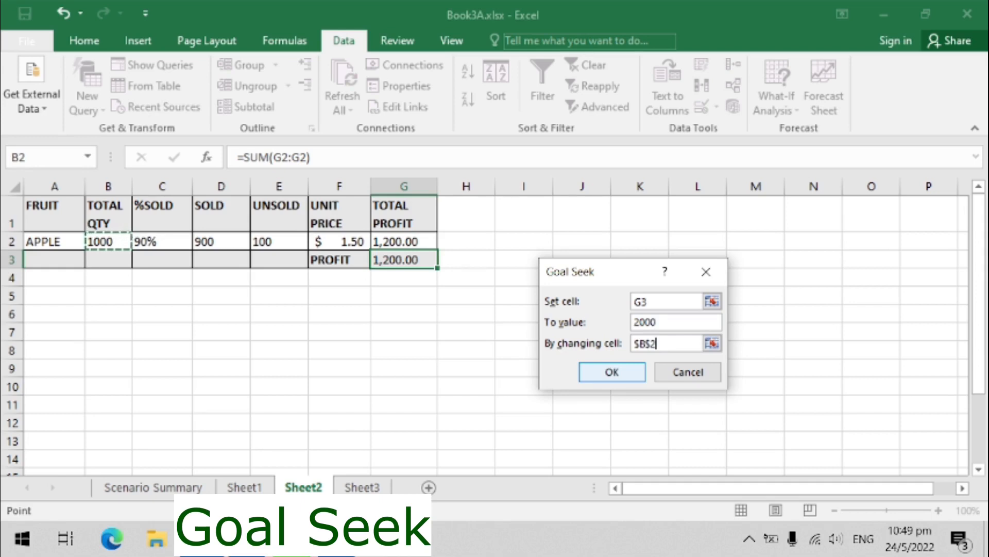
key("Return")
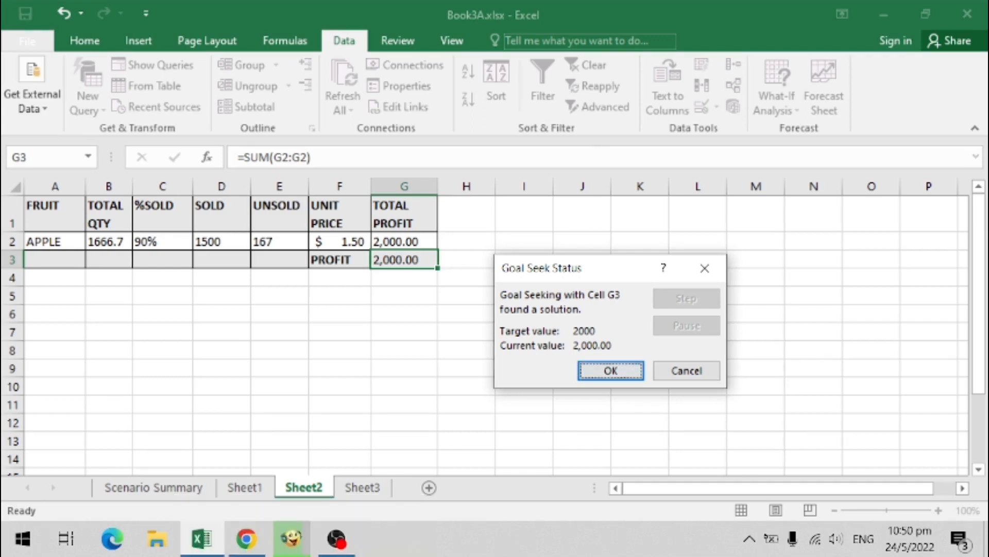
left_click(610, 370)
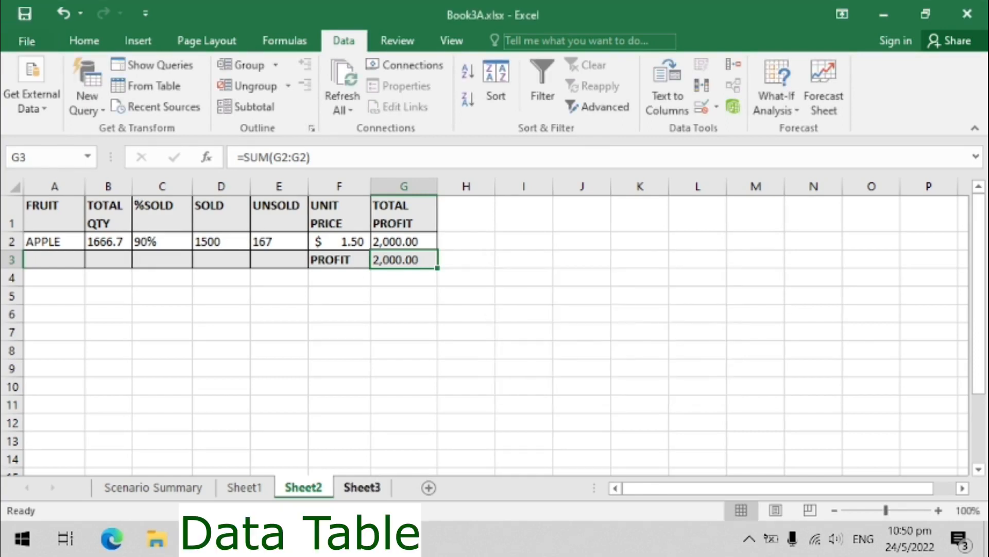
- On Sheet3, enter a formula in J2 that references the profit cell G3
left_click(362, 487)
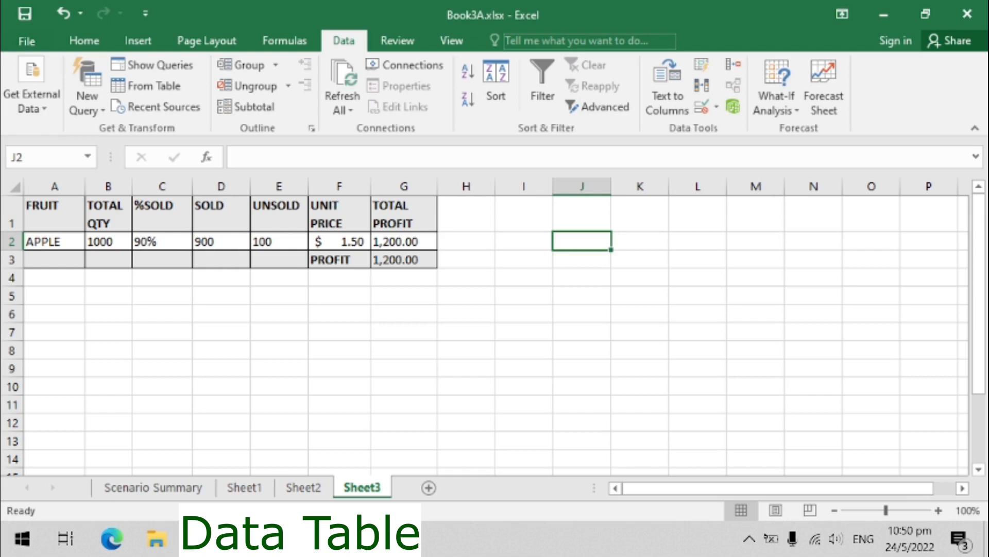
left_click(239, 156)
type("=G3")
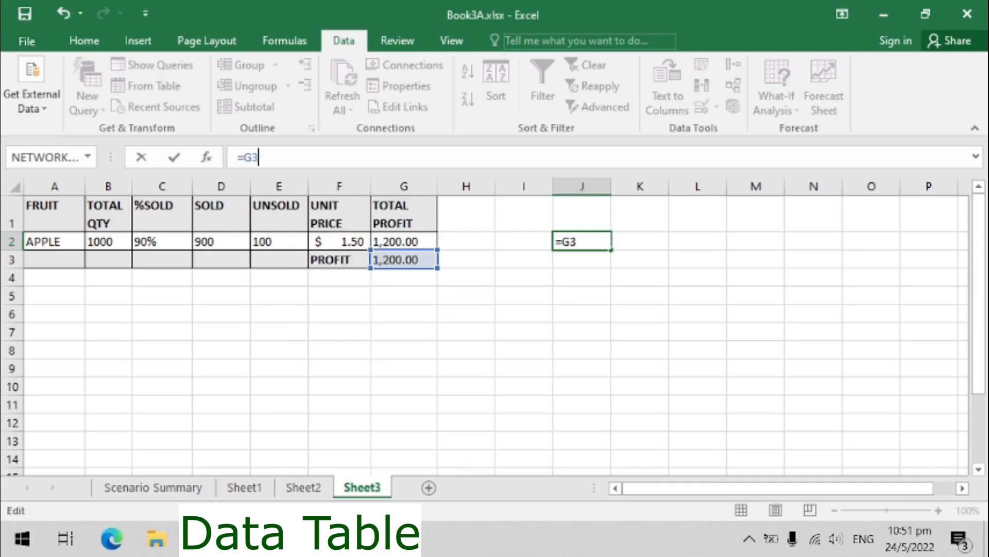
key("Return")
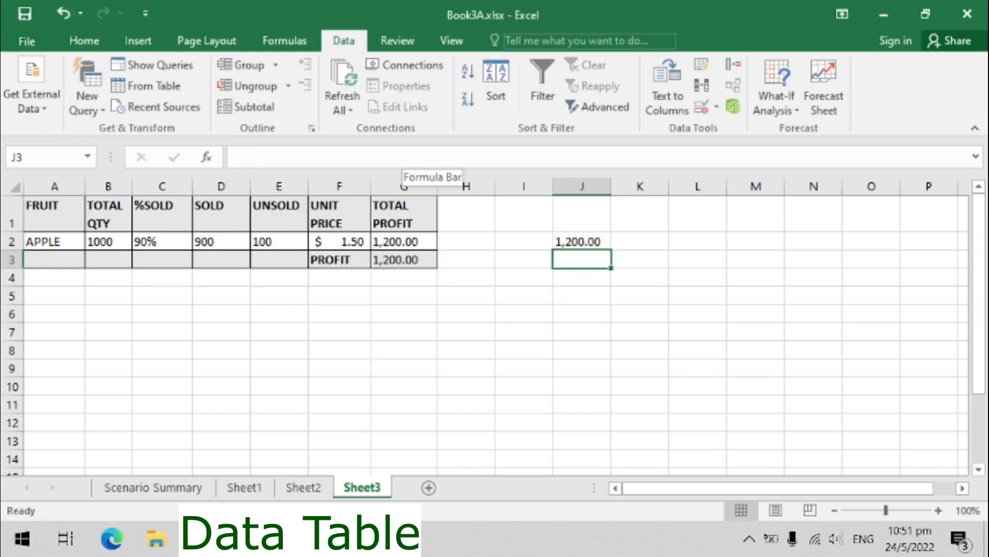
- Enter 60%, 70%, 80%, 90% and 100% down column I from I3 to I7
key("Left")
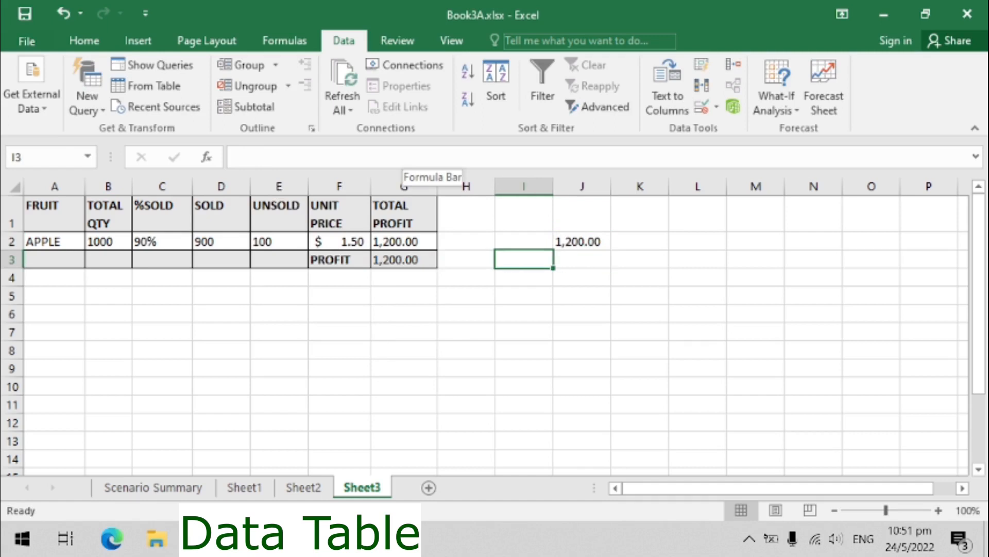
type("60%")
key("Return")
type("70%")
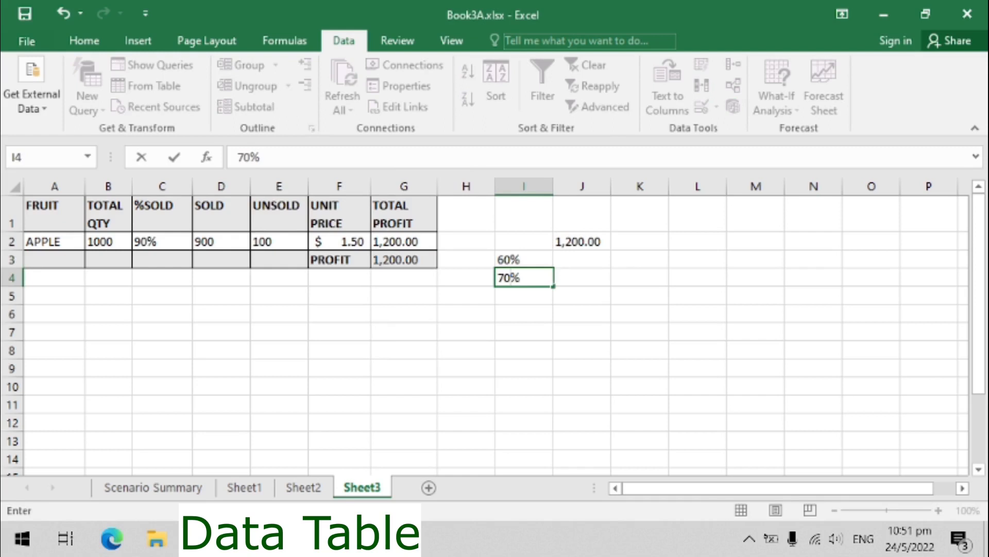
key("Return")
type("80%")
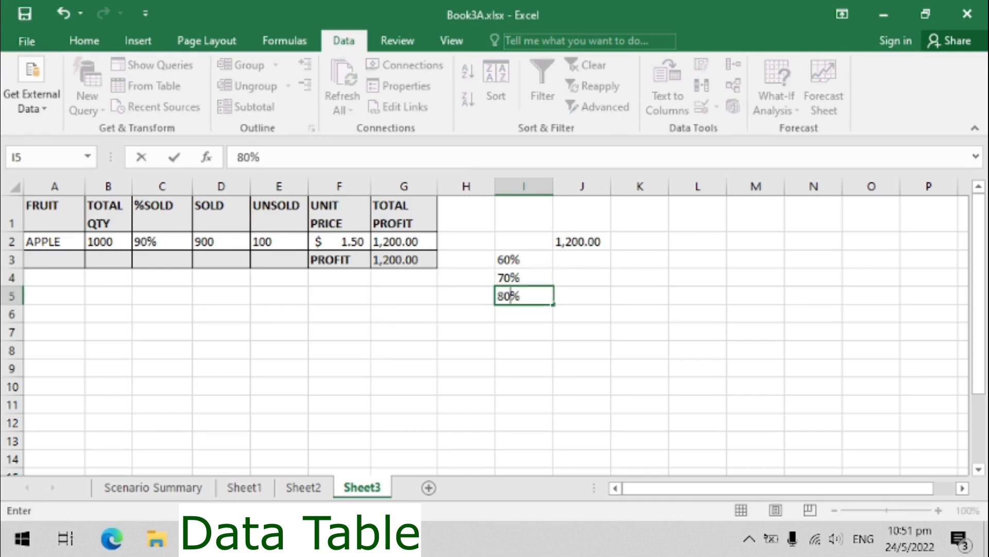
key("Return")
type("90%")
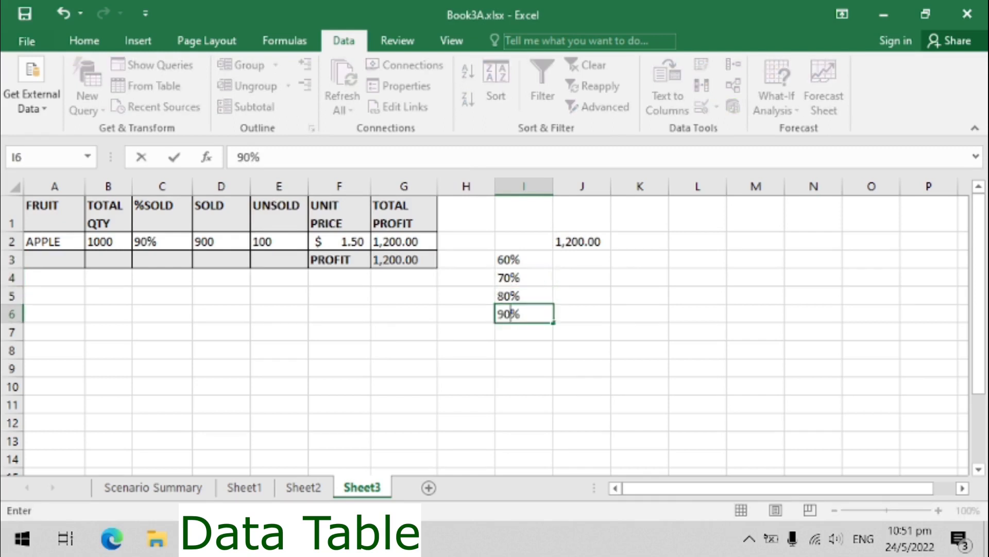
key("Return")
type("100%")
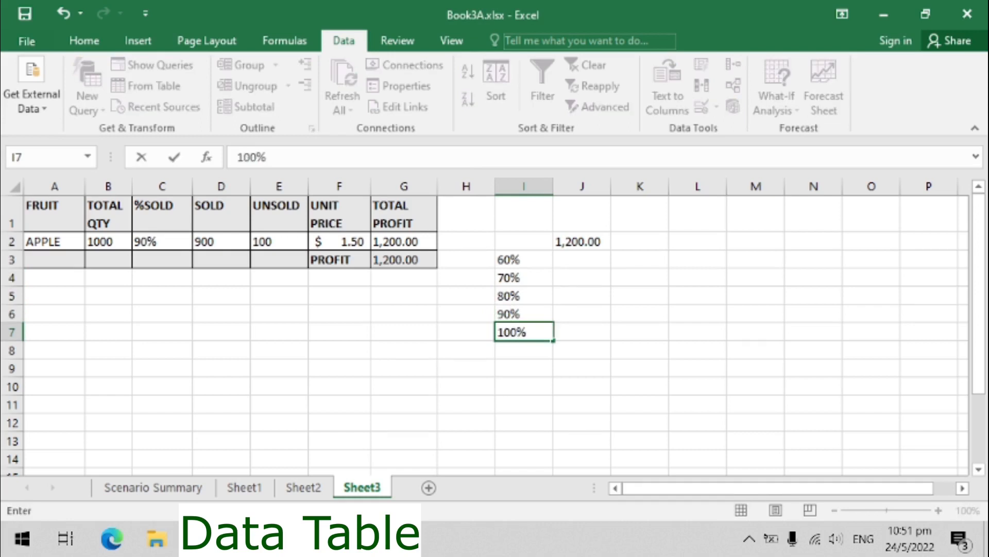
key("Return")
key("Up")
key("Up")
key("Up")
key("Up")
key("Up")
key("Down")
key("Down")
key("Down")
key("Down")
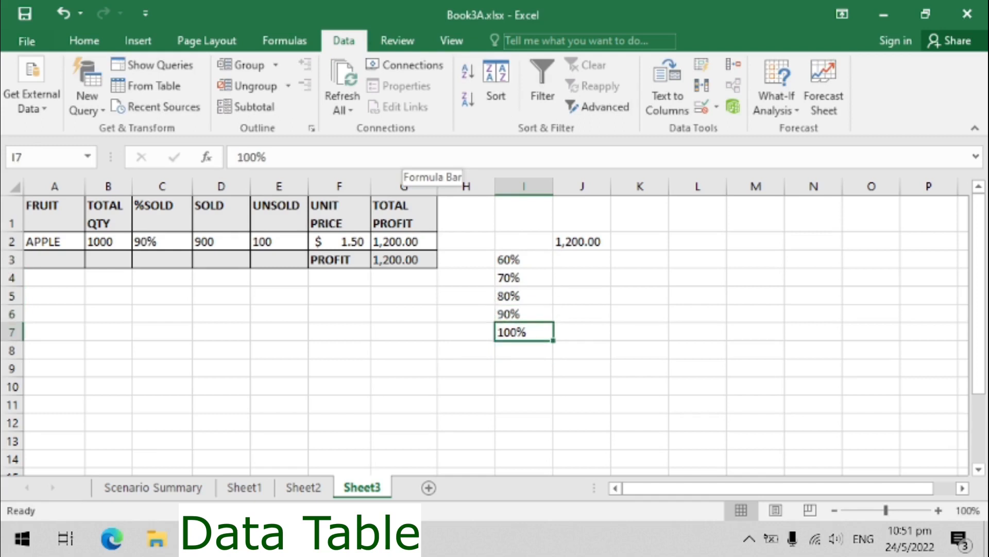
- Select I2:J7 and create a one-variable data table using C2 as the column input cell
key("Up")
key("Up")
key("Up")
key("Up")
key("Up")
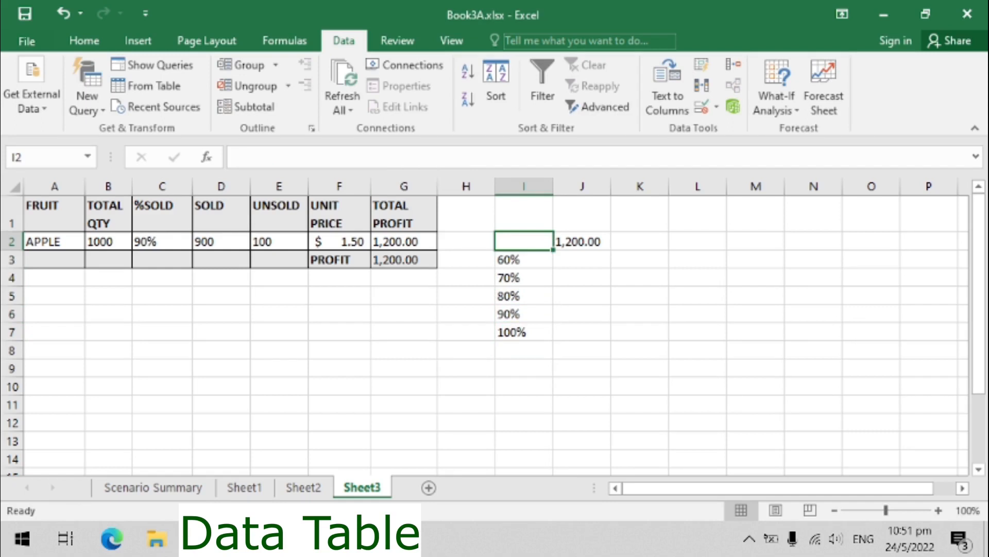
key("ctrl+a")
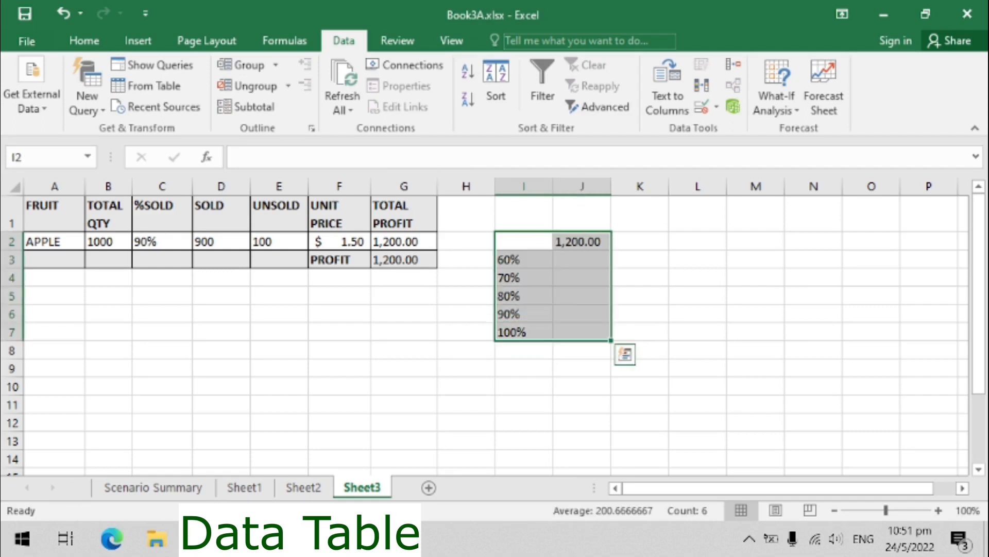
left_click(776, 88)
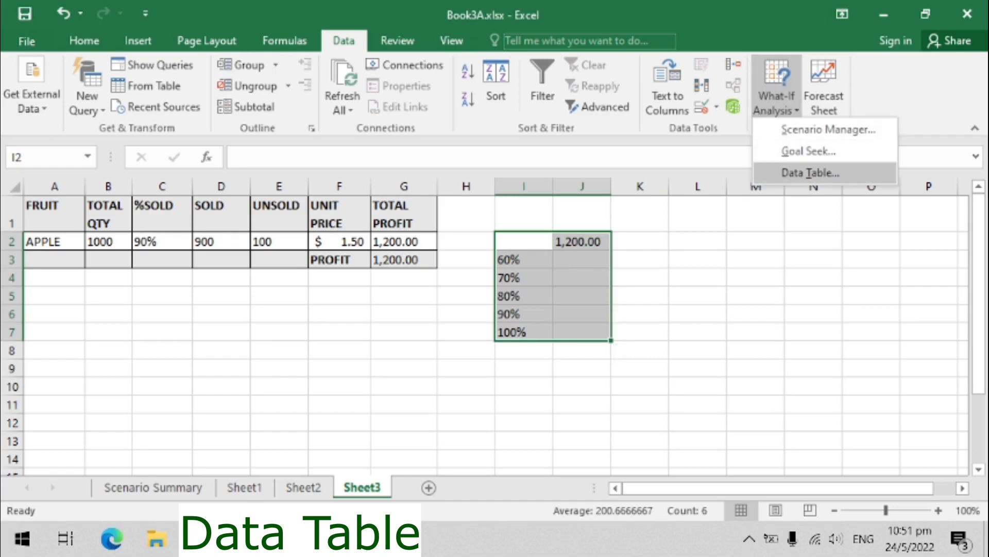
left_click(810, 173)
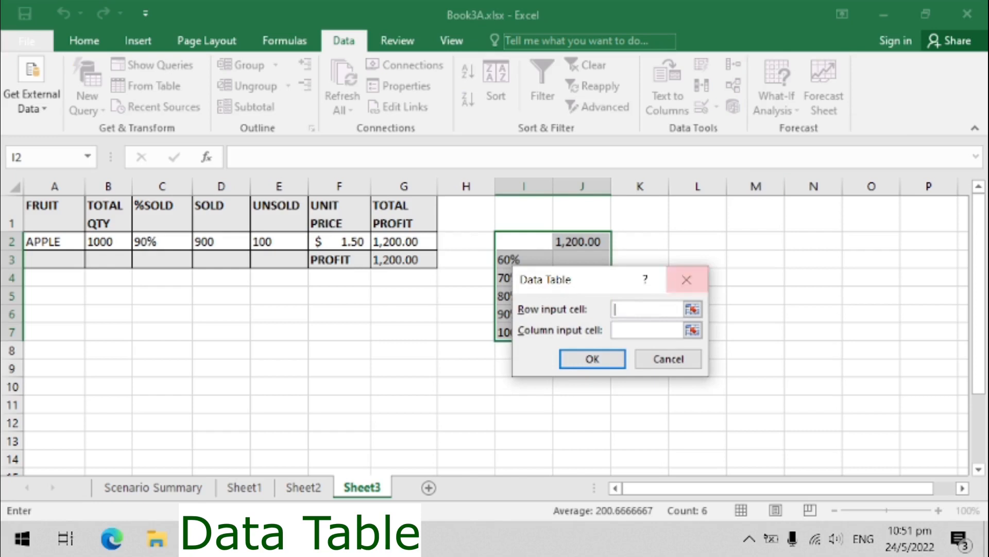
left_click(647, 330)
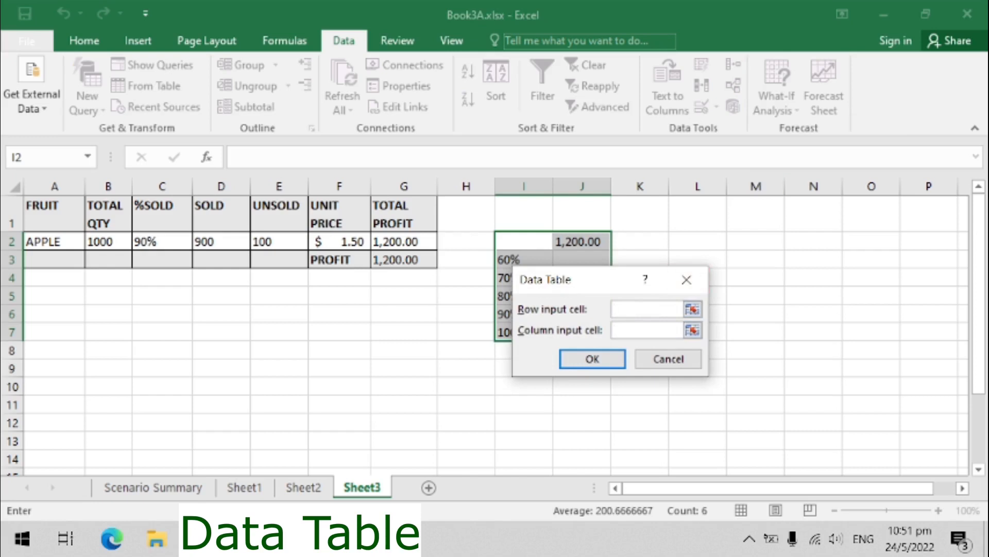
left_click(162, 241)
left_click(592, 358)
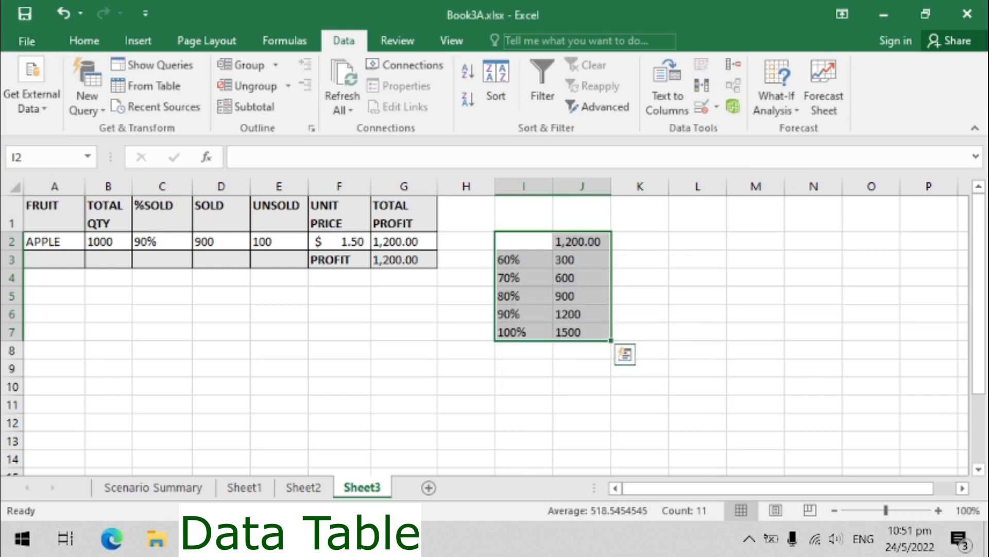
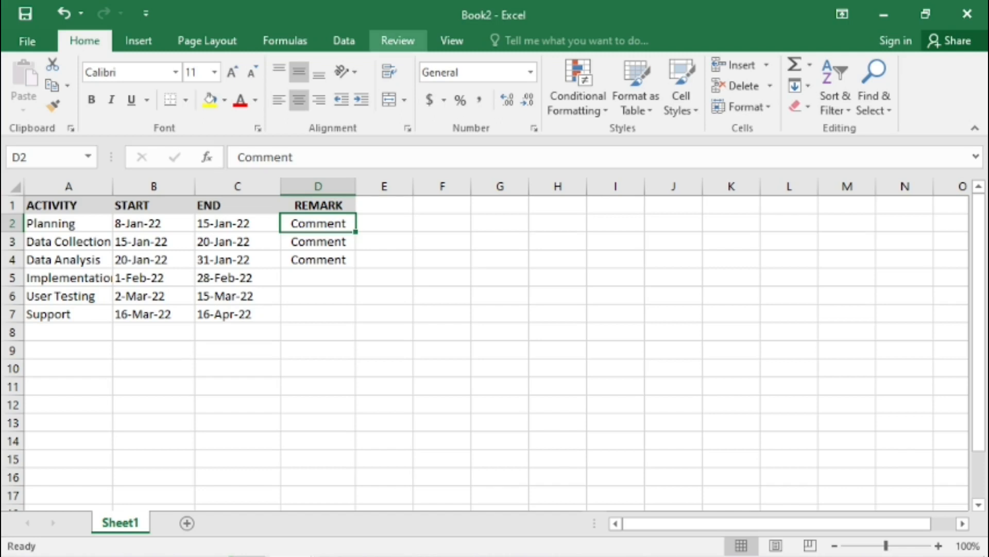
- Turn on change tracking while editing and save the now-shared workbook over Book2.xlsx
left_click(397, 41)
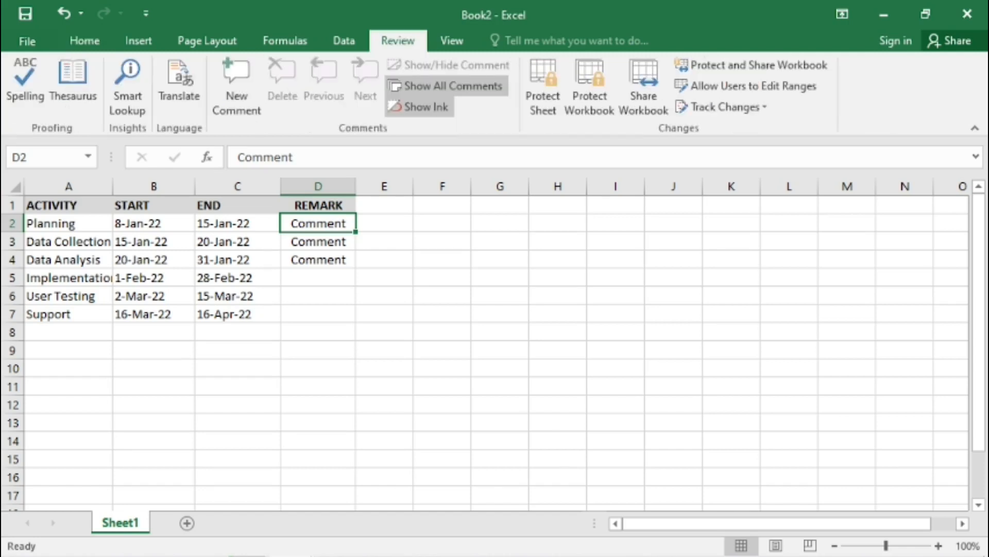
left_click(725, 106)
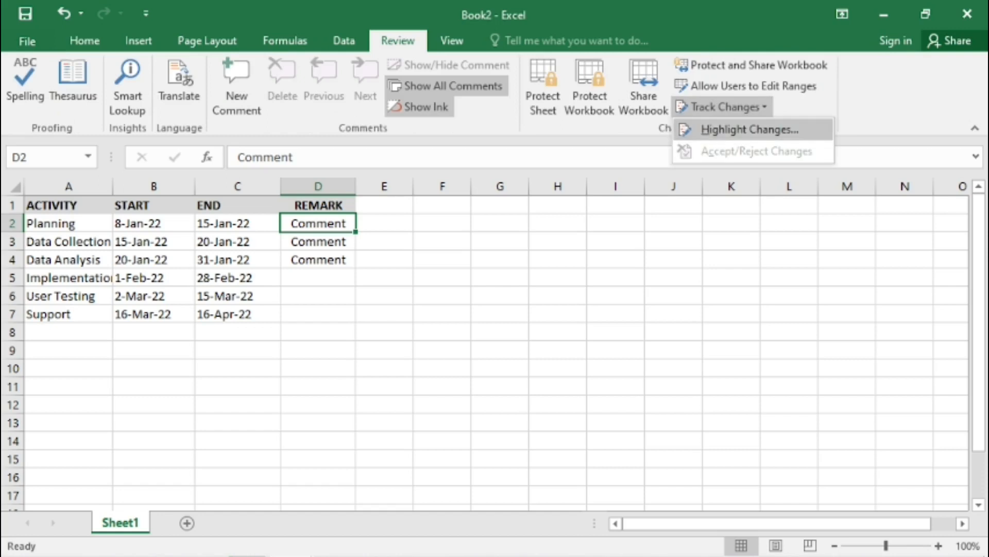
left_click(750, 130)
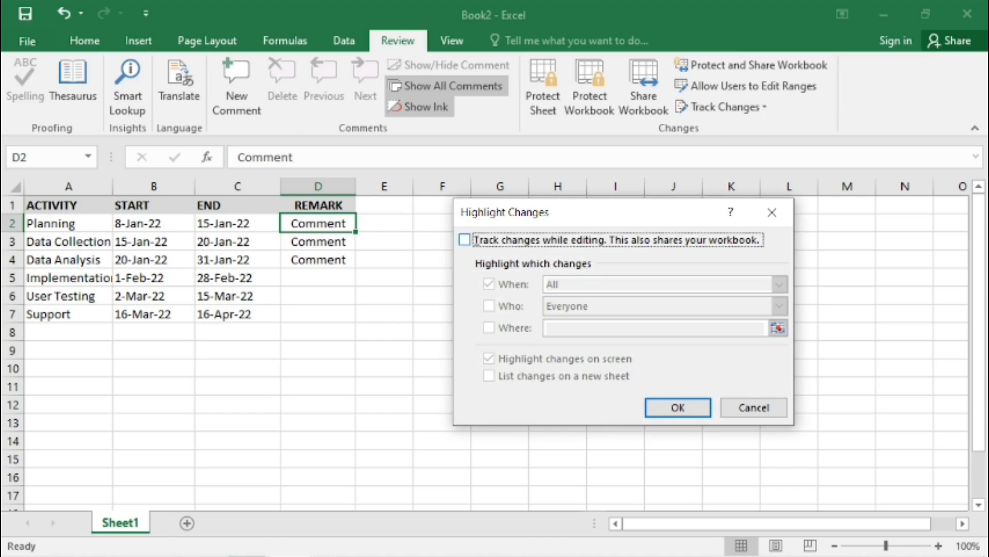
left_click(465, 239)
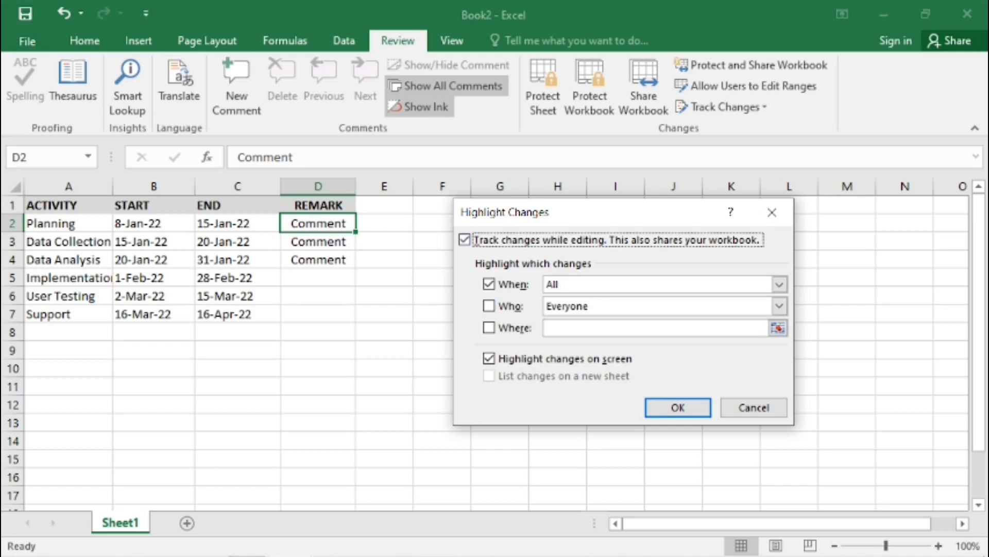
left_click(678, 408)
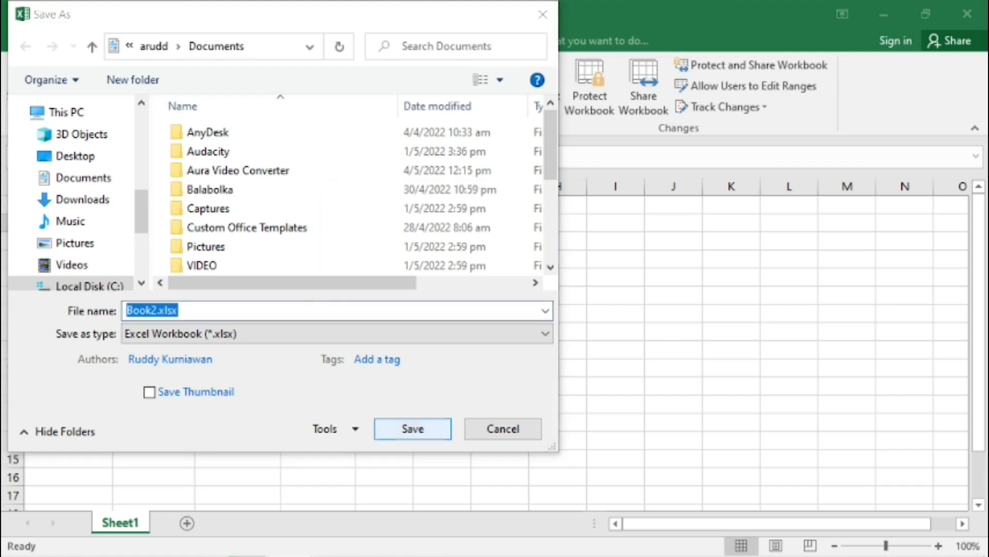
left_click(412, 429)
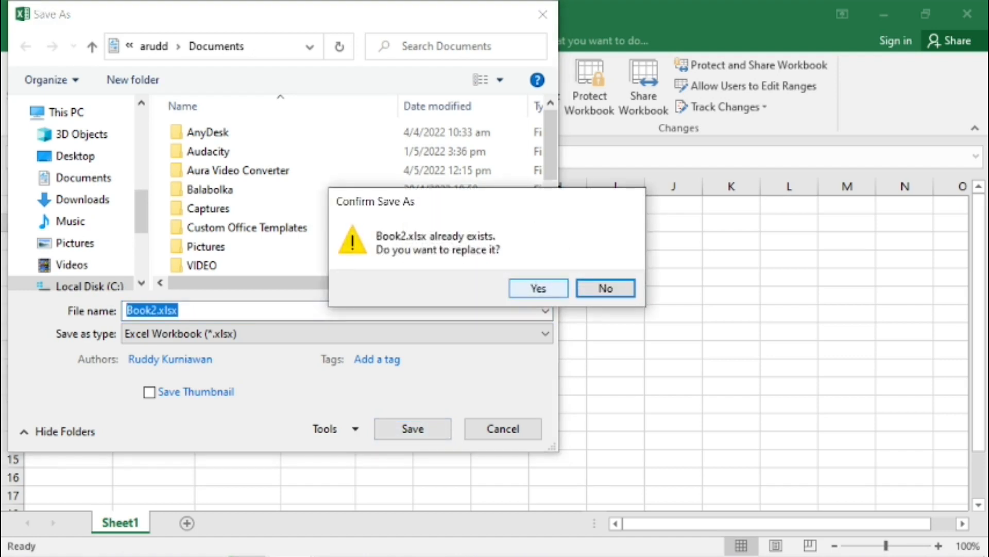
left_click(539, 289)
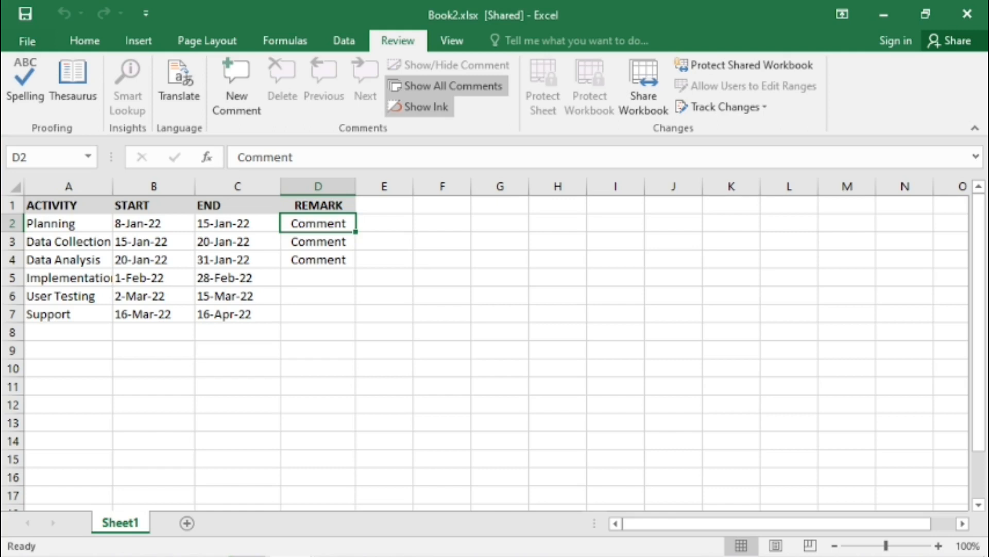
- Change the remark in D2 to No comment
type("No comment")
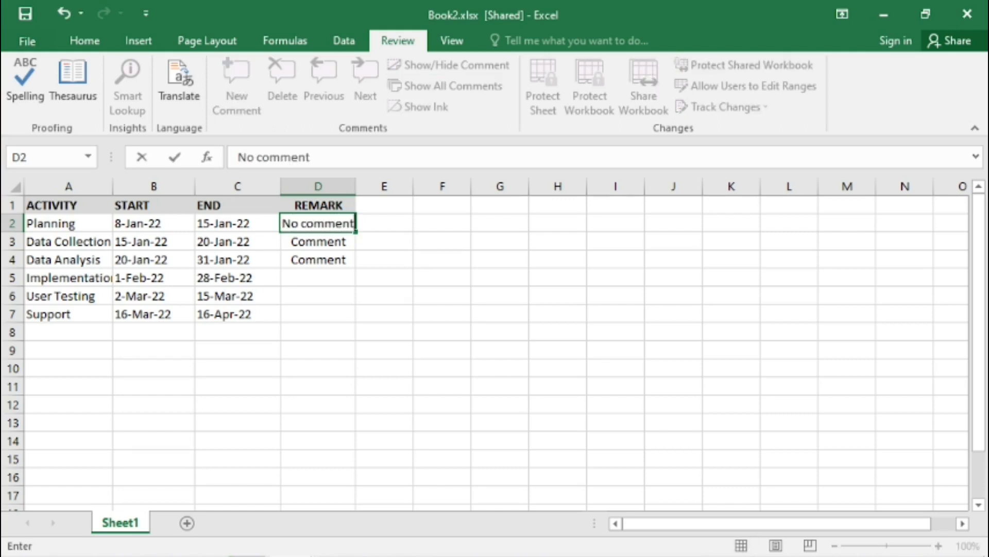
left_click(442, 259)
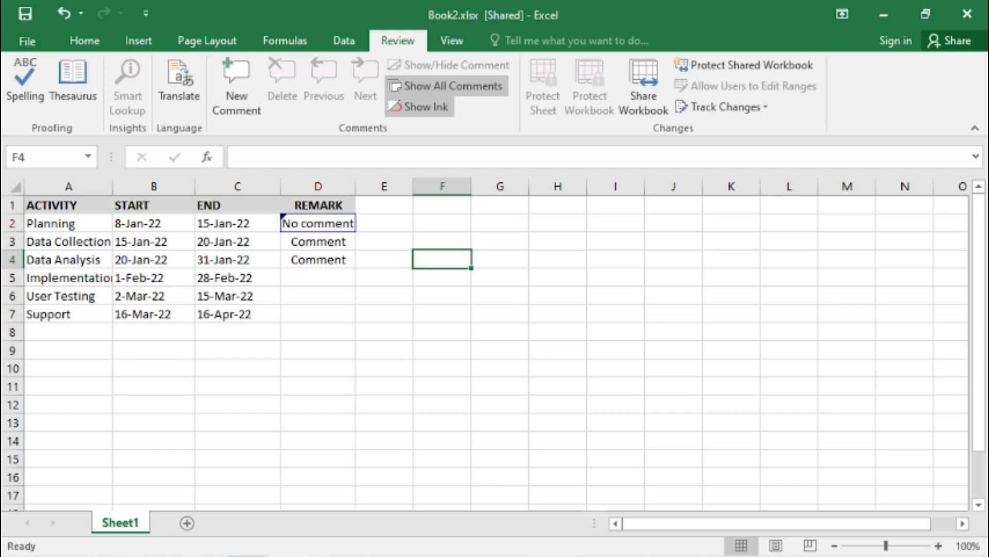
- Save the workbook and list the tracked changes on a new history sheet
left_click(318, 241)
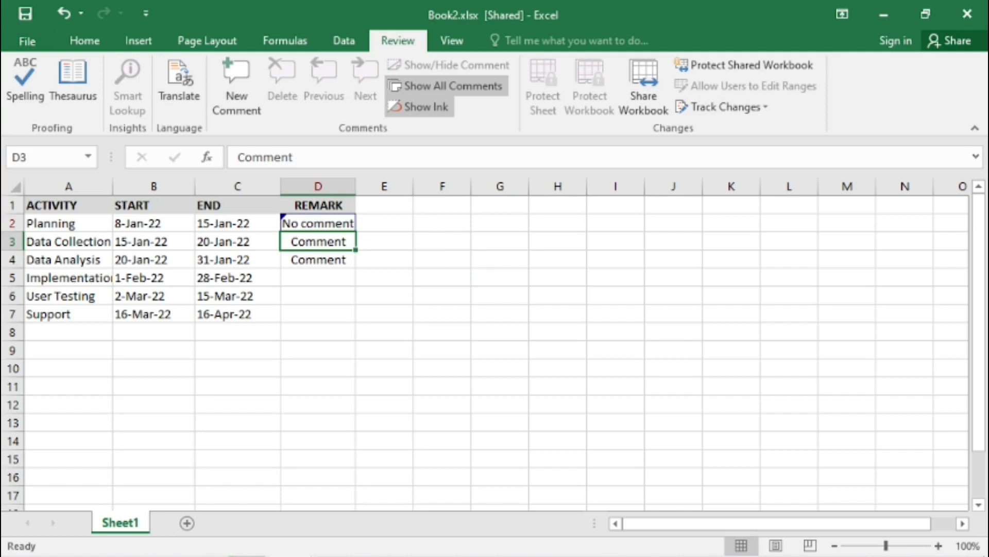
left_click(318, 223)
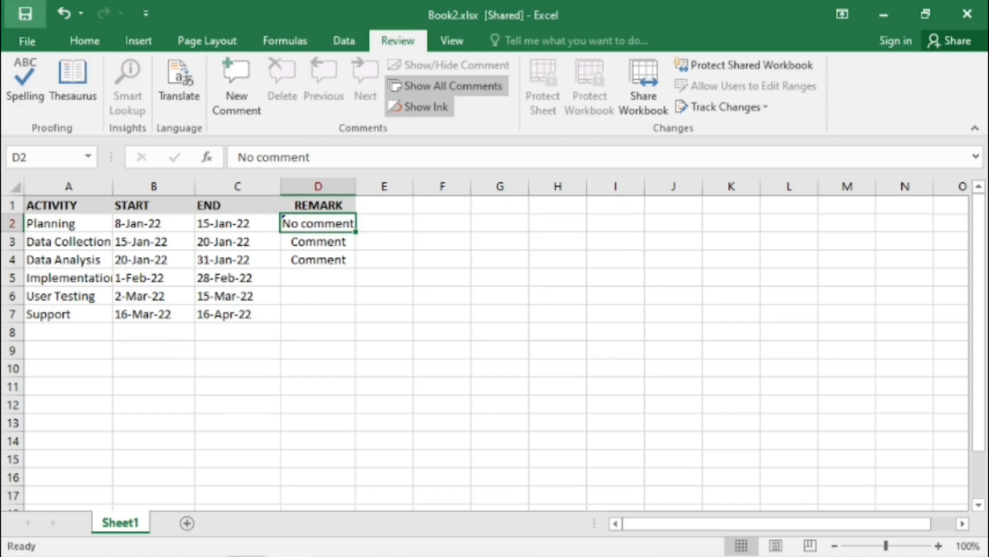
left_click(25, 13)
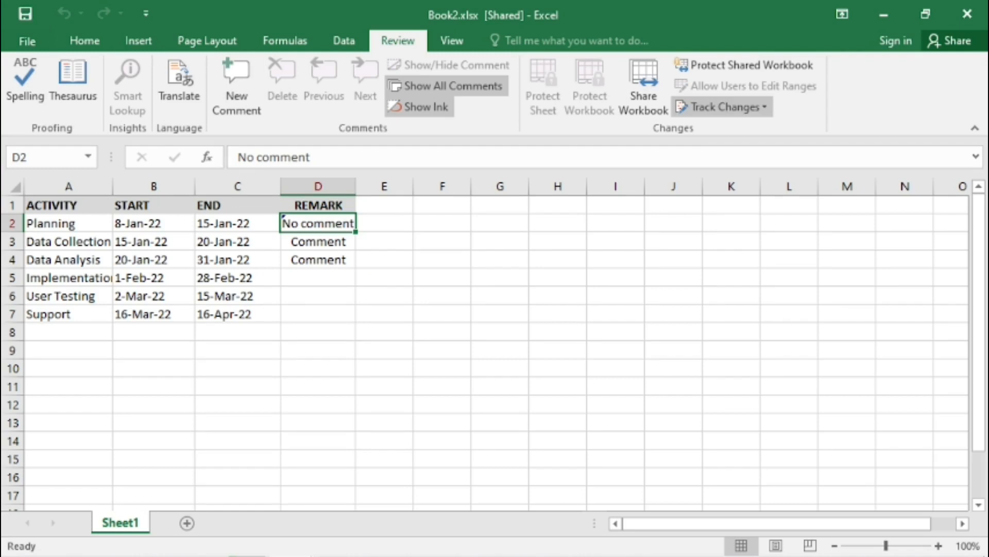
left_click(726, 106)
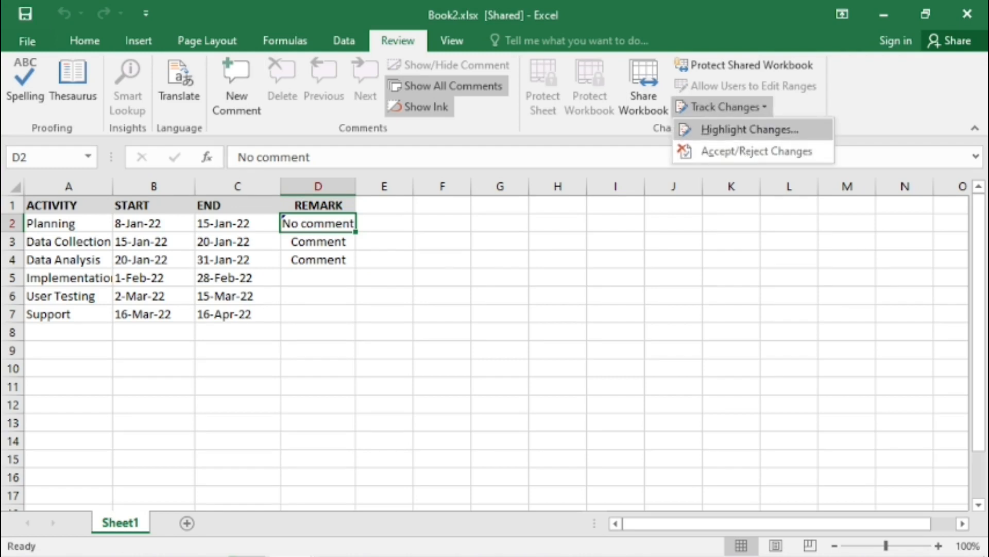
left_click(749, 130)
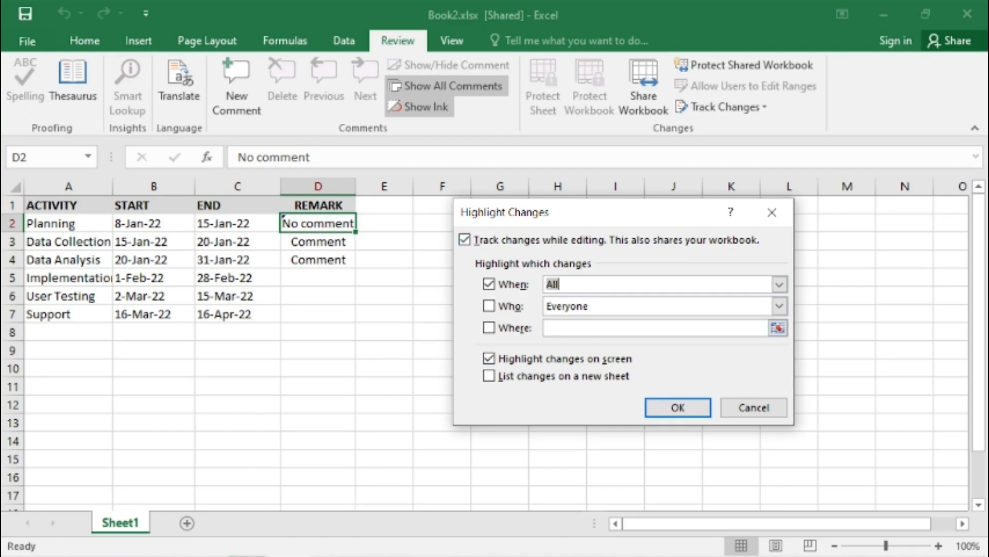
left_click(488, 375)
left_click(678, 407)
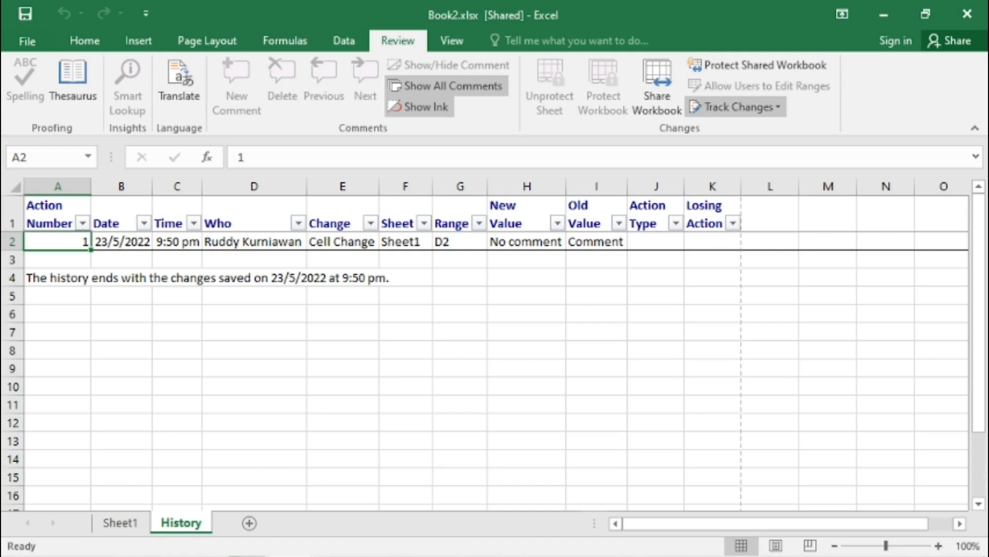
- Review the tracked changes not yet reviewed and accept the change made to D2
left_click(736, 107)
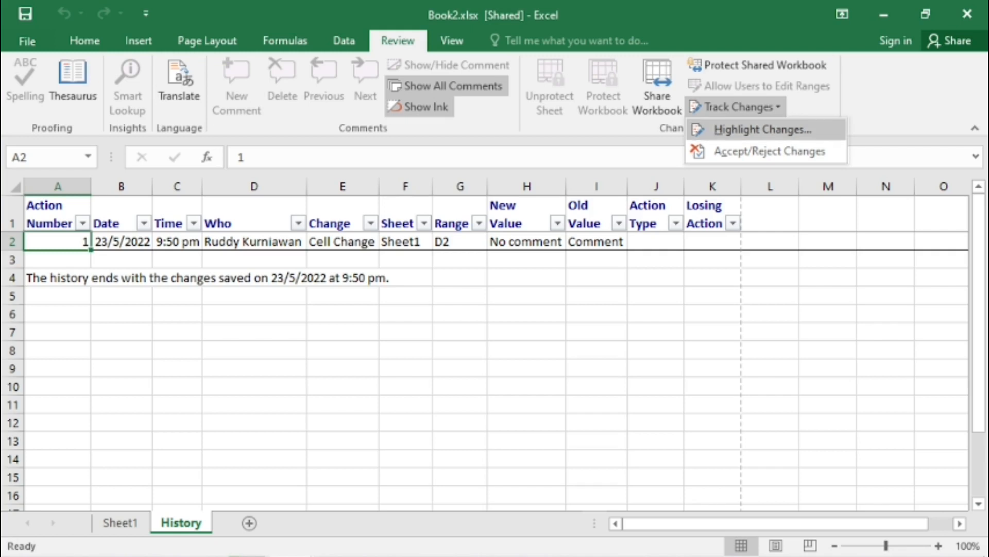
left_click(770, 151)
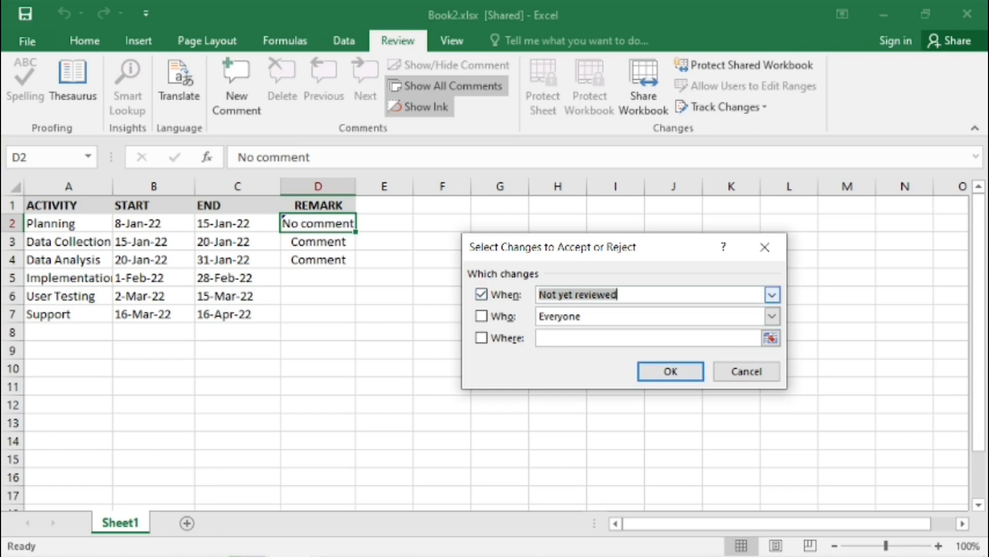
key("Return")
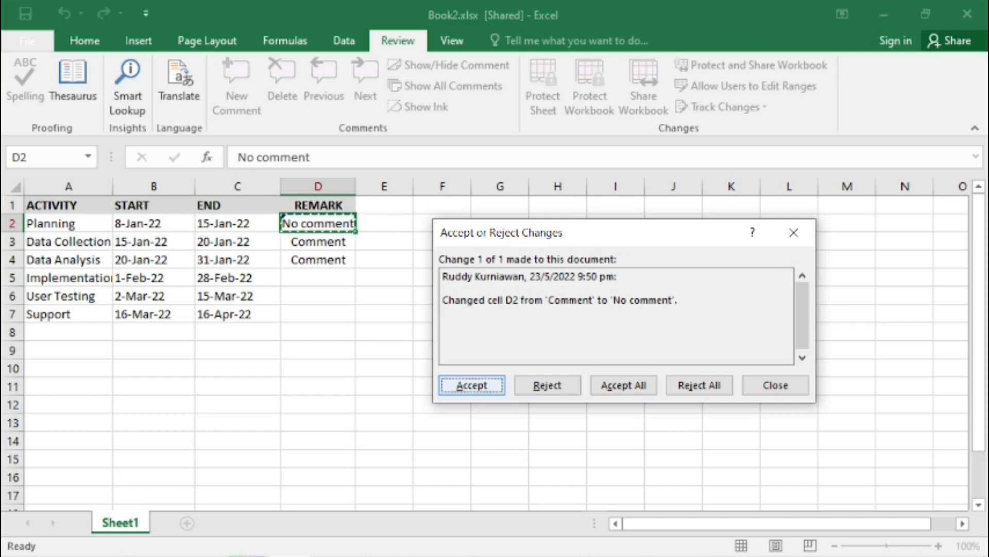
key("Return")
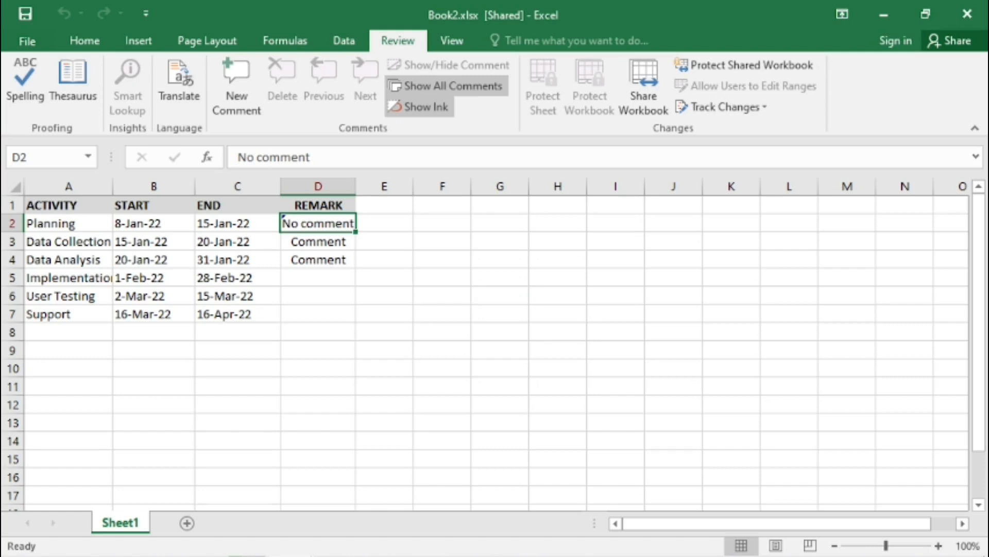
left_click(442, 223)
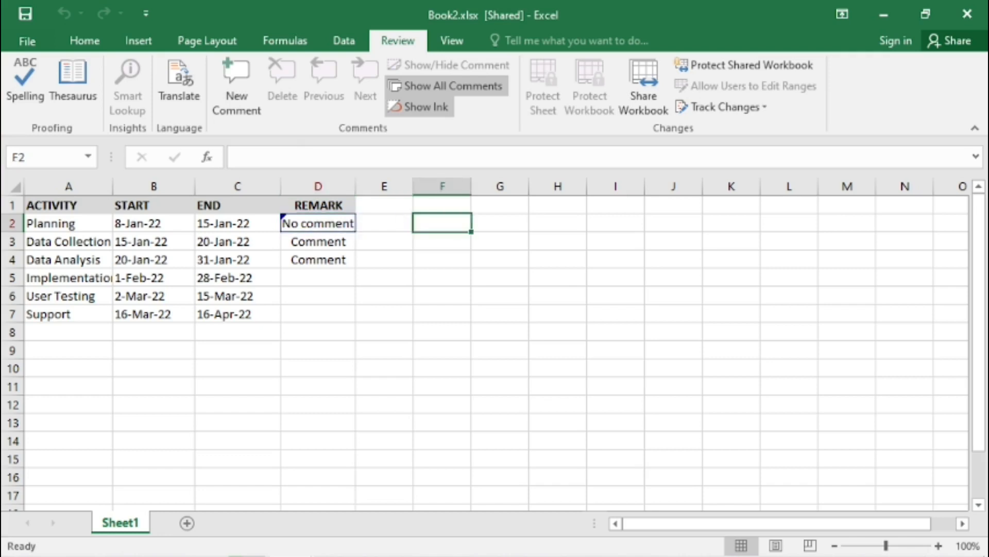
left_click(318, 223)
left_click(442, 368)
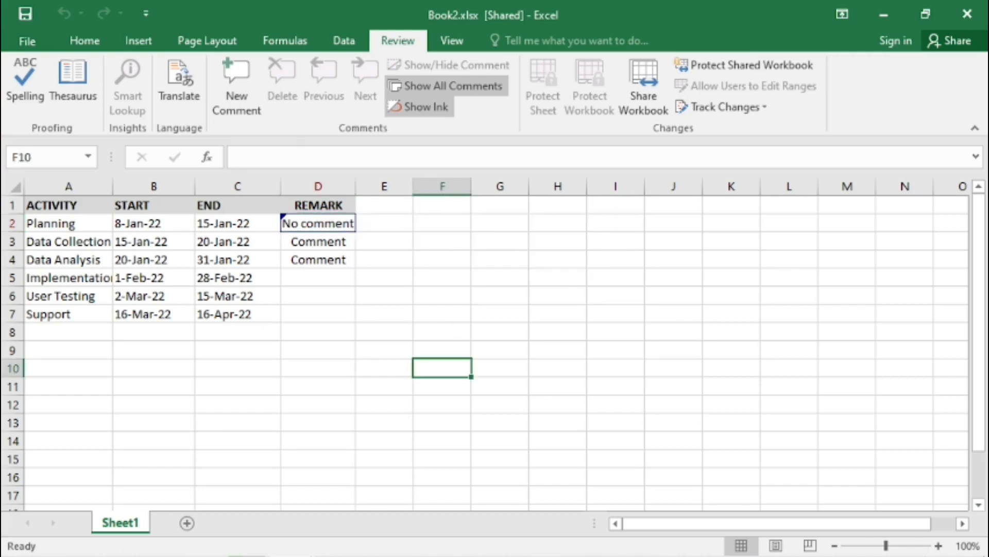
left_click(318, 223)
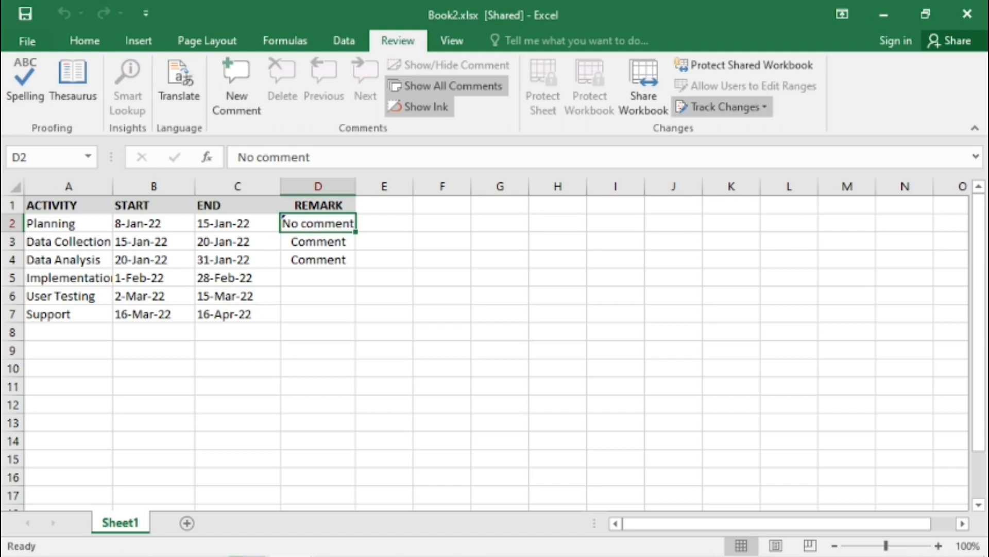
- Turn off change tracking and remove the workbook from shared use
left_click(726, 106)
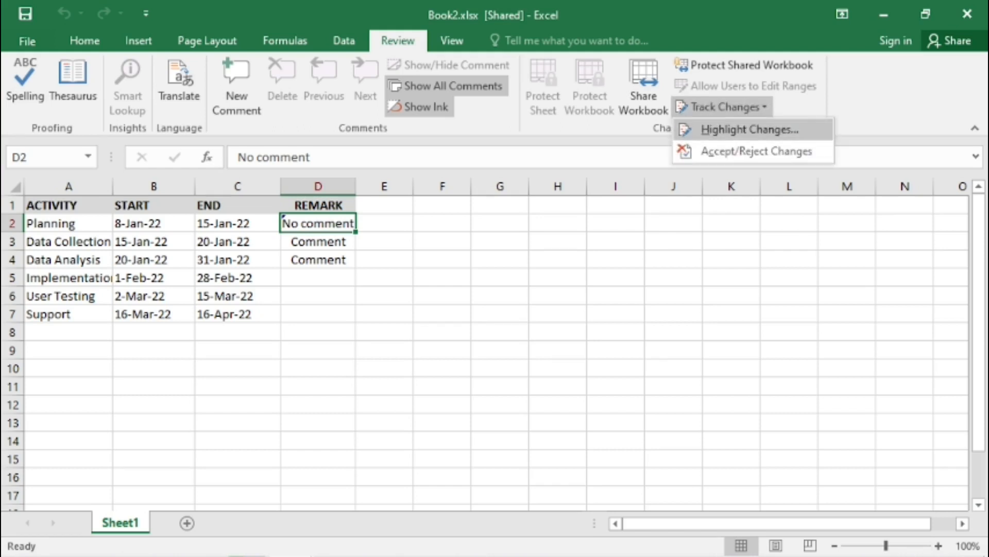
left_click(750, 129)
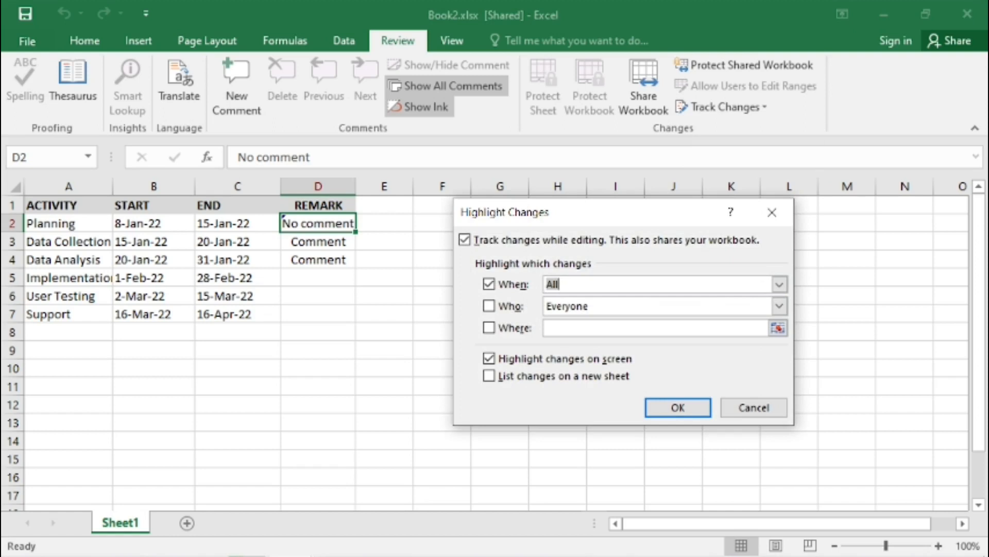
left_click(464, 240)
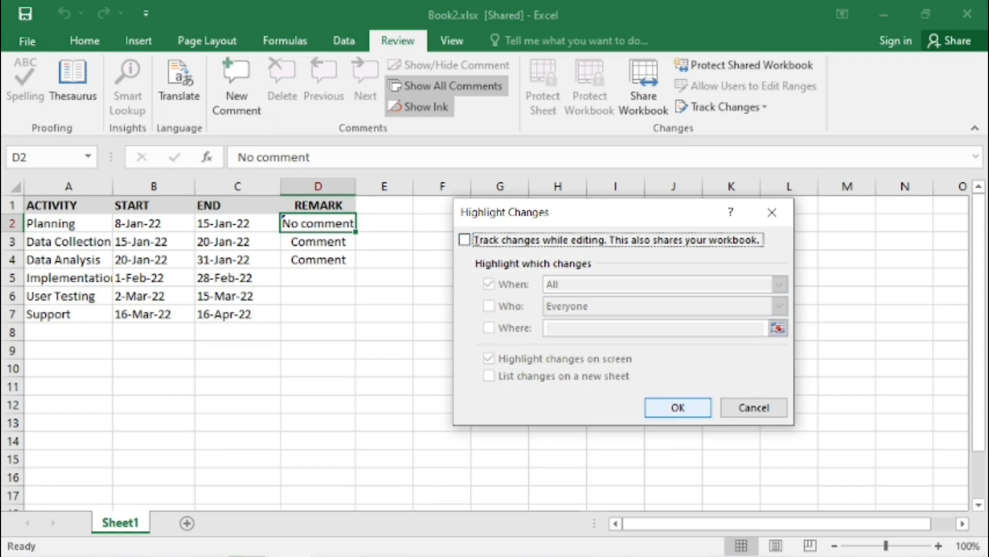
left_click(678, 407)
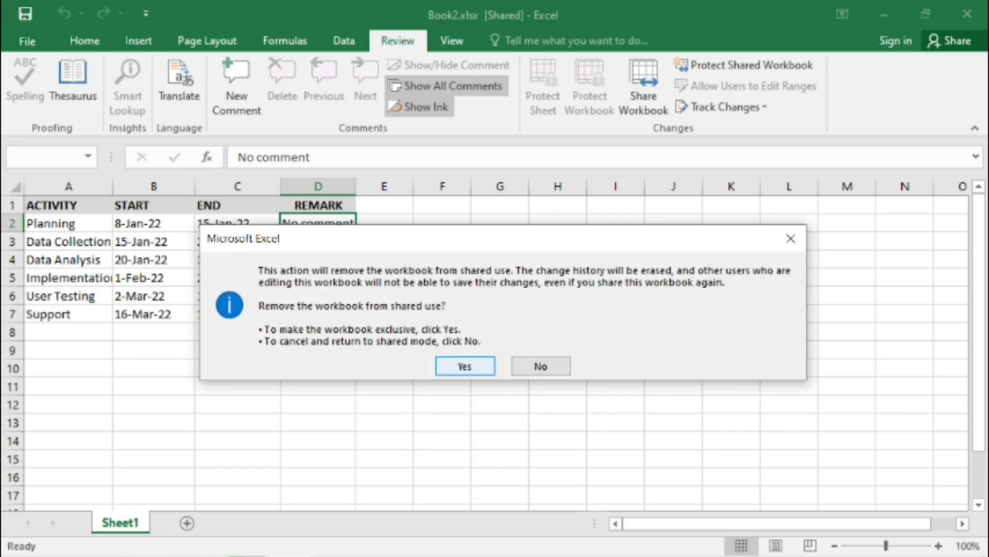
key("Return")
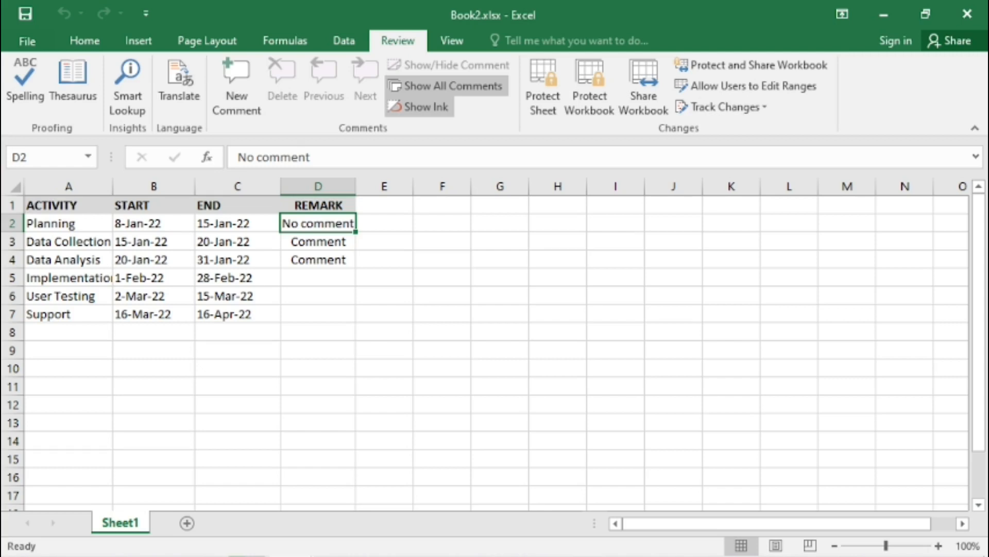
- Add a comment reading Testing to cell D2
key("Down")
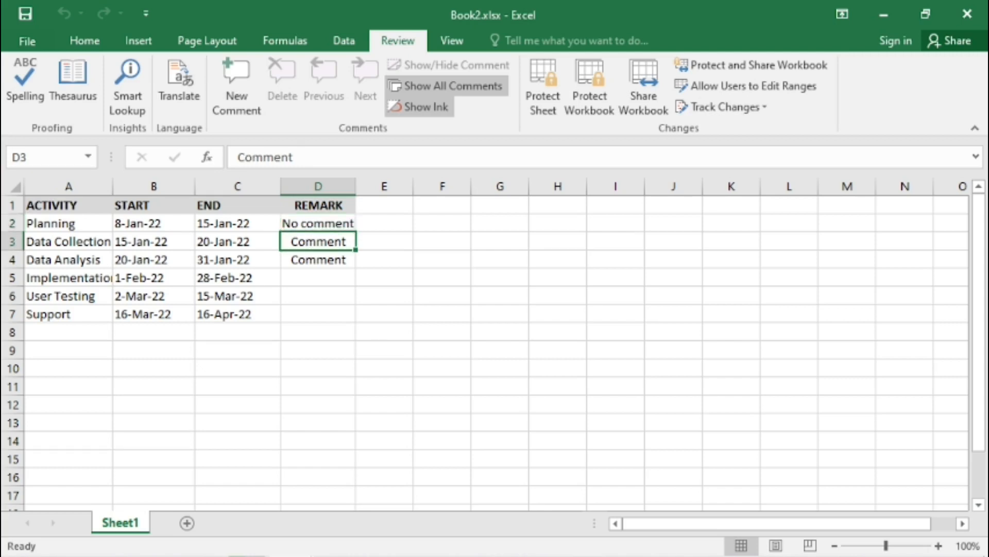
key("Up")
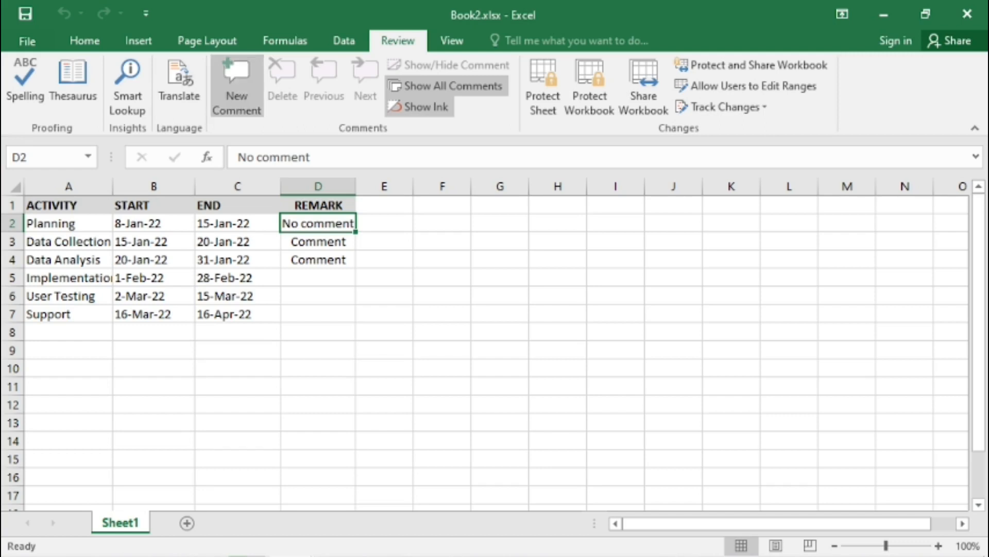
left_click(237, 85)
type("T")
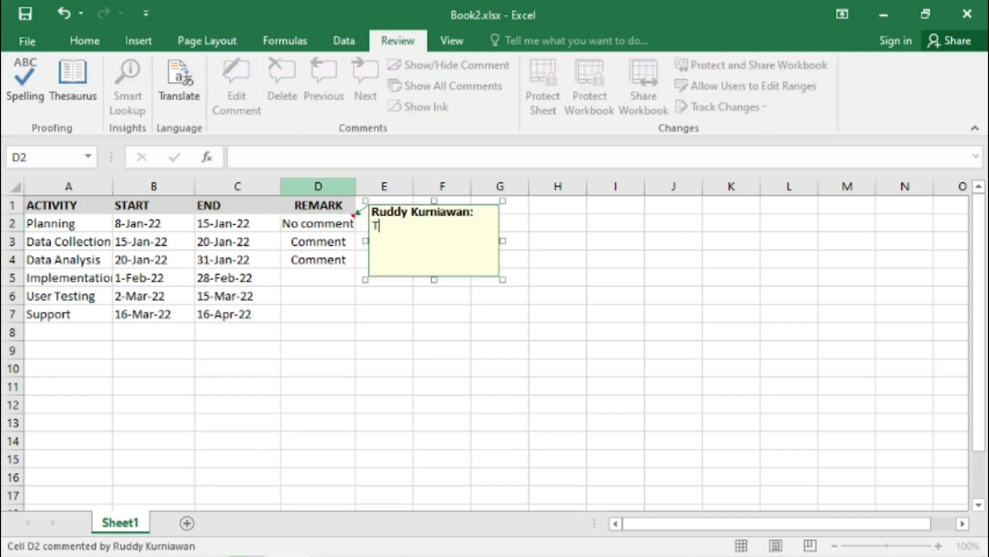
type("esting")
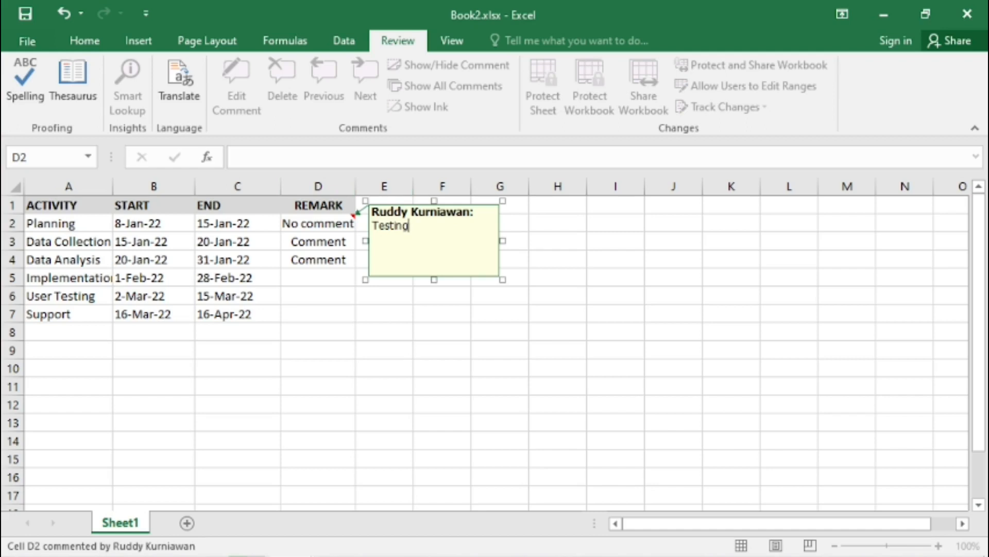
left_click(557, 241)
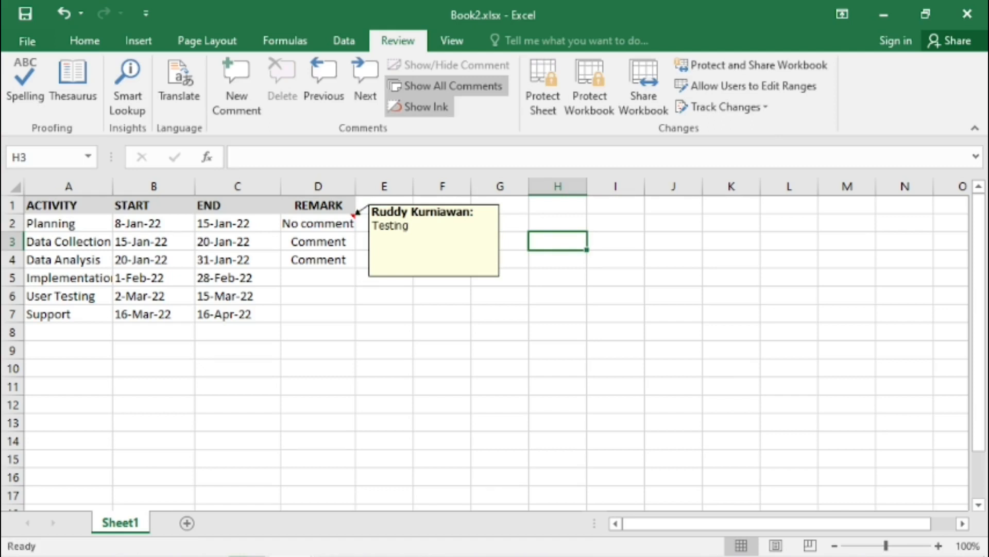
- Edit the comment on cell D2 to read Testing testing testing
left_click(318, 296)
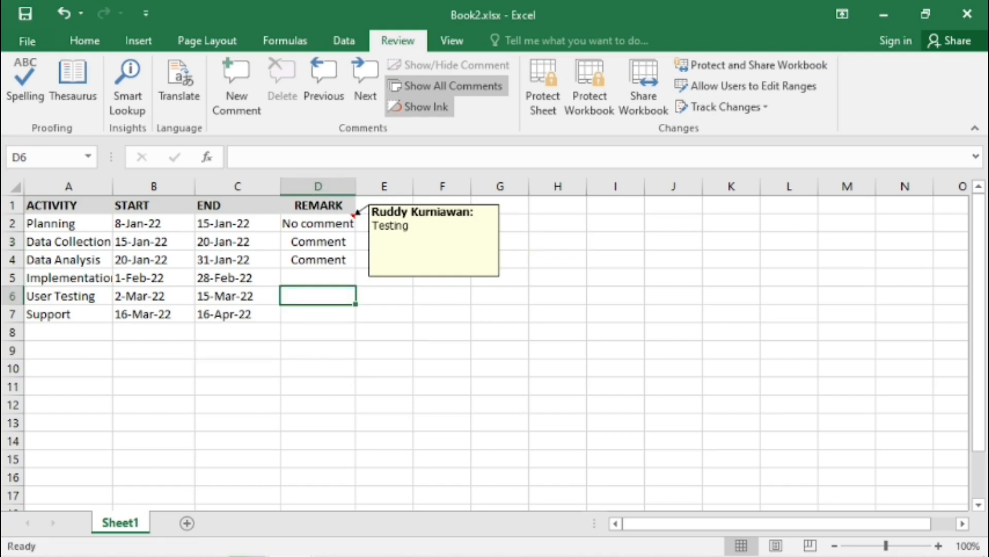
left_click(558, 222)
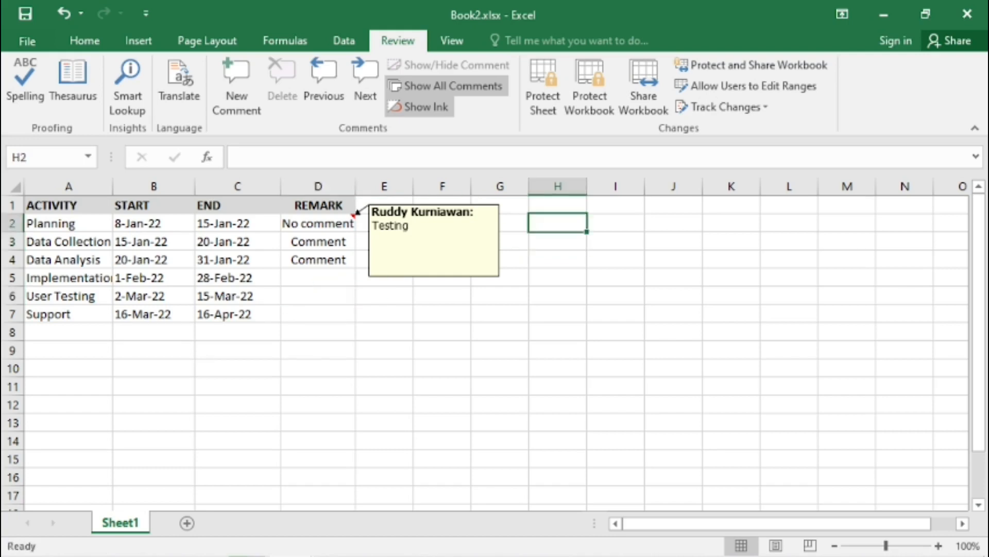
left_click(318, 223)
left_click(411, 226)
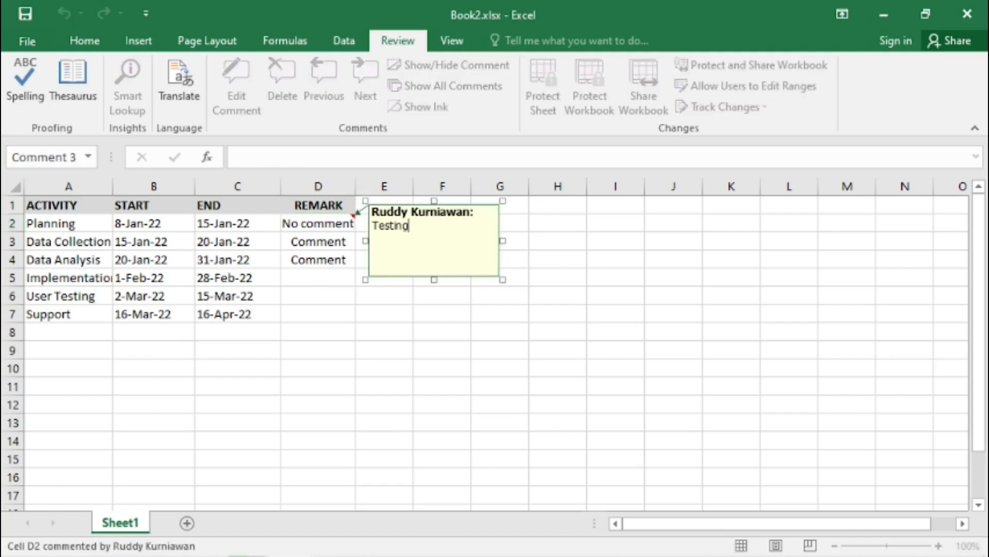
type("testing testing")
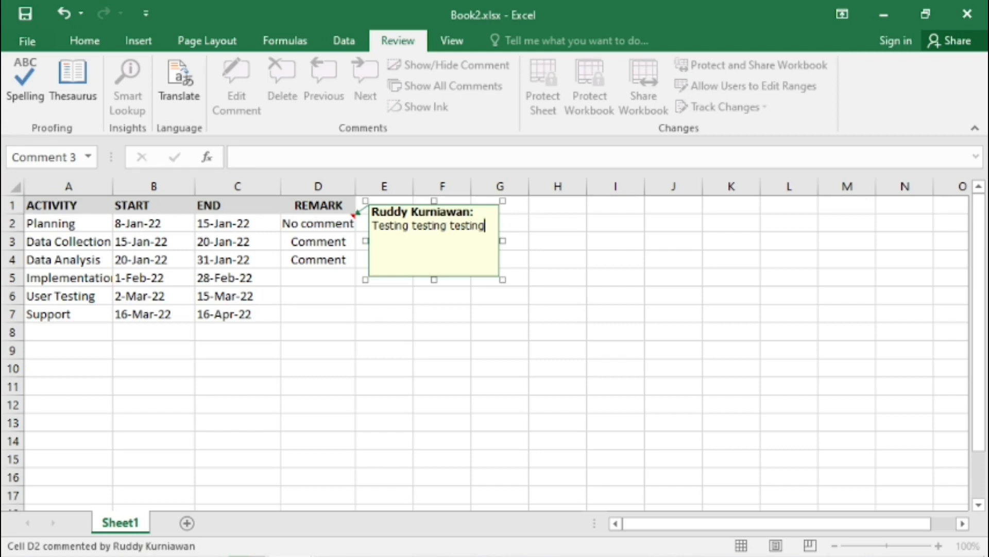
left_click(557, 260)
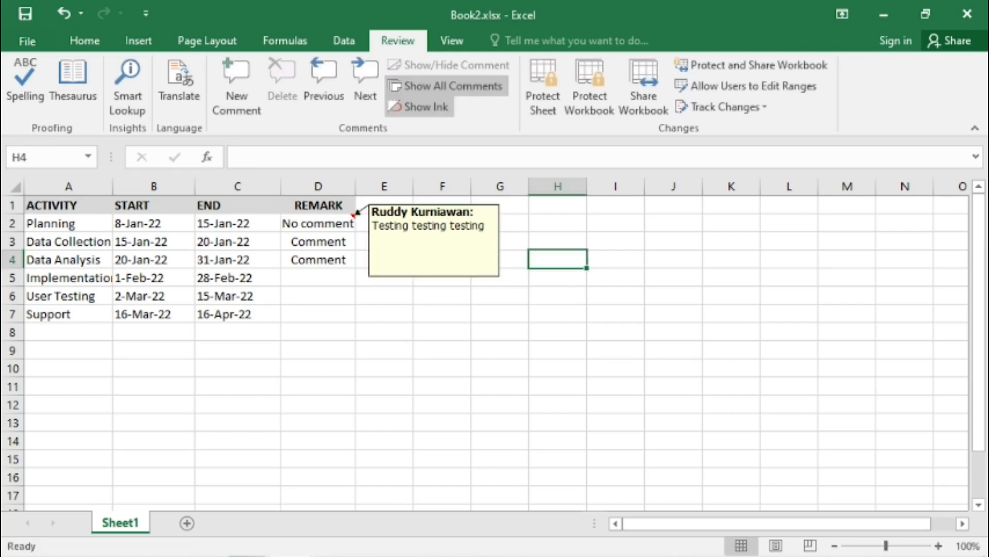
left_click(485, 227)
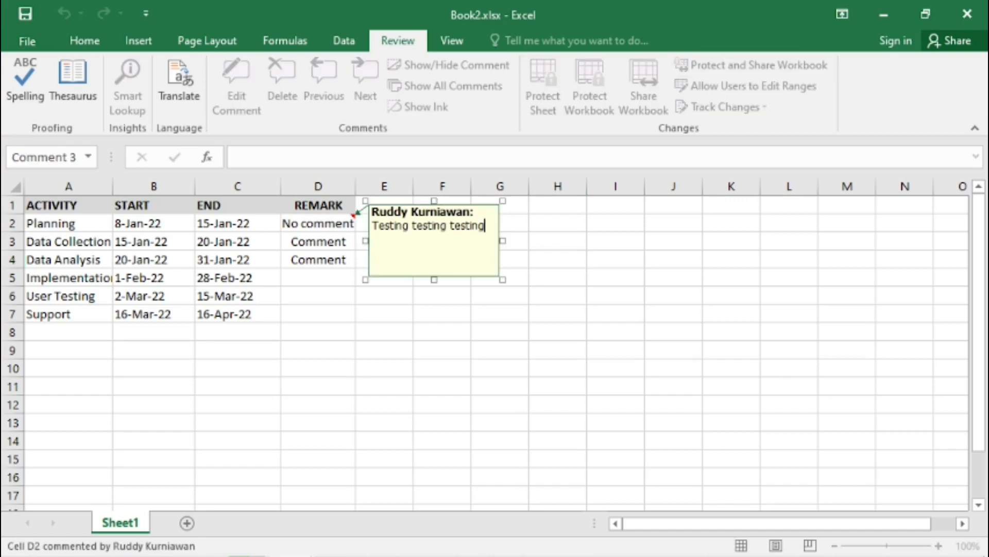
key("Escape")
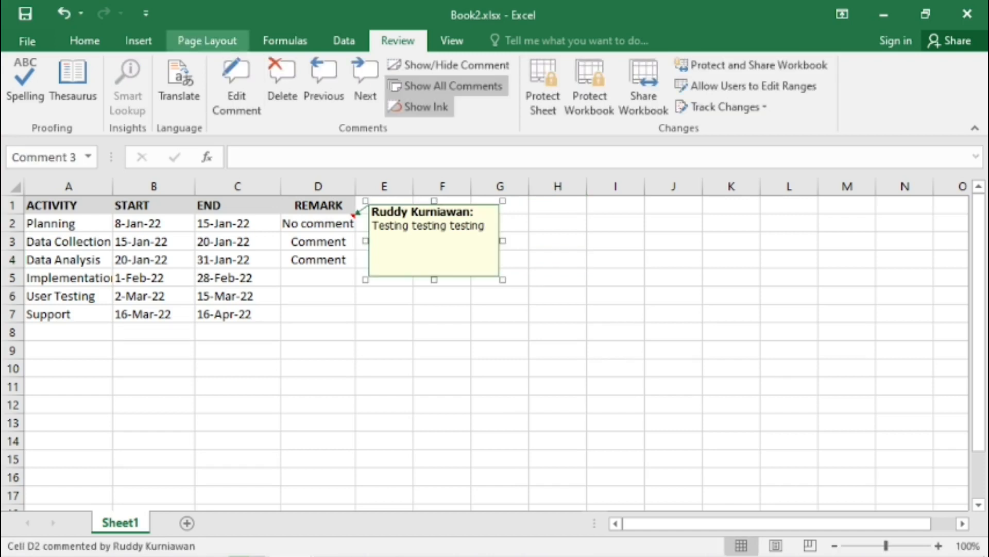
left_click(237, 85)
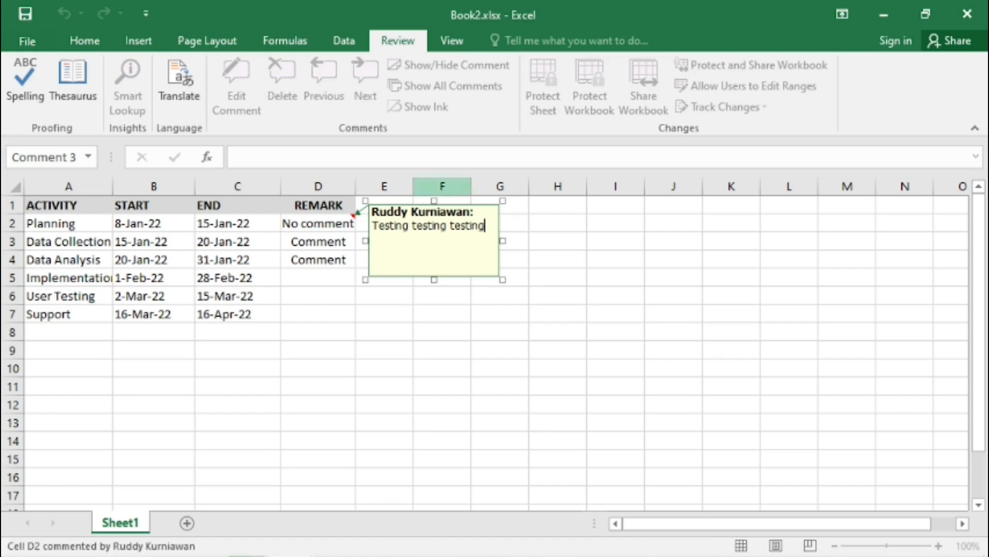
left_click(558, 260)
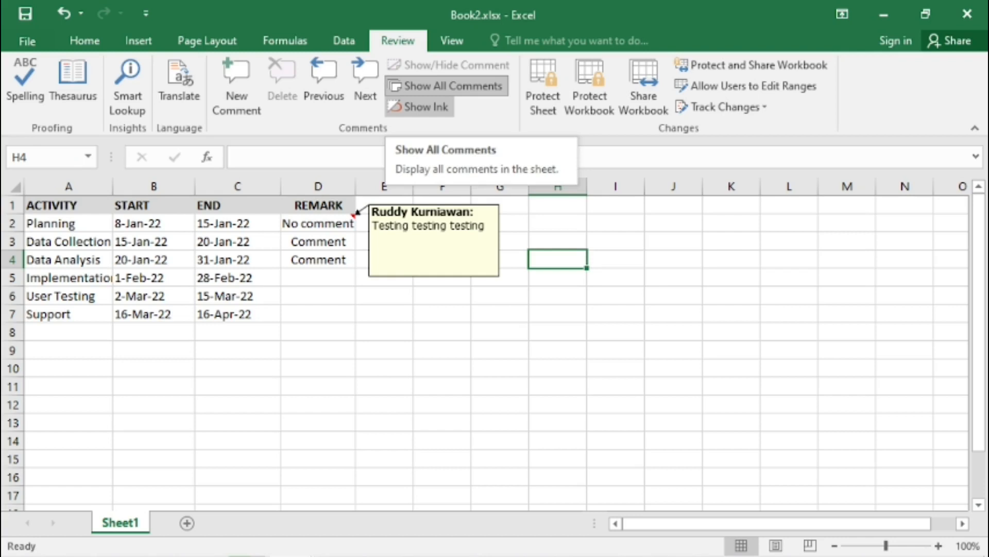
- Hide all comments on the sheet and display only the comment on cell D2
left_click(446, 86)
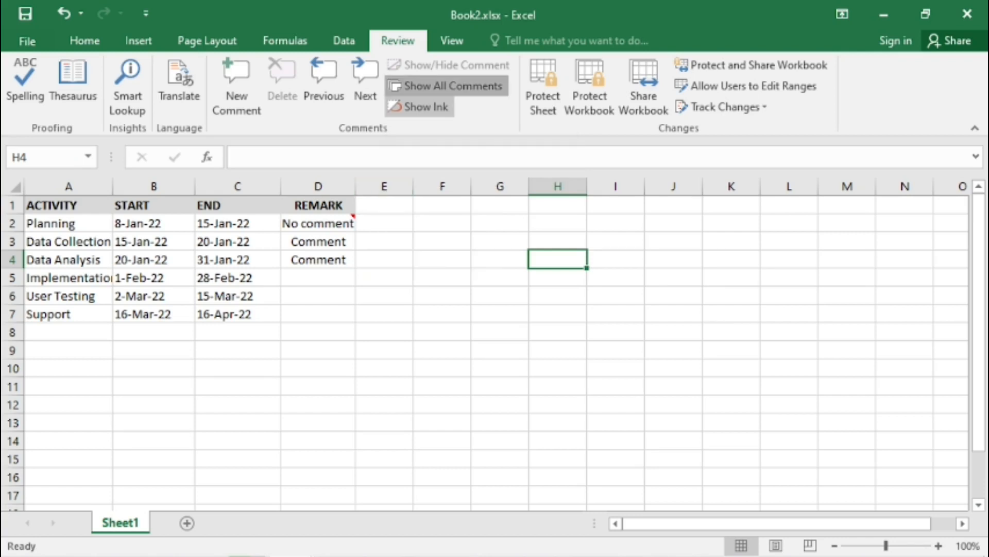
left_click(446, 86)
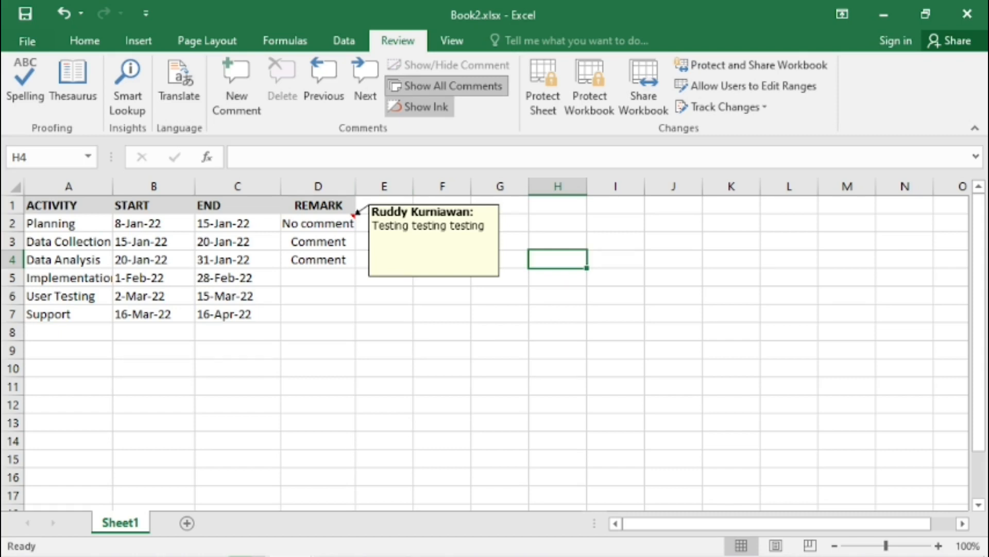
left_click(446, 86)
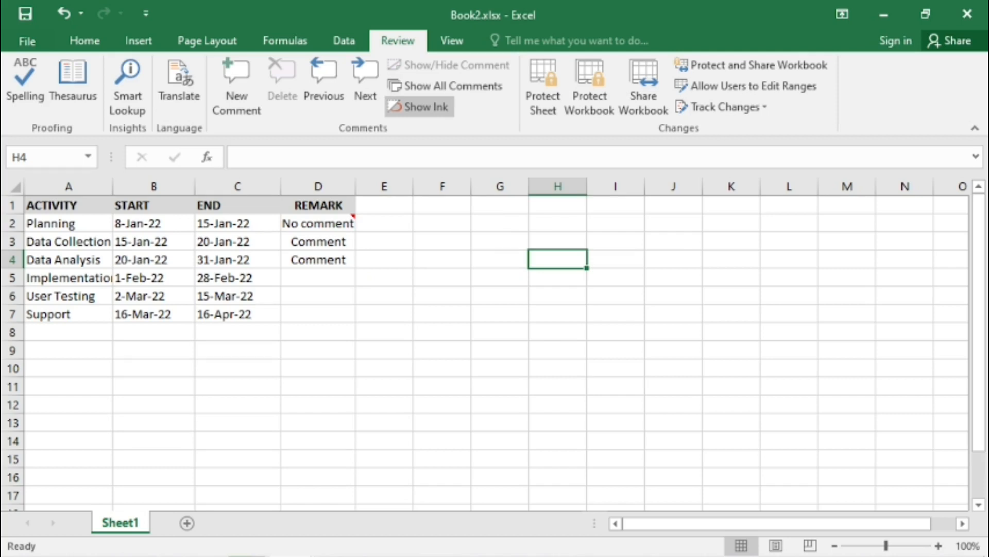
left_click(318, 223)
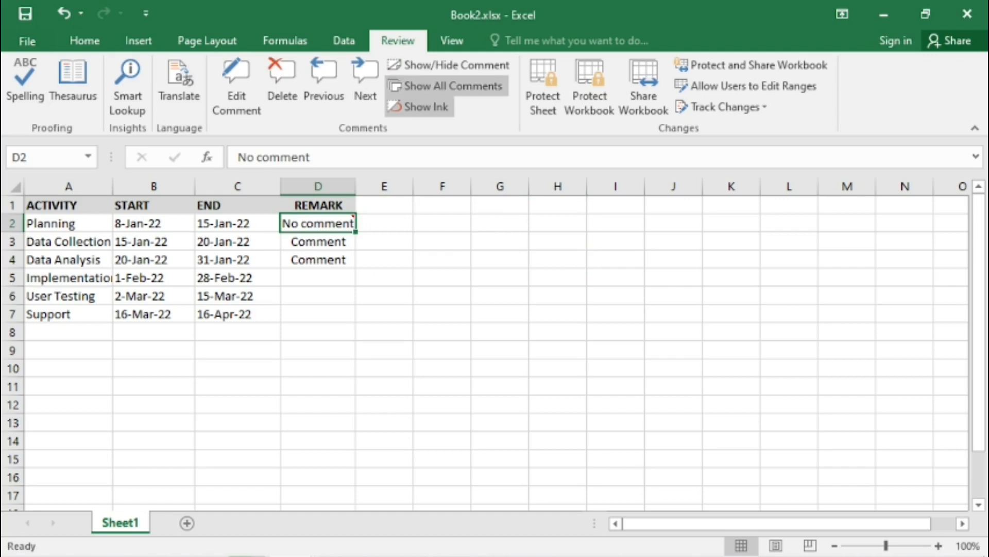
left_click(448, 65)
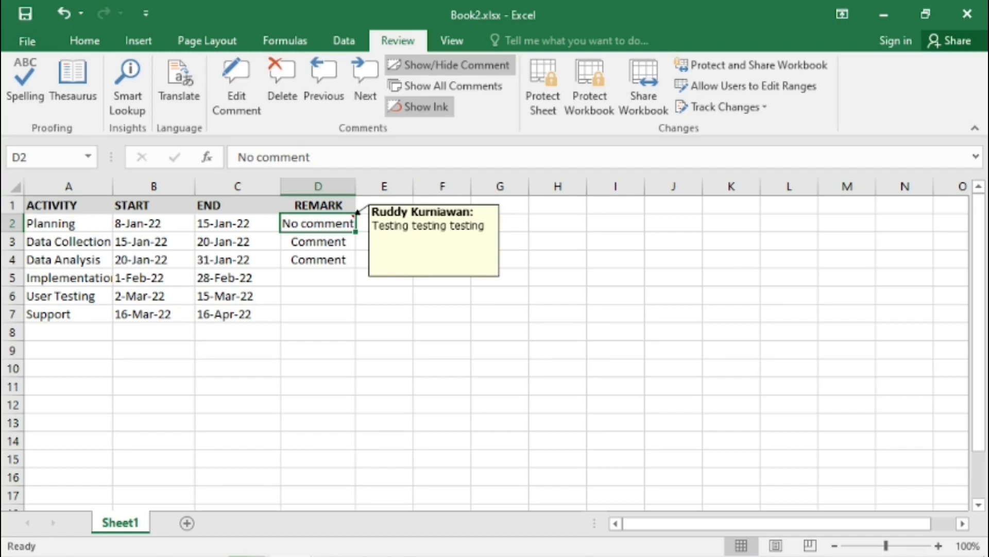
- Delete the comment from cell D2
left_click(318, 296)
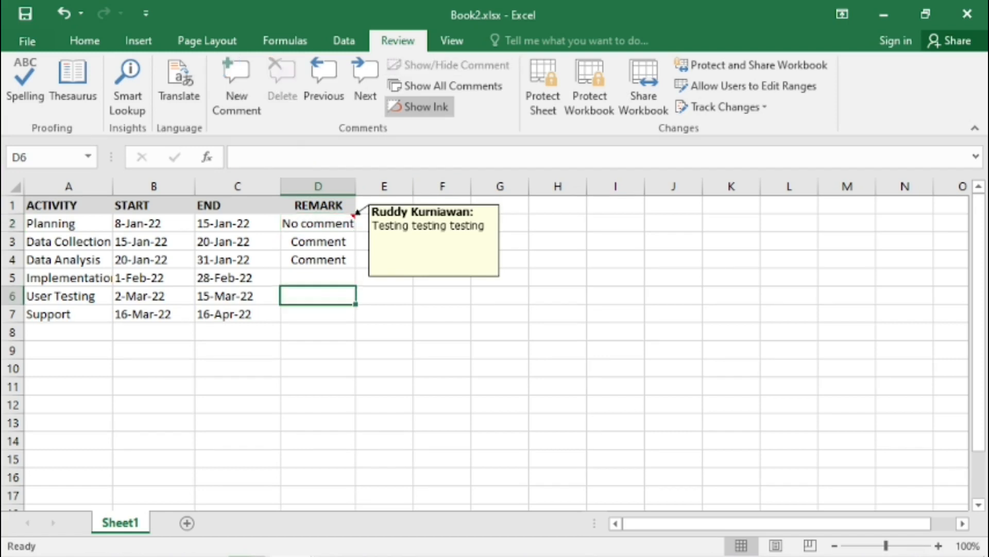
left_click(318, 224)
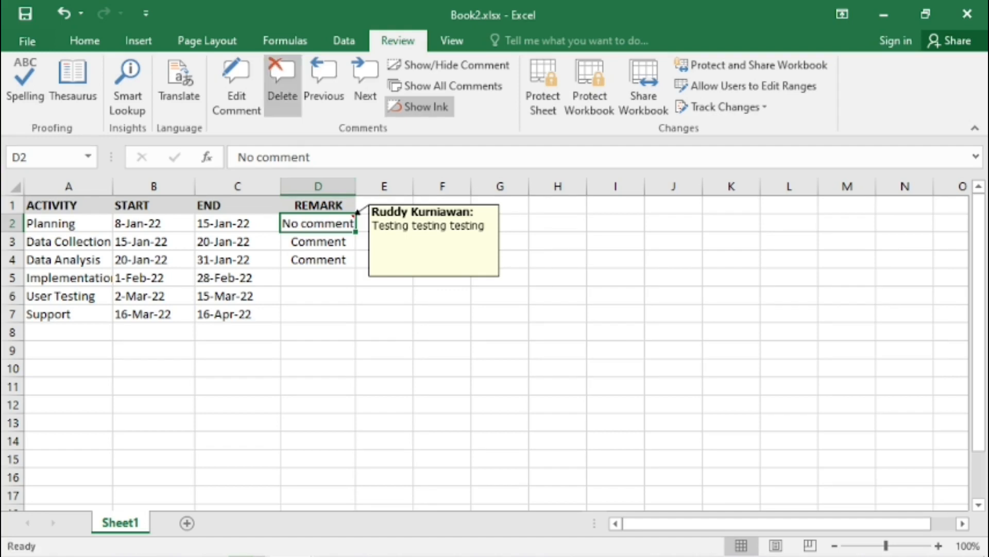
left_click(282, 85)
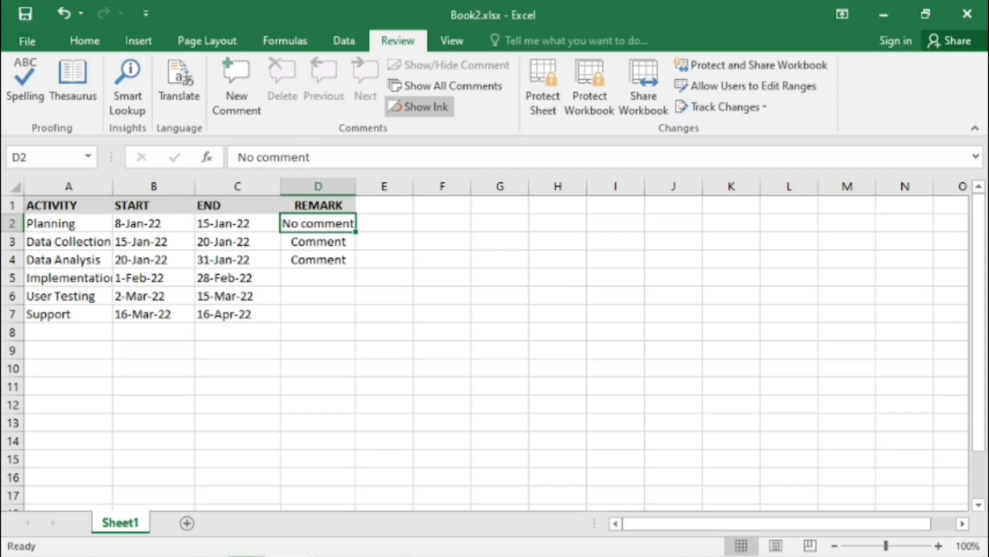
left_click(442, 259)
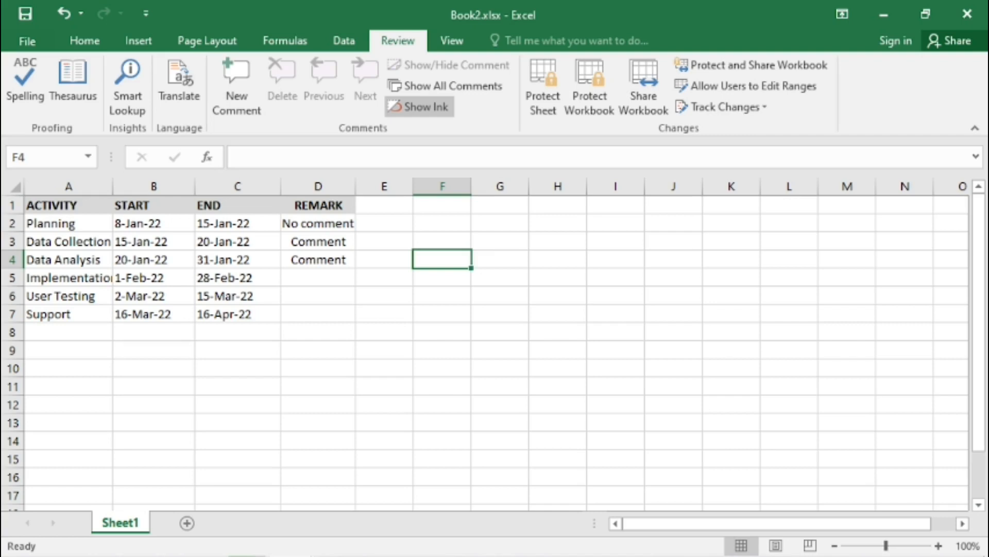
left_click(442, 223)
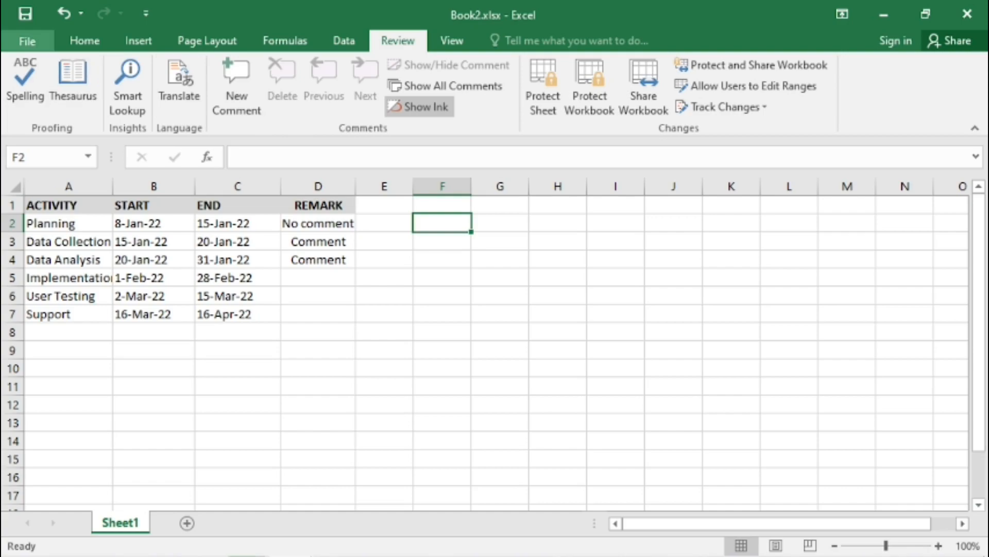
- Mark the workbook as final and acknowledge the confirmation
left_click(26, 40)
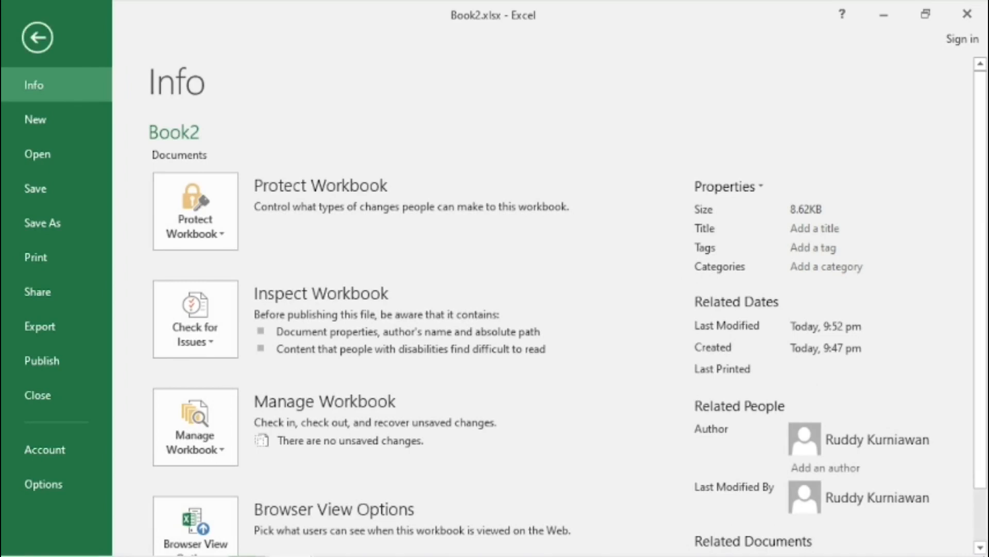
left_click(195, 211)
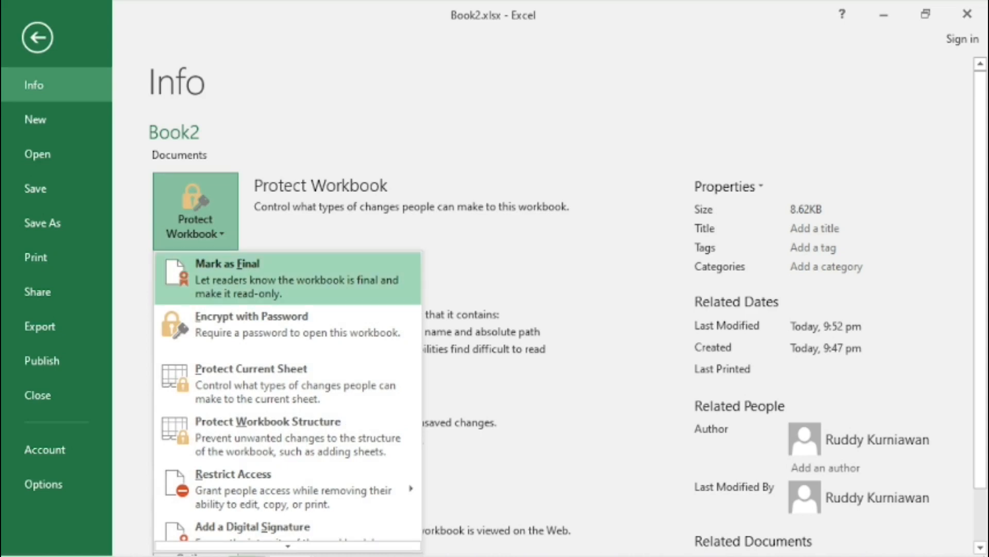
left_click(278, 278)
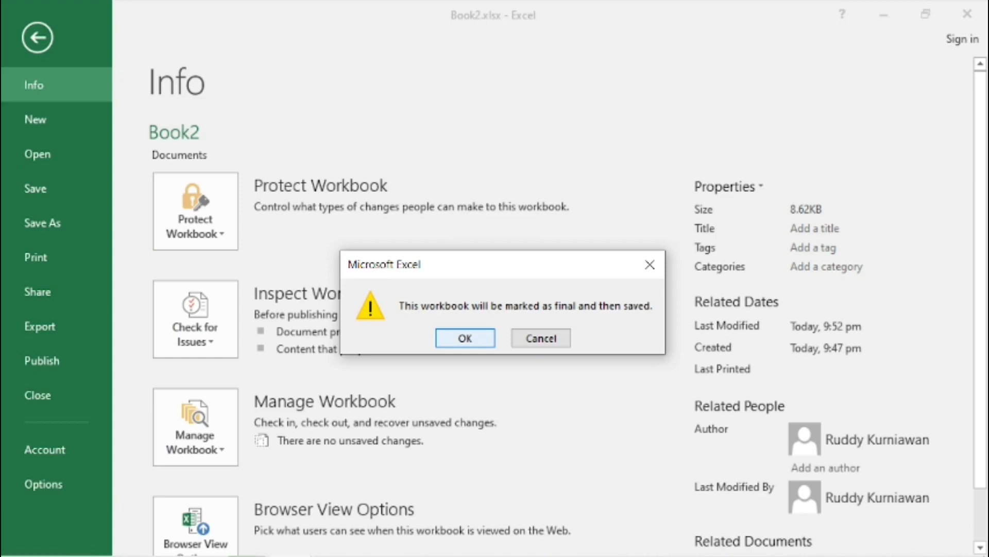
left_click(465, 338)
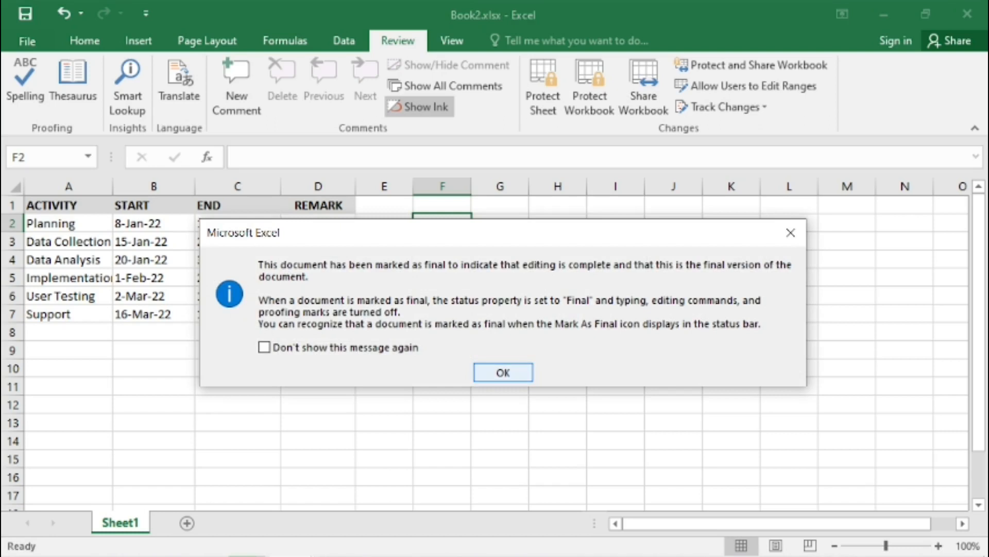
key("Return")
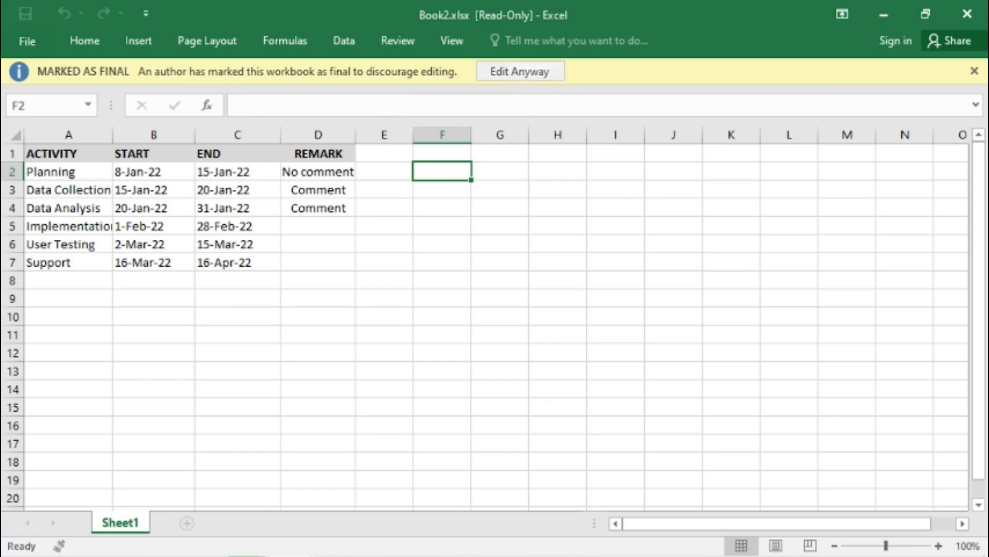
- Encrypt the workbook with a password, entering and then confirming the password
left_click(27, 40)
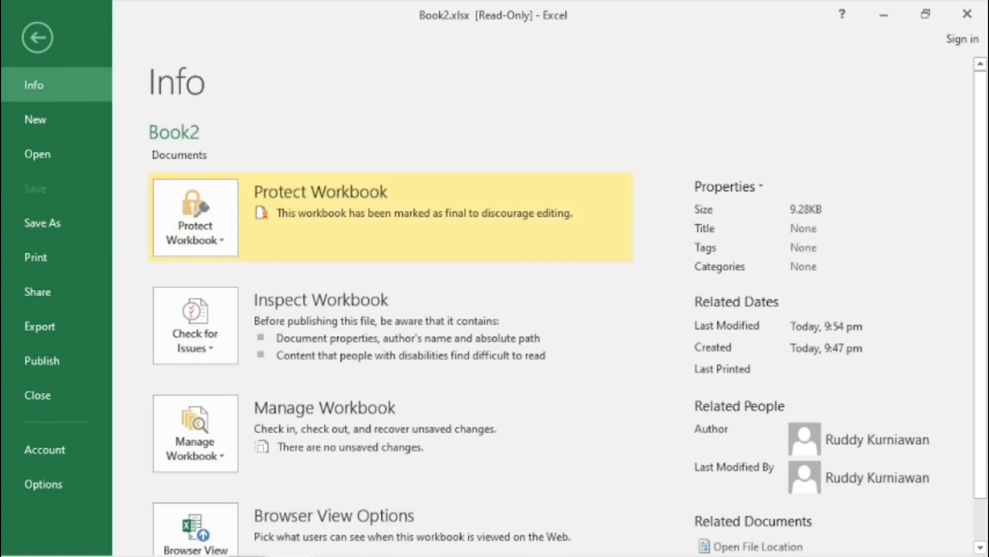
left_click(195, 218)
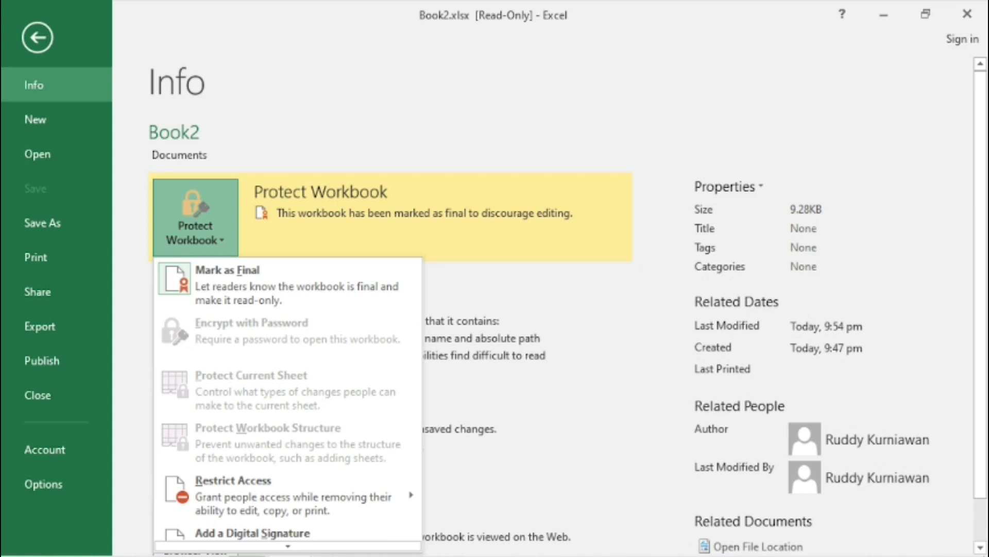
left_click(38, 38)
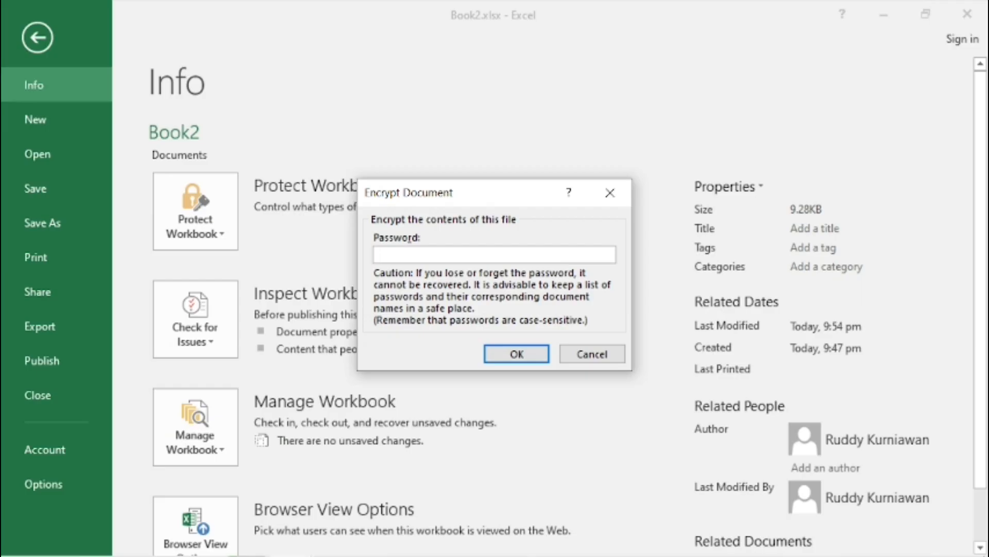
type("••••")
type("1")
key("Return")
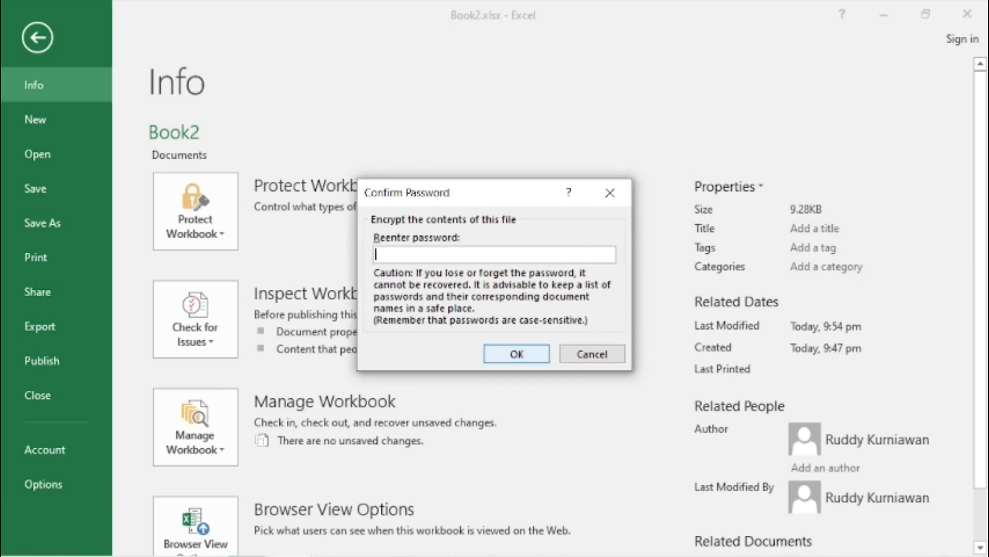
type("123456789")
key("Return")
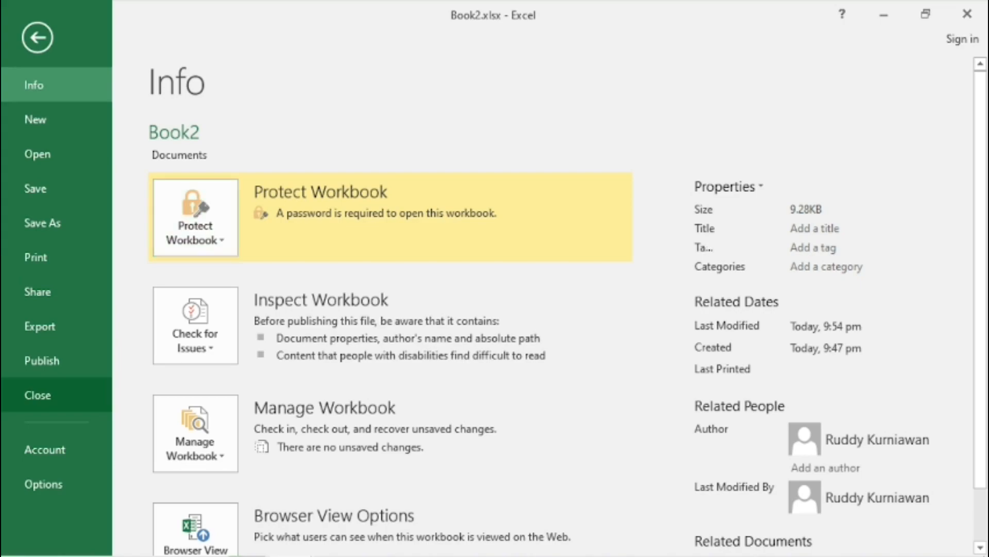
- Close Book2.xlsx, reopen it from the recent files by entering its password, and view its protection info
left_click(38, 395)
key("Escape")
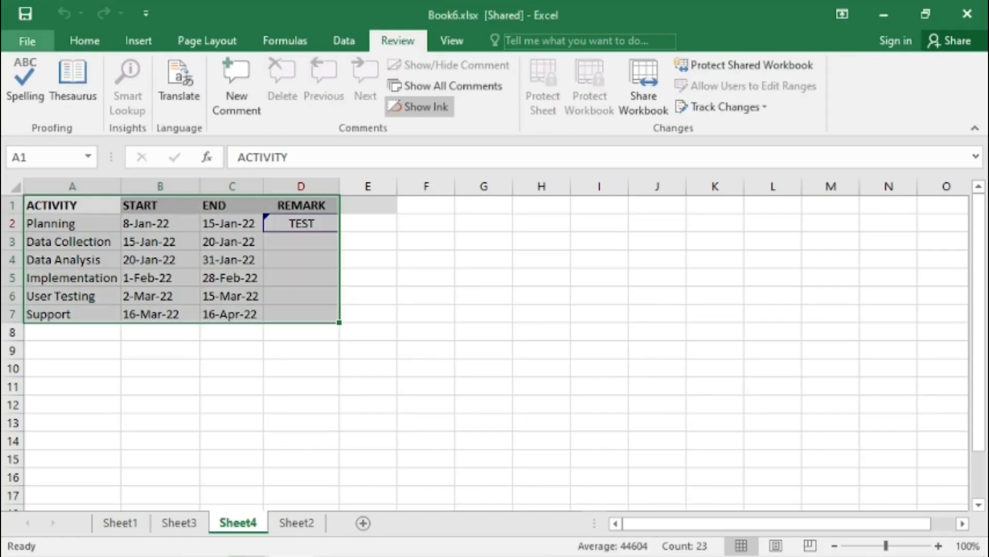
left_click(27, 40)
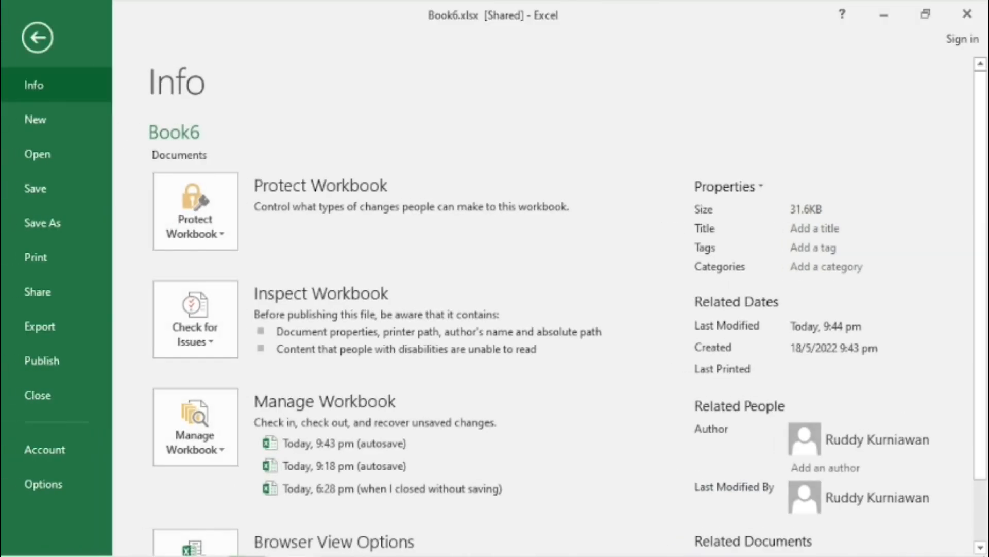
left_click(37, 154)
left_click(516, 178)
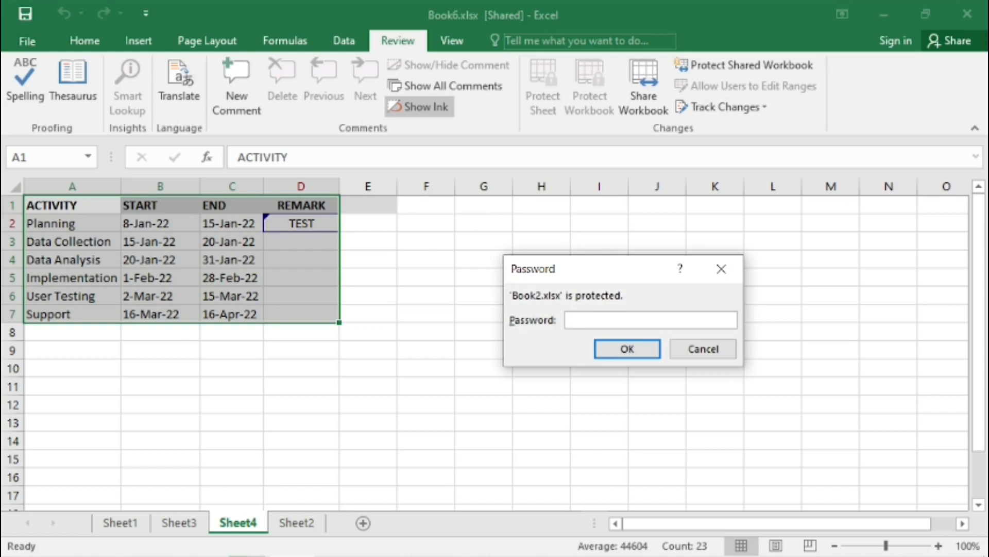
type("password")
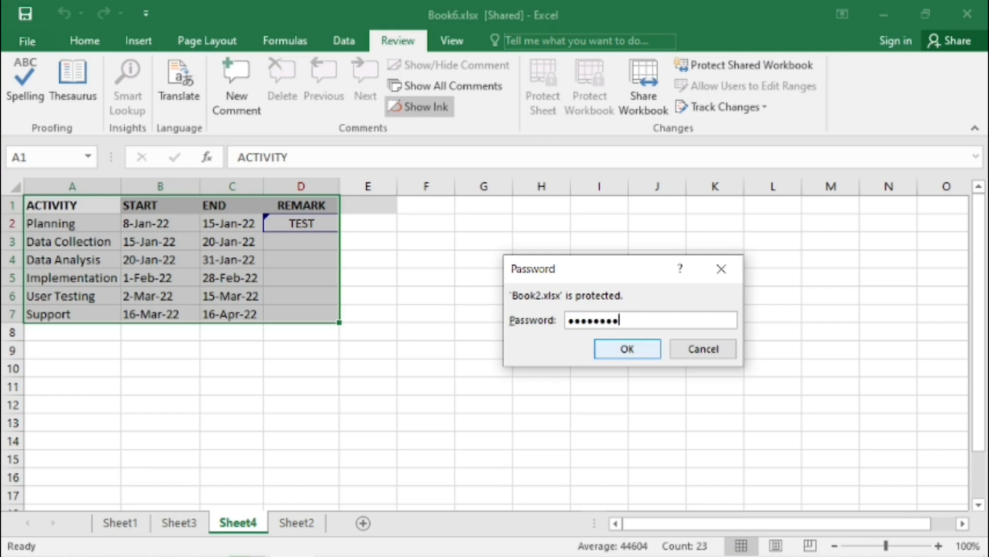
key("Return")
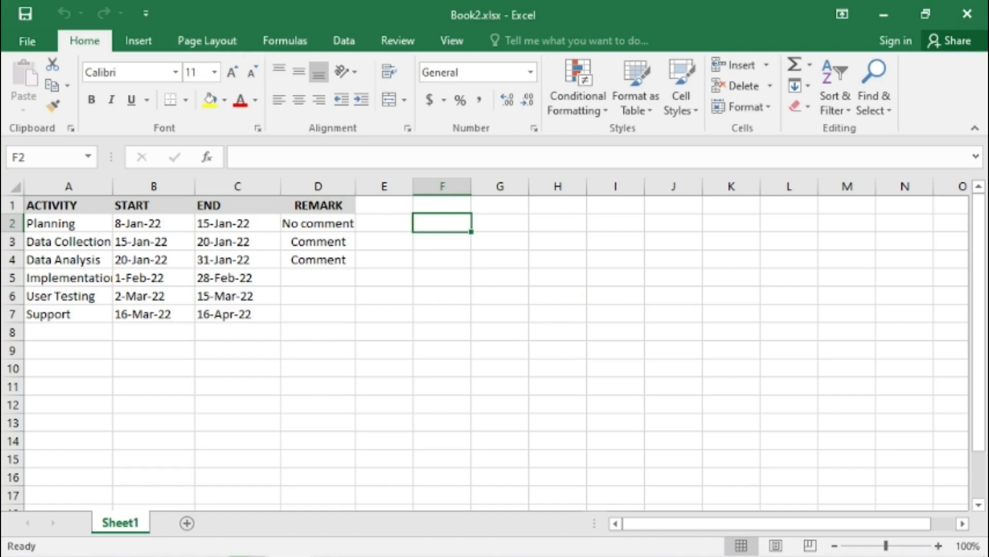
left_click(26, 41)
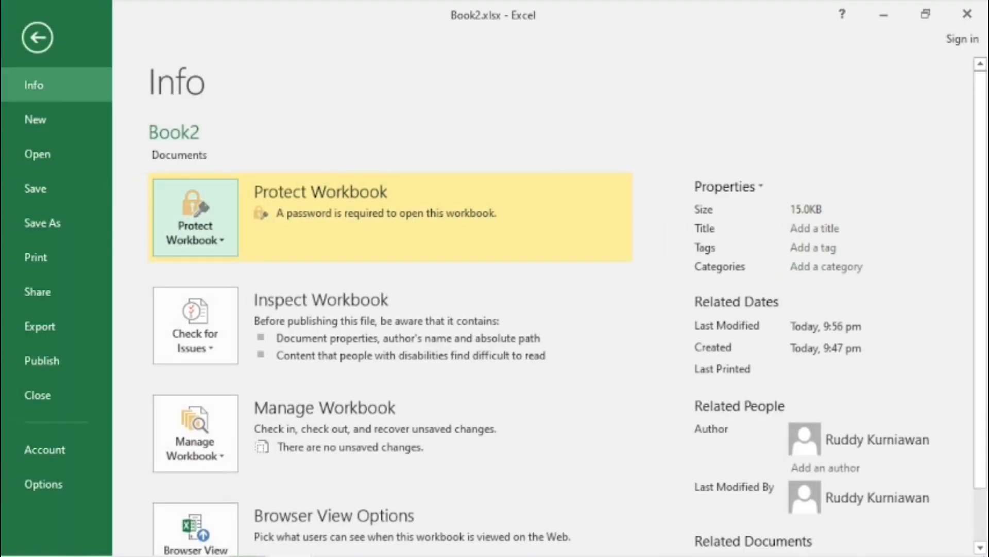
- Remove the workbook's encryption password by clearing the password field, return to the worksheet and save the workbook
left_click(195, 216)
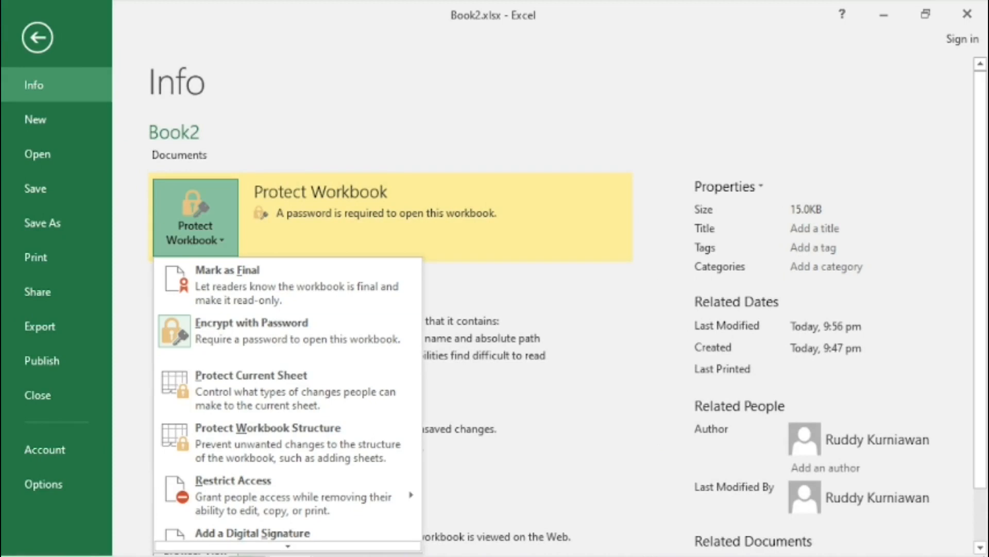
left_click(211, 332)
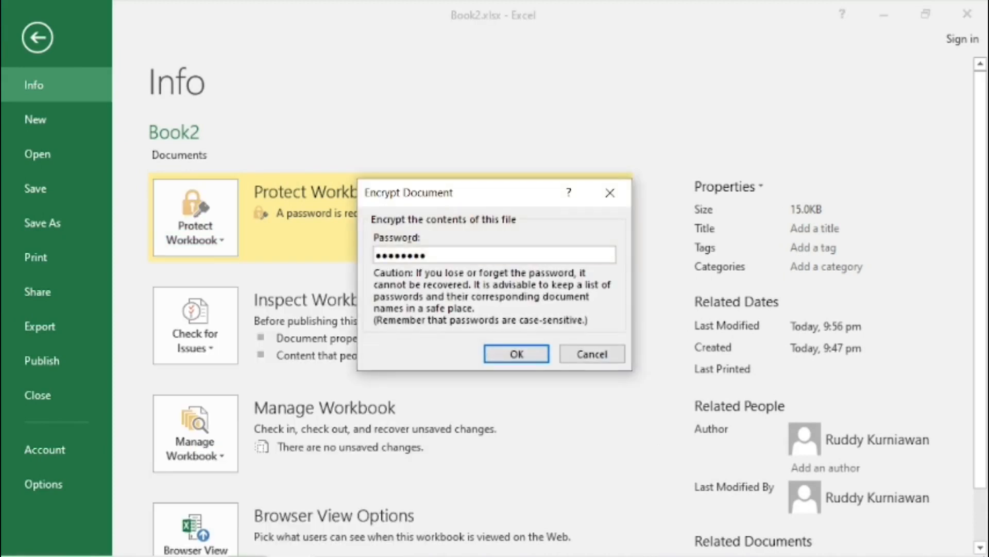
key("ctrl+a")
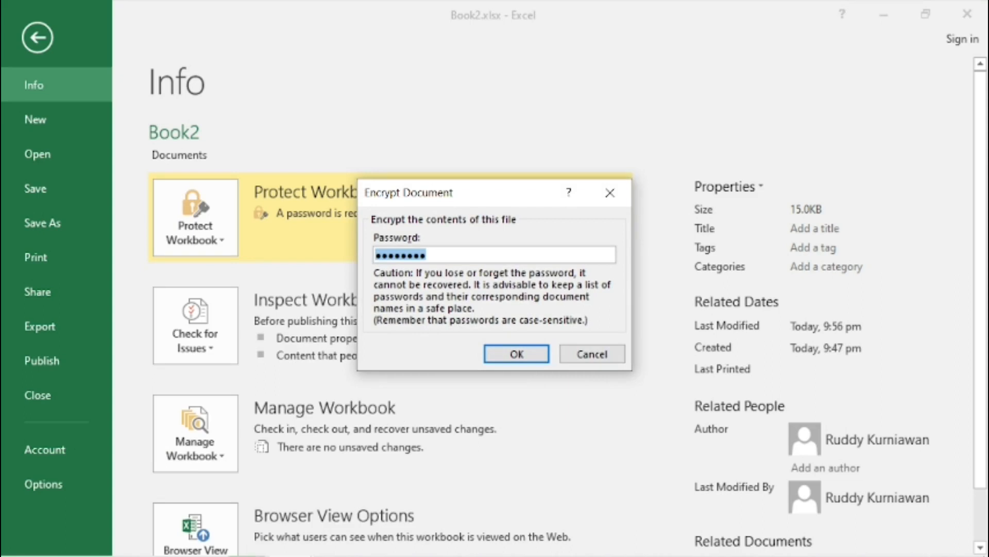
key("BackSpace")
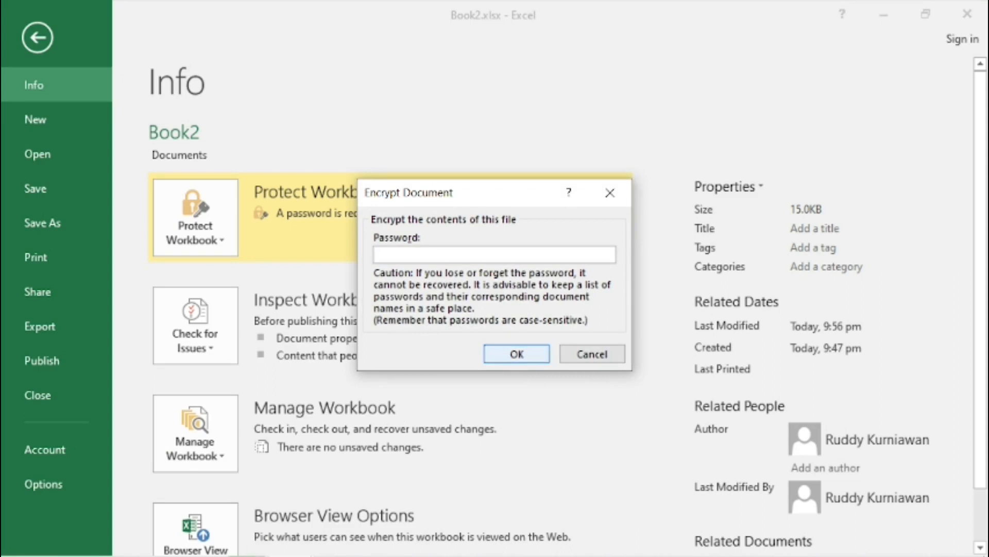
key("Return")
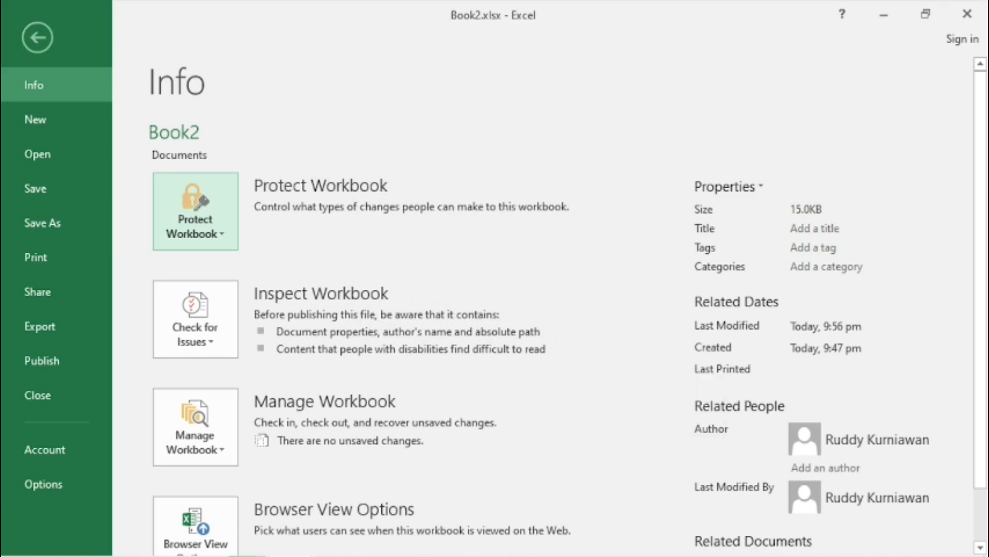
left_click(37, 37)
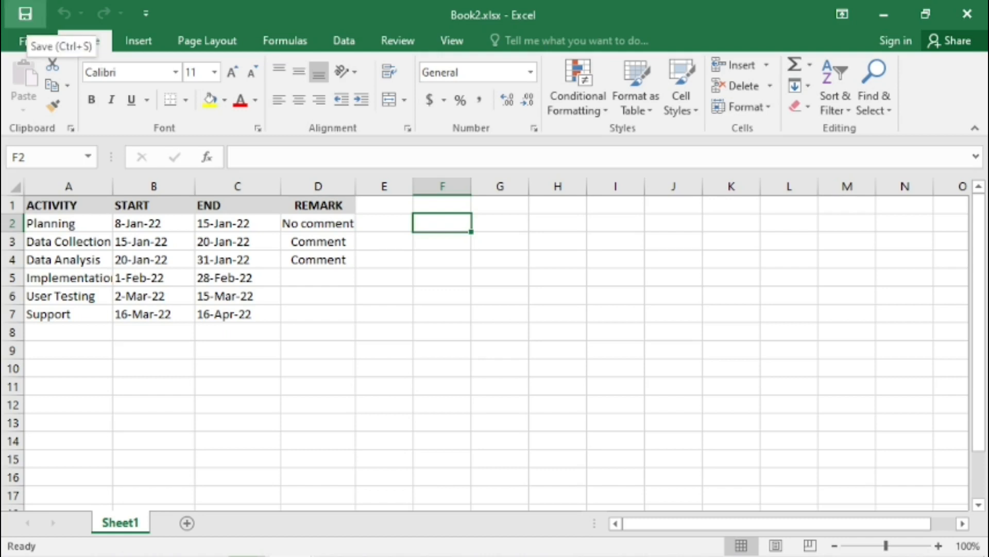
left_click(24, 15)
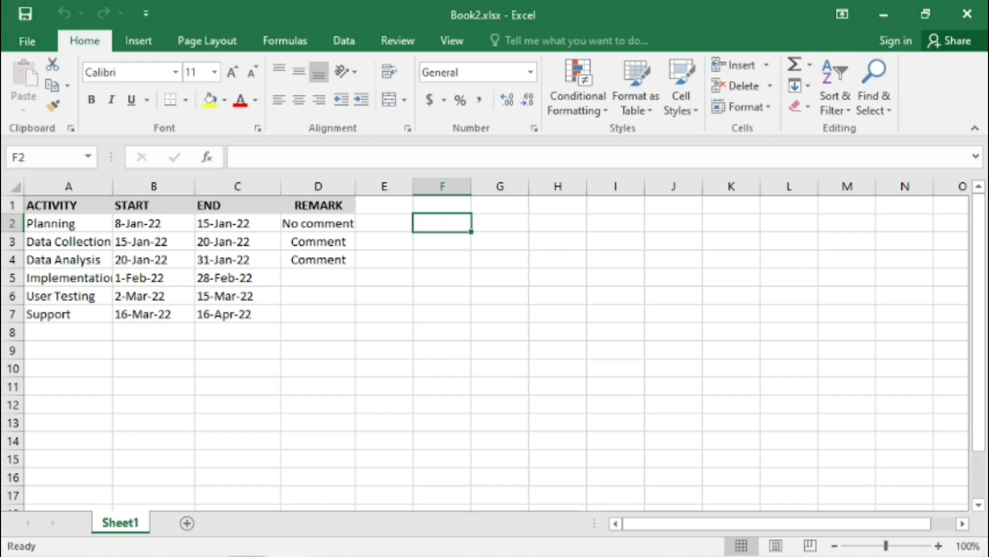